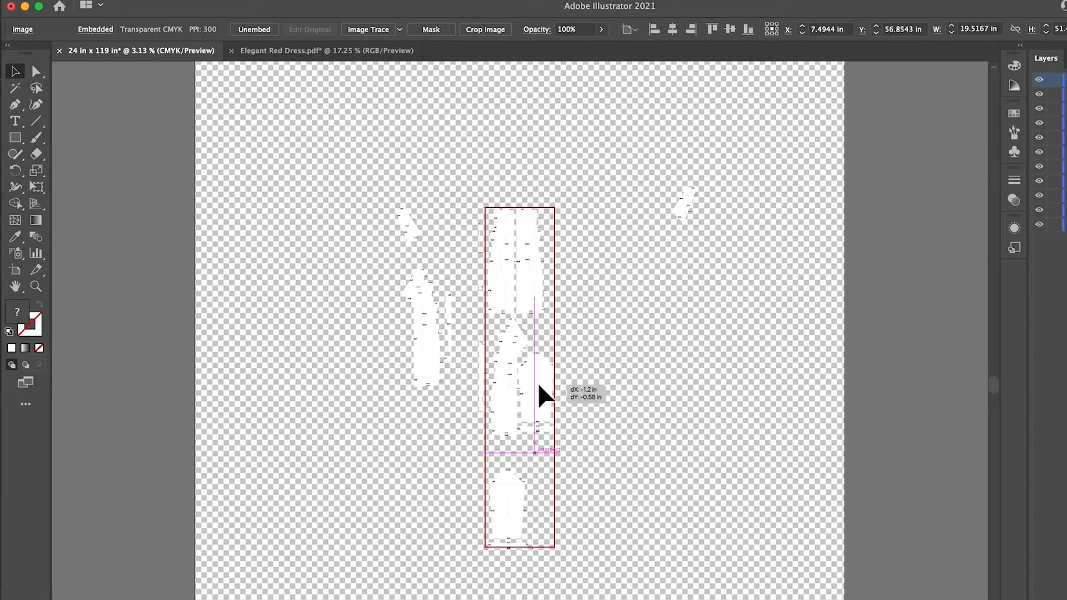
# Arrange the body, front and sleeve pattern images within the 24 x 119 in artboard.
pyautogui.moveTo(539, 387); pyautogui.dragTo(539, 386)
pyautogui.moveTo(512, 502); pyautogui.dragTo(510, 471)
pyautogui.moveTo(435, 345); pyautogui.dragTo(549, 499)
pyautogui.moveTo(532, 294); pyautogui.dragTo(540, 295)
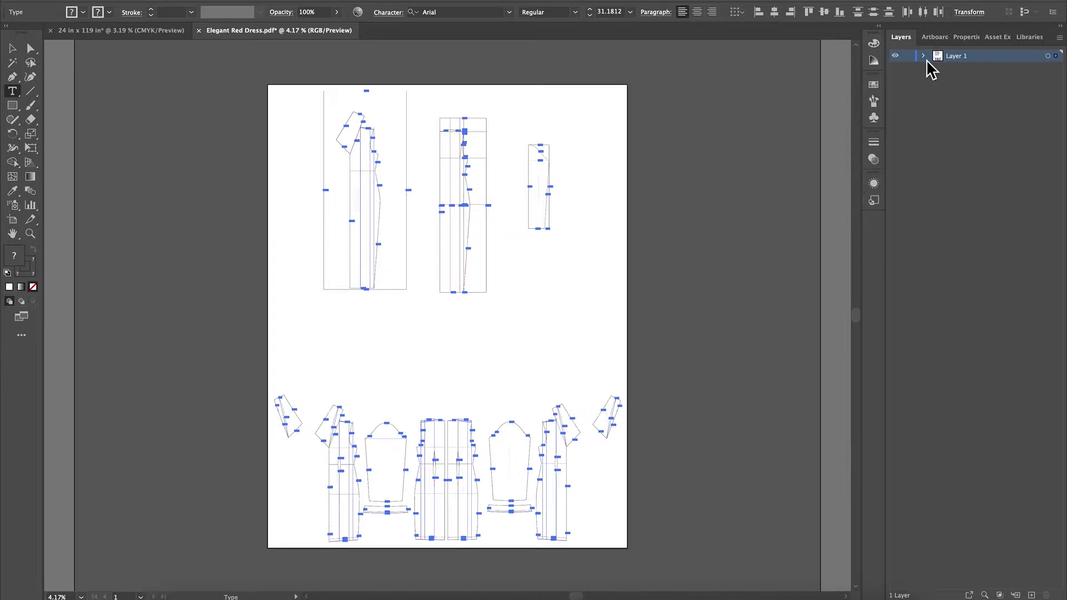
# Expand Layer 1 of the Elegant Red Dress document to examine its objects.
pyautogui.click(923, 56)
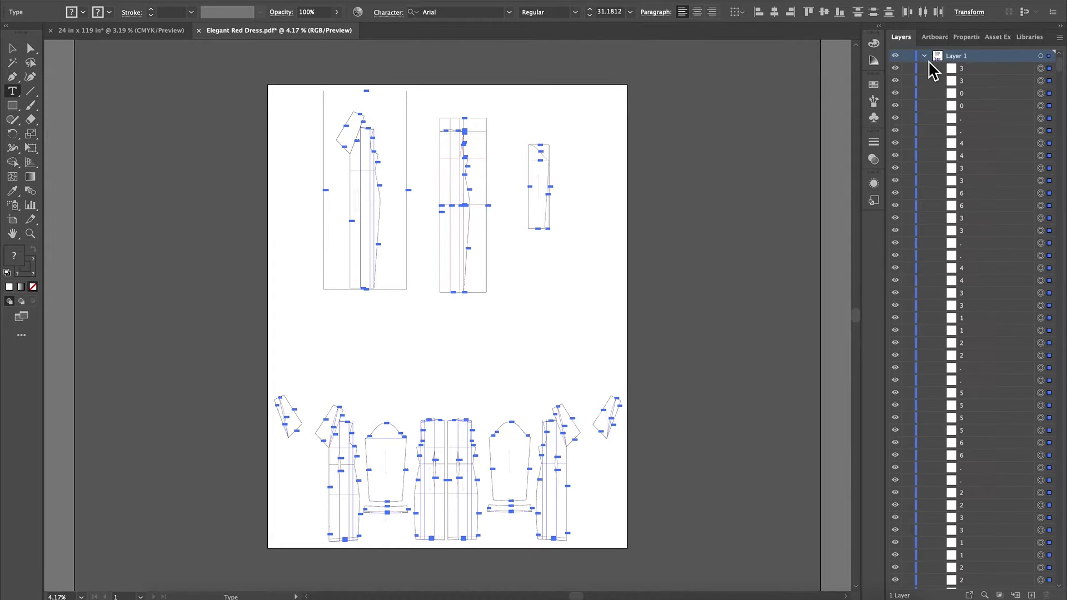
pyautogui.scroll(-10, 1001, 400)
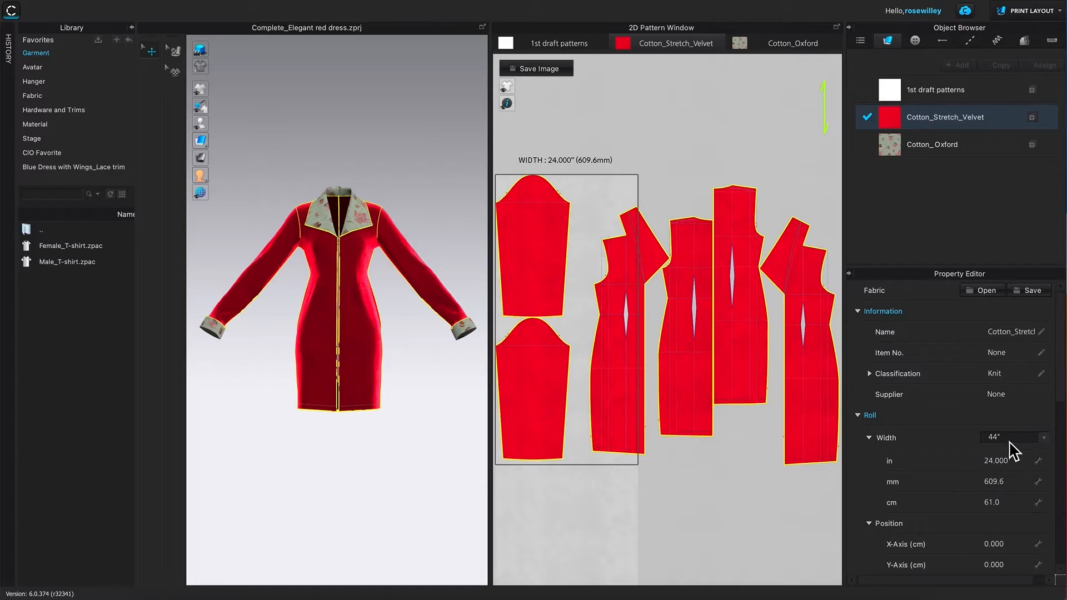
# Switch to CLO and choose a preset roll width for the Cotton_Stretch_Velvet fabric.
pyautogui.click(998, 440)
pyautogui.click(994, 450)
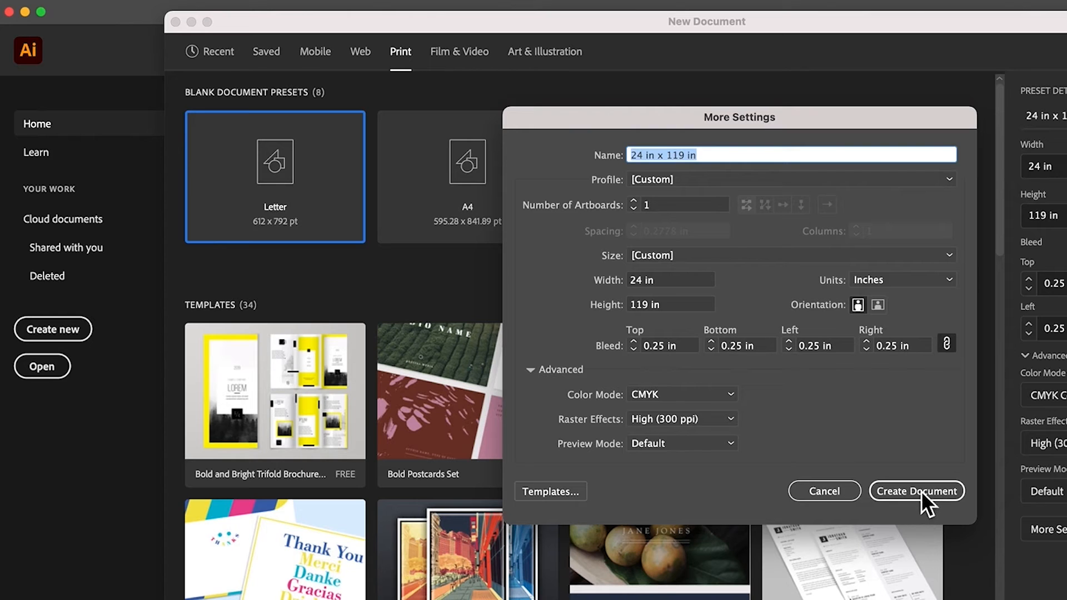
# Switch to Illustrator and create a CMYK document 24 in wide and 119 in high, with 0.25 in bleed and 300 ppi raster effects.
pyautogui.click(921, 491)
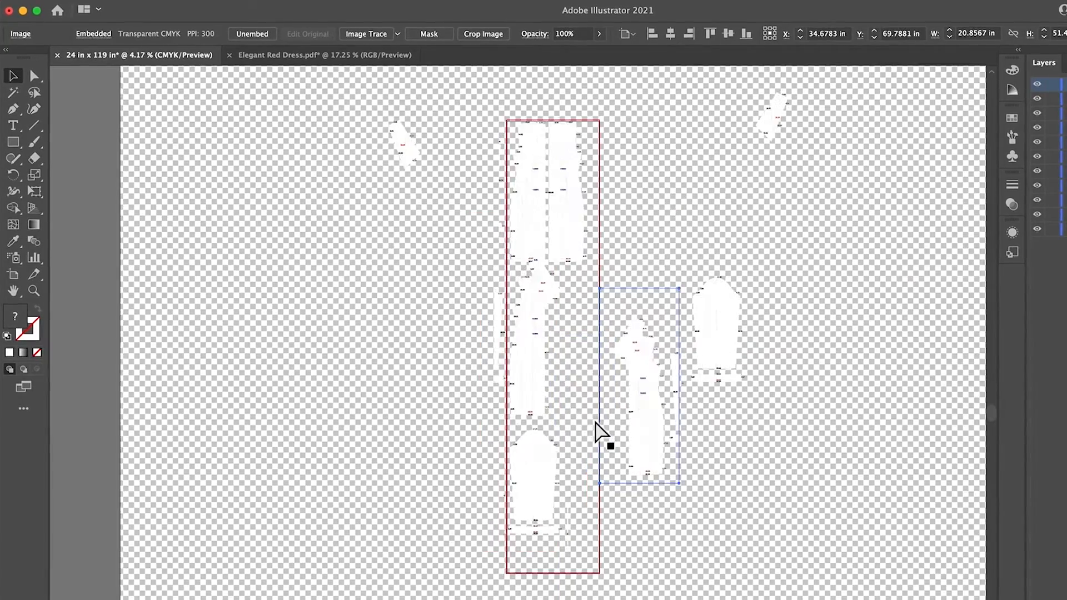
pyautogui.keyDown('alt'); pyautogui.scroll(2, 597, 432); pyautogui.keyUp('alt')
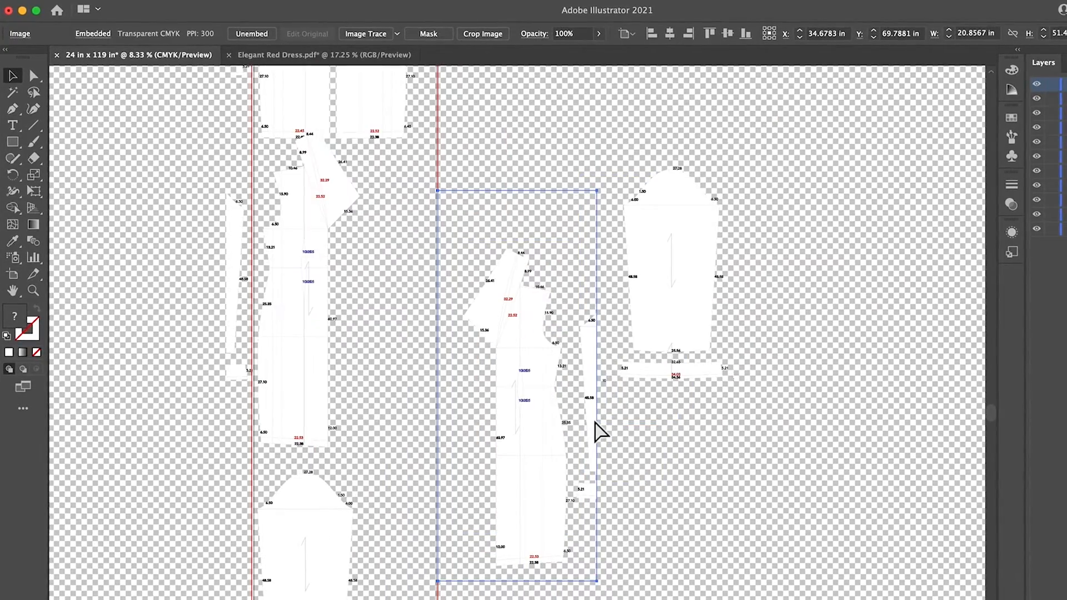
pyautogui.press('super+minus')
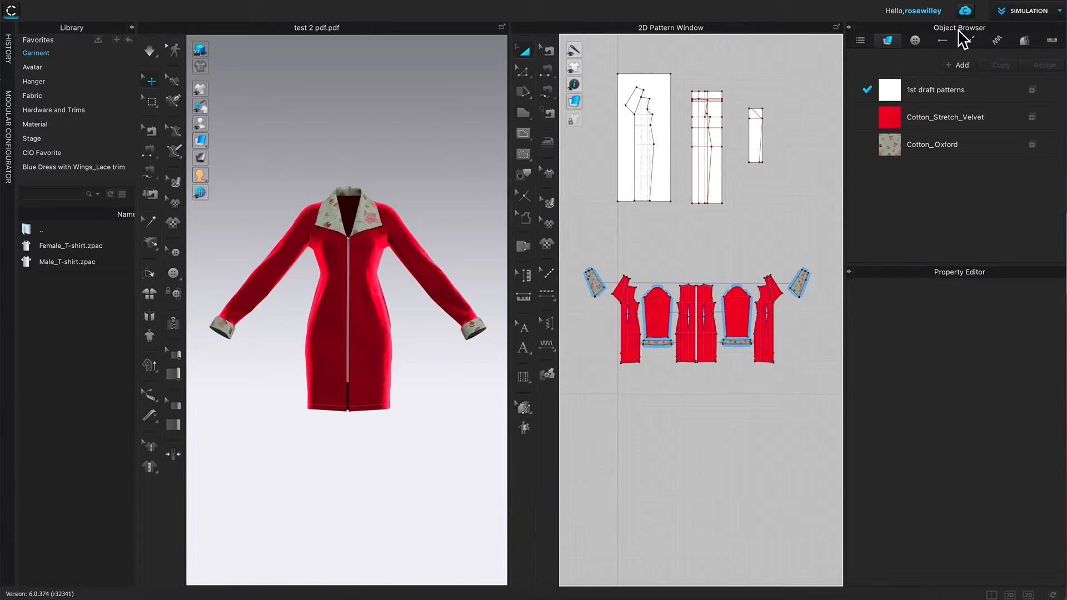
# Switch to CLO, add a new fabric and name it "All pattern pieces".
pyautogui.click(960, 65)
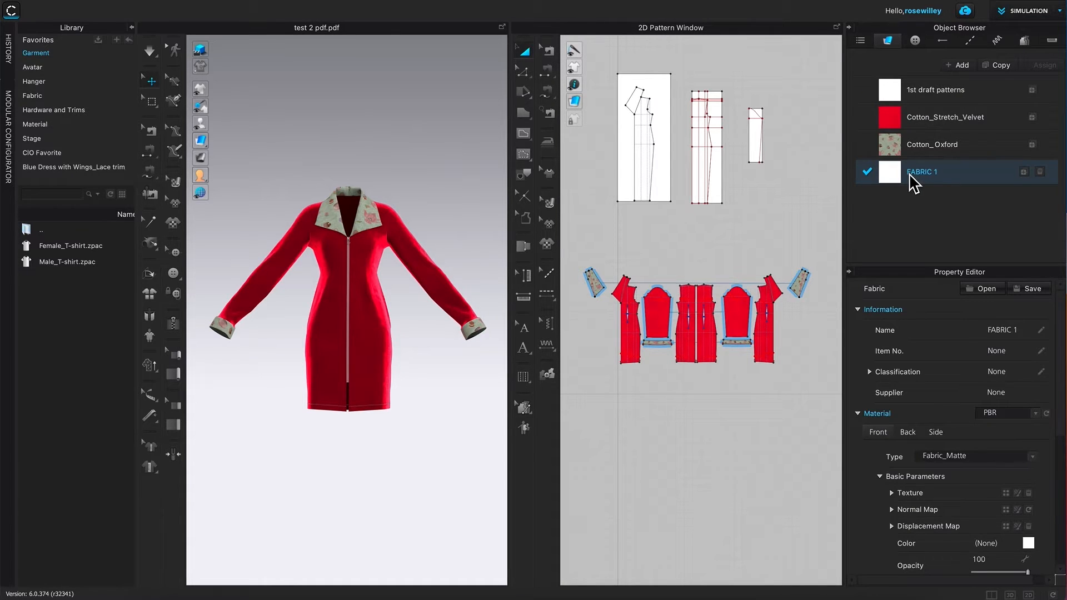
pyautogui.doubleClick(910, 174)
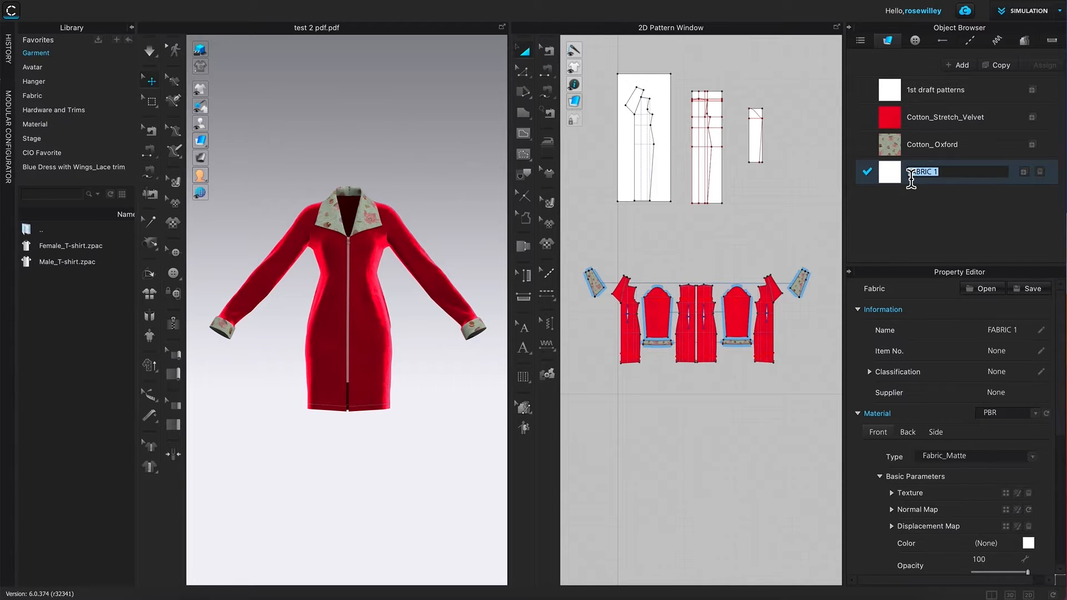
pyautogui.write('All pattern pieces')
pyautogui.press('Return')
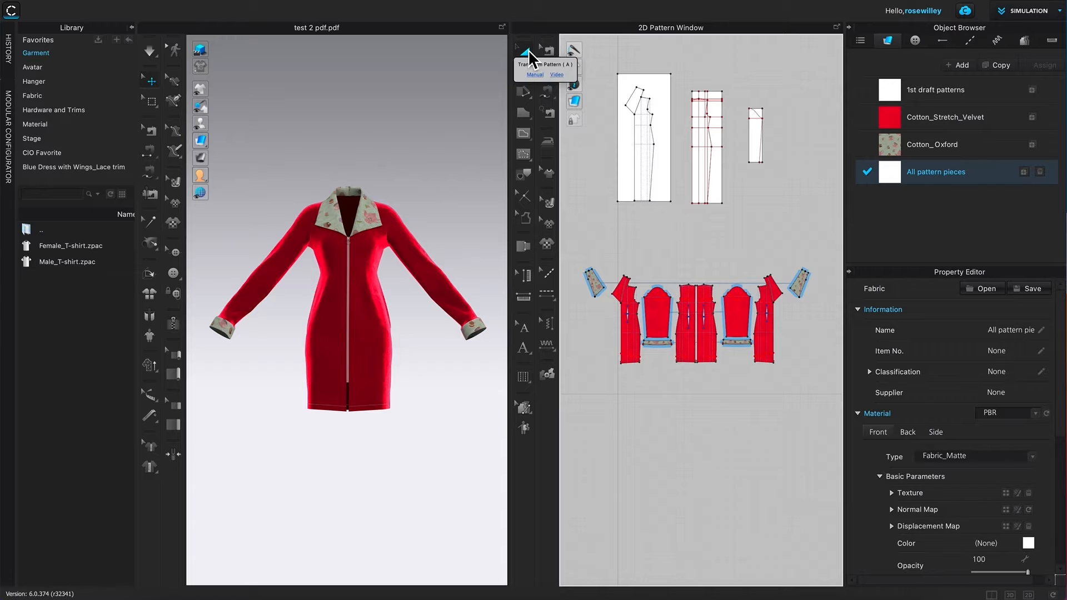
# Assign the All pattern pieces fabric to all of the dress's pattern pieces, leaving out the first draft patterns.
pyautogui.click(574, 245)
pyautogui.moveTo(571, 240); pyautogui.dragTo(830, 422)
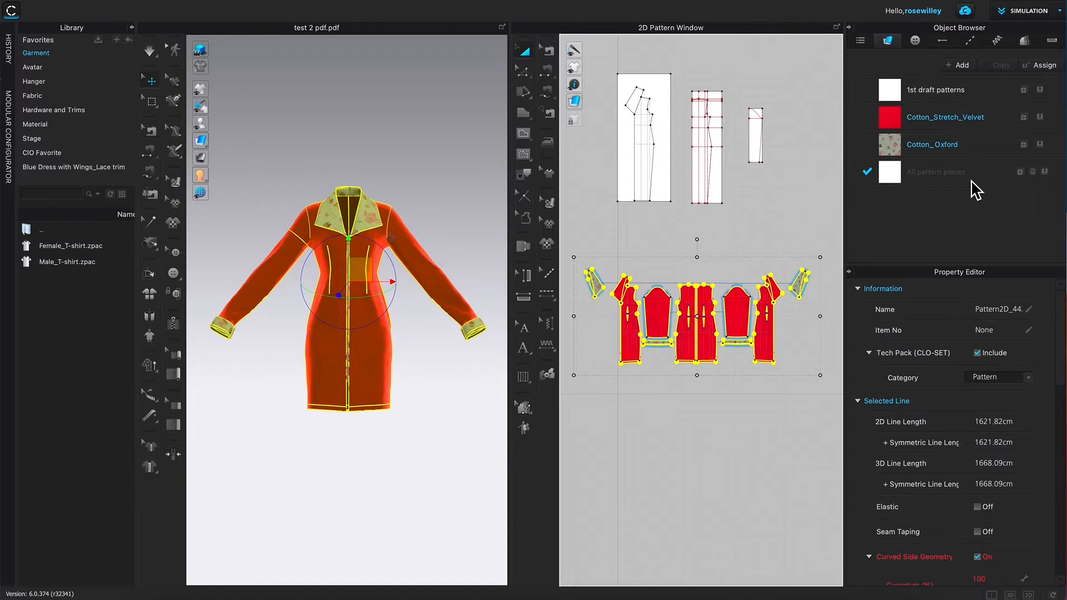
pyautogui.click(1046, 172)
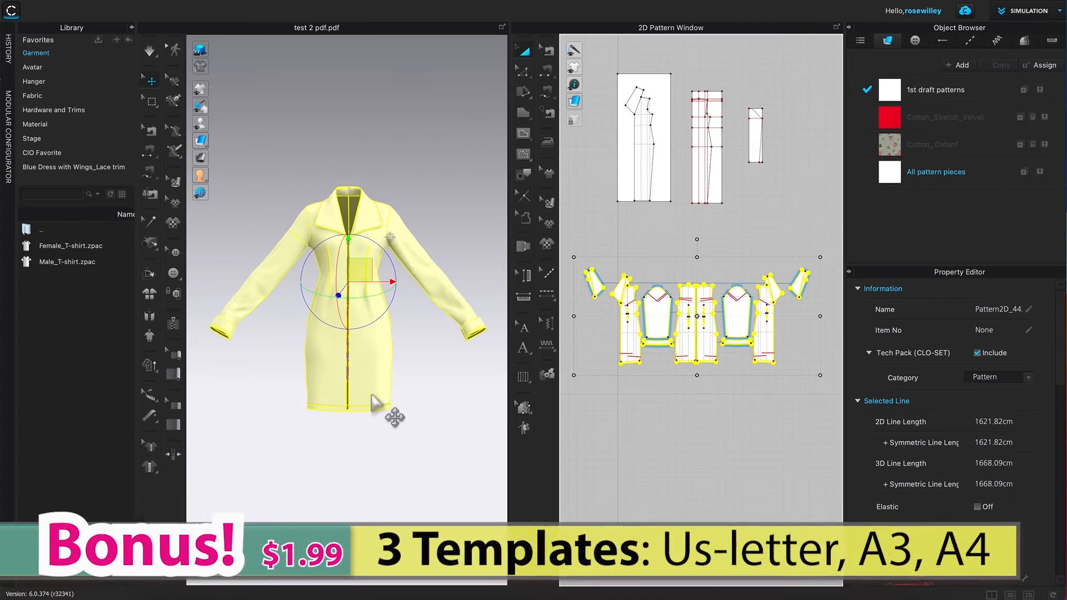
# Change to Print Layout mode and display the layout of the All pattern pieces fabric.
pyautogui.click(1030, 12)
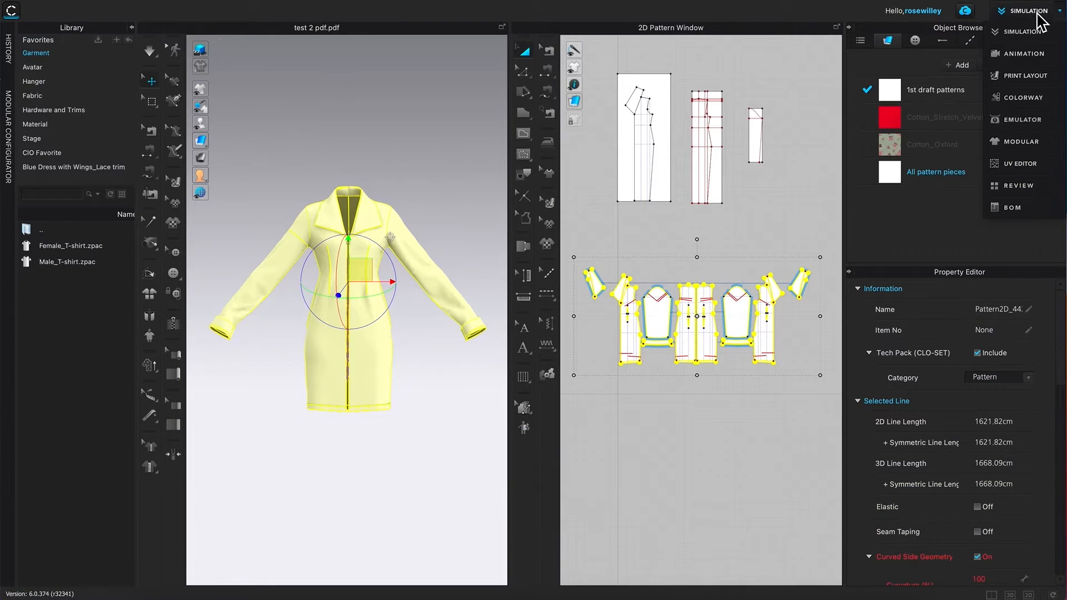
pyautogui.click(1021, 81)
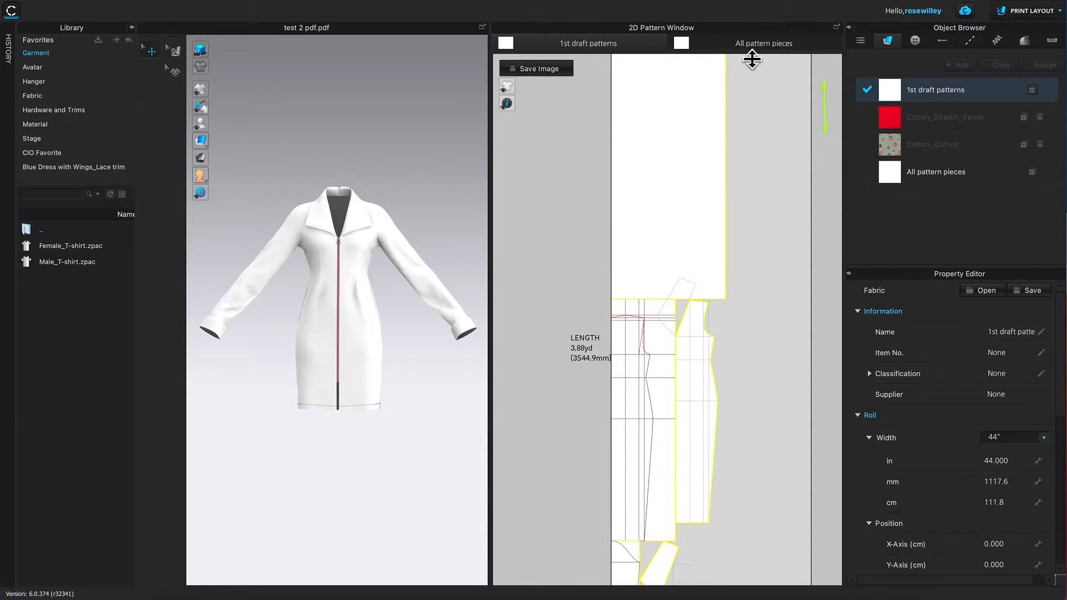
pyautogui.click(778, 45)
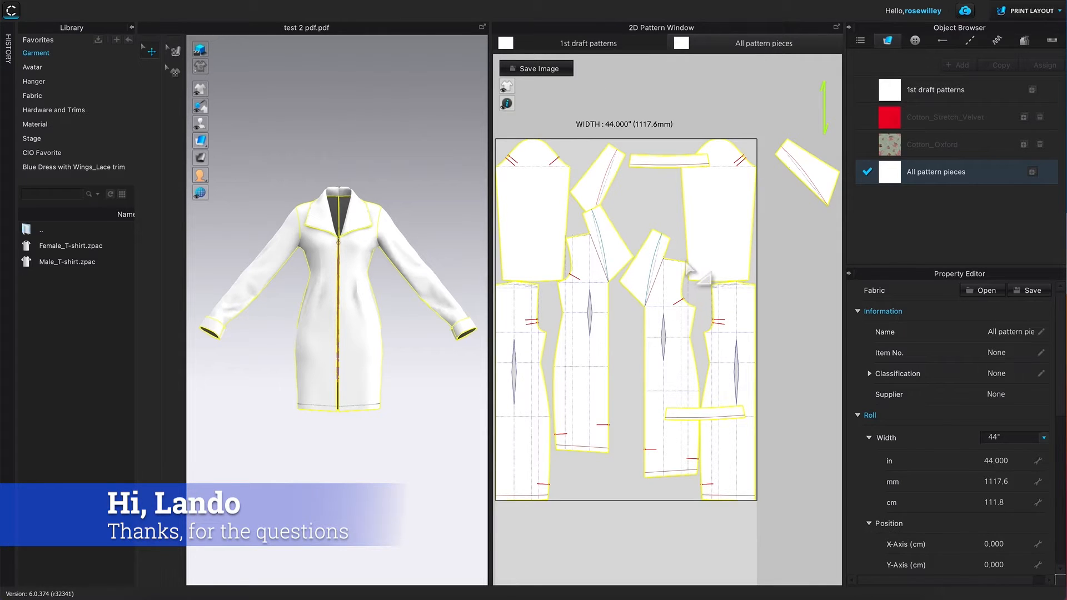
# Set the roll width of the All pattern pieces fabric to 58".
pyautogui.click(623, 137)
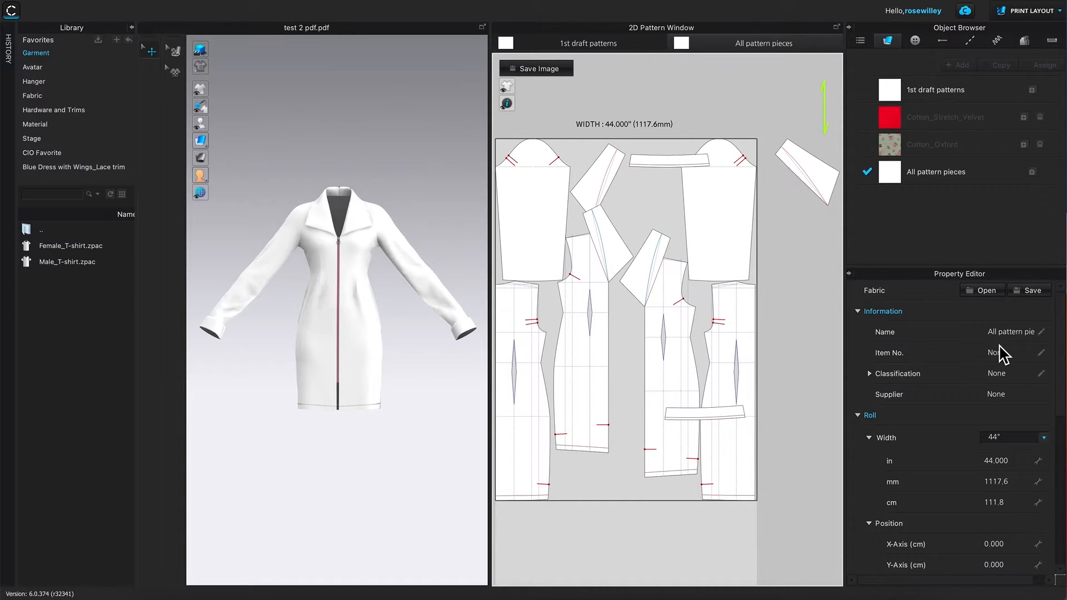
pyautogui.moveTo(1061, 379); pyautogui.dragTo(1062, 402)
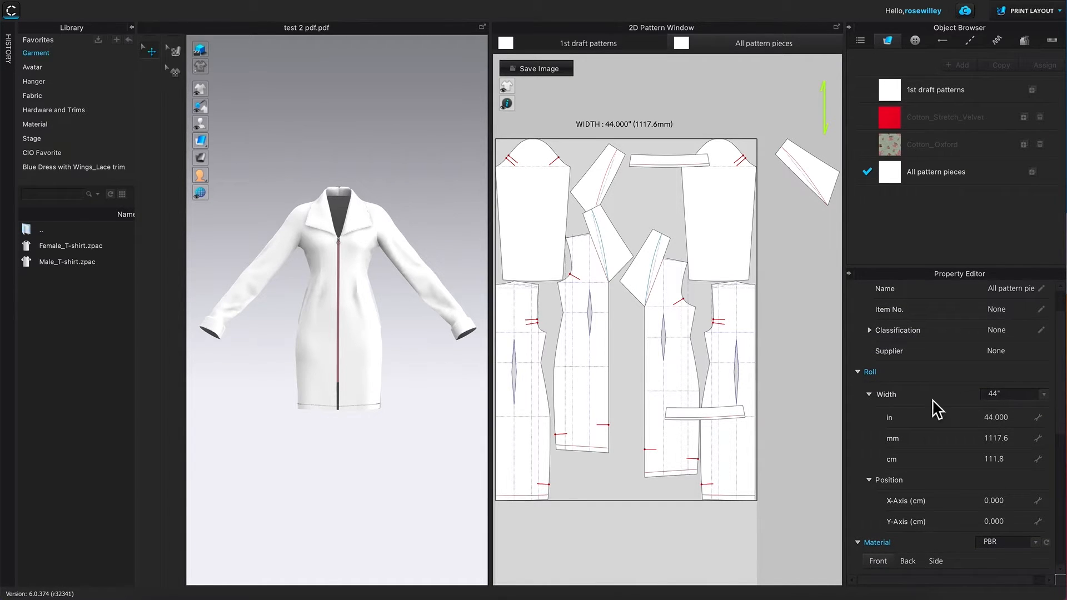
pyautogui.click(1045, 395)
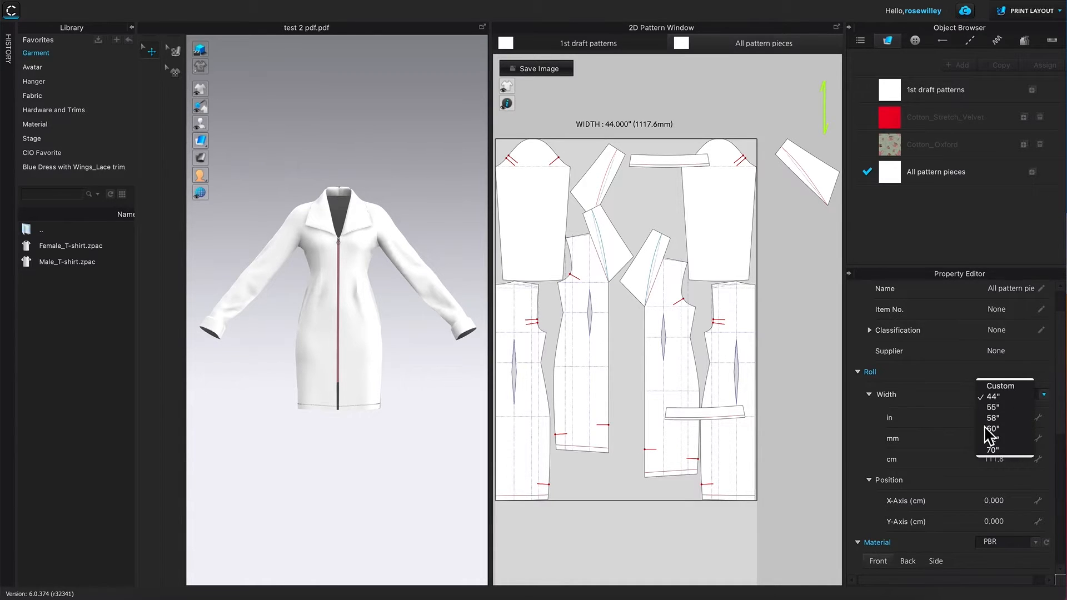
pyautogui.click(1004, 419)
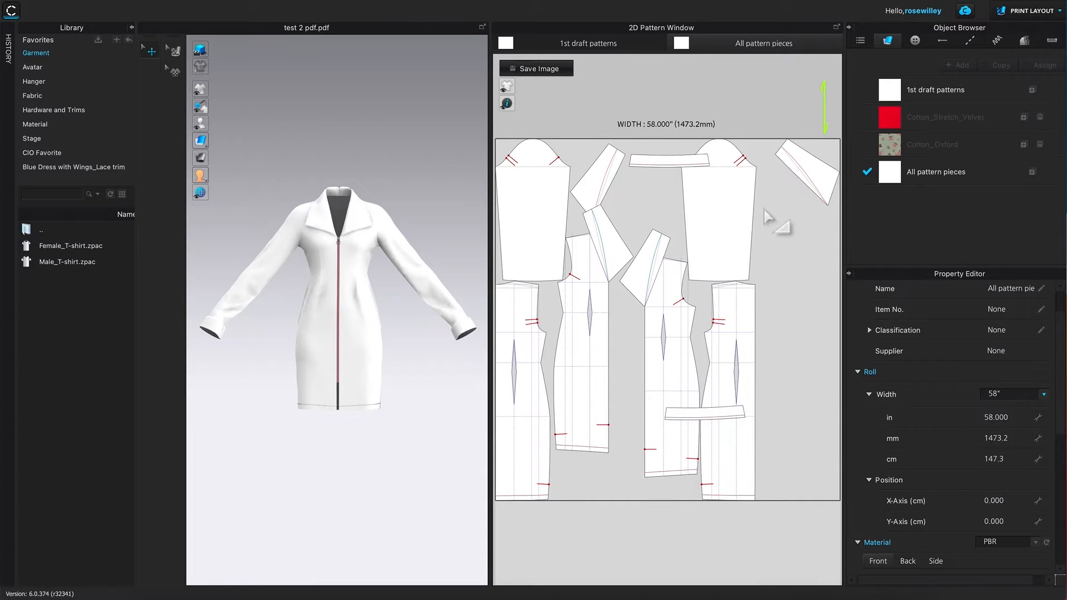
# Nest all patterns for 1 garment with 0.00 cm buffer spacing and grading sizes off.
pyautogui.rightClick(647, 212)
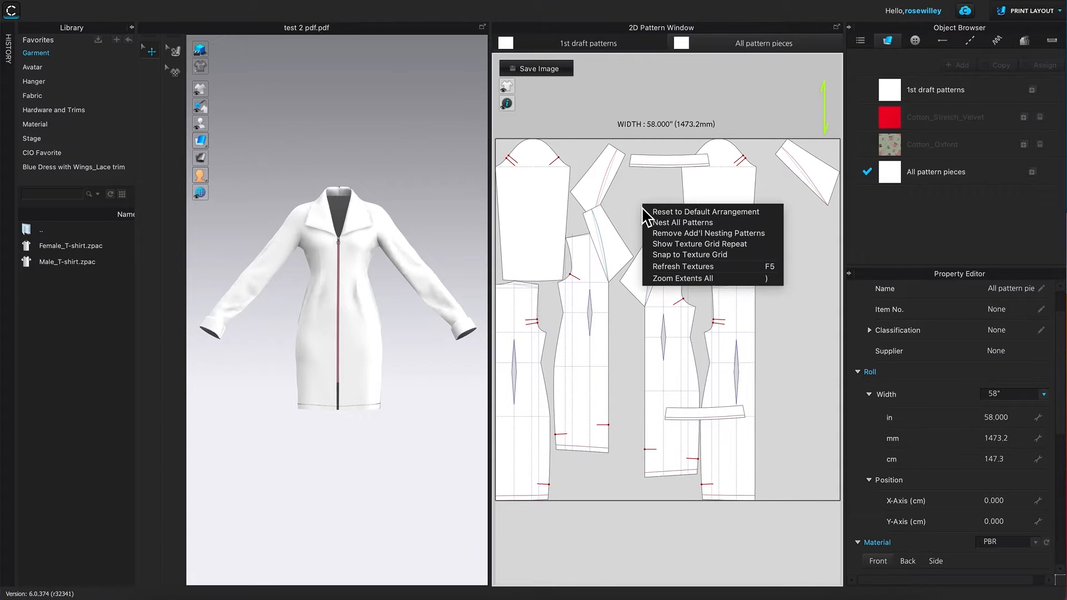
pyautogui.click(673, 223)
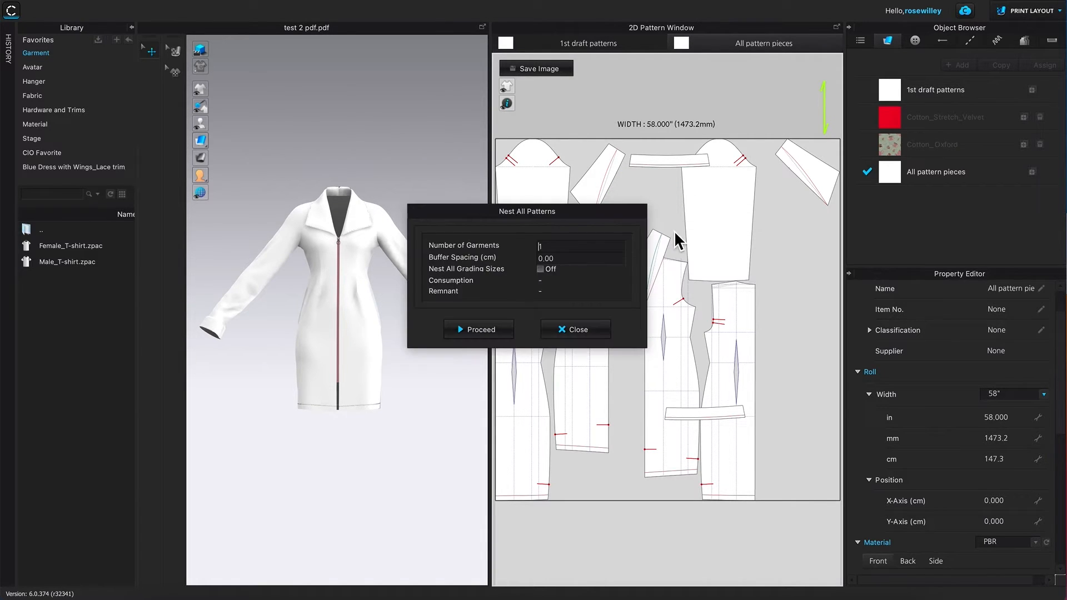
pyautogui.click(481, 332)
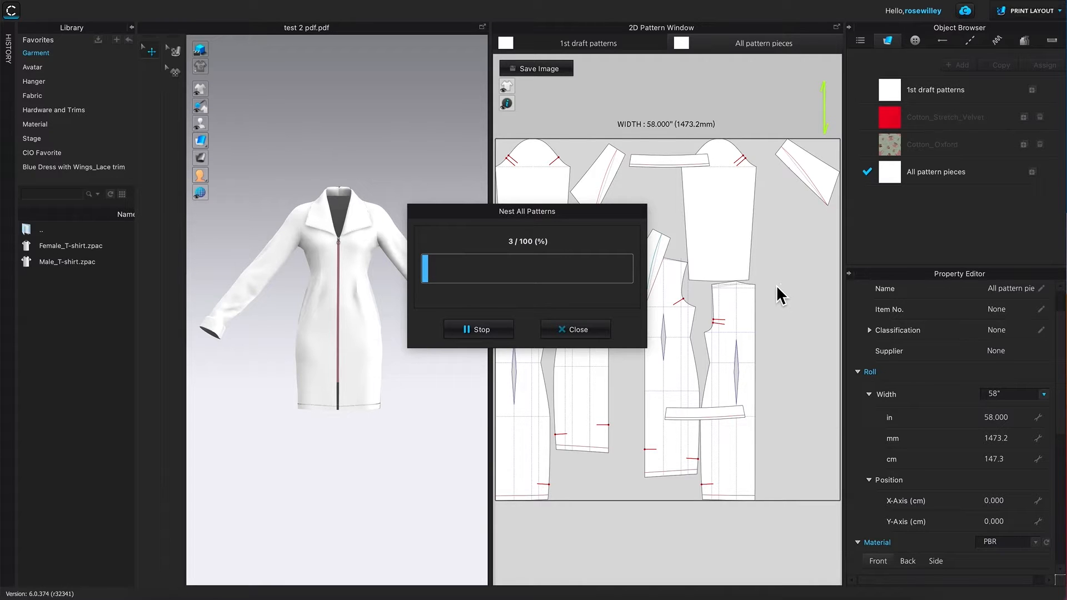
pyautogui.moveTo(595, 215); pyautogui.dragTo(412, 123)
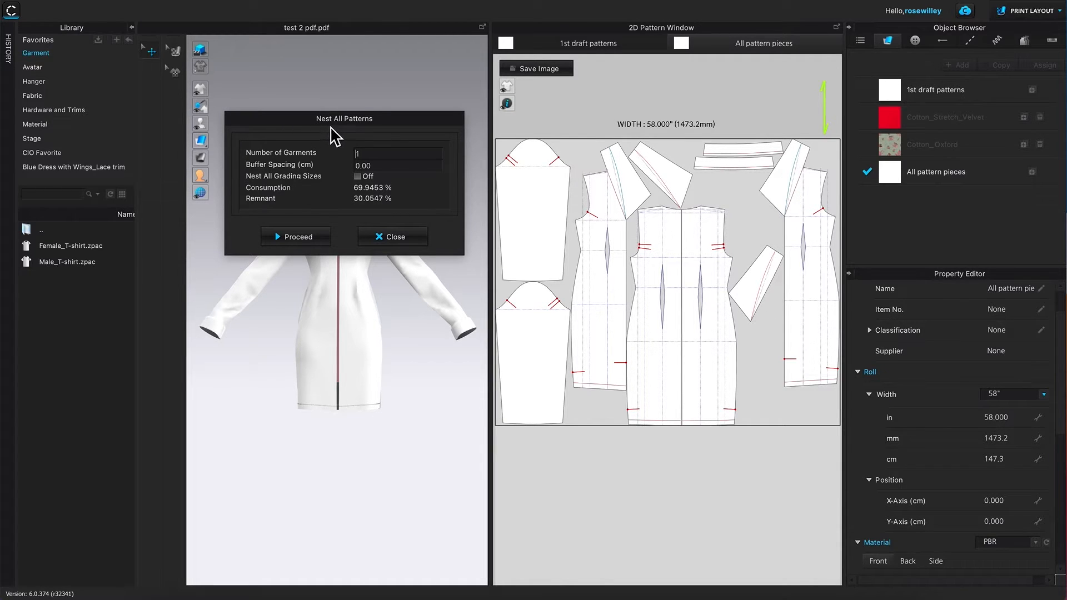
pyautogui.click(395, 239)
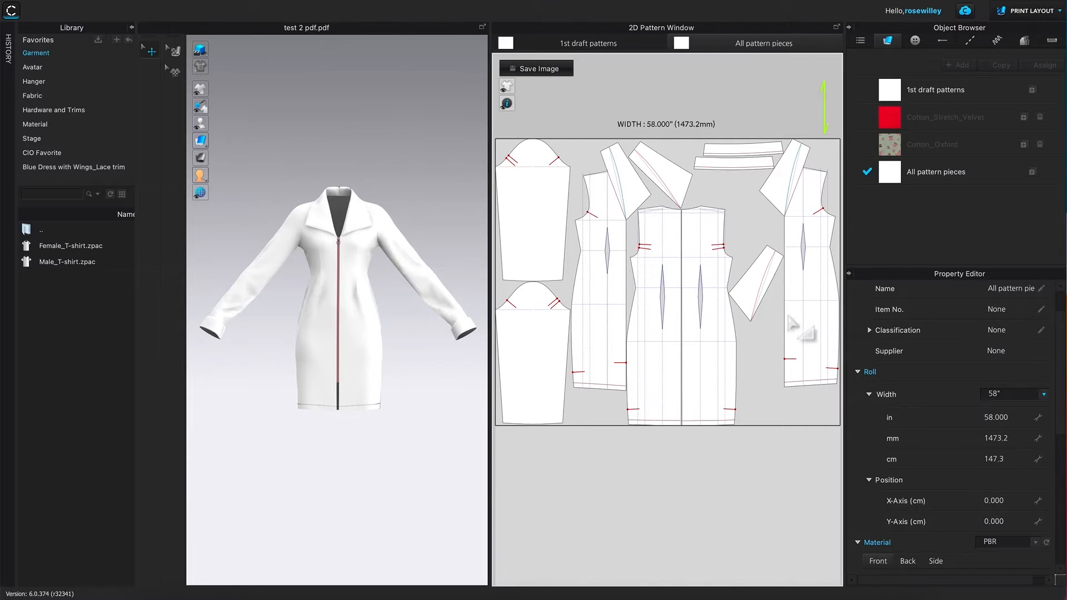
# Try to reposition the loose collar piece between the back and front pattern pieces.
pyautogui.click(750, 292)
pyautogui.moveTo(752, 277); pyautogui.dragTo(753, 273)
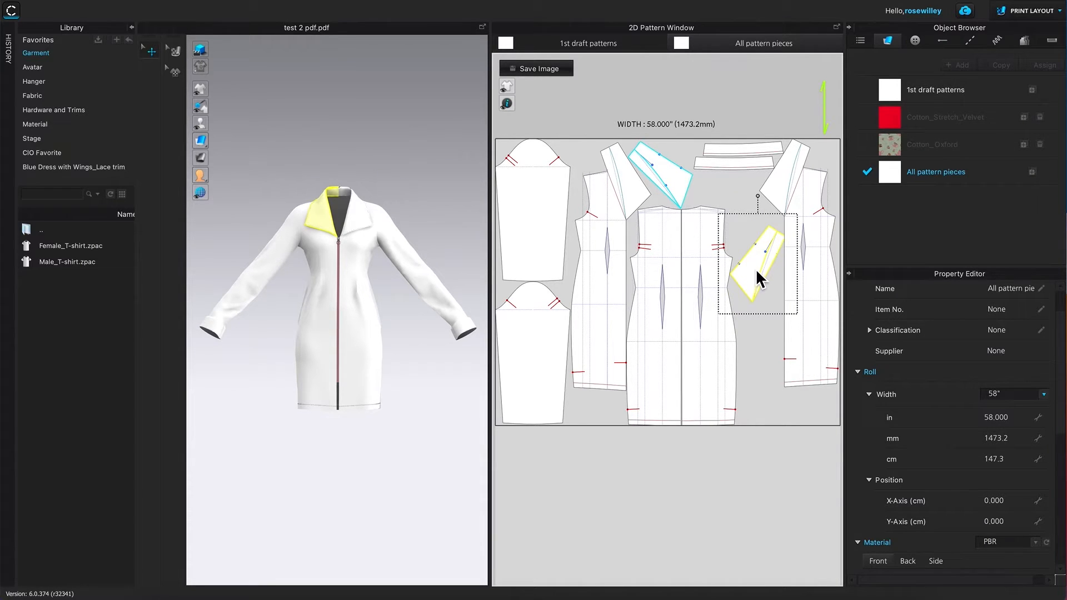
pyautogui.moveTo(752, 269); pyautogui.dragTo(751, 291)
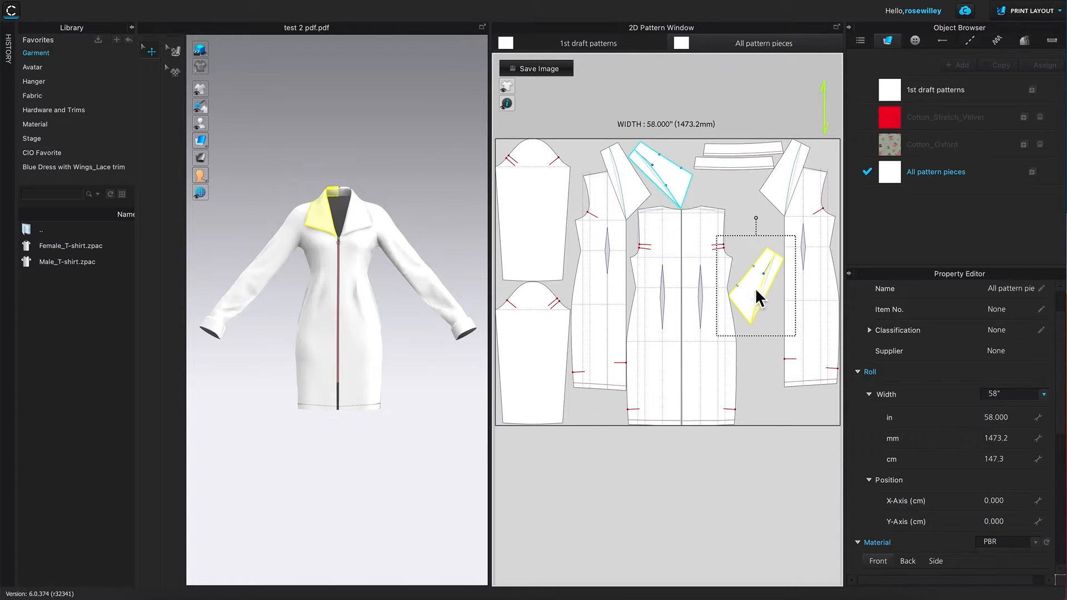
pyautogui.moveTo(760, 283); pyautogui.dragTo(779, 299)
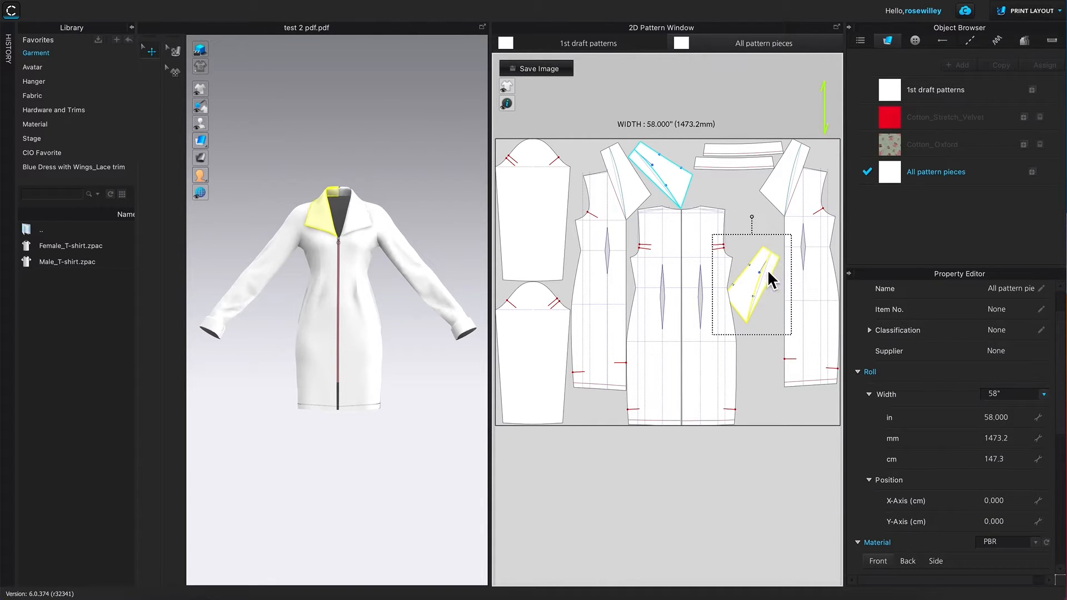
# Try to rotate the loose collar piece upright and adjust its placement in the layout.
pyautogui.moveTo(751, 217)
pyautogui.mouseDown()
pyautogui.moveTo(767, 285)
pyautogui.moveTo(789, 272)
pyautogui.moveTo(758, 214)
pyautogui.moveTo(736, 210)
pyautogui.mouseUp()
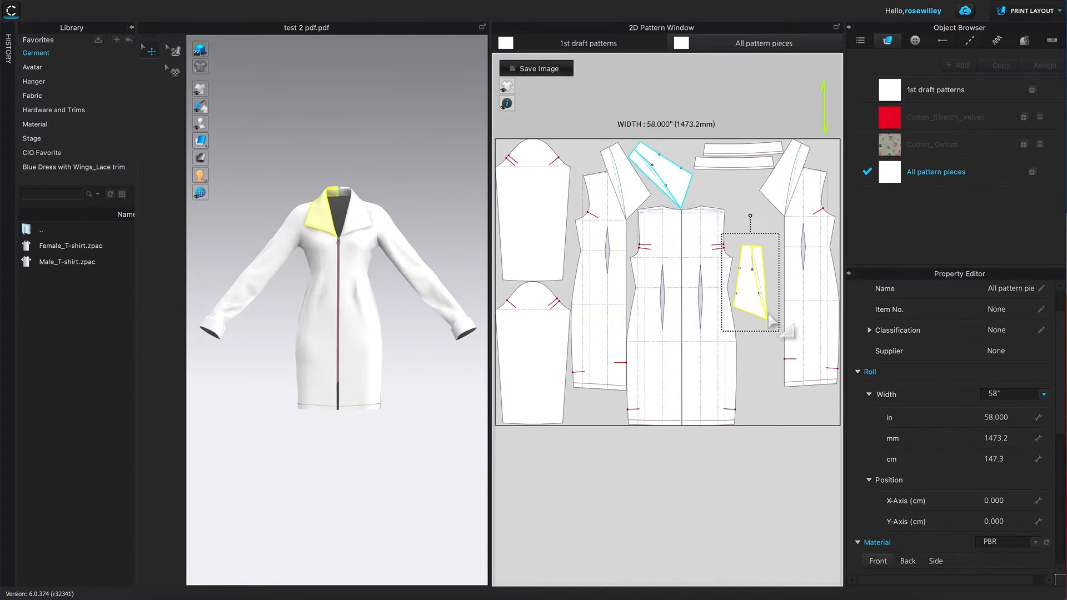
pyautogui.moveTo(769, 327); pyautogui.dragTo(773, 341)
pyautogui.click(772, 340)
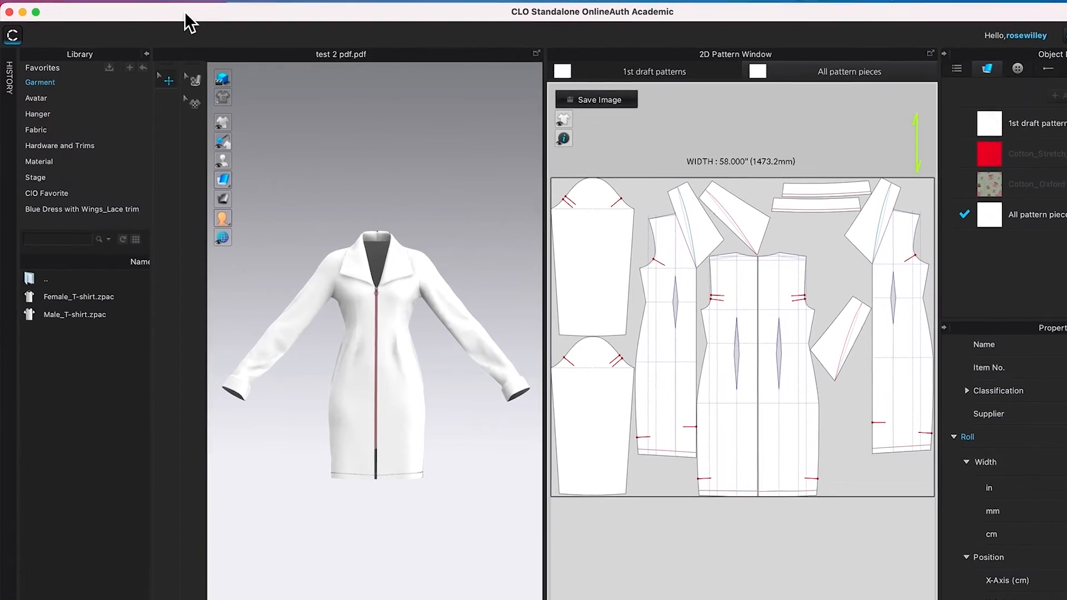
# Export the layout as a Plotter (PLT) file with all lines, pattern annotations, grainlines and 2D measurements included.
pyautogui.click(193, 6)
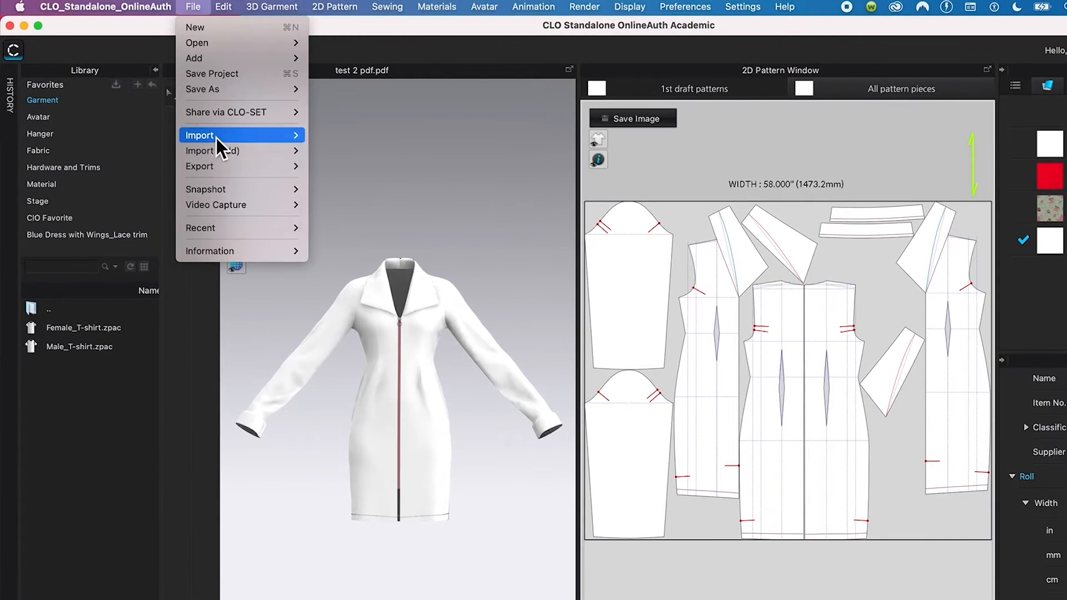
pyautogui.moveTo(215, 172)
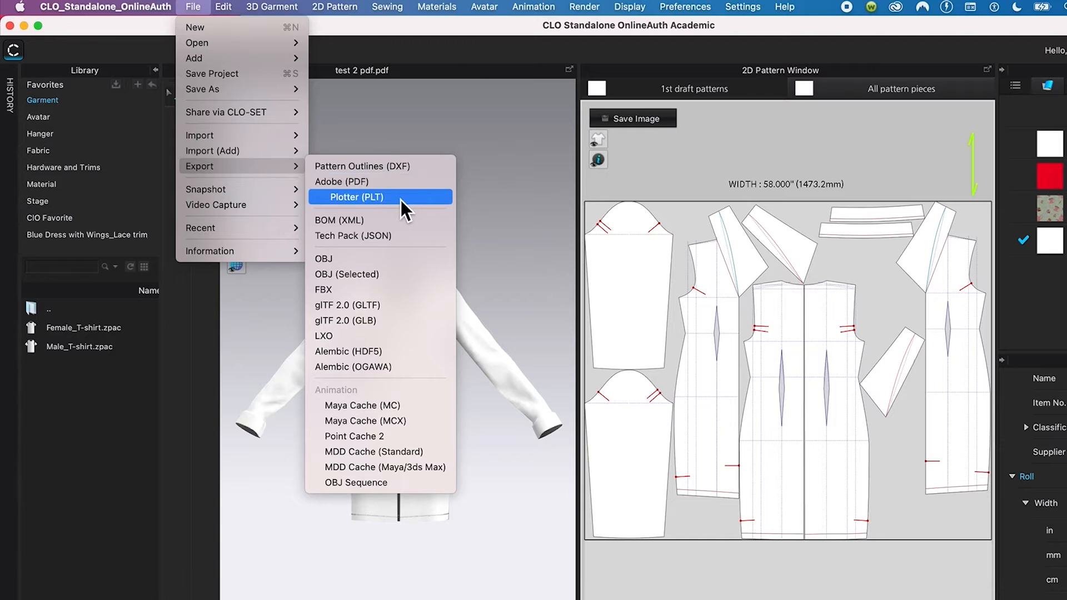
pyautogui.click(412, 199)
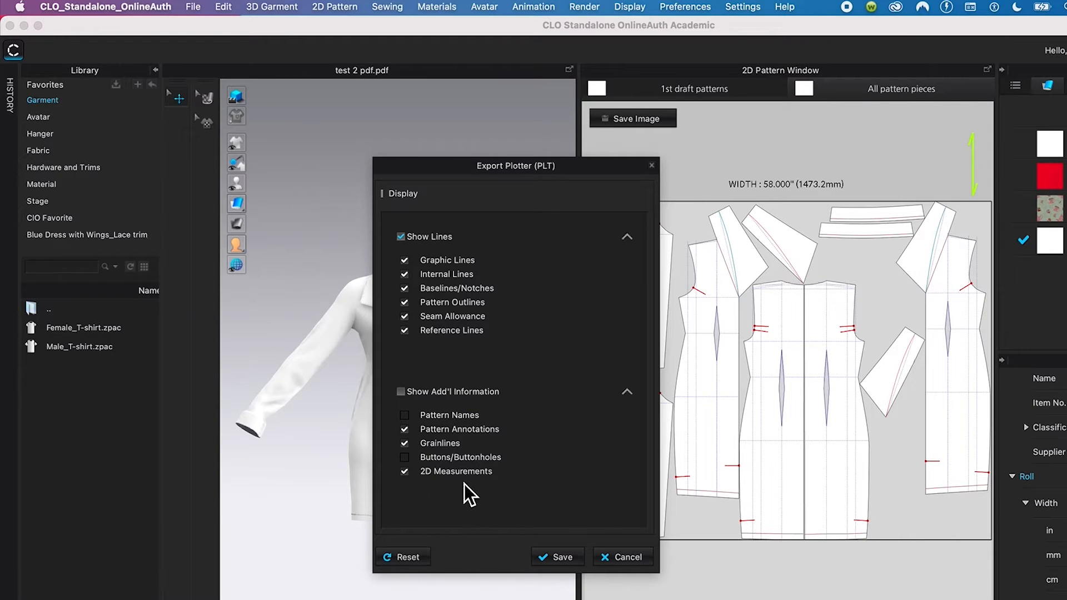
pyautogui.click(558, 564)
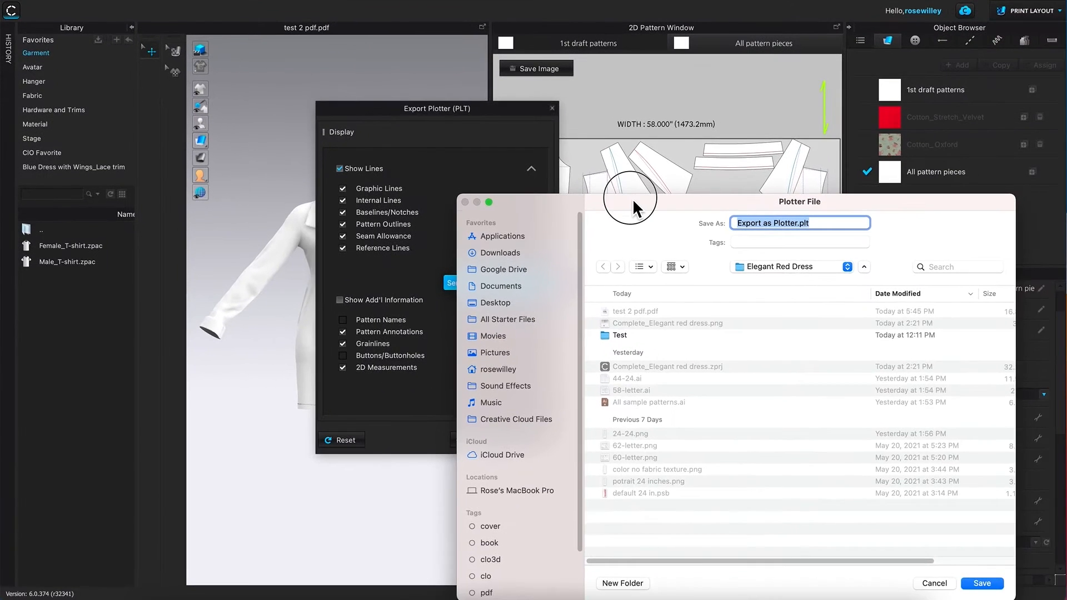
# Save the plotter file as "Elegant Red Dress_Export as Plotter.plt" in the Elegant Red Dress folder.
pyautogui.moveTo(658, 216); pyautogui.dragTo(490, 92)
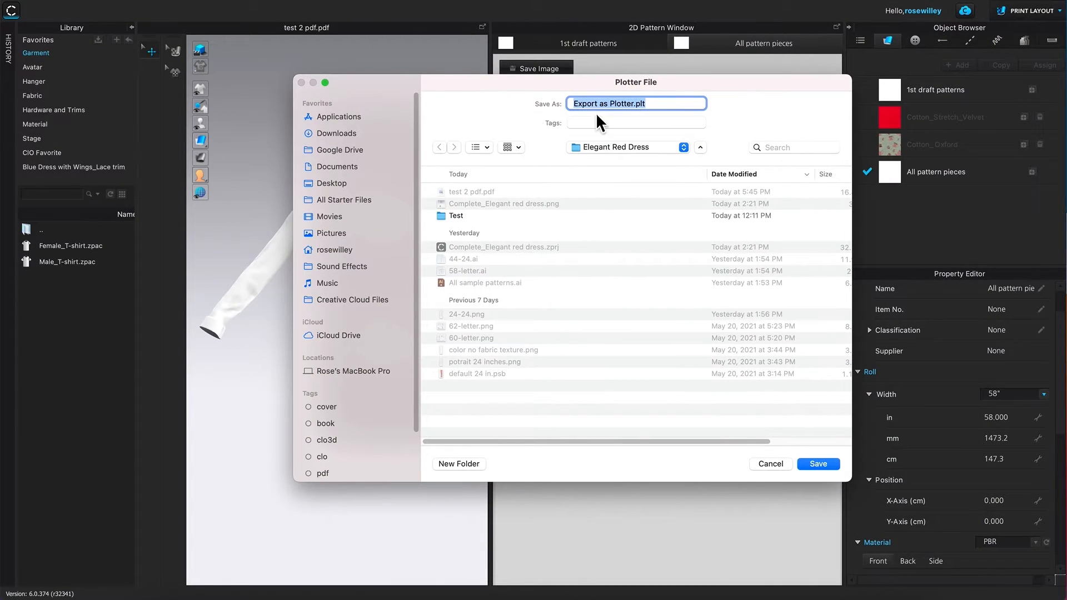
pyautogui.doubleClick(576, 104)
pyautogui.click(575, 104)
pyautogui.write('Ele')
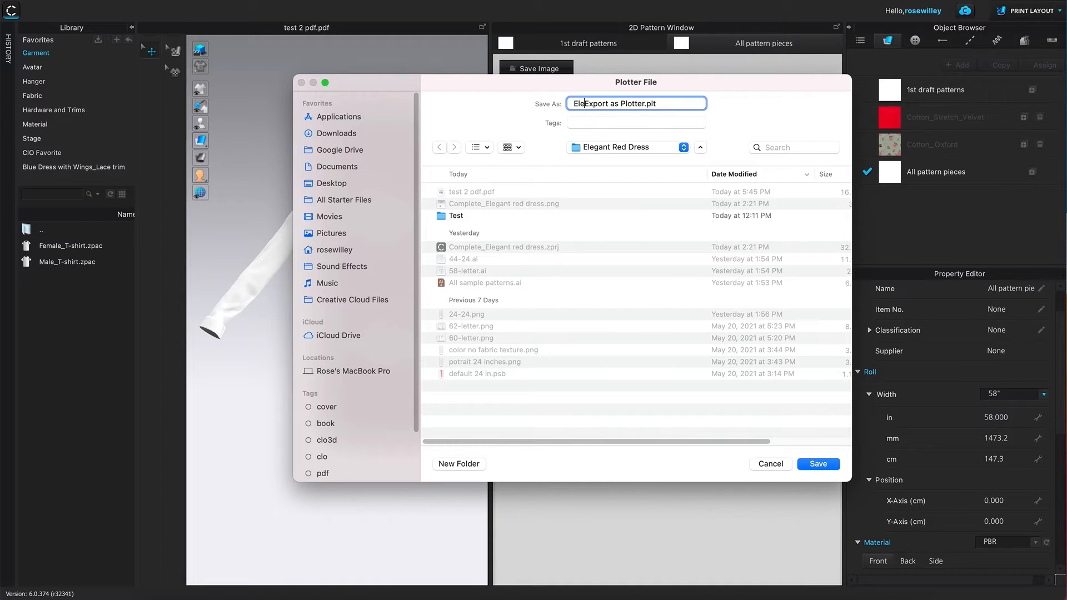
pyautogui.write('gant Red Dress_')
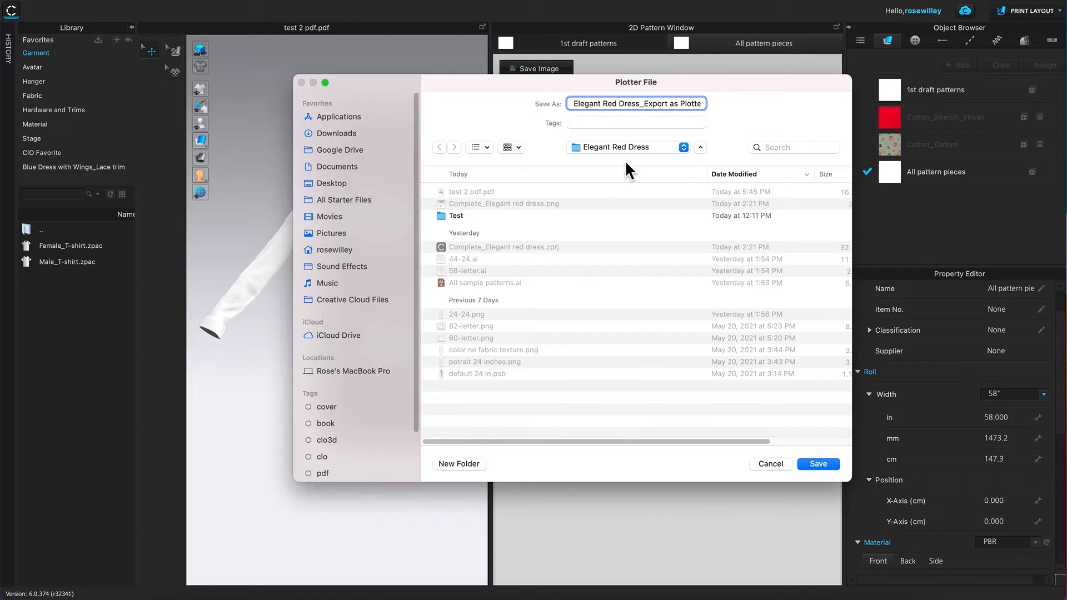
pyautogui.click(831, 464)
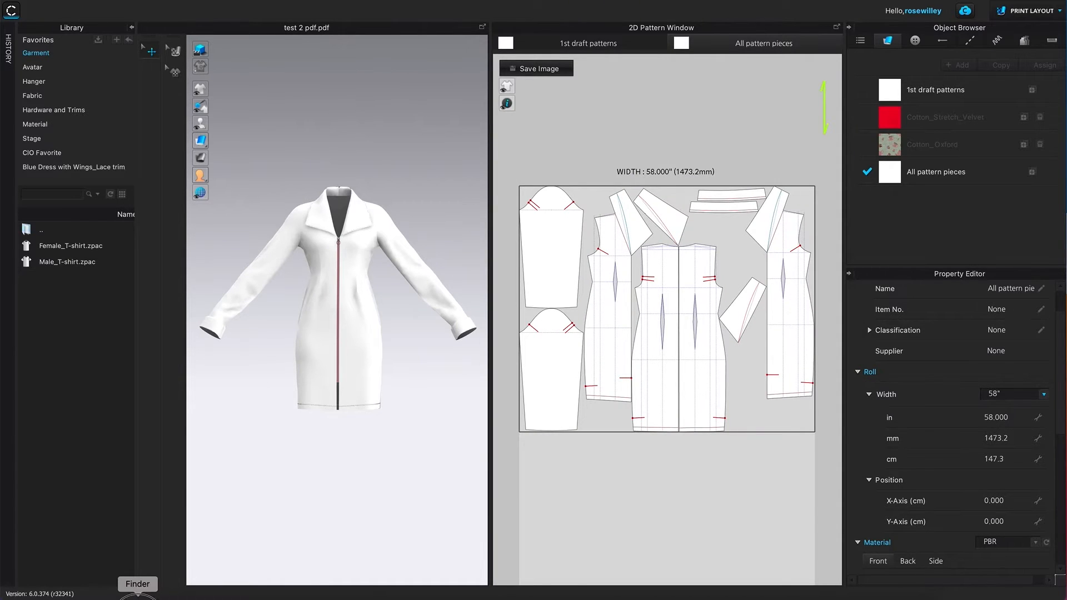
# Switch through Finder to Photoshop and compare the 1 – 1 ratio, Custom 24 – 24 and 24-letter pattern layouts.
pyautogui.click(138, 597)
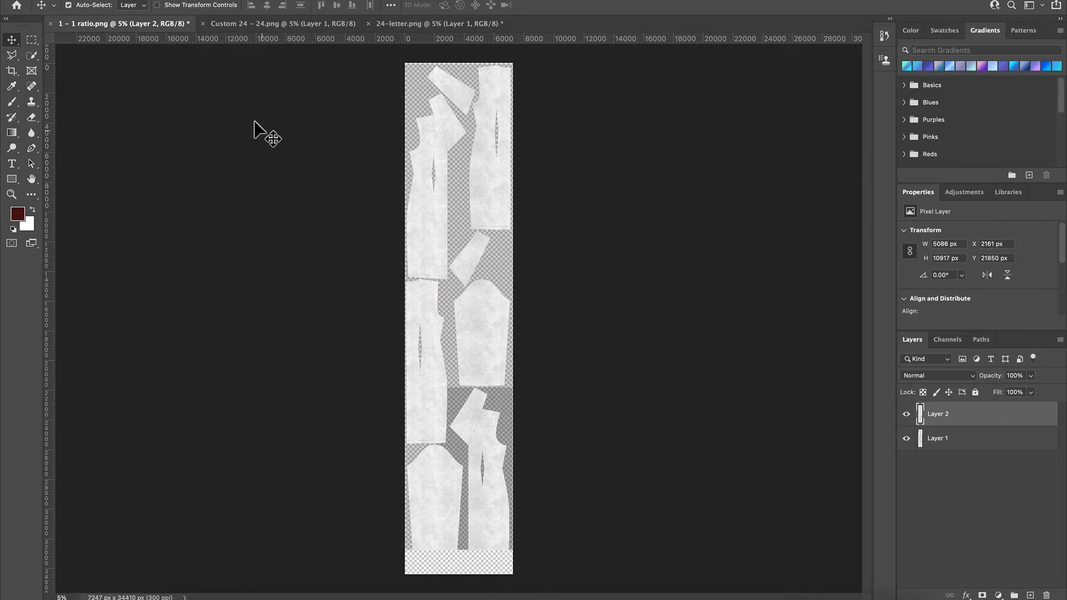
pyautogui.click(247, 25)
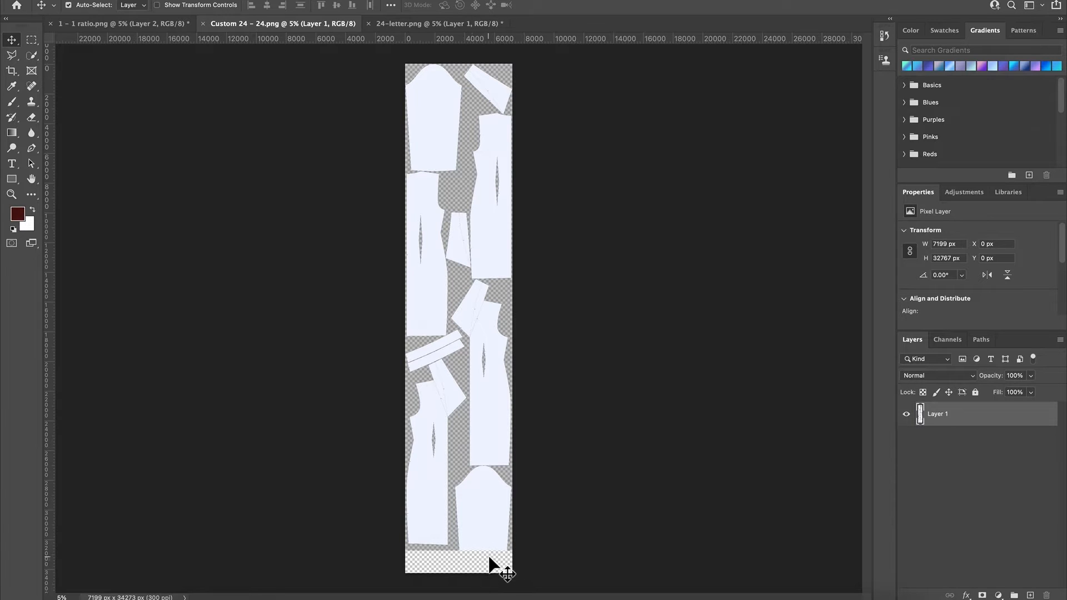
pyautogui.click(495, 555)
pyautogui.click(494, 543)
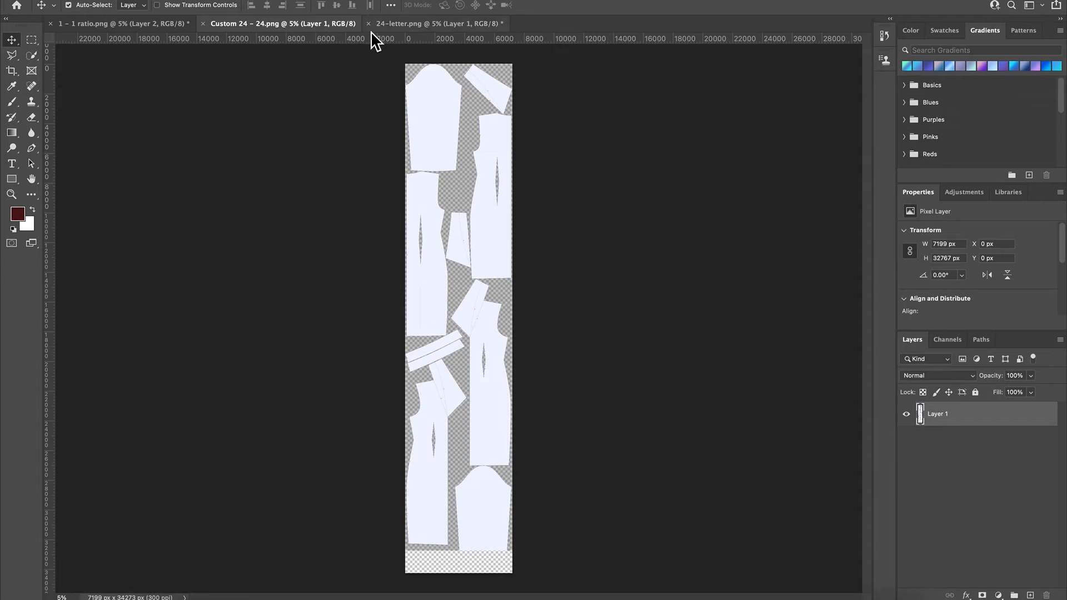
pyautogui.click(429, 26)
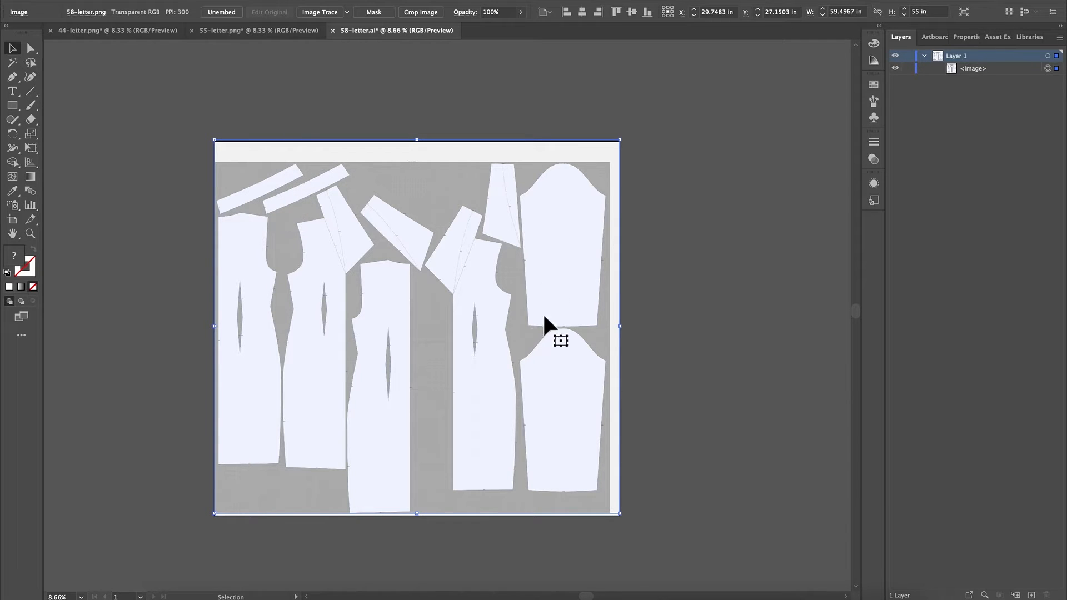
# In Illustrator, compare the 44-letter, 55-letter and 58-letter pattern layouts on their artboards.
pyautogui.click(102, 32)
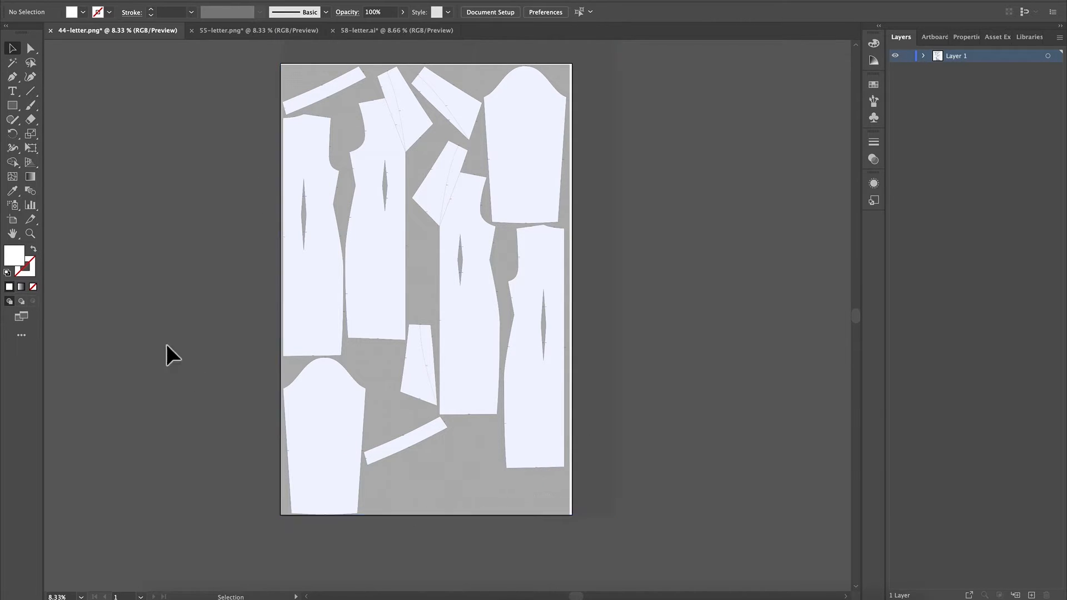
pyautogui.click(243, 42)
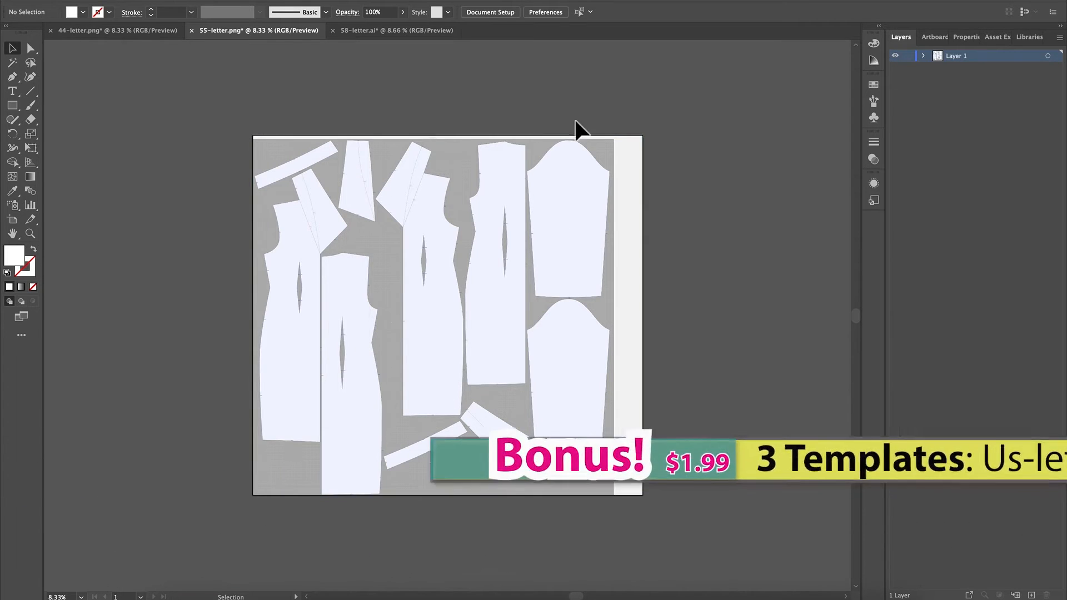
pyautogui.click(365, 33)
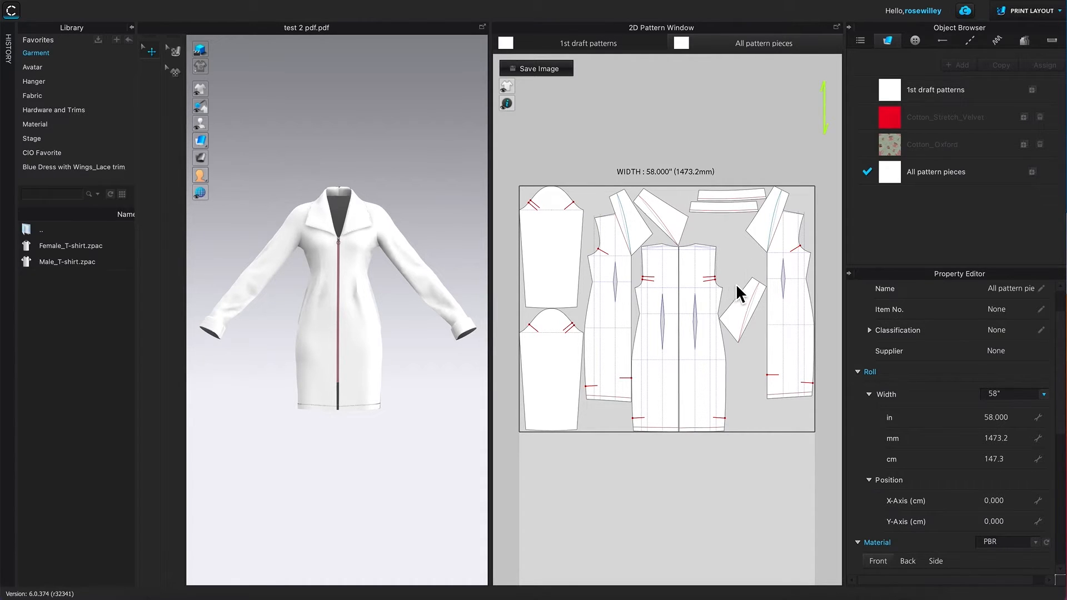
# Return to CLO and turn on the texture grid repeat display for the 58" fabric layout.
pyautogui.click(740, 260)
pyautogui.rightClick(740, 262)
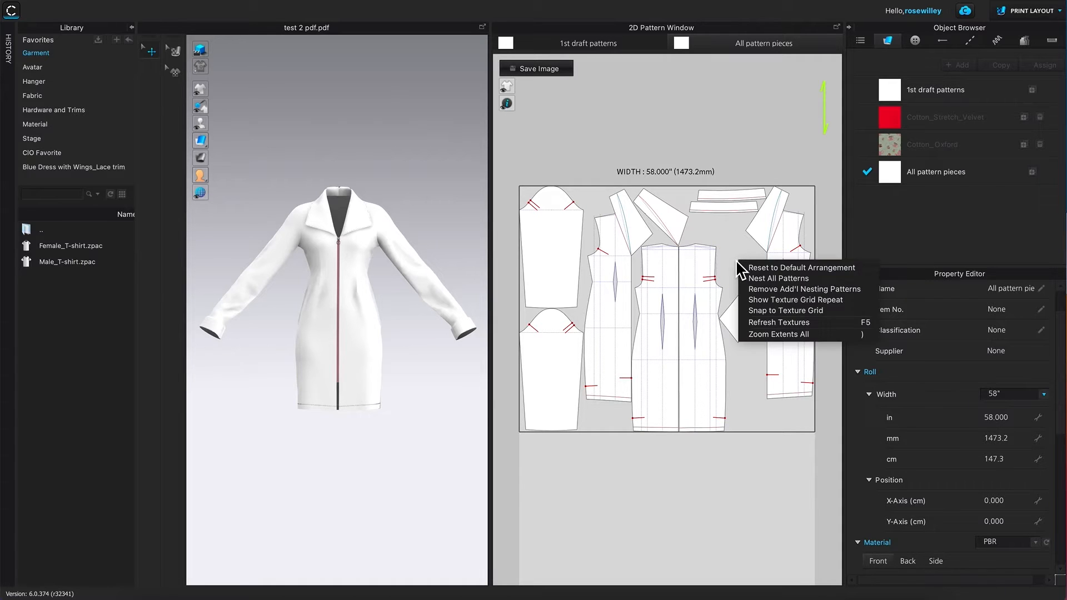
pyautogui.click(795, 300)
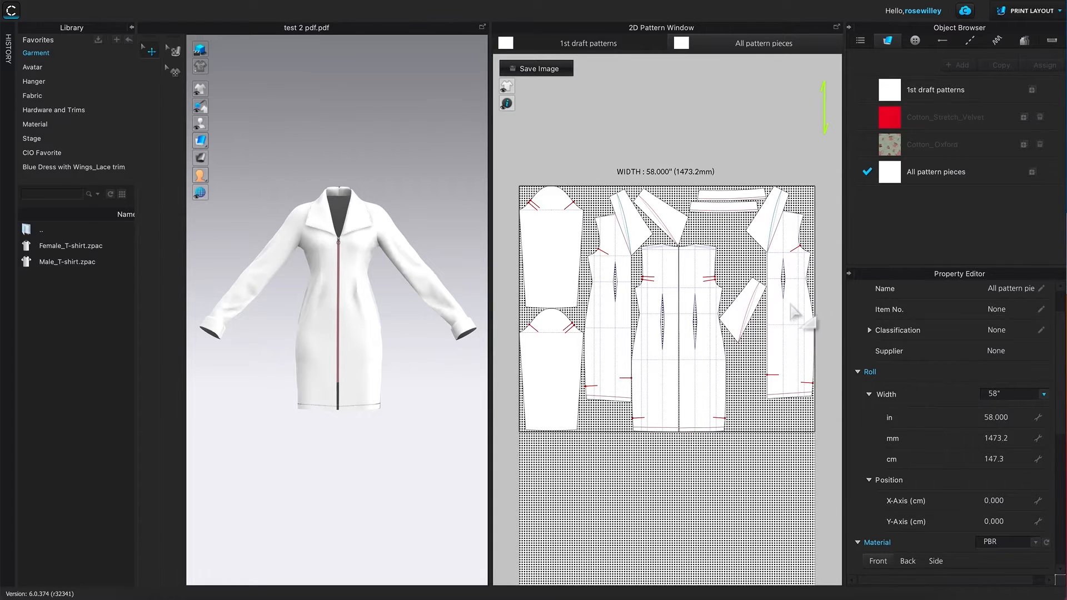
# Nest all patterns for 1 garment with 0.50 cm buffer spacing, and rerun the nesting once for another arrangement.
pyautogui.rightClick(741, 262)
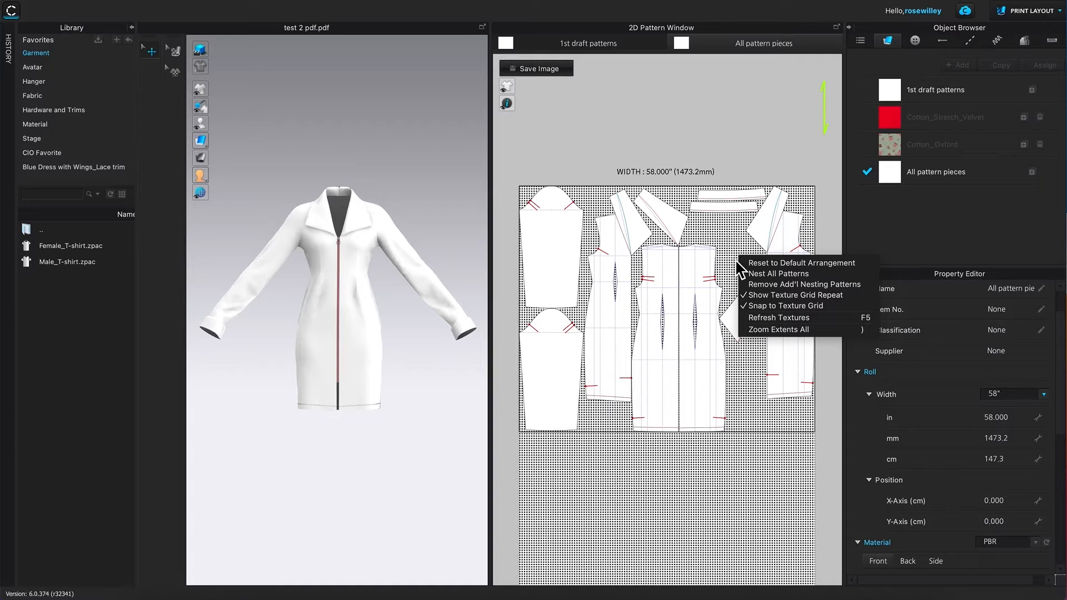
pyautogui.click(779, 274)
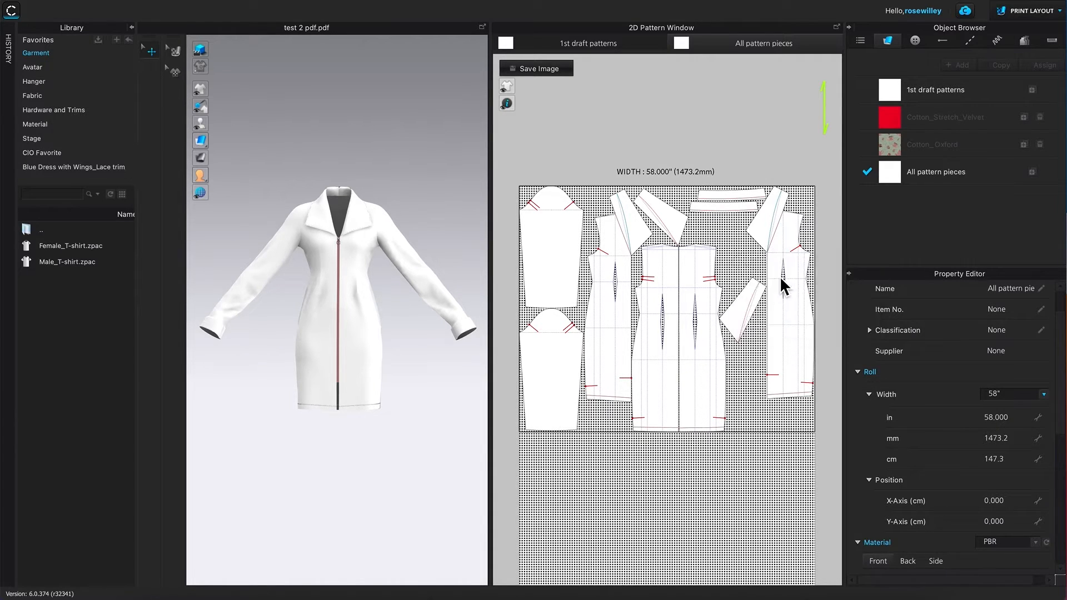
pyautogui.moveTo(594, 218); pyautogui.dragTo(469, 170)
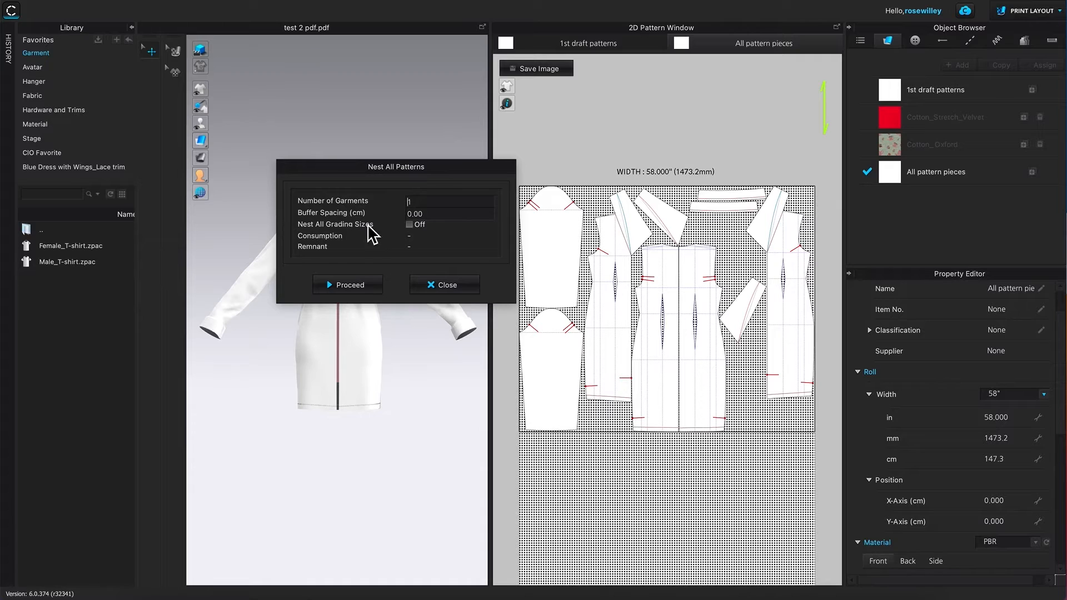
pyautogui.click(429, 219)
pyautogui.doubleClick(417, 214)
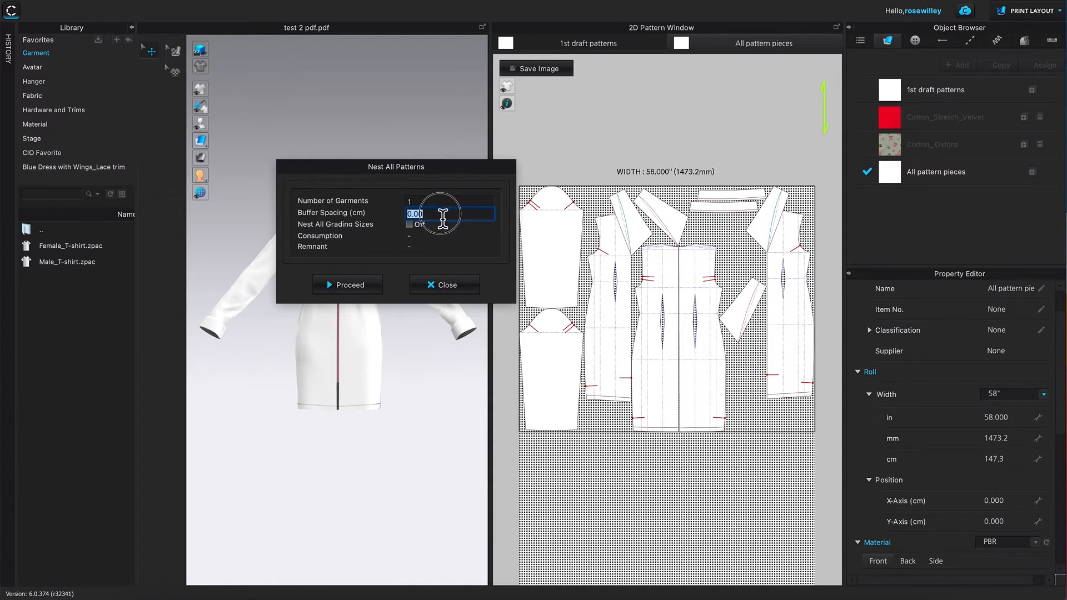
pyautogui.write('.5')
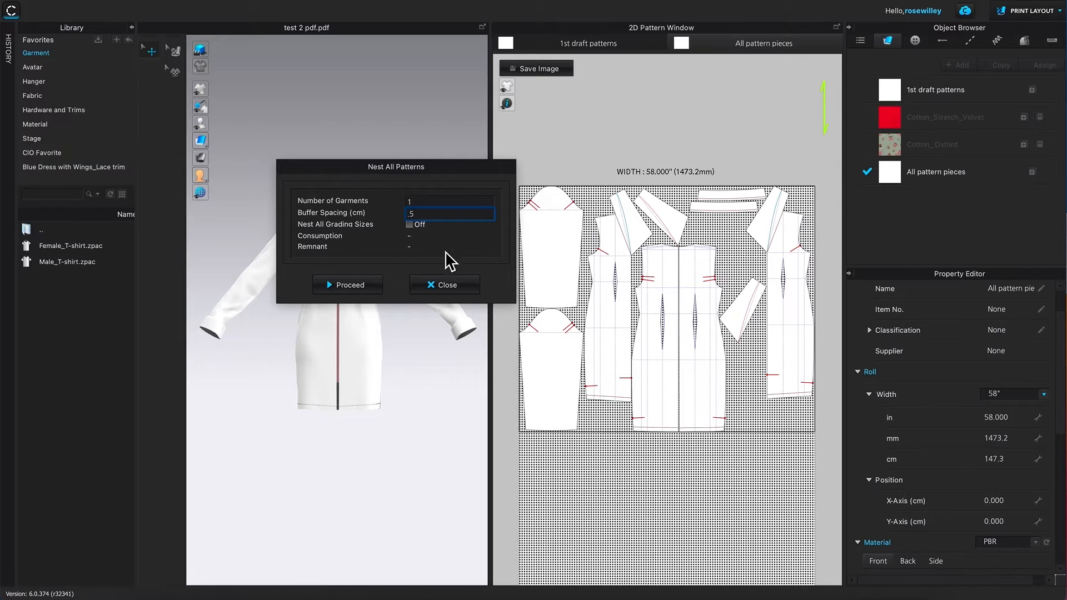
pyautogui.click(349, 286)
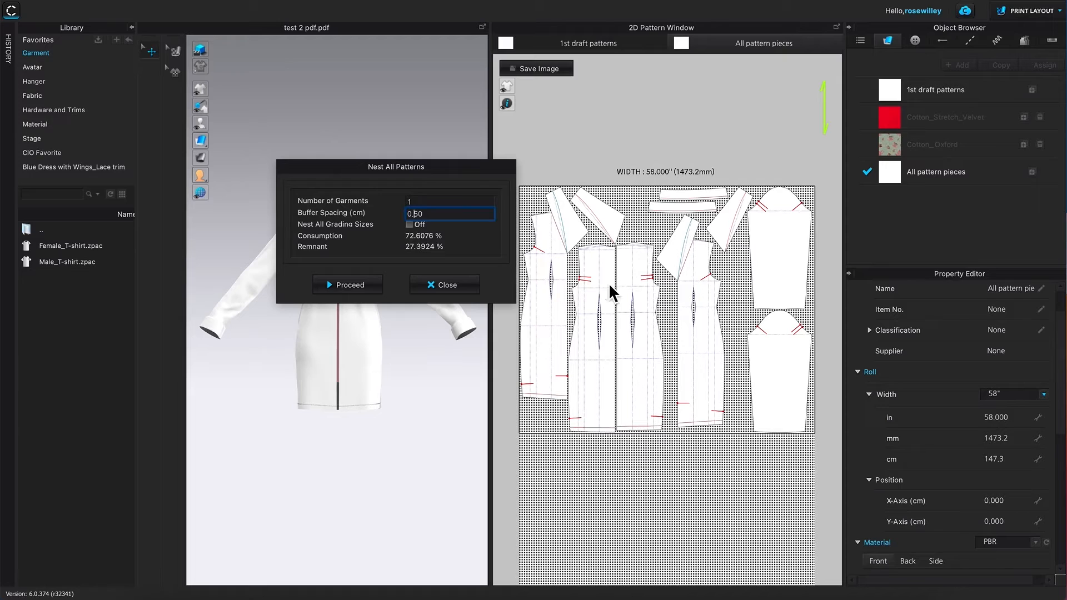
pyautogui.click(350, 285)
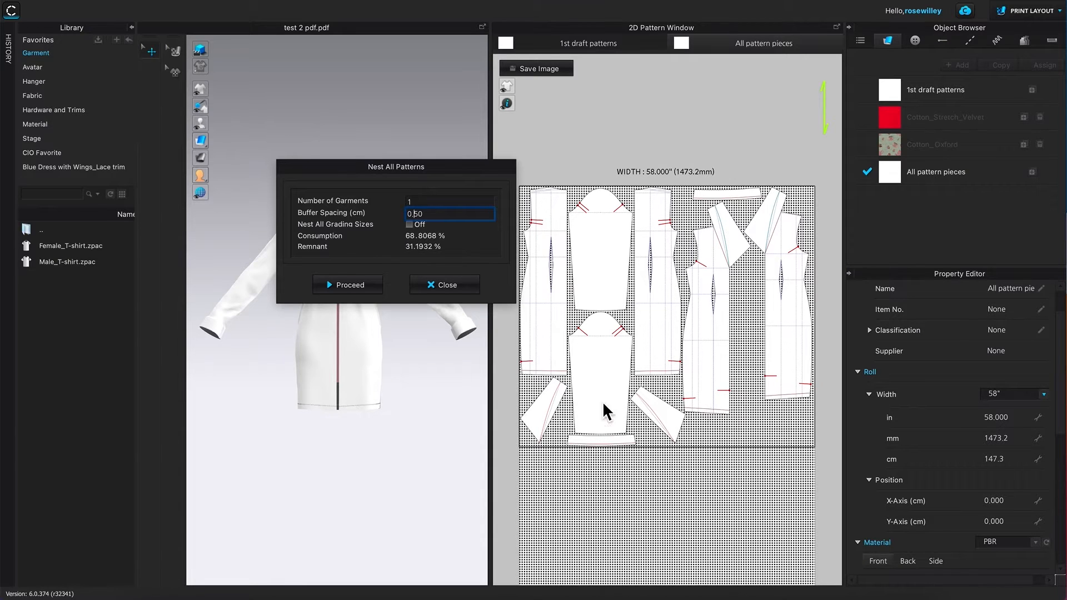
pyautogui.click(461, 285)
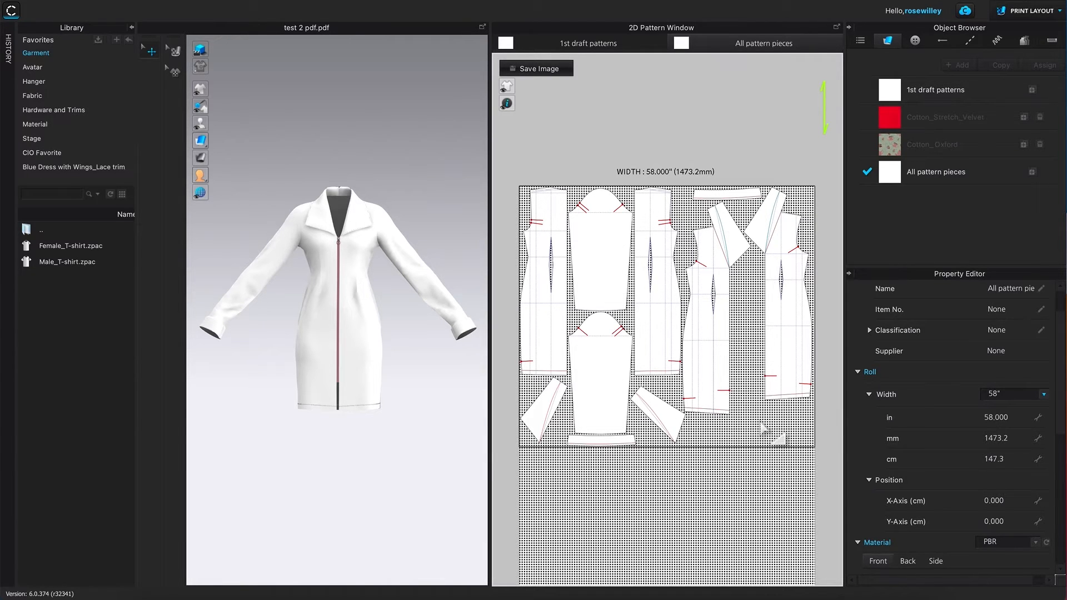
# Return to Simulation mode and start an Adobe PDF export named "Elegant Red Dress" in the Elegant Red Dress folder.
pyautogui.click(1033, 13)
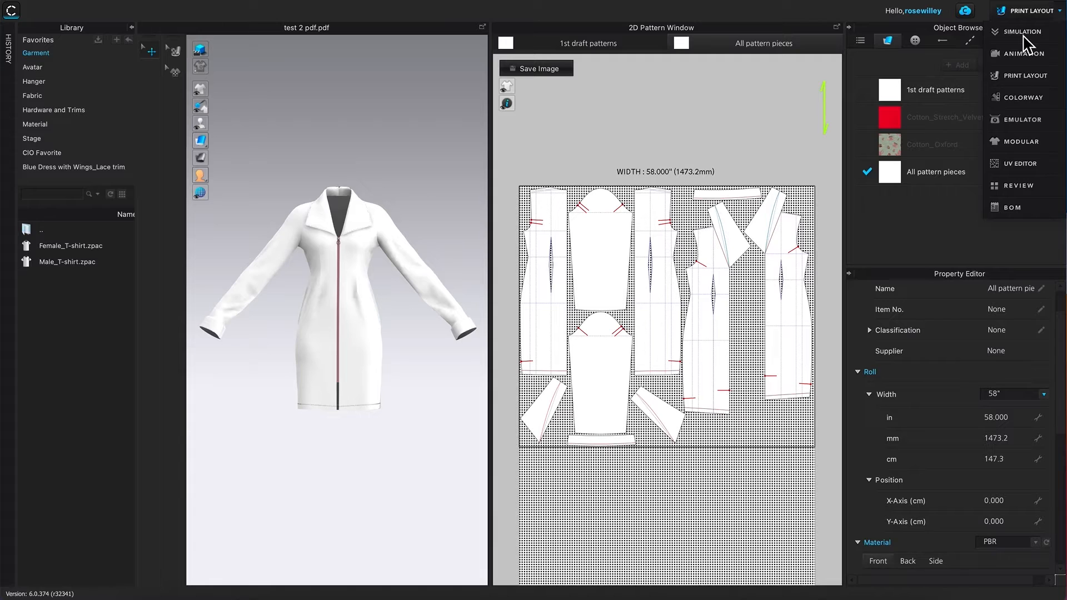
pyautogui.click(1023, 32)
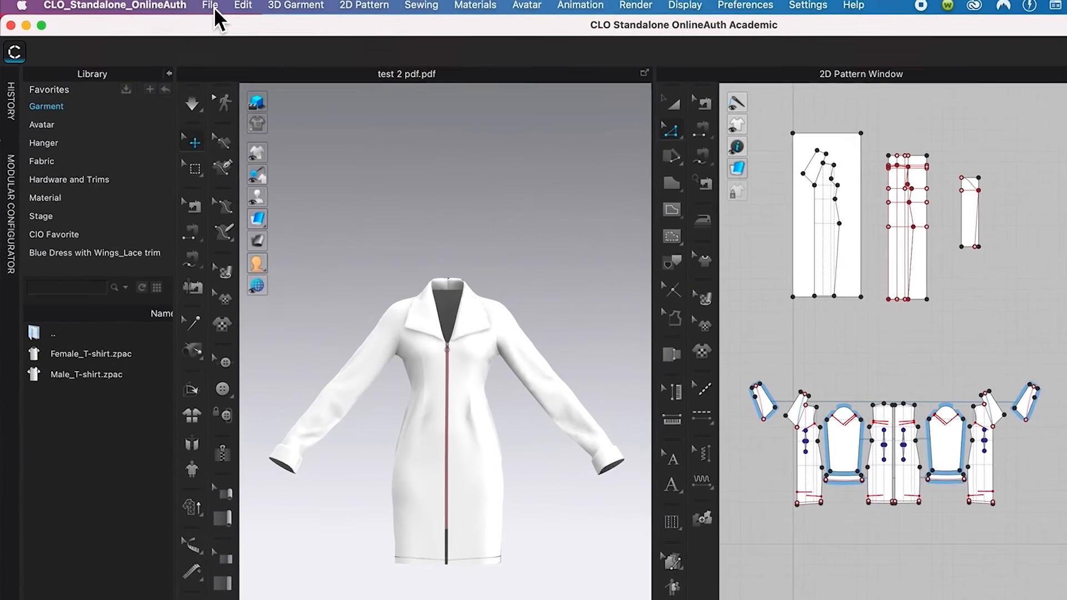
pyautogui.click(166, 0)
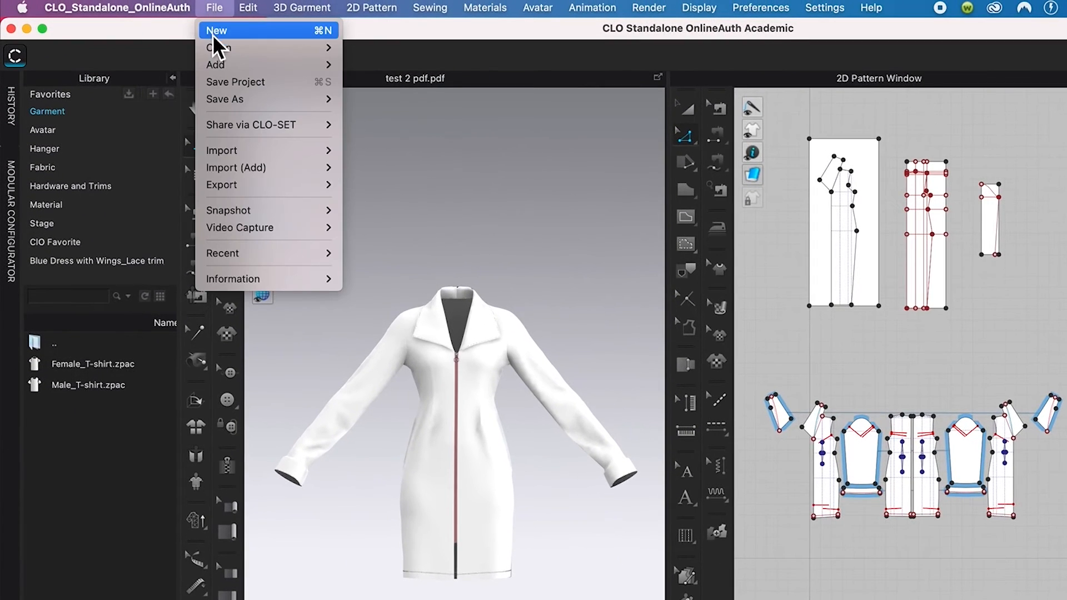
pyautogui.moveTo(237, 190)
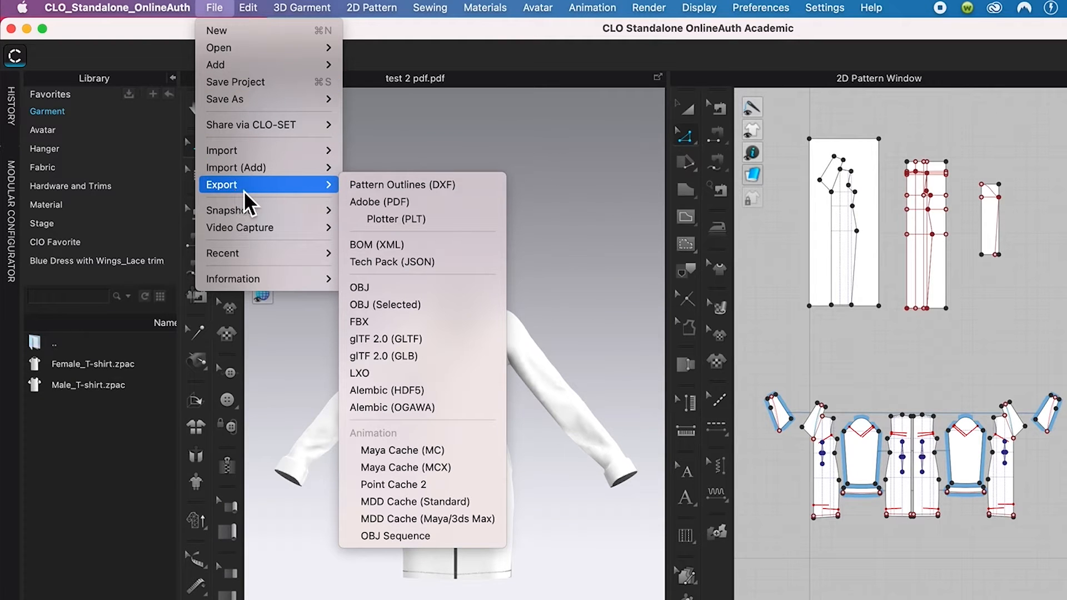
pyautogui.click(432, 207)
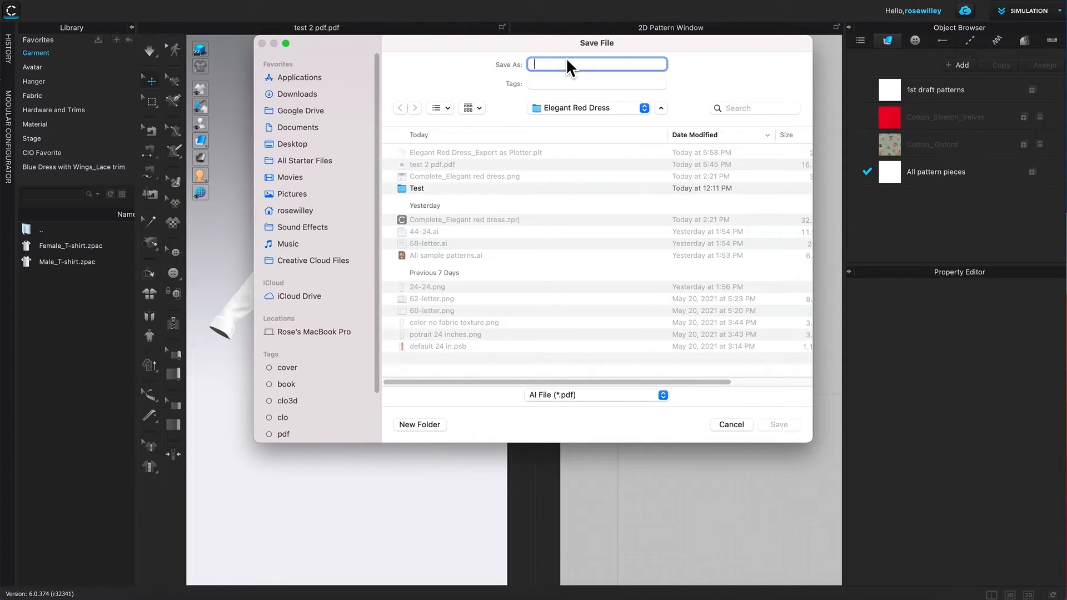
pyautogui.write('Elegant Red Dress')
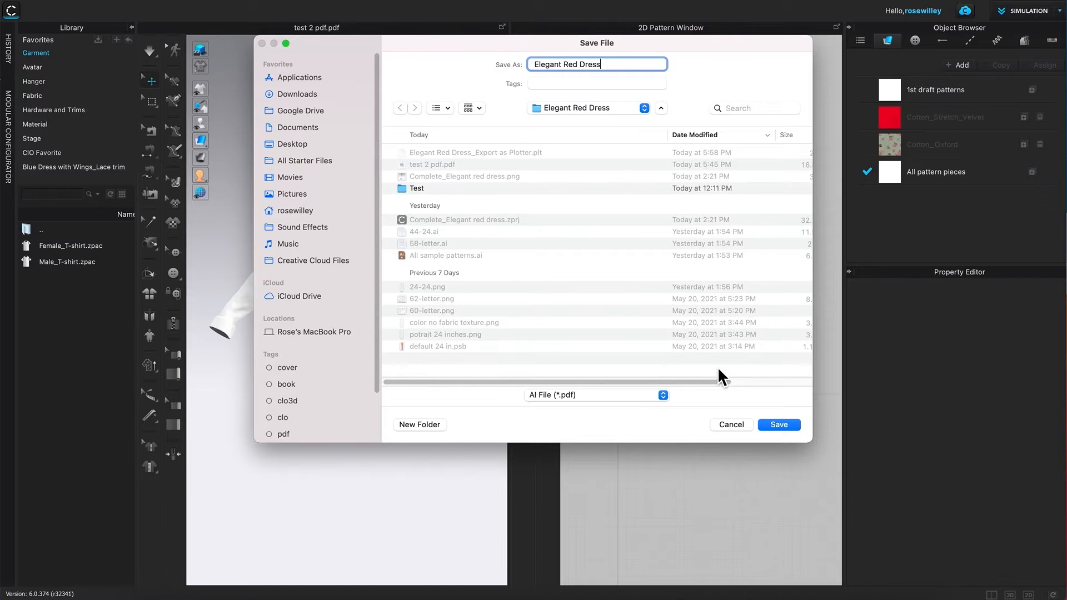
pyautogui.click(785, 429)
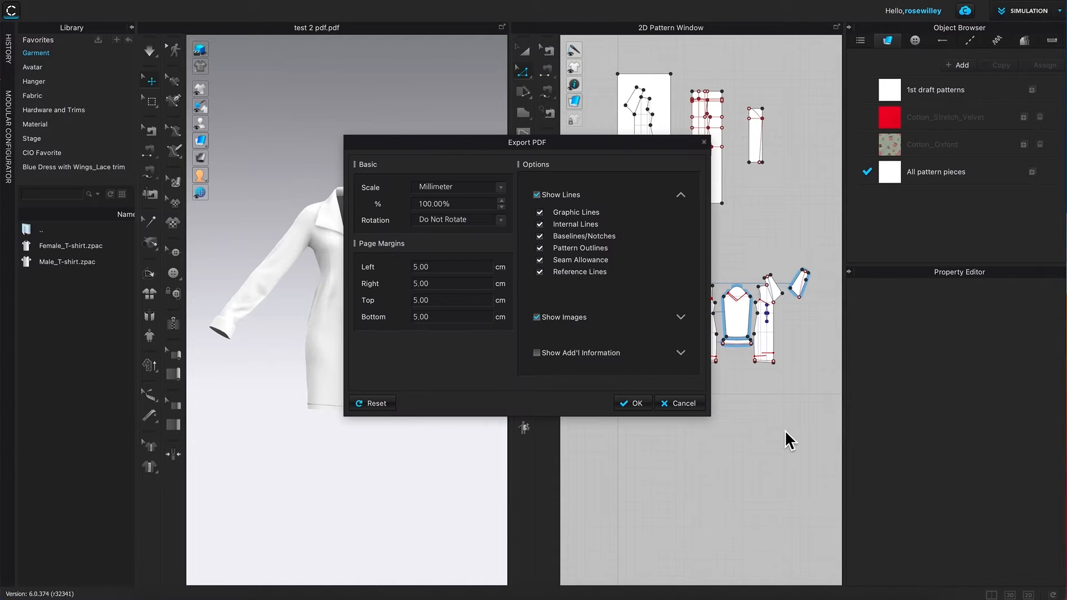
# Review the image and additional information options, and export the PDF at 100% millimeter scale with 5.00 cm margins and all line types.
pyautogui.click(582, 145)
pyautogui.moveTo(584, 153); pyautogui.dragTo(483, 117)
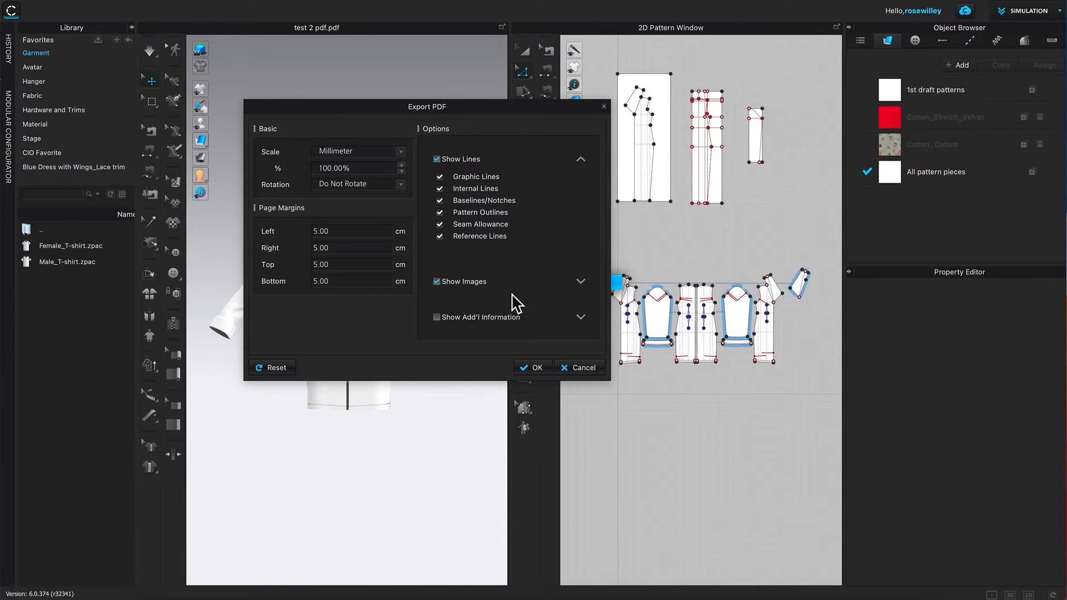
pyautogui.click(581, 282)
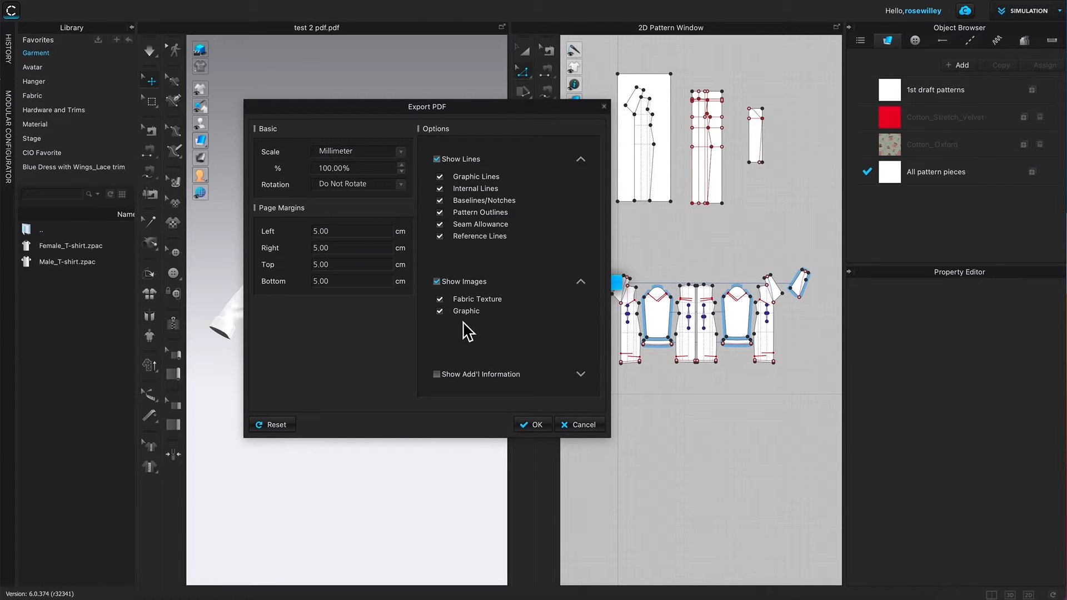
pyautogui.click(580, 282)
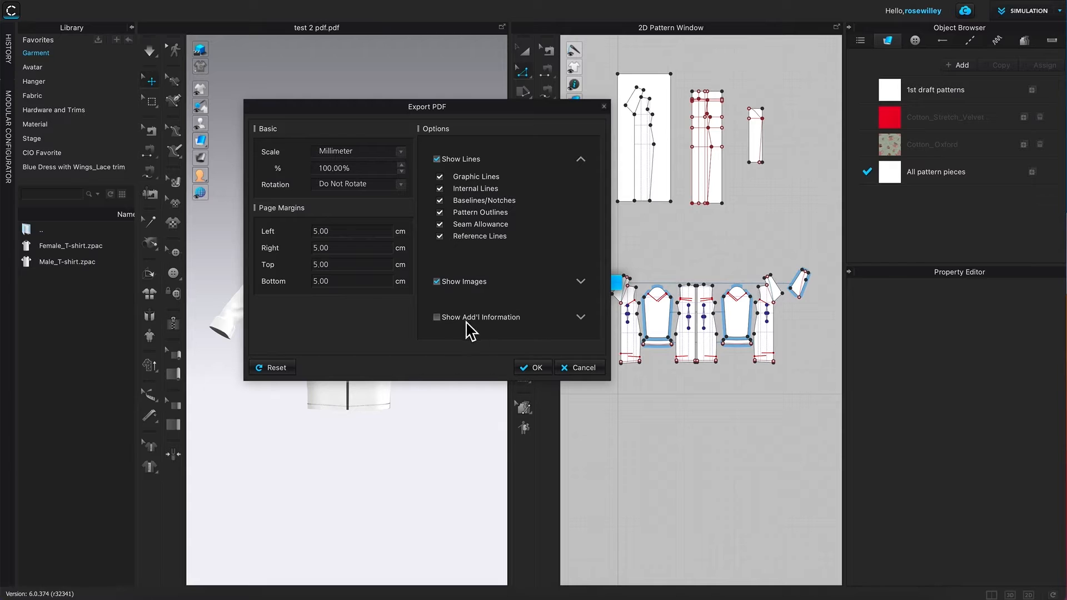
pyautogui.click(582, 318)
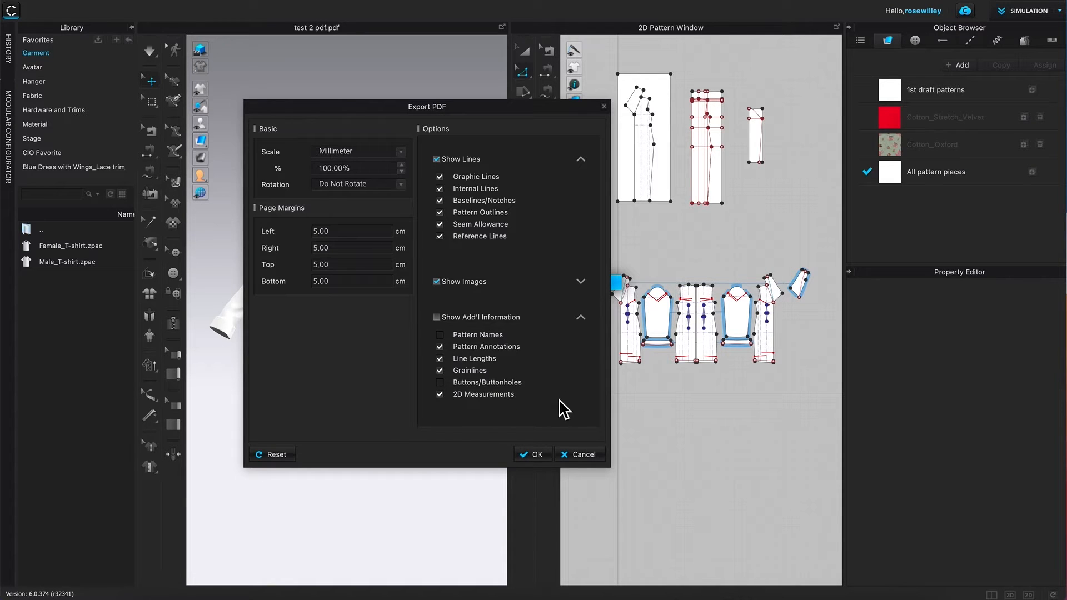
pyautogui.click(535, 454)
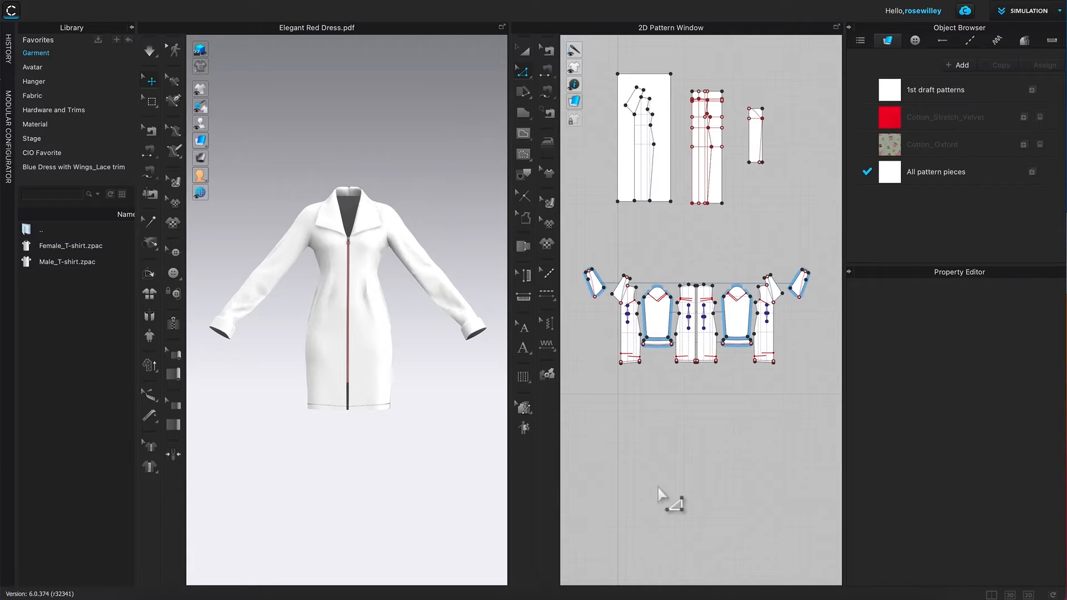
# Open Finder to view the exported file, and return to Print Layout mode in CLO.
pyautogui.click(137, 598)
pyautogui.click(1033, 12)
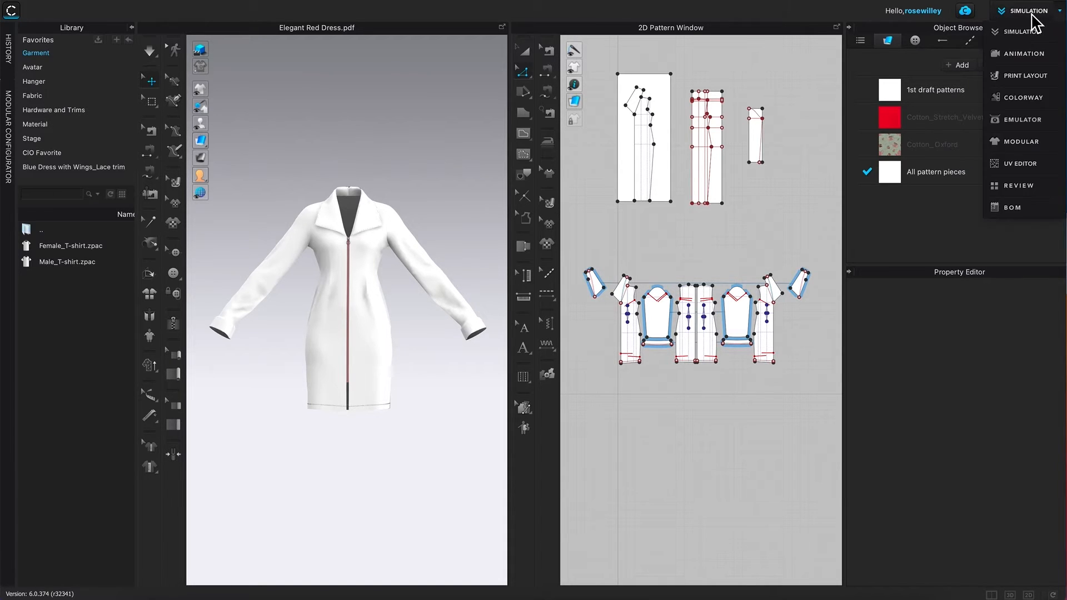
pyautogui.click(1027, 76)
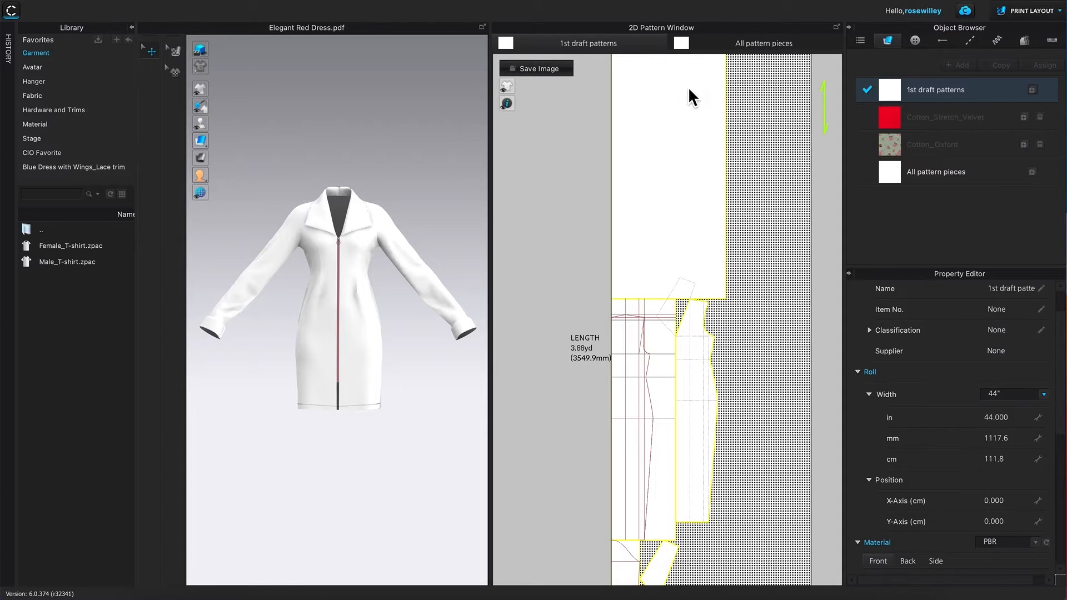
# Show the All pattern pieces layout and start a 2D snapshot of it with the Letter size preset.
pyautogui.click(755, 48)
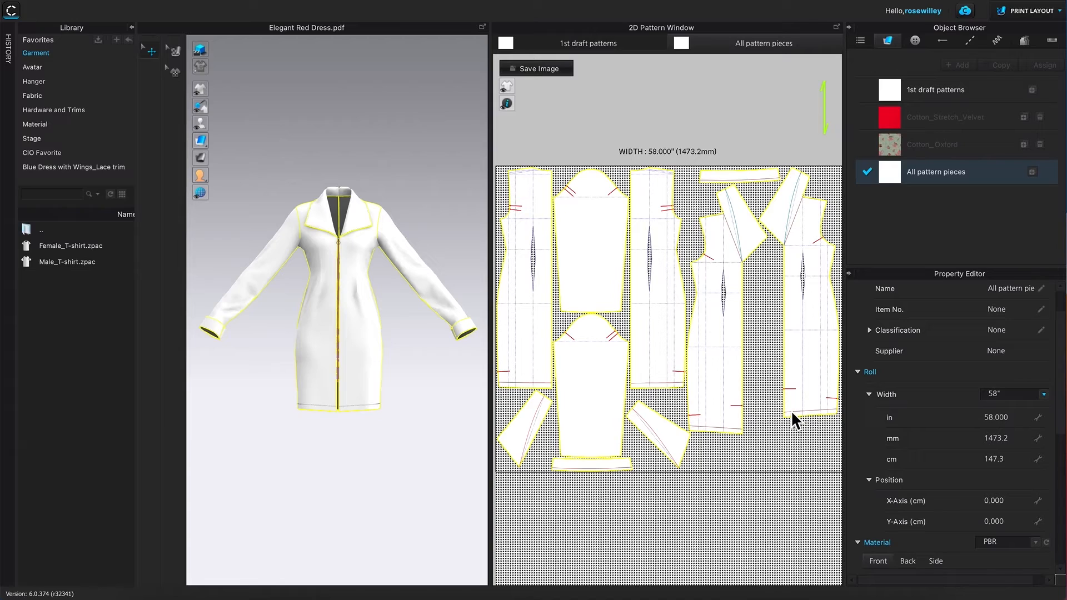
pyautogui.scroll(-5, 724, 427)
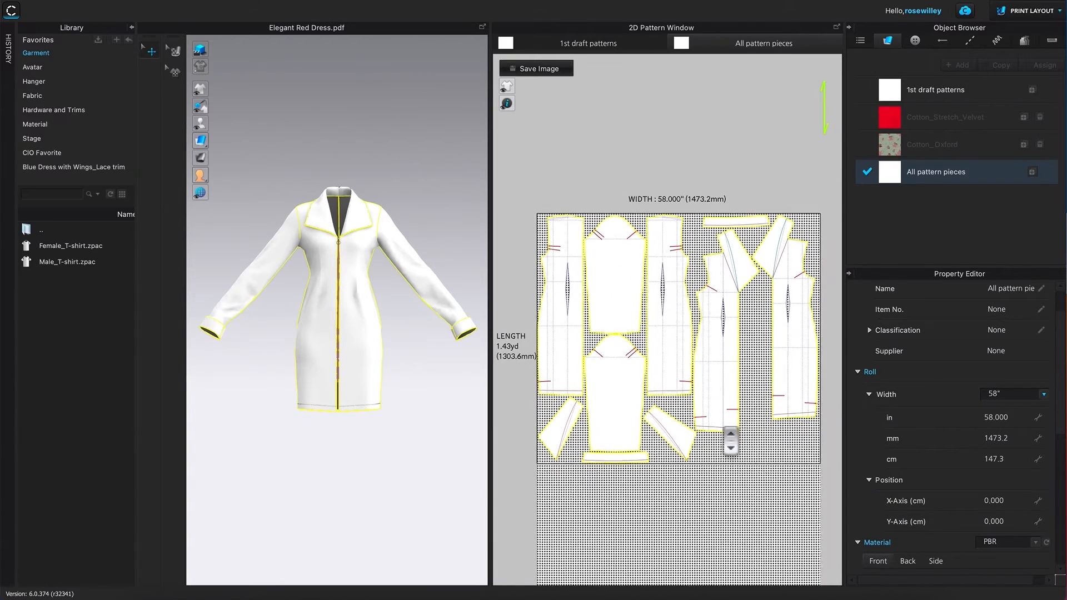
pyautogui.scroll(-2, 731, 441)
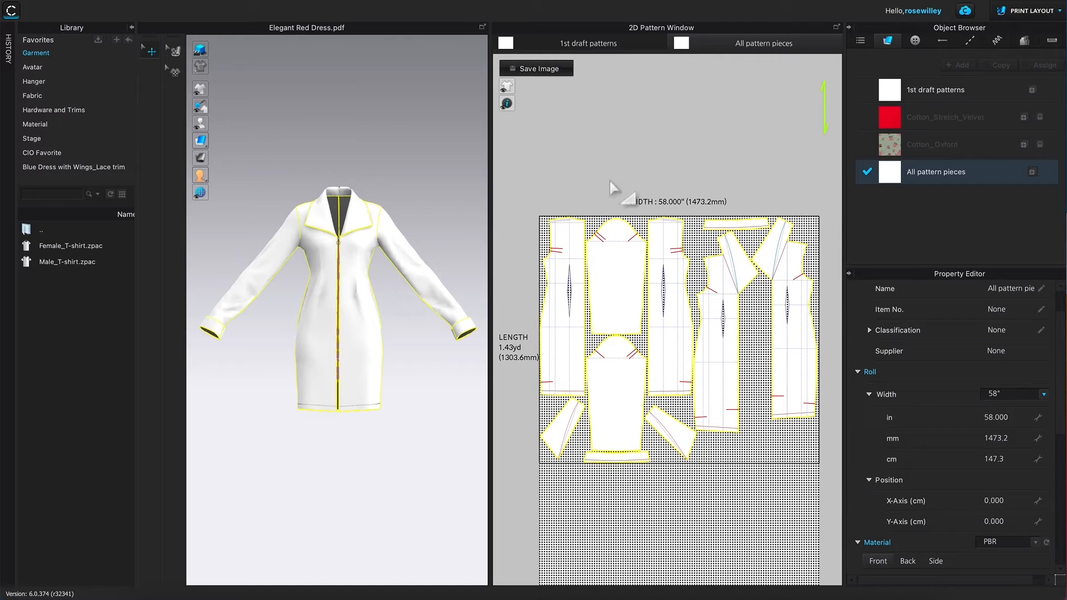
pyautogui.click(539, 70)
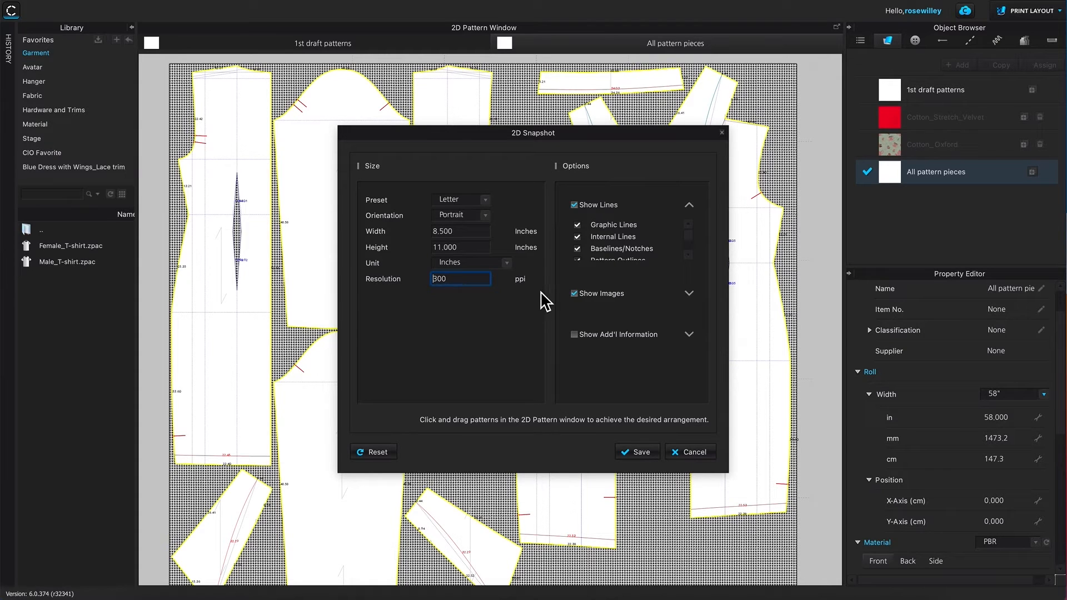
pyautogui.click(482, 200)
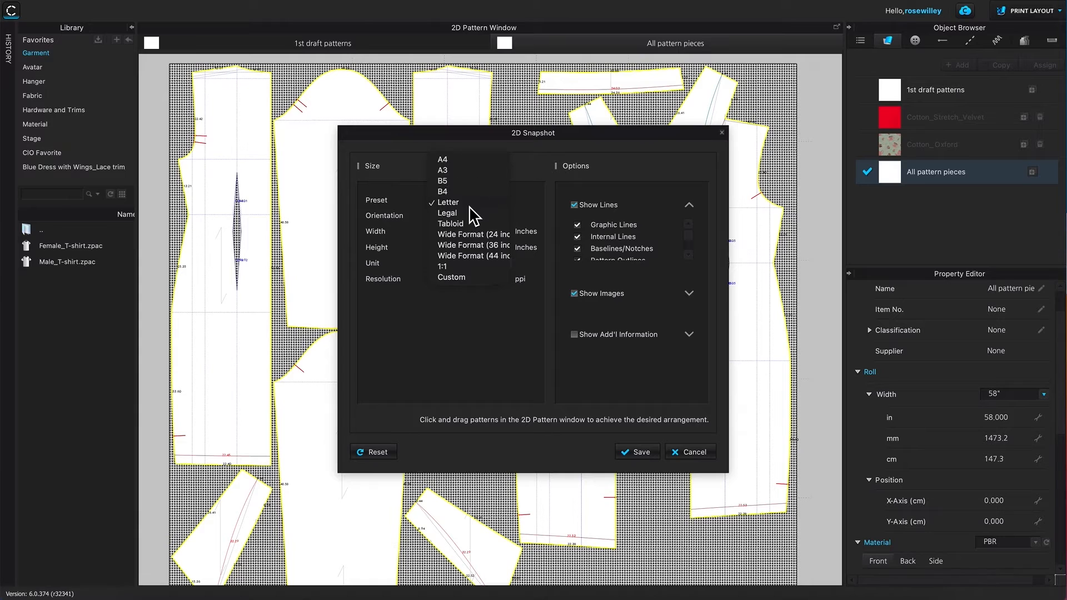
pyautogui.click(470, 205)
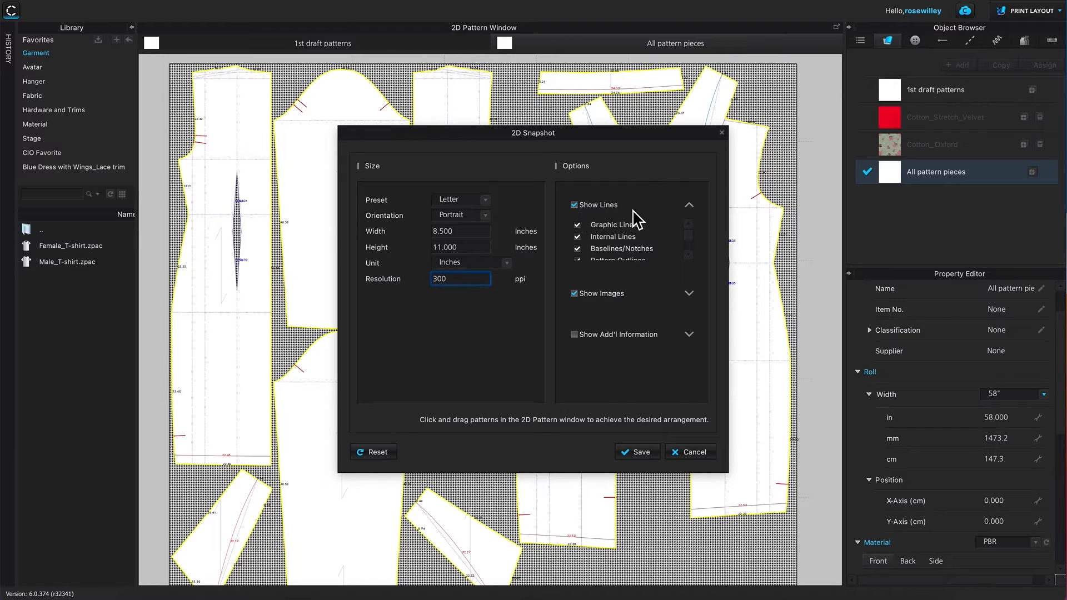
# Review the snapshot's line, image and additional information options, and save it as PNG "Elegant Red Dress" in the Elegant Red Dress folder.
pyautogui.click(691, 241)
pyautogui.moveTo(694, 251); pyautogui.dragTo(694, 230)
pyautogui.click(692, 297)
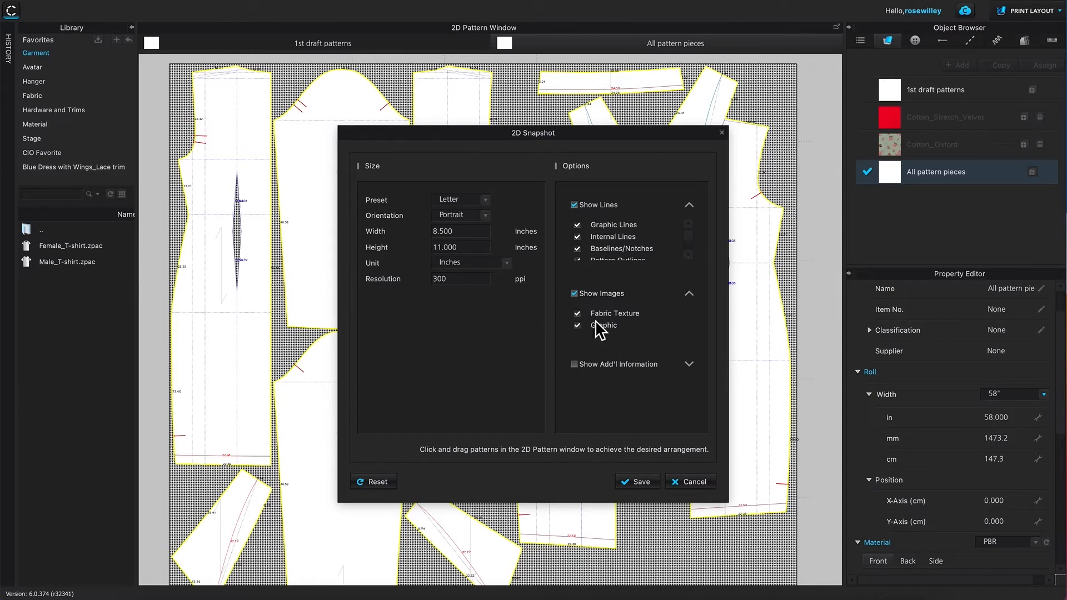
pyautogui.click(689, 365)
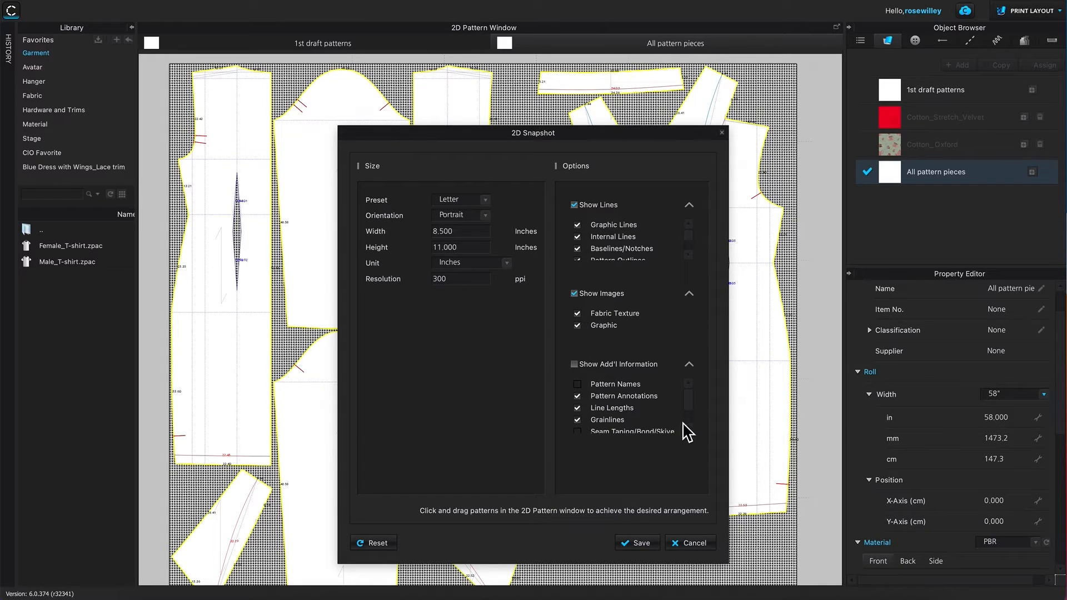
pyautogui.moveTo(694, 410); pyautogui.dragTo(695, 428)
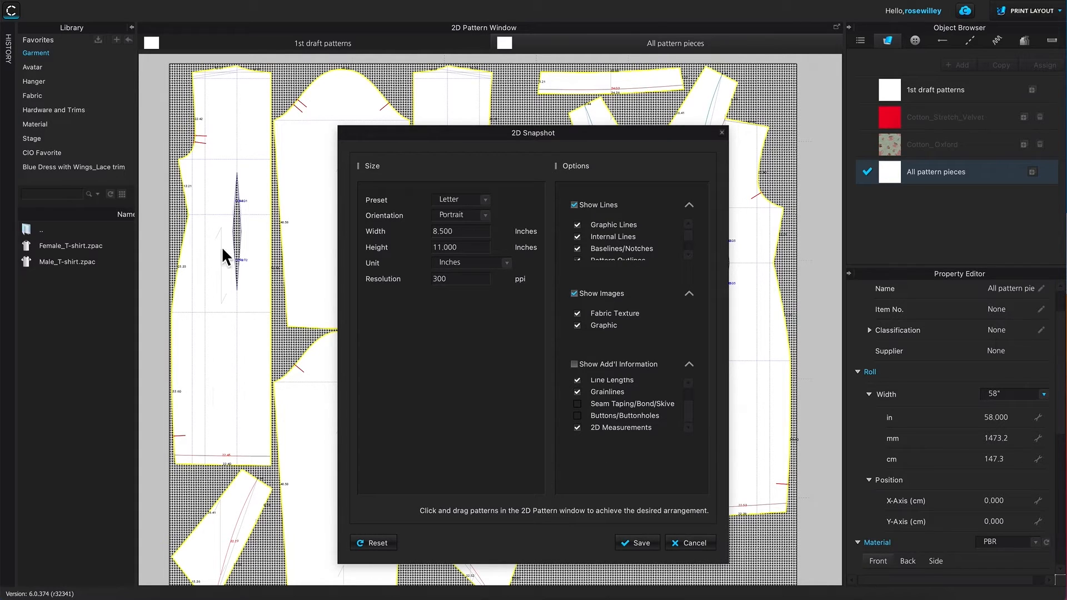
pyautogui.click(641, 546)
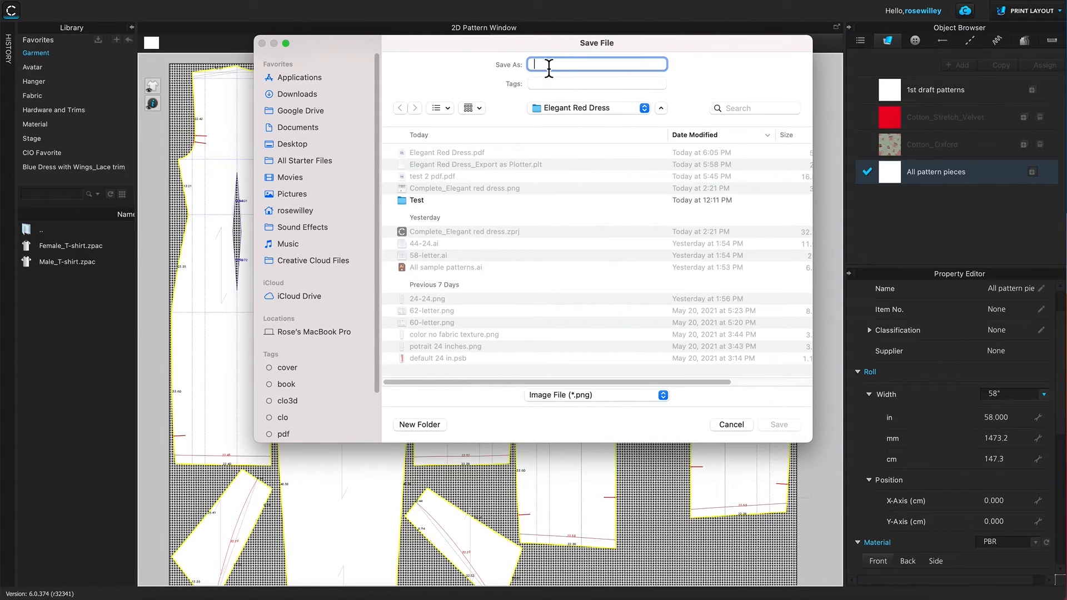
pyautogui.write('Elegant Red Dre')
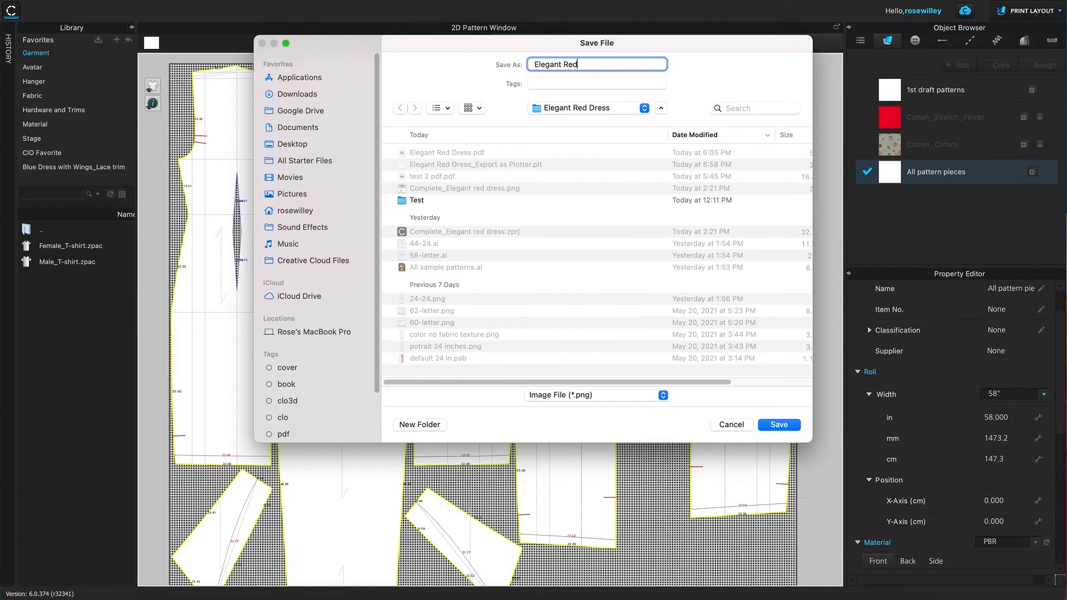
pyautogui.write('ss')
pyautogui.click(786, 430)
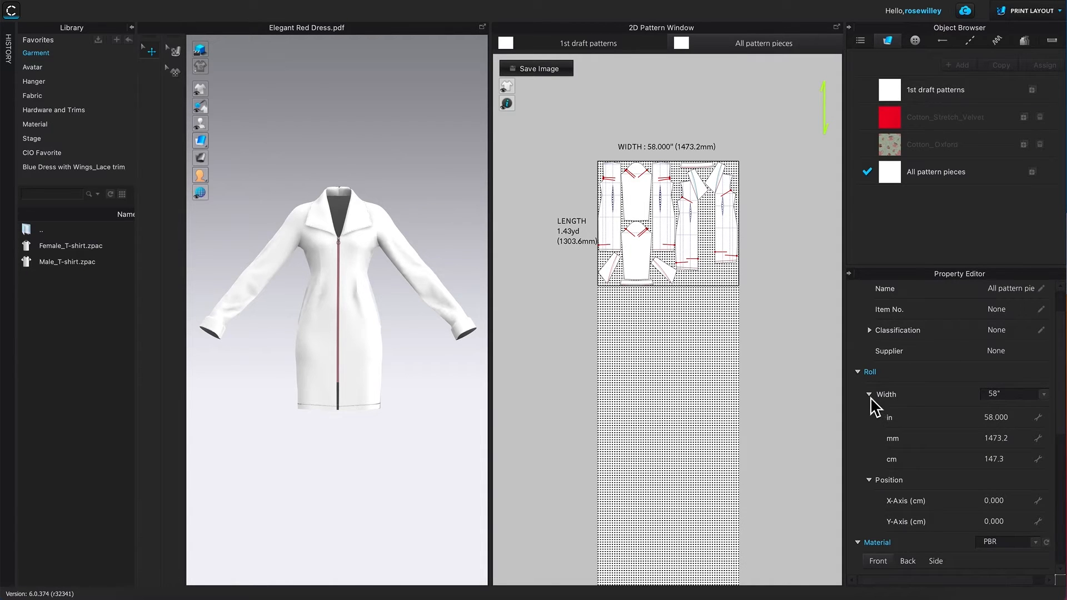
# Set the roll width of the All pattern pieces fabric to a custom 24 inches.
pyautogui.click(1046, 396)
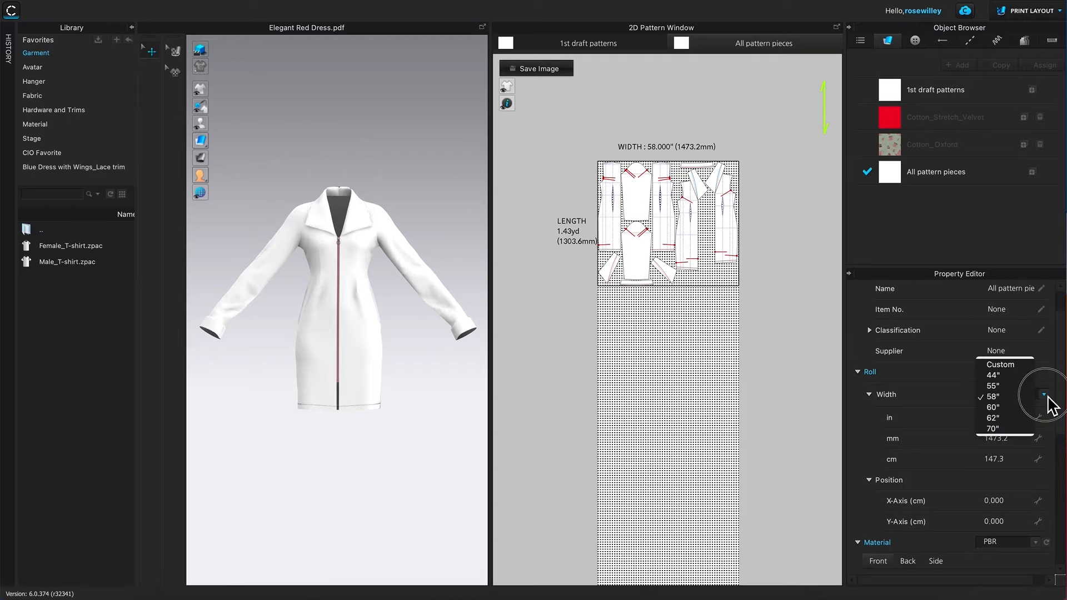
pyautogui.click(1022, 365)
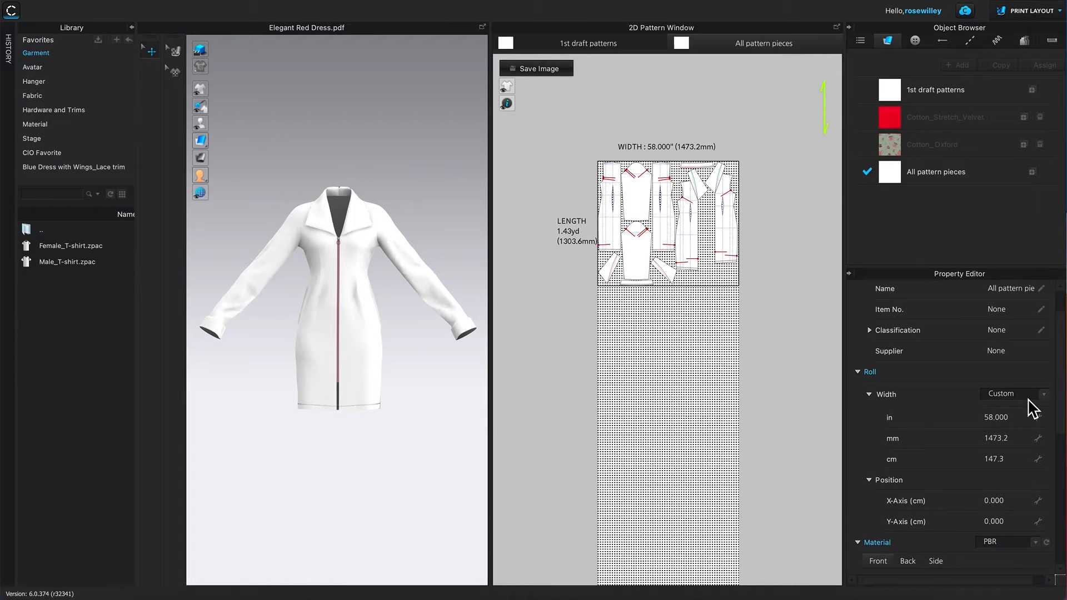
pyautogui.click(1008, 421)
pyautogui.write('24')
pyautogui.press('Return')
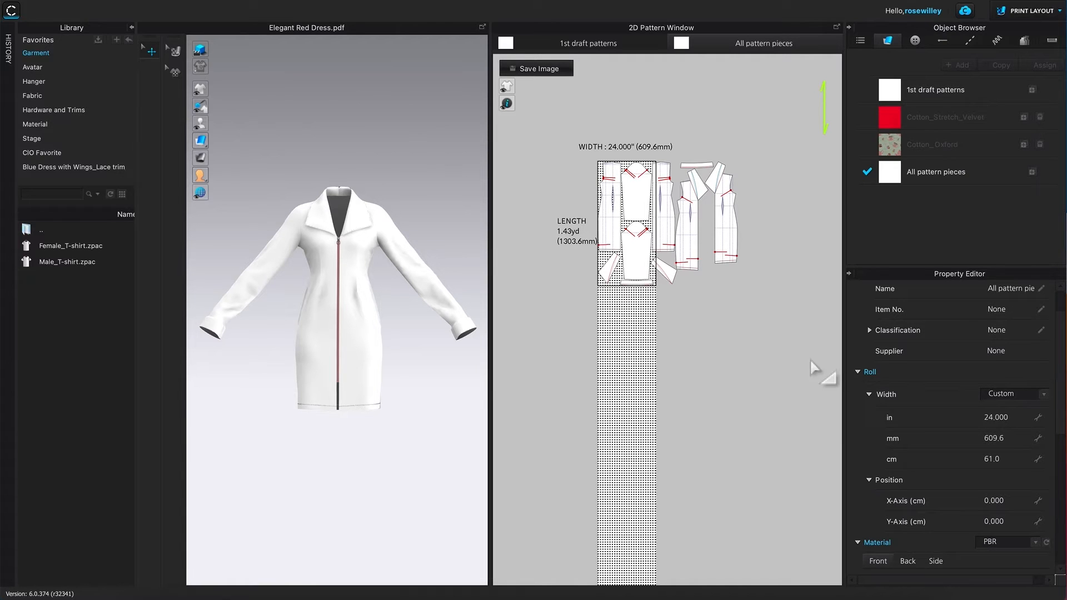
# Nest all patterns on the 24-inch roll for 1 garment with 0.50 cm buffer spacing.
pyautogui.rightClick(620, 347)
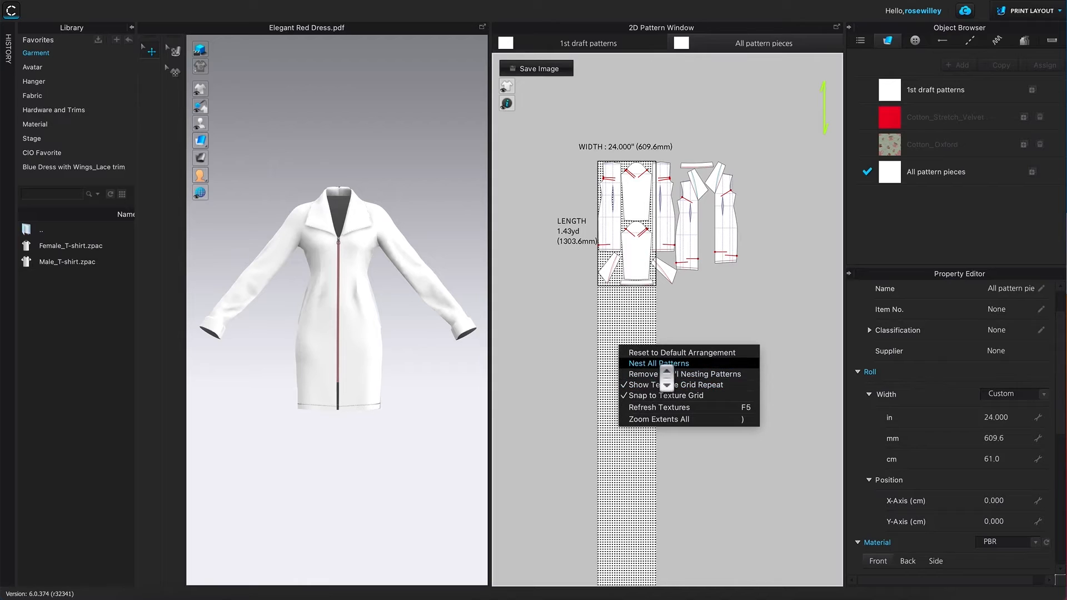
pyautogui.click(694, 363)
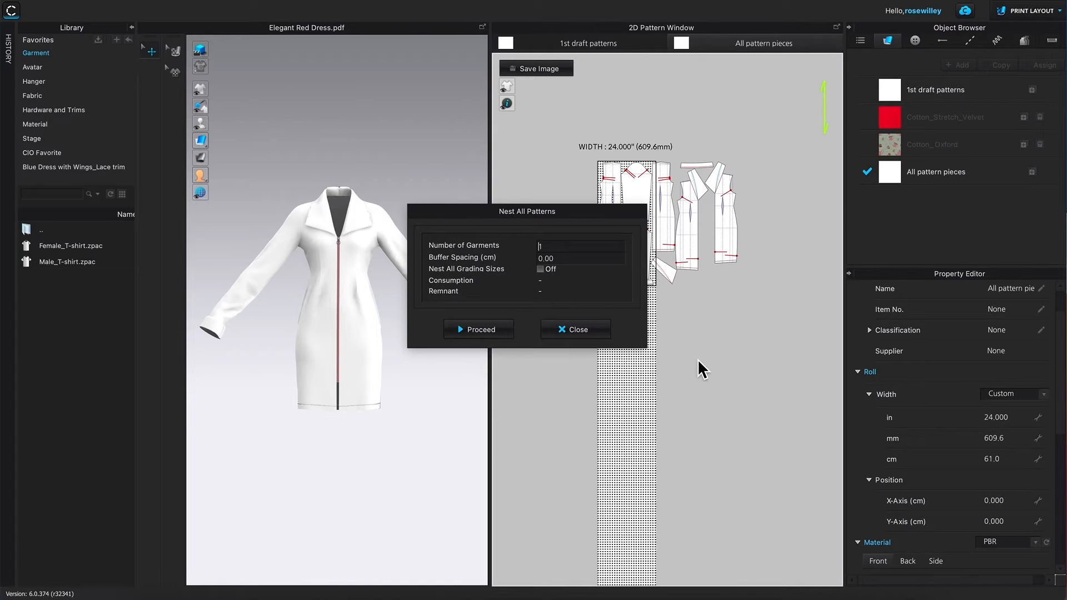
pyautogui.click(560, 259)
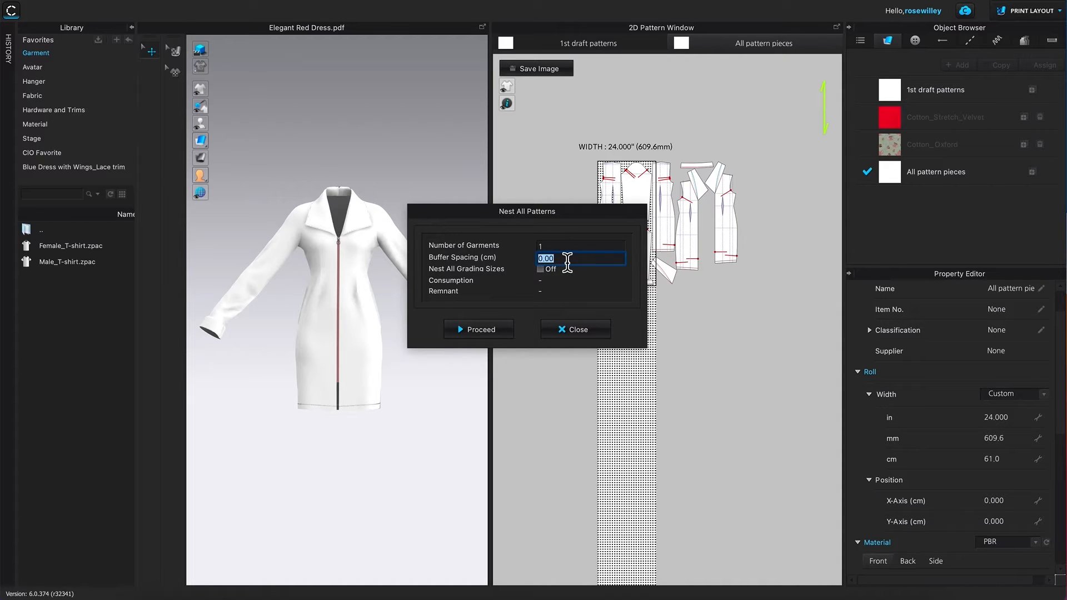
pyautogui.press('BackSpace')
pyautogui.write('.5')
pyautogui.click(481, 330)
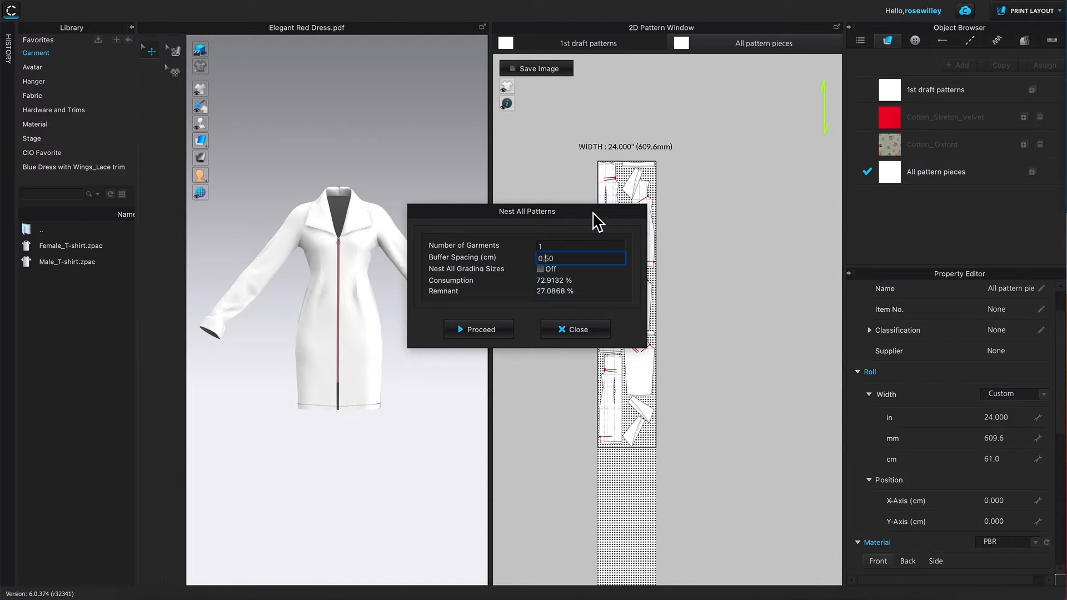
pyautogui.moveTo(595, 220); pyautogui.dragTo(506, 167)
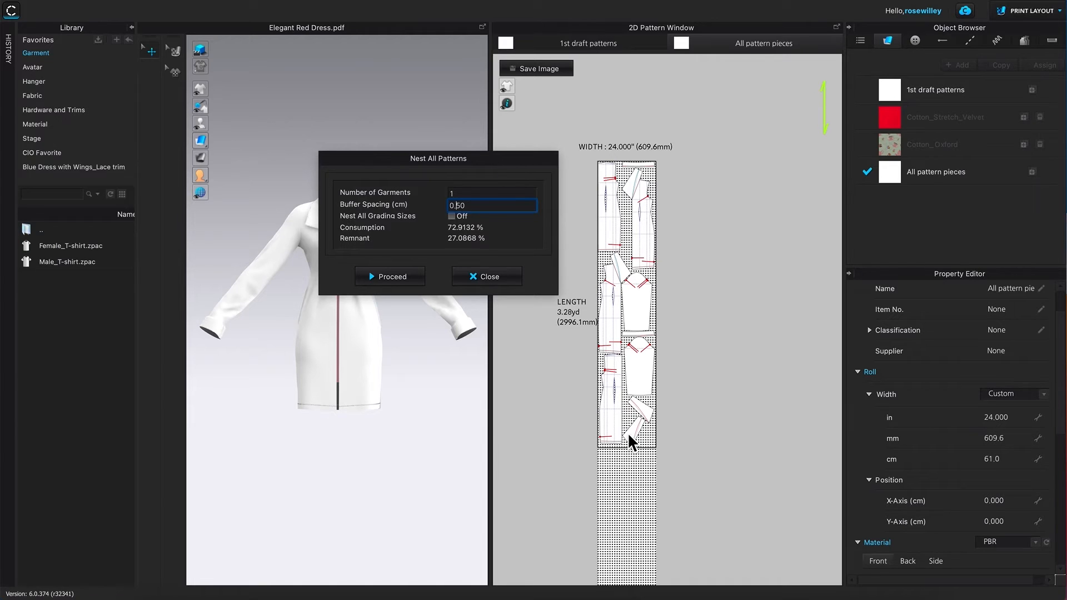
pyautogui.click(488, 276)
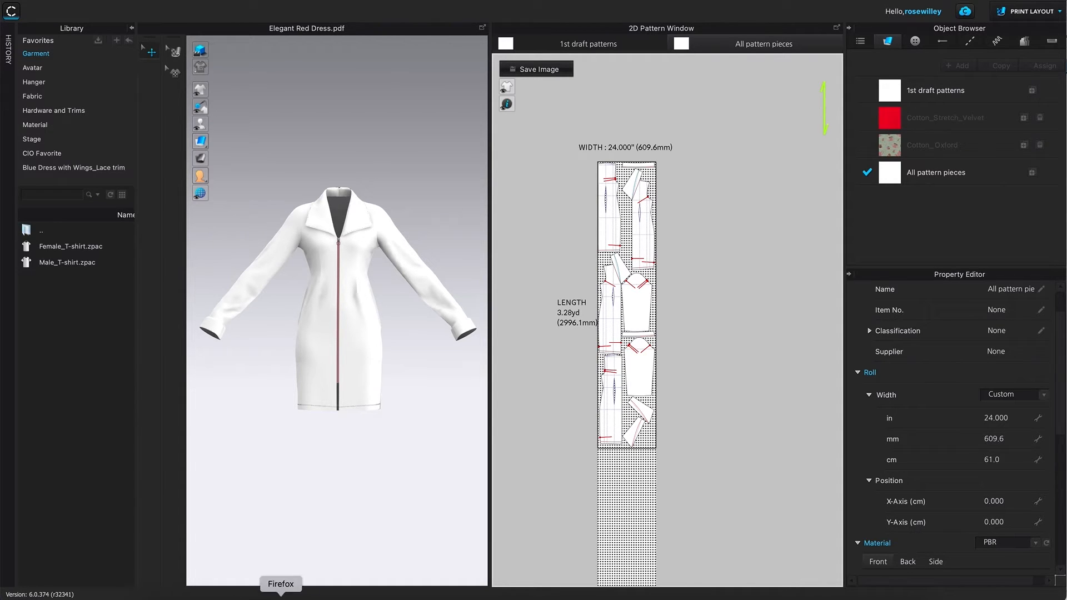
# Switch to the web browser and search Google for "3.28 yard to inches".
pyautogui.click(258, 593)
pyautogui.click(469, 241)
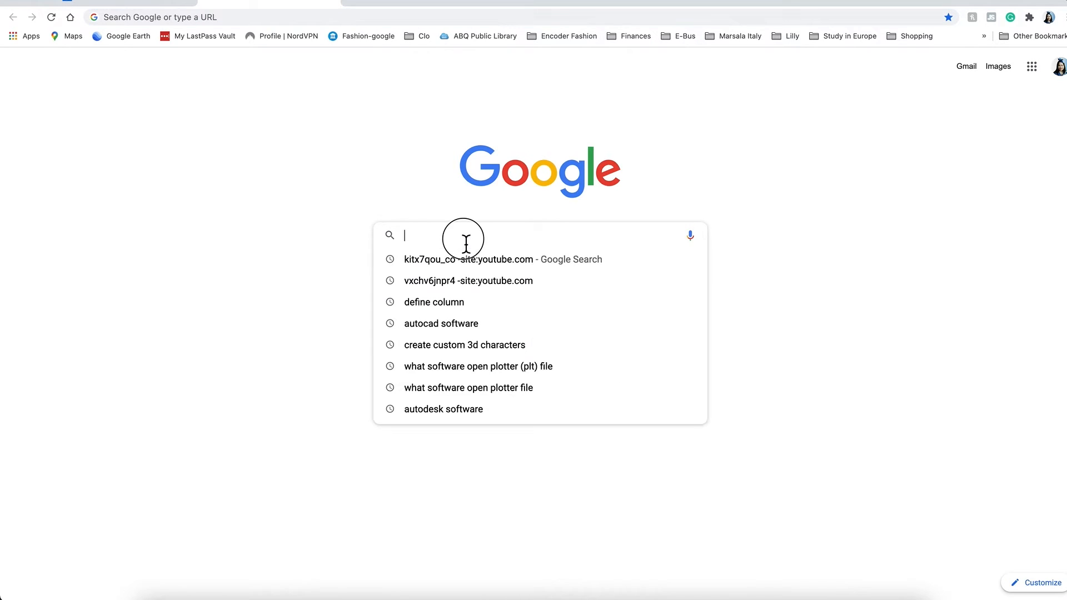
pyautogui.write('3')
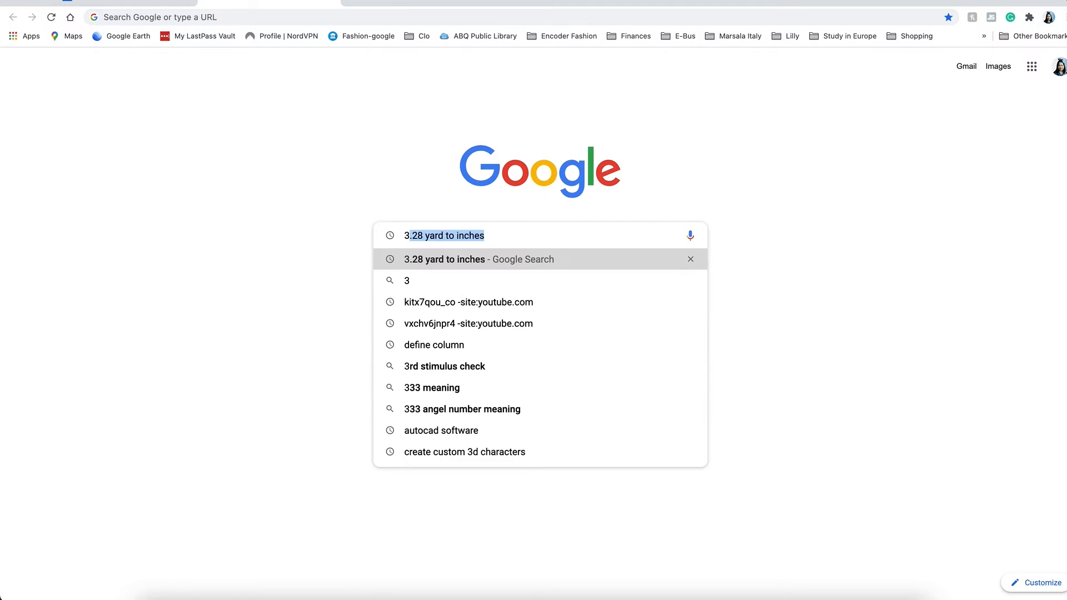
pyautogui.write('.28')
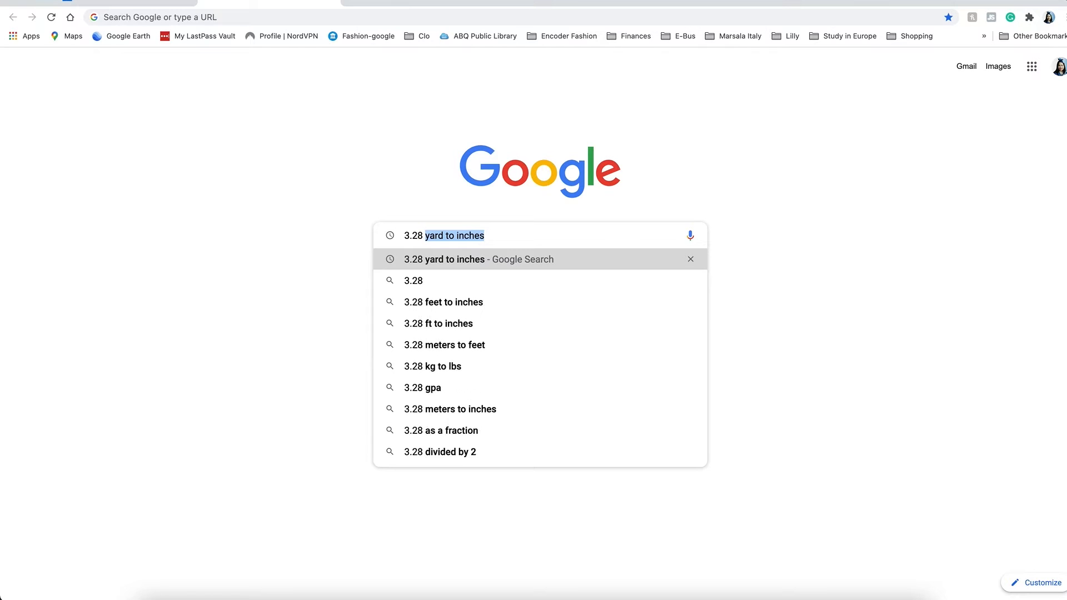
pyautogui.click(467, 259)
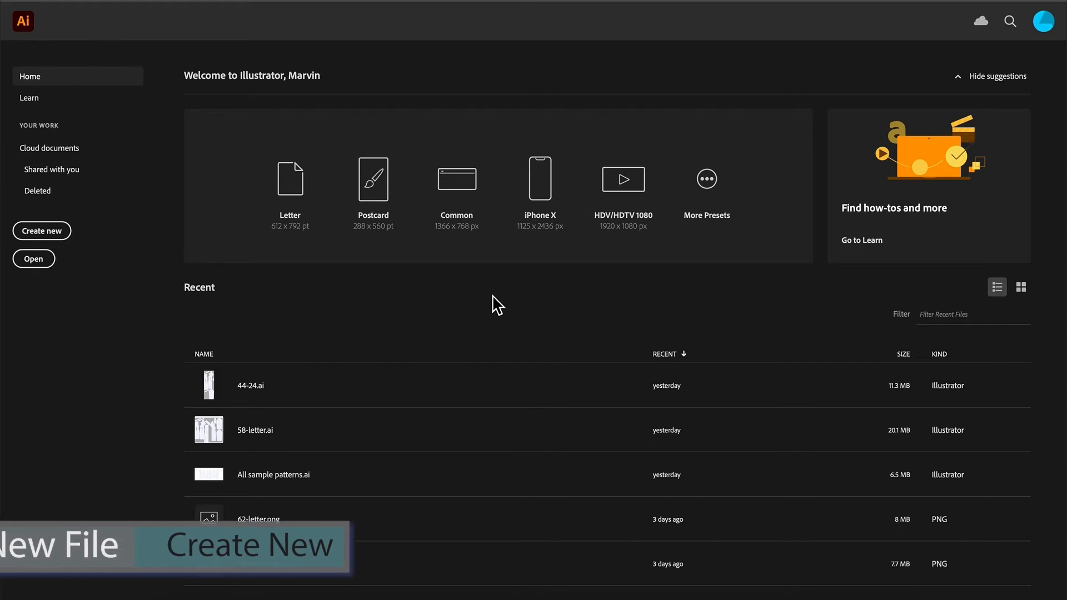
# Start a new Illustrator document from the Letter print preset.
pyautogui.click(57, 239)
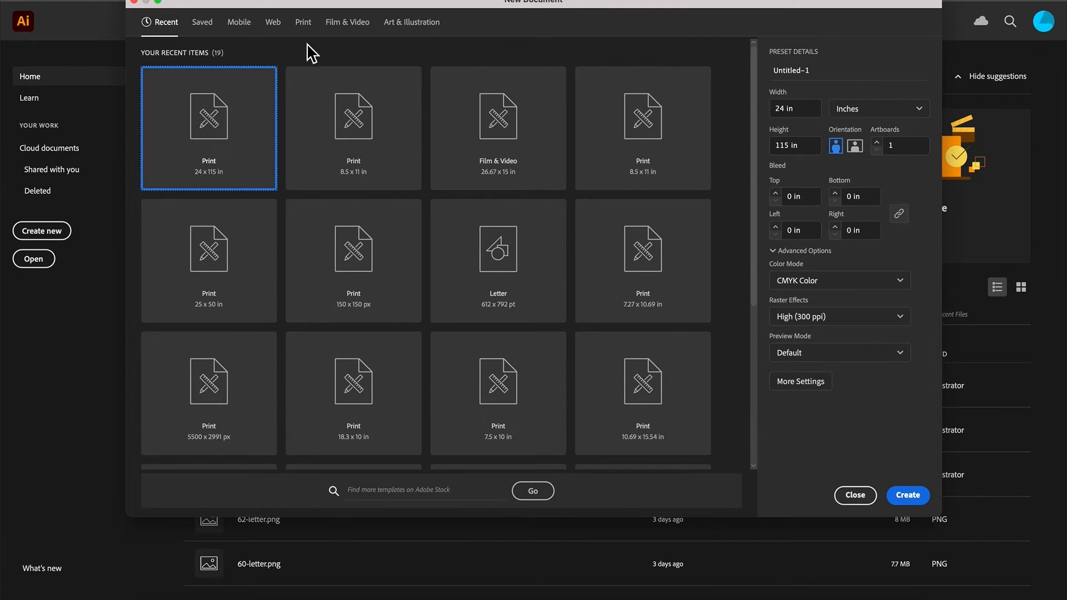
pyautogui.click(304, 23)
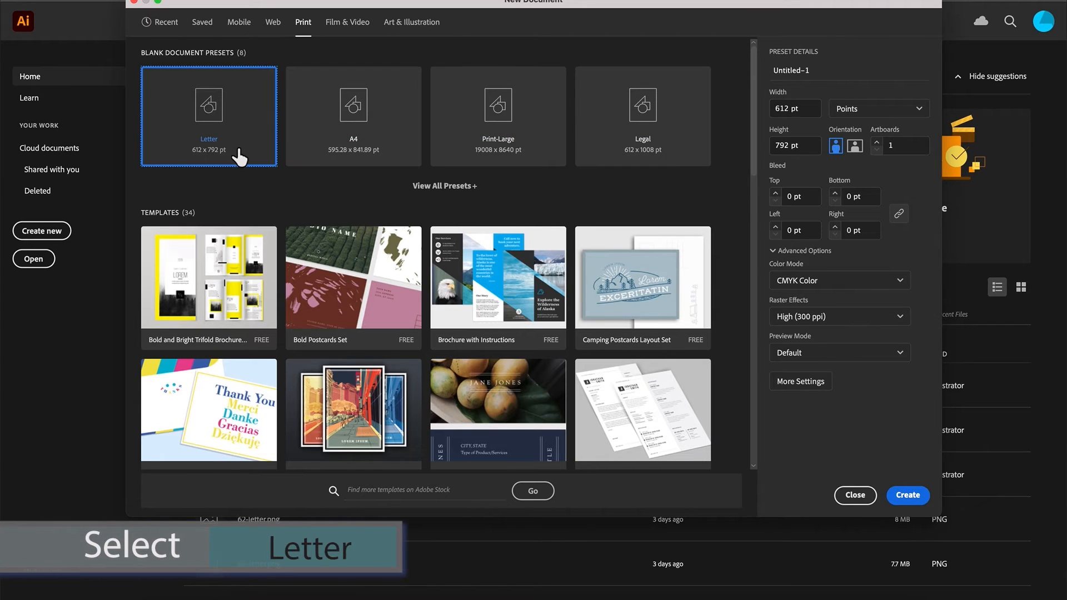
pyautogui.click(255, 121)
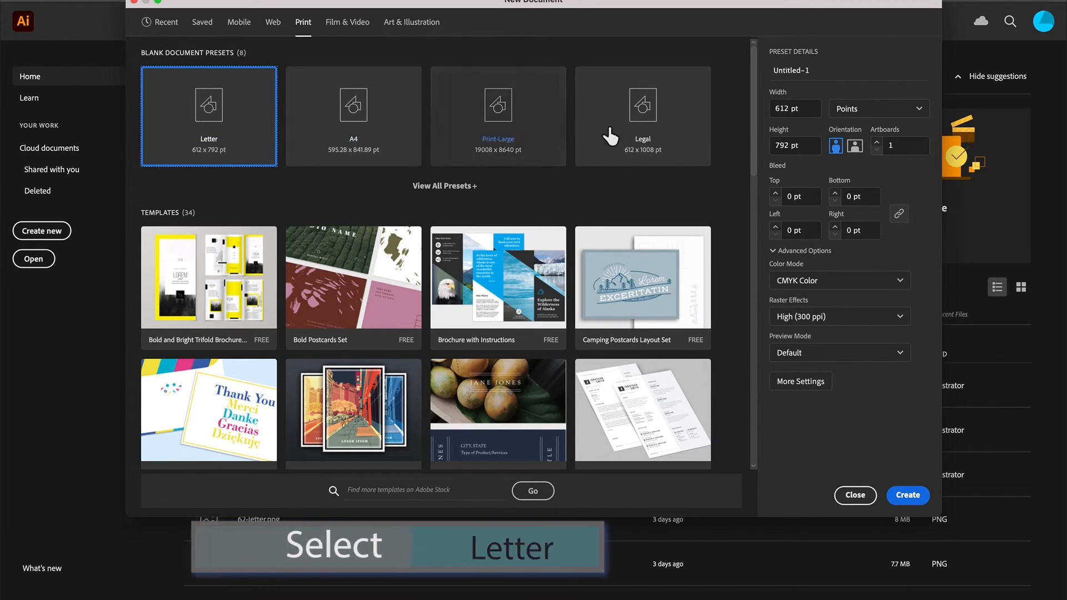
# Name the new document "24 in x 119 in" and set its units to inches.
pyautogui.click(833, 76)
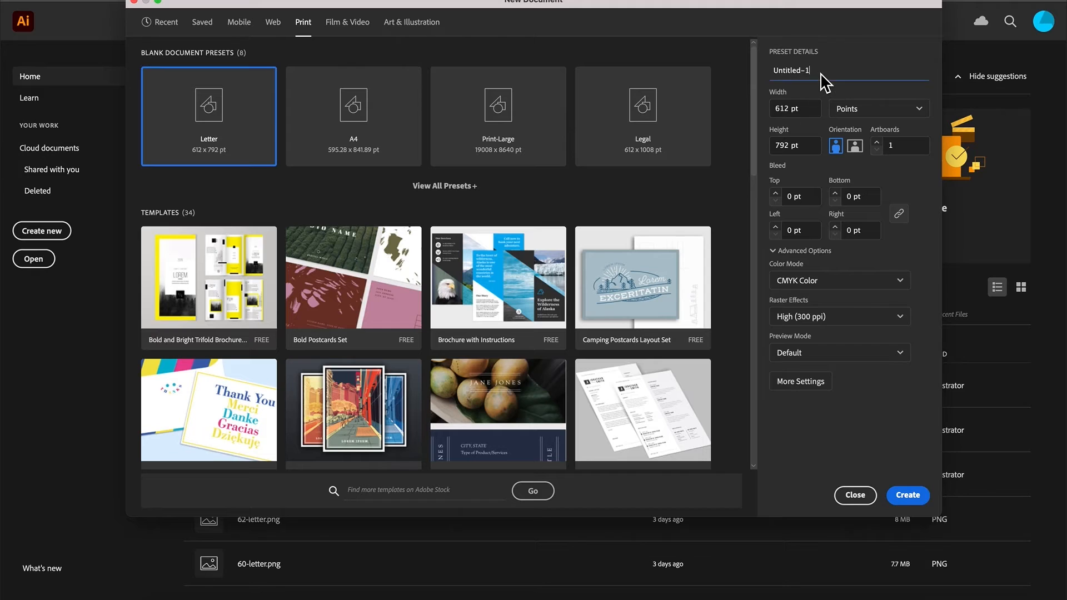
pyautogui.moveTo(775, 72); pyautogui.dragTo(851, 72)
pyautogui.write('24 in')
pyautogui.write('x 119 in')
pyautogui.click(872, 109)
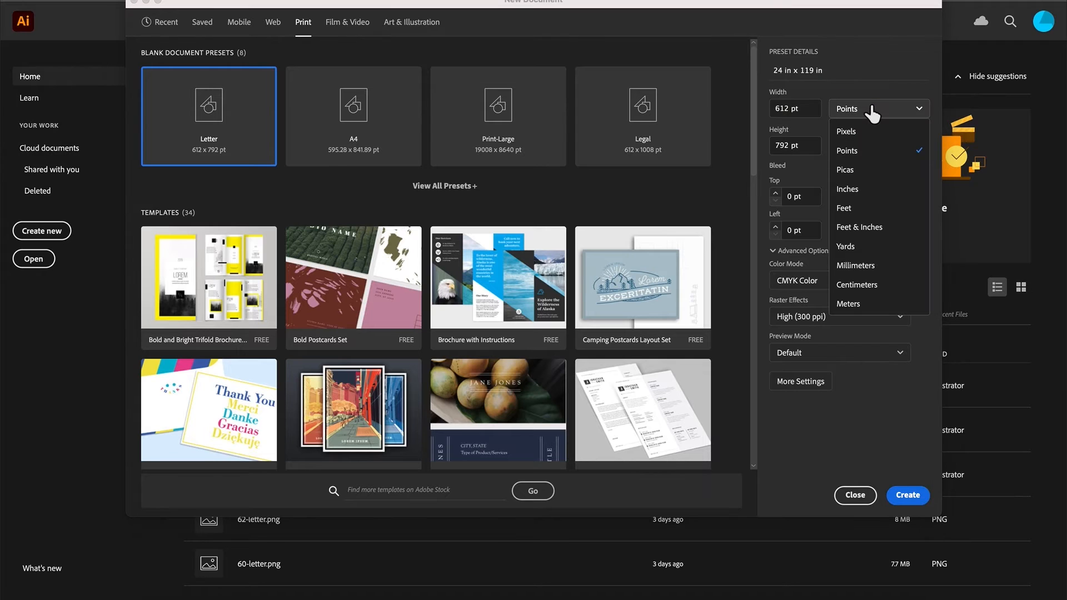
pyautogui.click(875, 197)
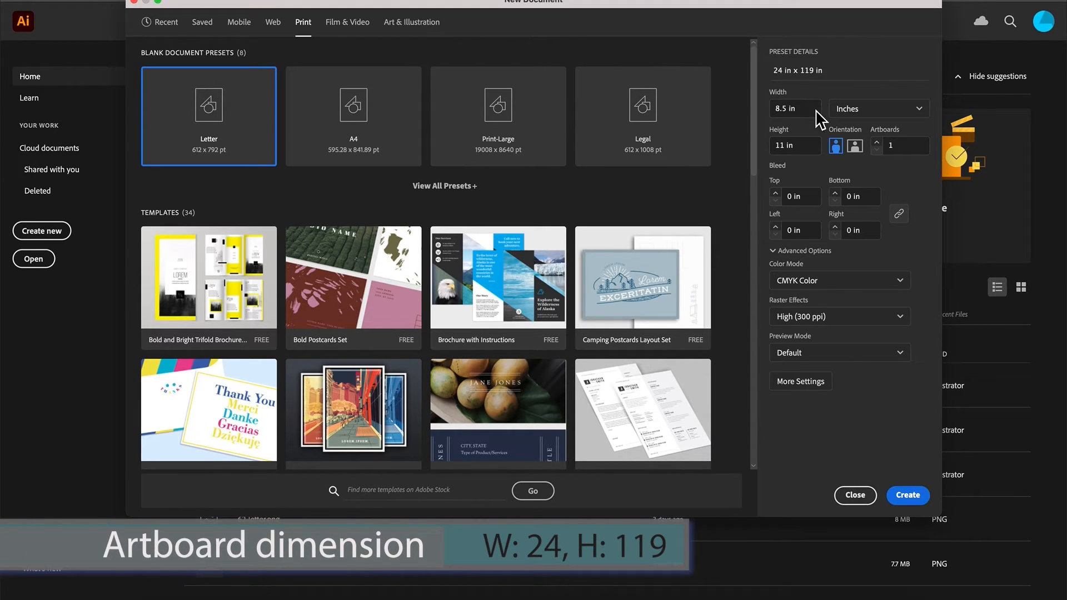
# Set the artboard to 24 in wide and 119 in high in portrait orientation.
pyautogui.click(776, 110)
pyautogui.write('2')
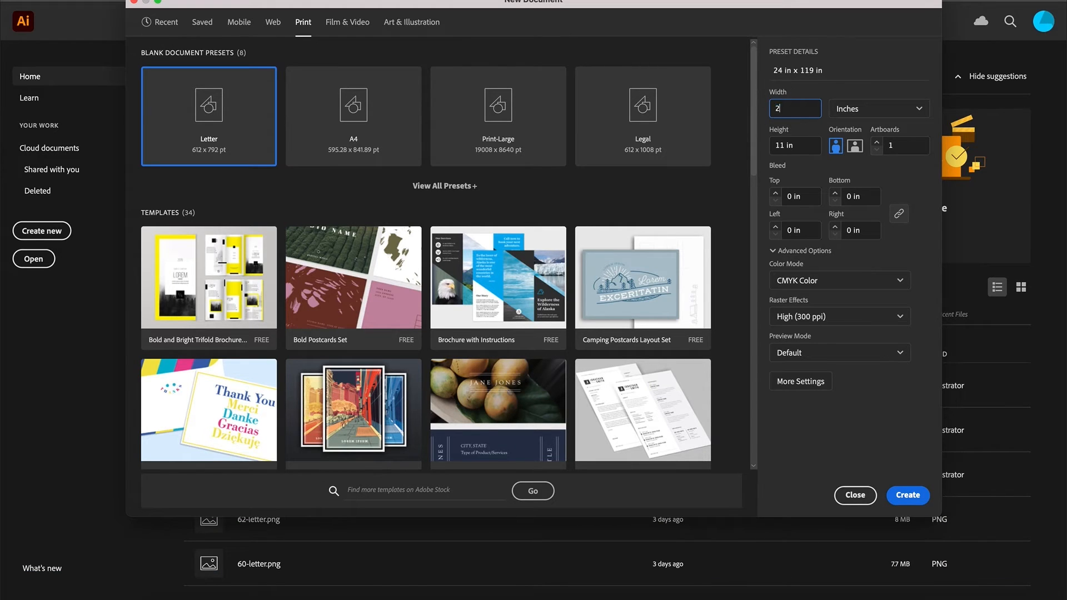
pyautogui.write('4in')
pyautogui.press('Tab')
pyautogui.press('Tab')
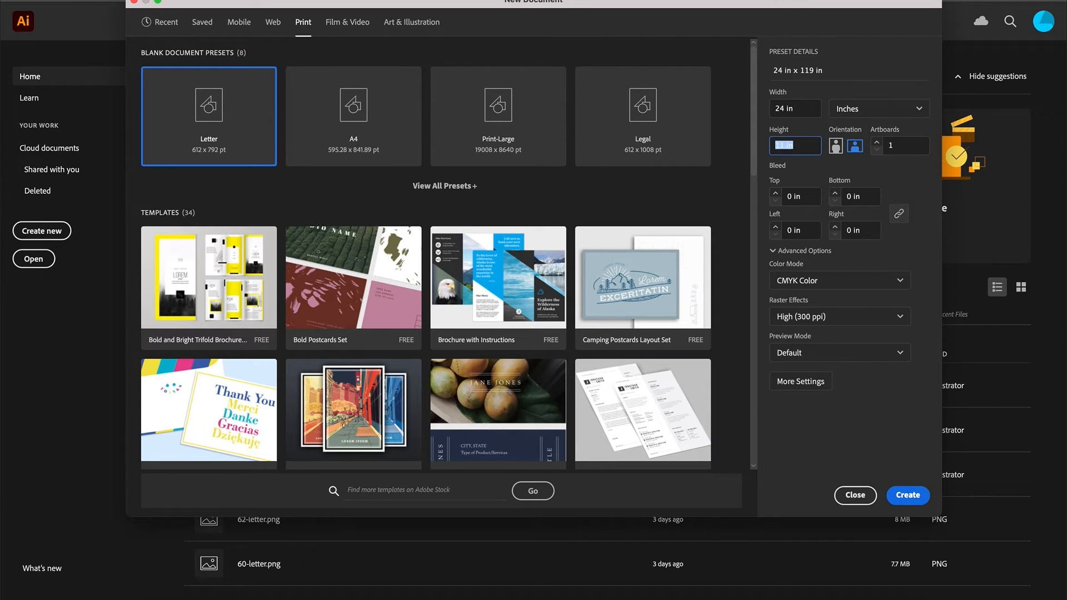
pyautogui.write('119in')
pyautogui.press('Tab')
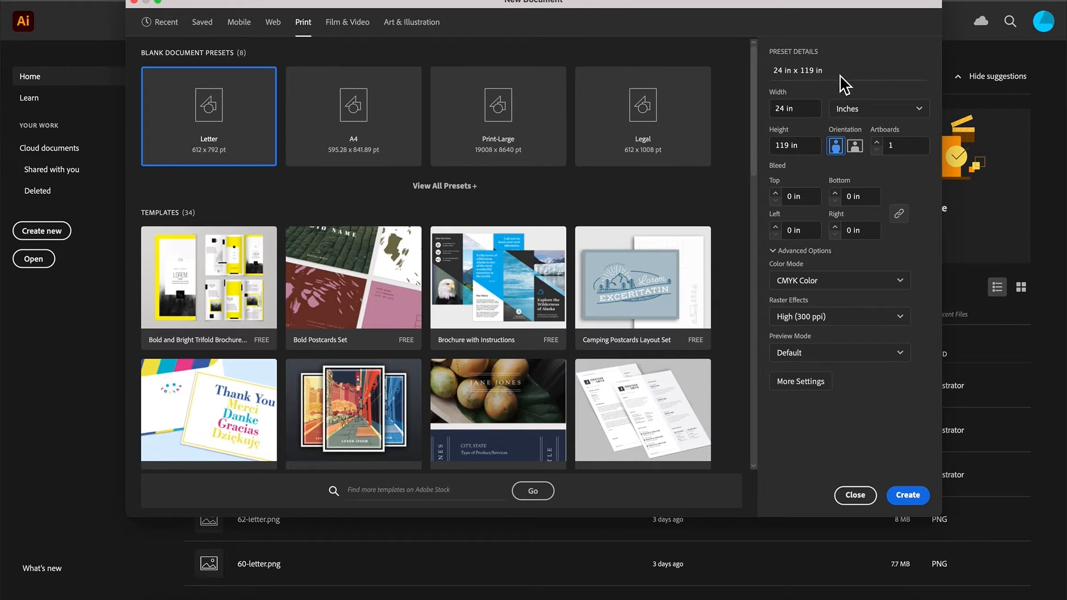
pyautogui.click(837, 146)
# Set the document bleed to 0.25 in on all four sides.
pyautogui.moveTo(820, 199); pyautogui.dragTo(768, 200)
pyautogui.press('BackSpace')
pyautogui.write('.25in')
pyautogui.press('Tab')
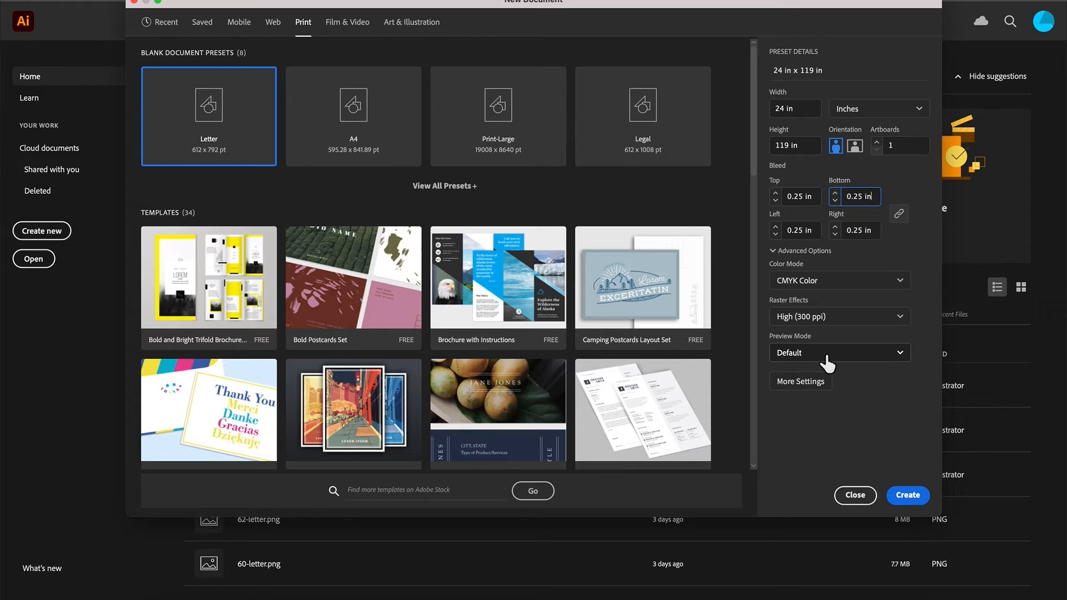
# Review the additional document settings and create the 24 in x 119 in document.
pyautogui.click(805, 387)
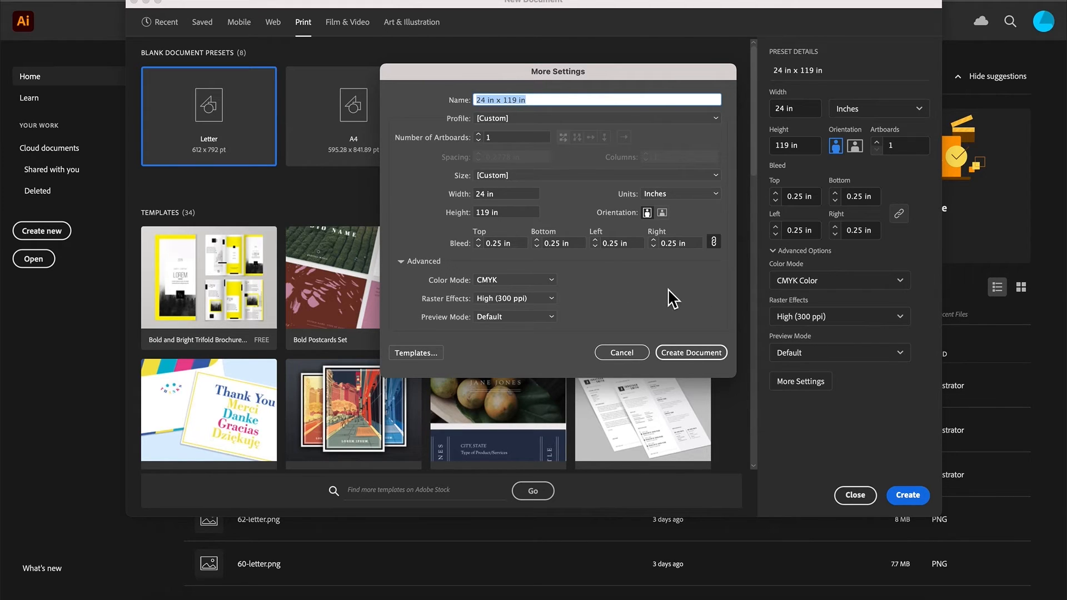
pyautogui.click(695, 357)
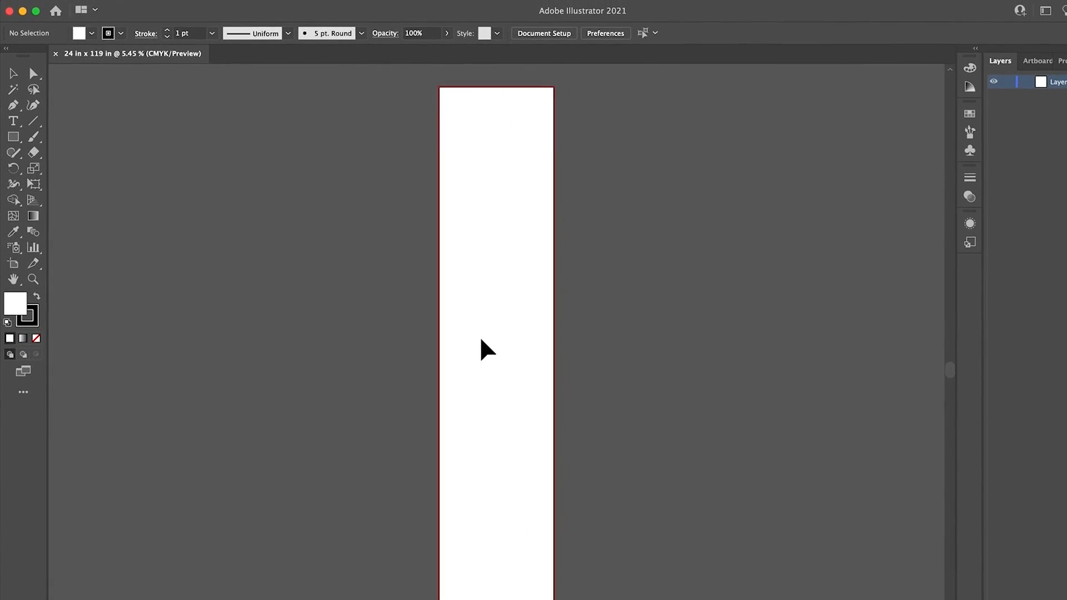
# Place Elegant Red Dress.pdf as a linked file, starting just outside the artboard's upper-left corner.
pyautogui.click(110, 6)
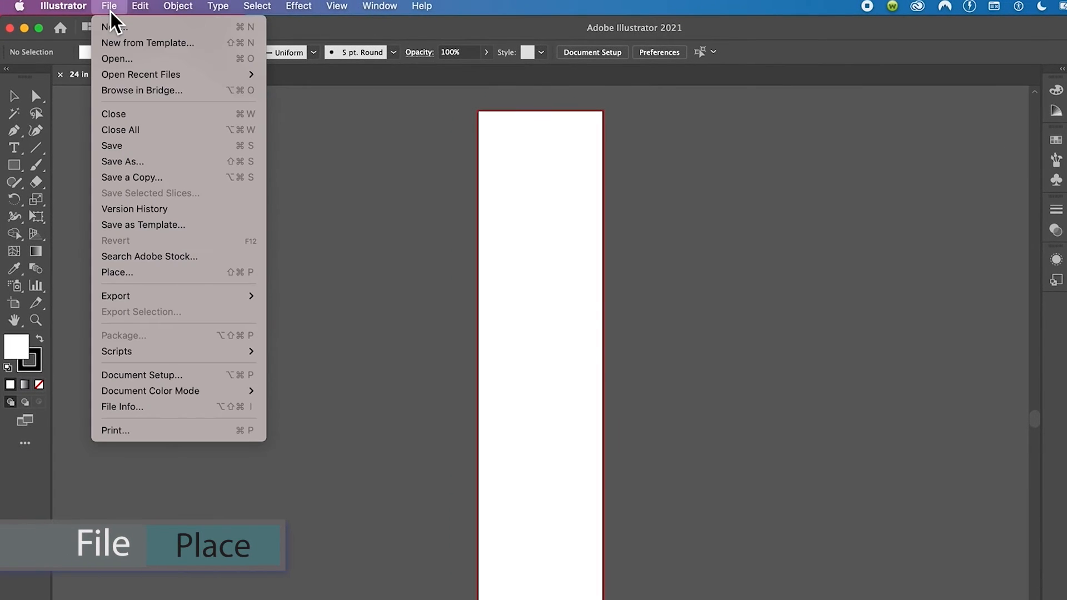
pyautogui.click(154, 275)
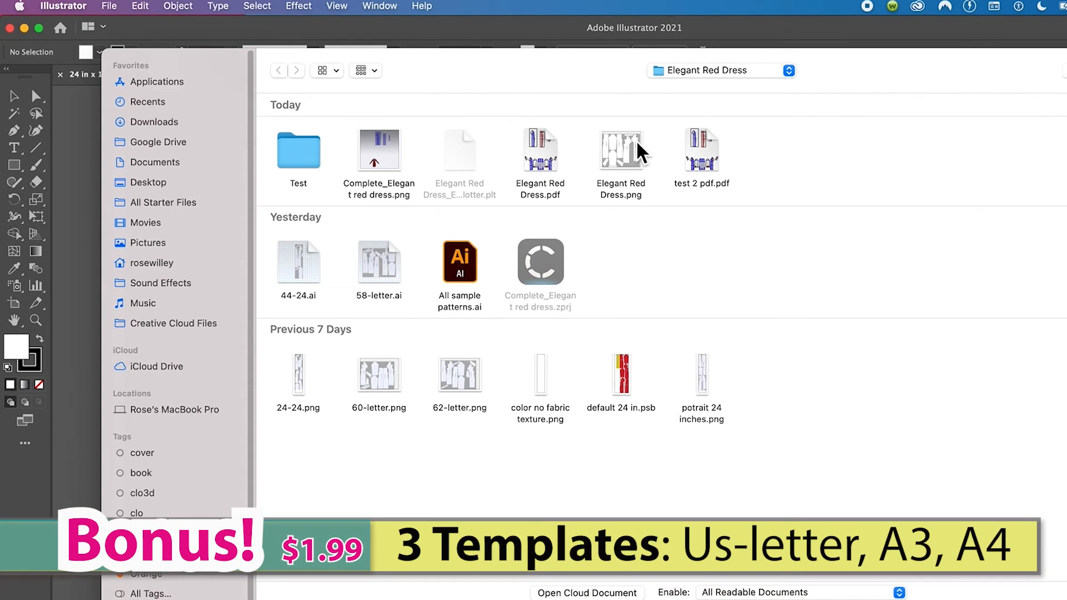
pyautogui.click(548, 152)
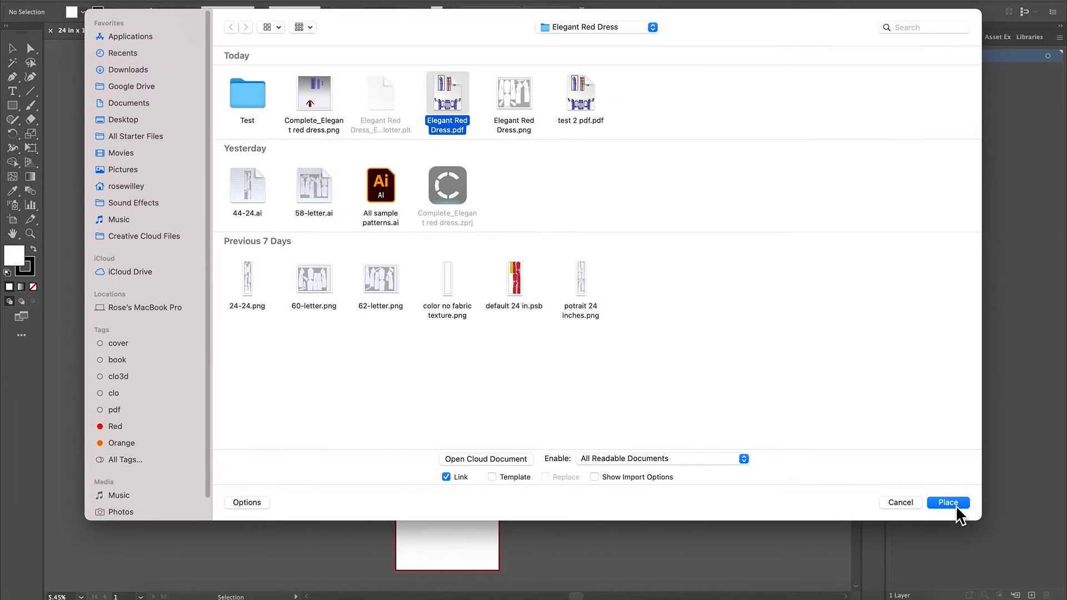
pyautogui.click(957, 505)
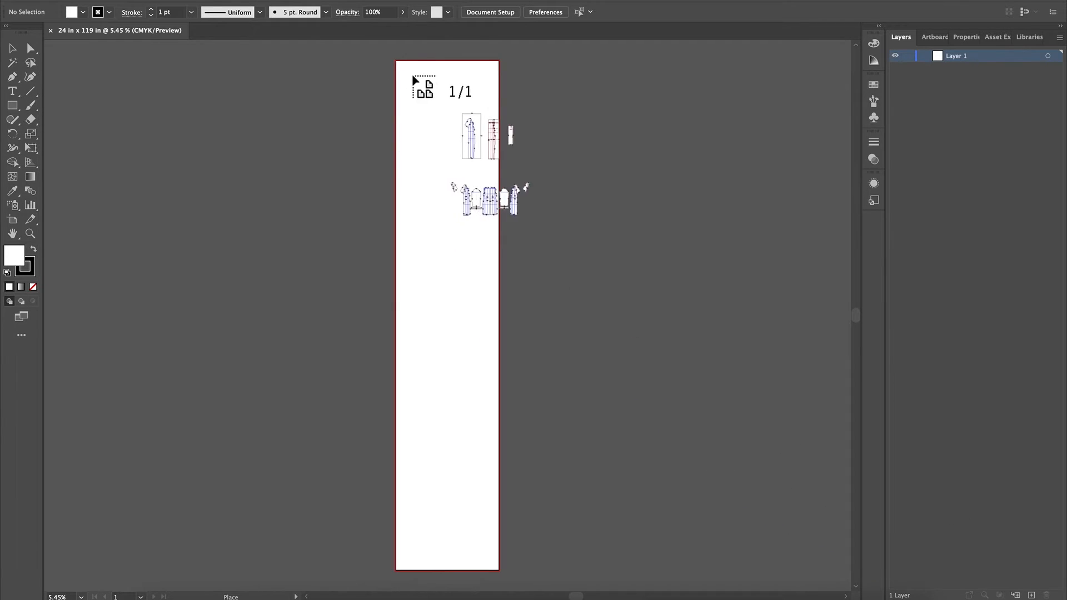
pyautogui.click(367, 57)
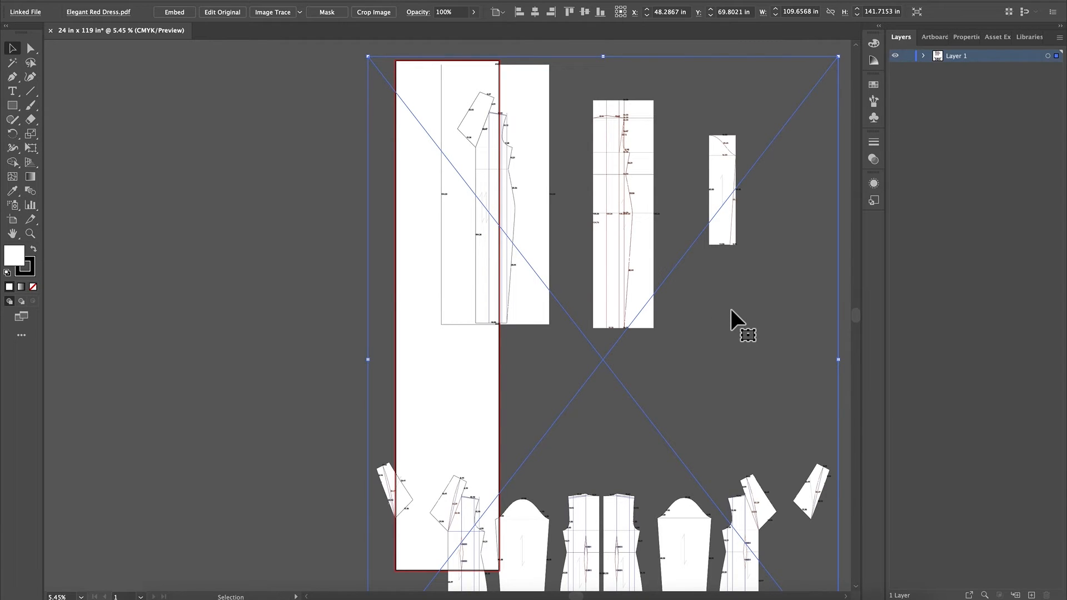
# Move the placed pattern PDF up and to the left so it lies roughly centred across the artboard's width.
pyautogui.scroll(1, 731, 310)
pyautogui.hscroll(3, 731, 310)
pyautogui.scroll(-2, 732, 310)
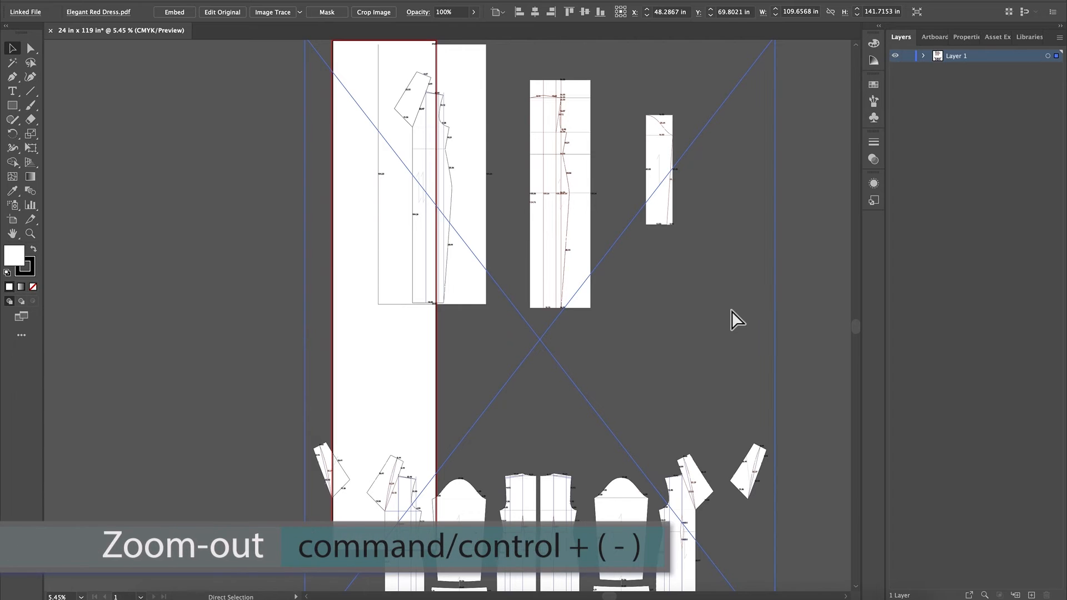
pyautogui.hotkey('ctrl', '-')
pyautogui.hotkey('ctrl', '-')
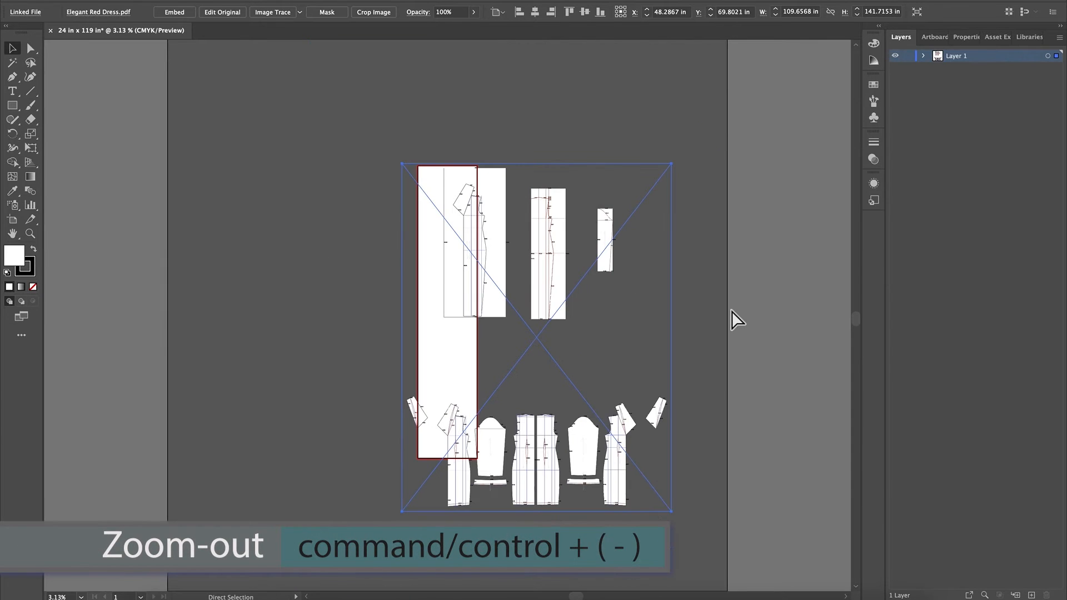
pyautogui.press('v')
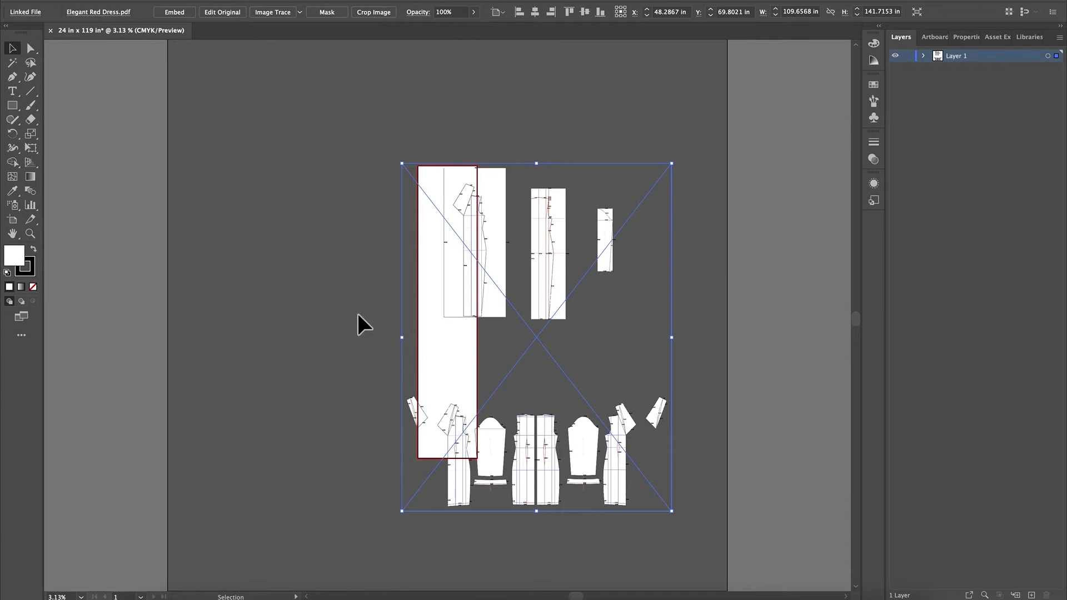
pyautogui.click(322, 312)
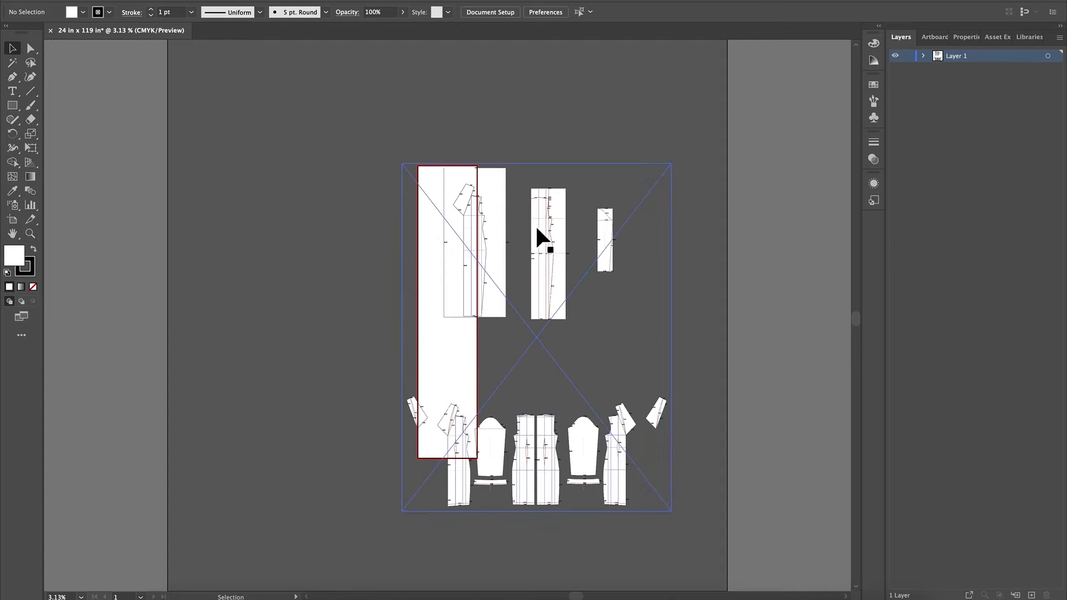
pyautogui.click(494, 189)
pyautogui.moveTo(494, 189); pyautogui.dragTo(410, 99)
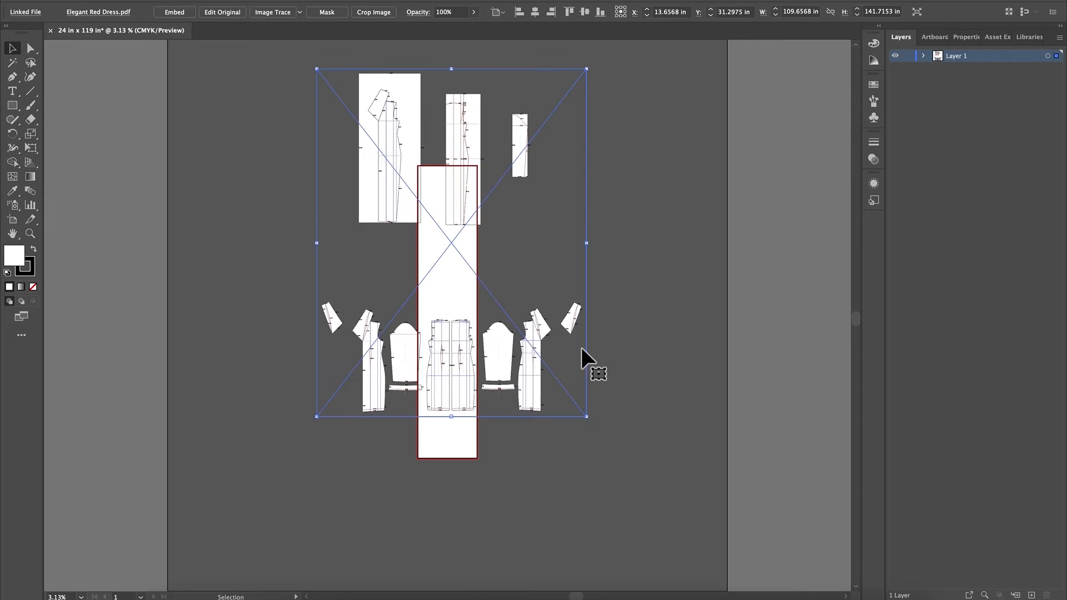
# Examine the line quality and measurement labels on the slanted neckline piece and the adjoining bodice panel.
pyautogui.scroll(-3, 467, 352)
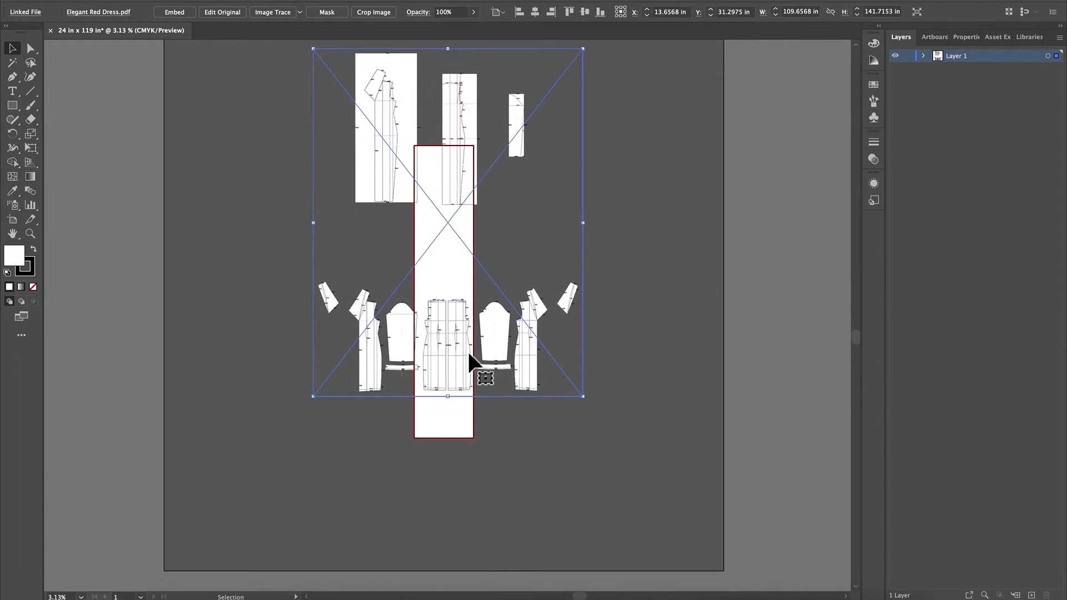
pyautogui.scroll(4, 493, 349)
pyautogui.click(32, 234)
pyautogui.moveTo(355, 333); pyautogui.dragTo(723, 375)
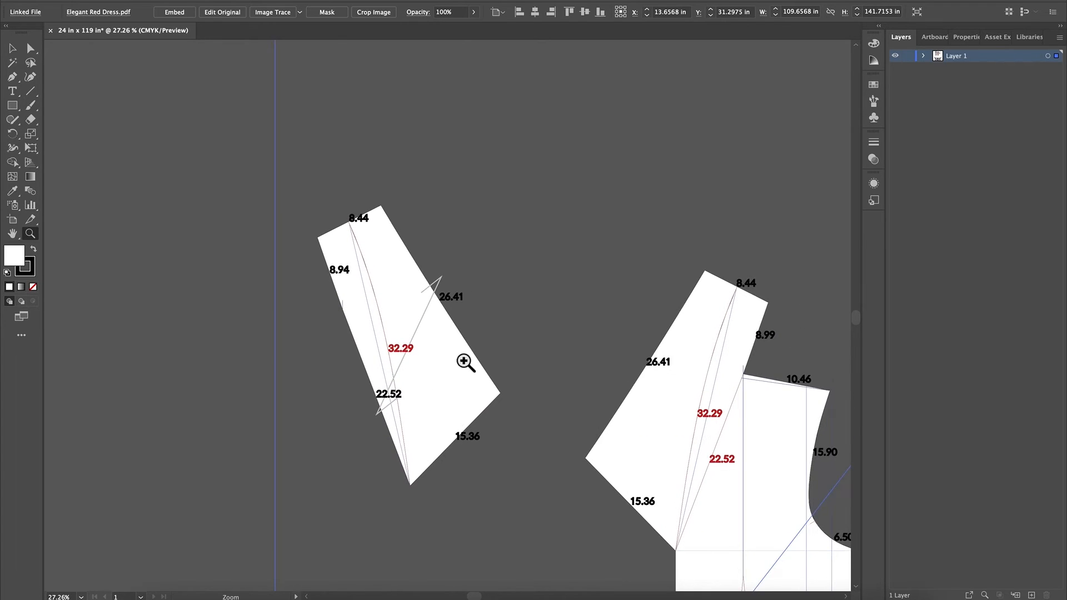
pyautogui.moveTo(417, 376); pyautogui.dragTo(495, 383)
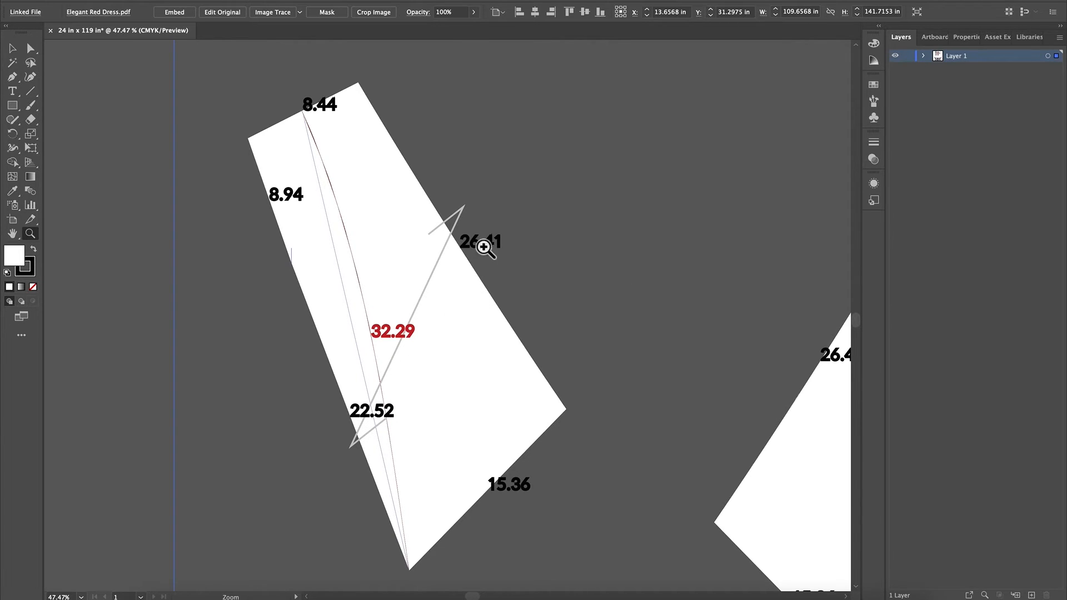
pyautogui.moveTo(637, 267); pyautogui.dragTo(426, 400)
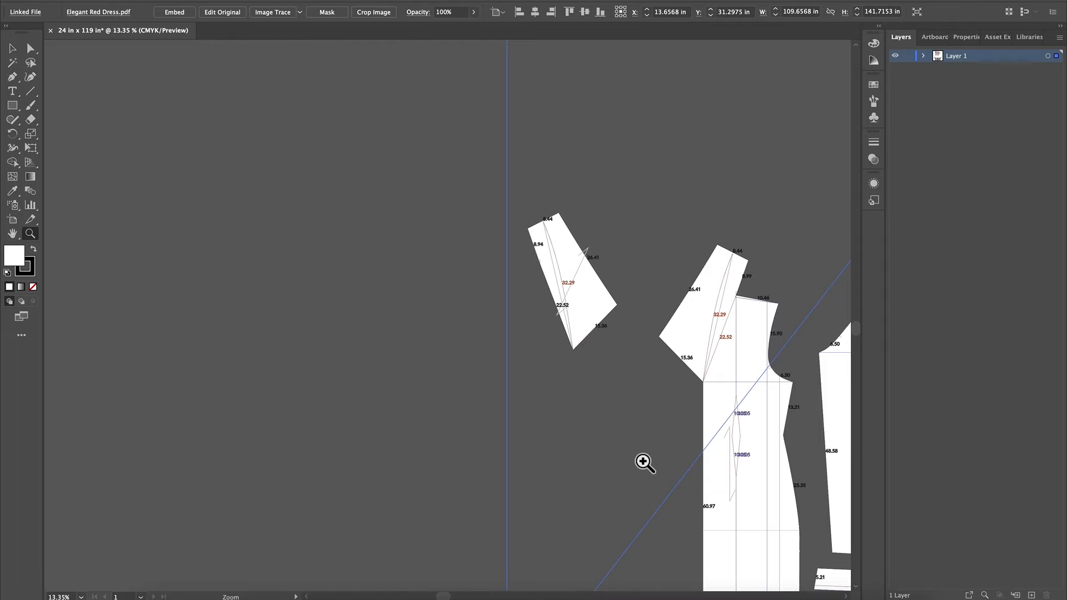
pyautogui.scroll(-3, 710, 443)
pyautogui.hscroll(3, 709, 442)
pyautogui.moveTo(653, 428); pyautogui.dragTo(744, 272)
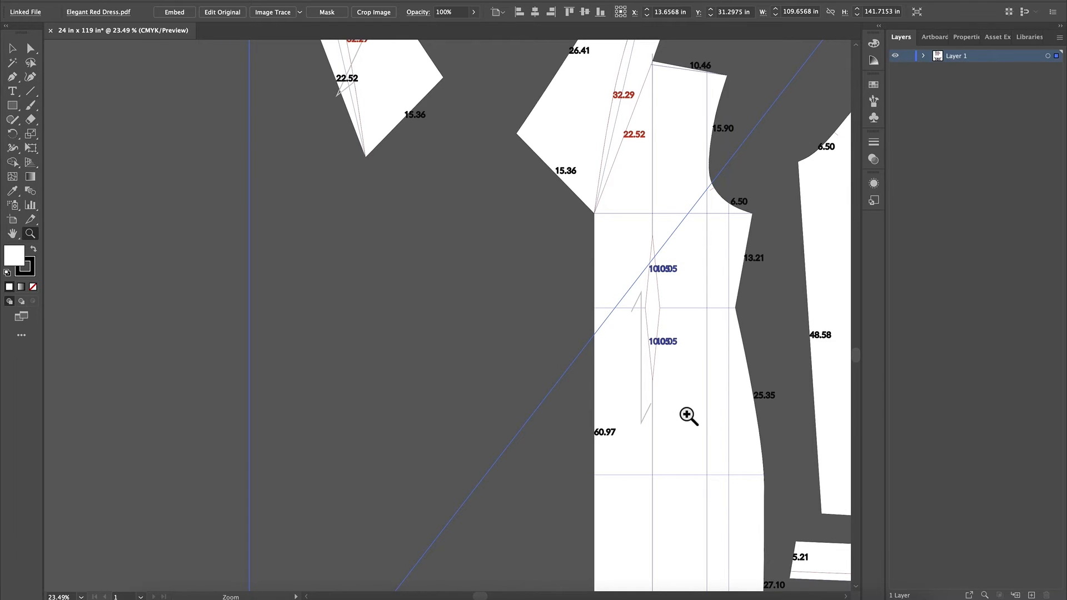
pyautogui.scroll(5, 688, 416)
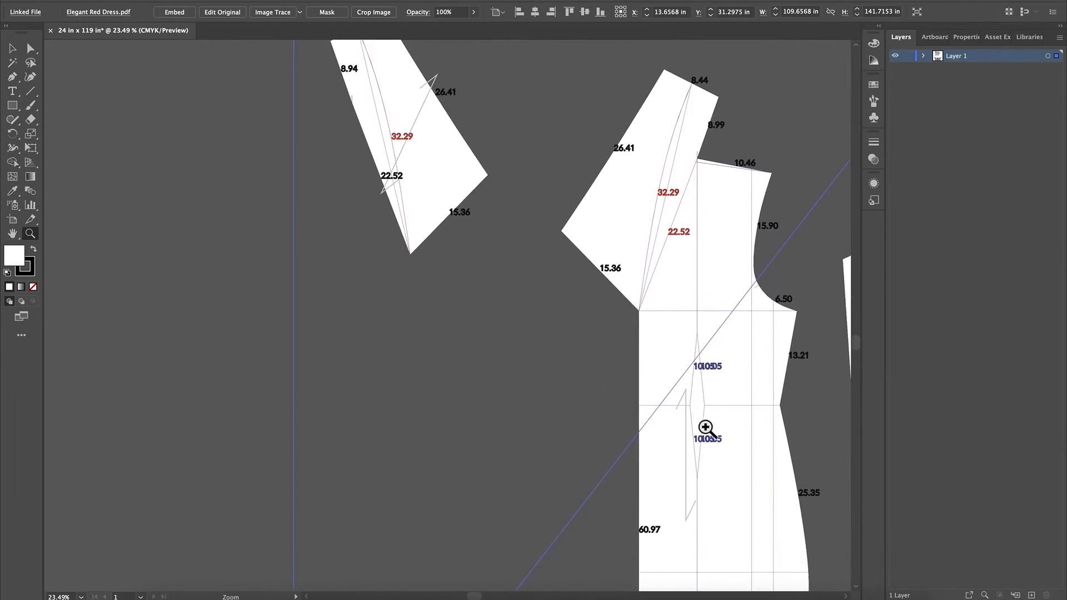
# Examine the centre panels, sleeve and cuff pieces up close, including their measurement labels, and return to the whole layout.
pyautogui.scroll(-10, 706, 428)
pyautogui.hscroll(8, 706, 428)
pyautogui.scroll(-2, 686, 404)
pyautogui.hscroll(8, 685, 404)
pyautogui.hscroll(15, 743, 353)
pyautogui.scroll(2, 648, 428)
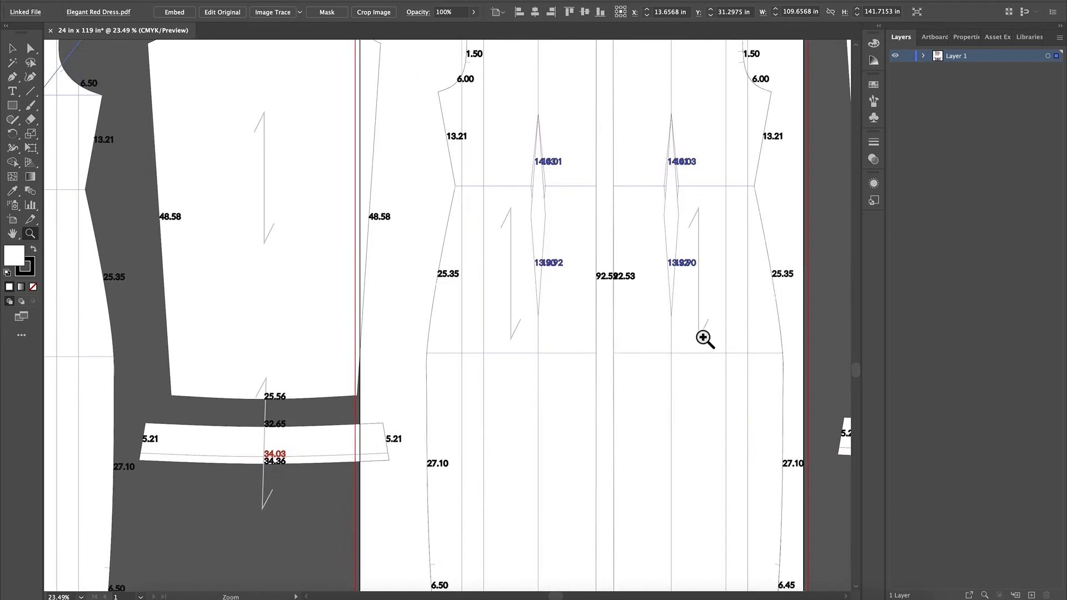
pyautogui.hscroll(7, 703, 338)
pyautogui.click(604, 345)
pyautogui.scroll(6, 578, 409)
pyautogui.hscroll(-2, 578, 409)
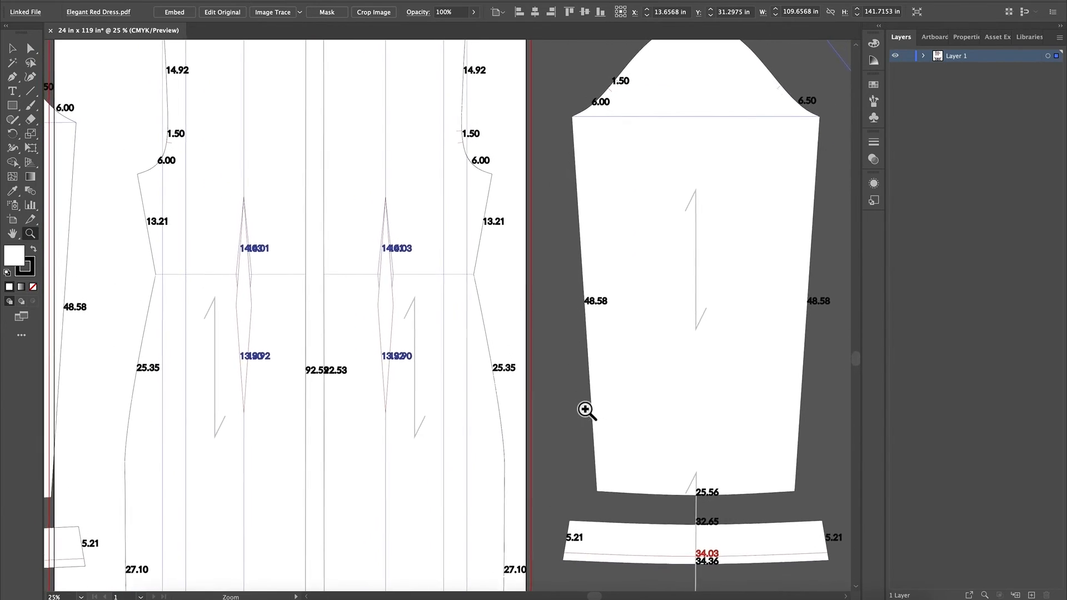
pyautogui.click(586, 410)
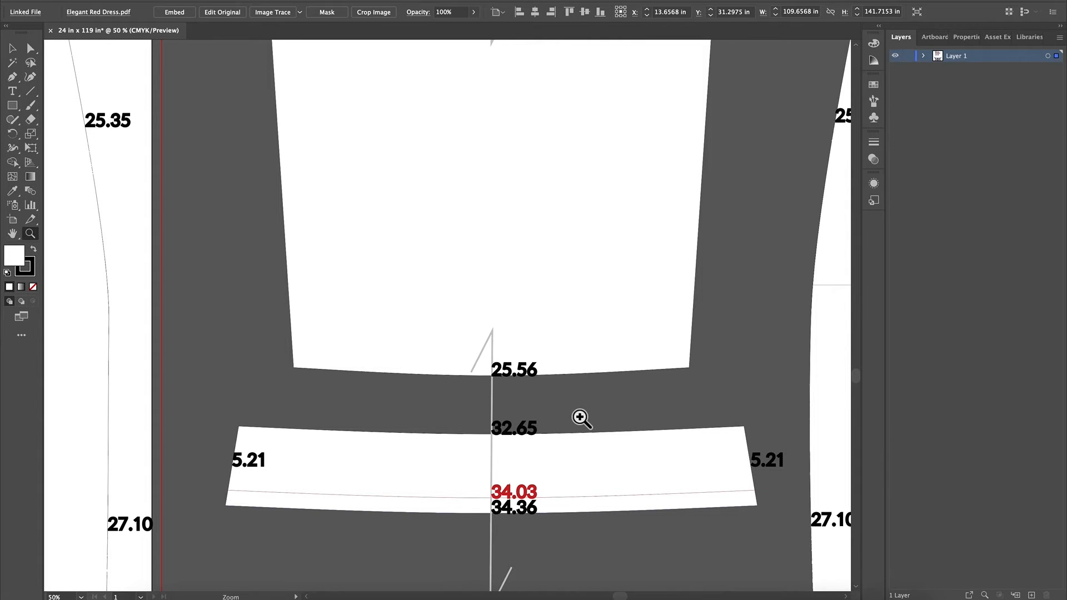
pyautogui.moveTo(481, 422); pyautogui.dragTo(341, 505)
pyautogui.moveTo(570, 384); pyautogui.dragTo(421, 458)
pyautogui.moveTo(634, 362); pyautogui.dragTo(588, 395)
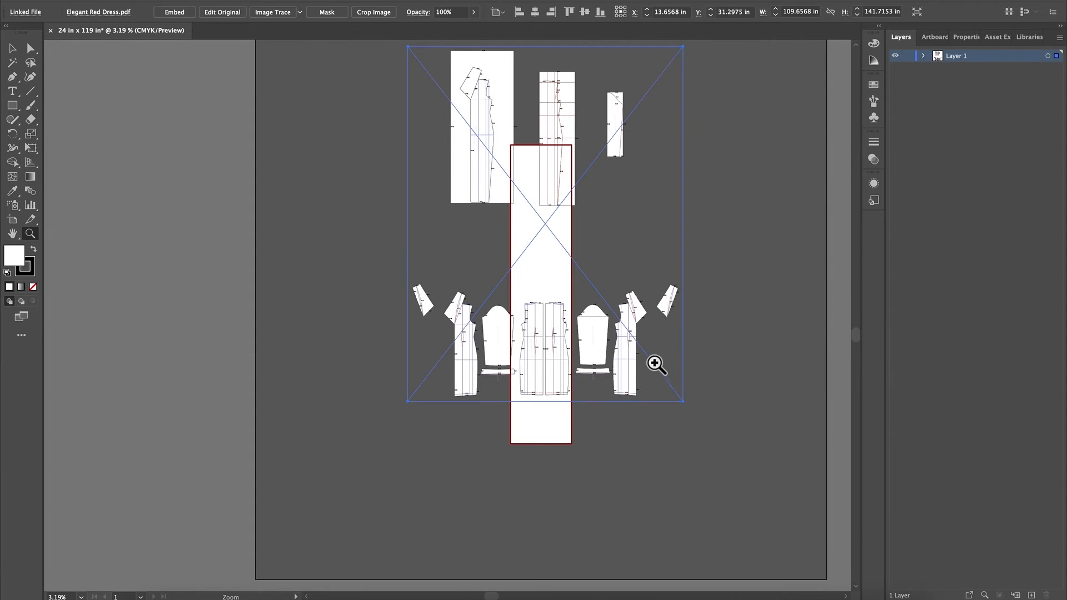
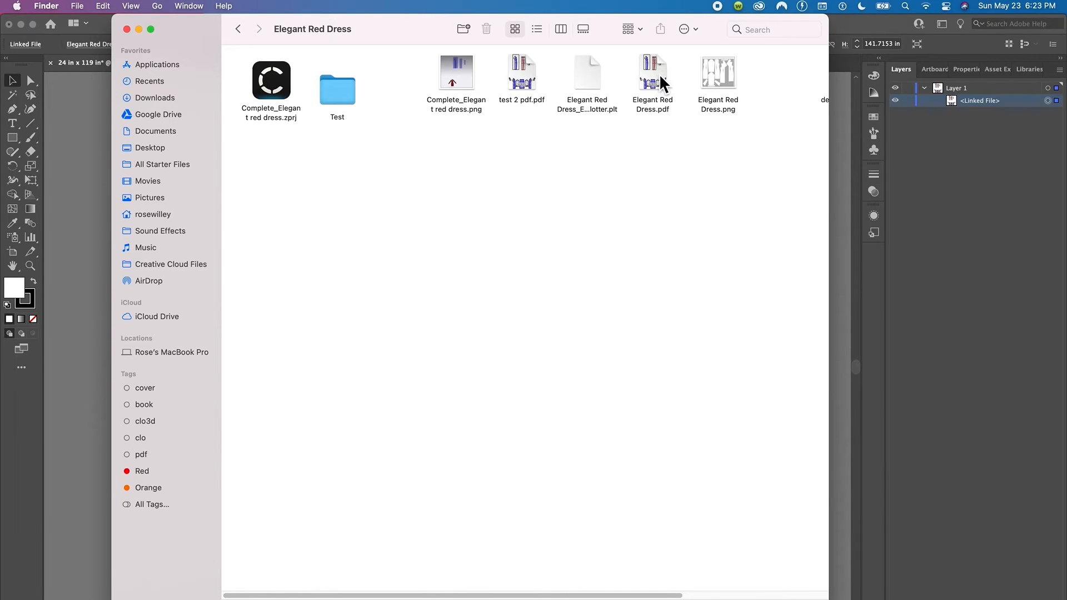
# Switch to Finder and open Elegant Red Dress.pdf directly in Adobe Illustrator 2021.
pyautogui.click(660, 83)
pyautogui.rightClick(658, 86)
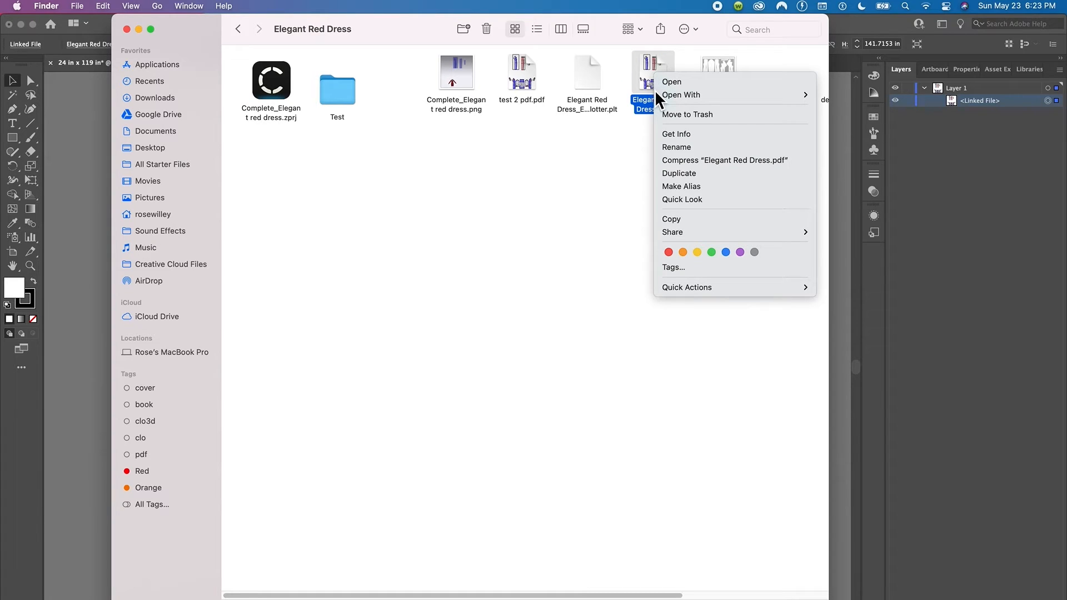
pyautogui.moveTo(671, 99)
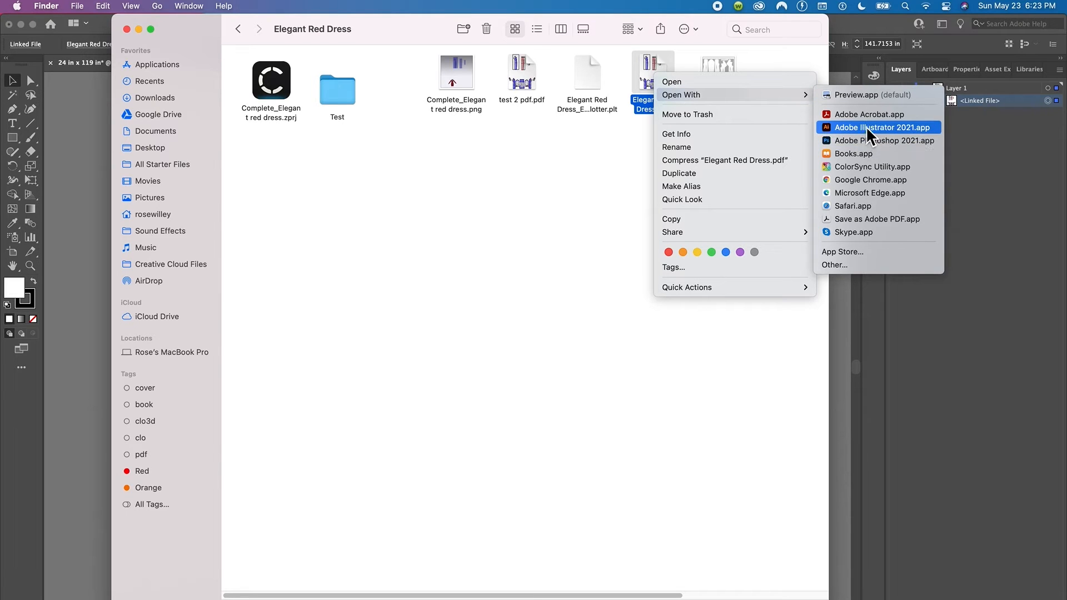
pyautogui.click(881, 129)
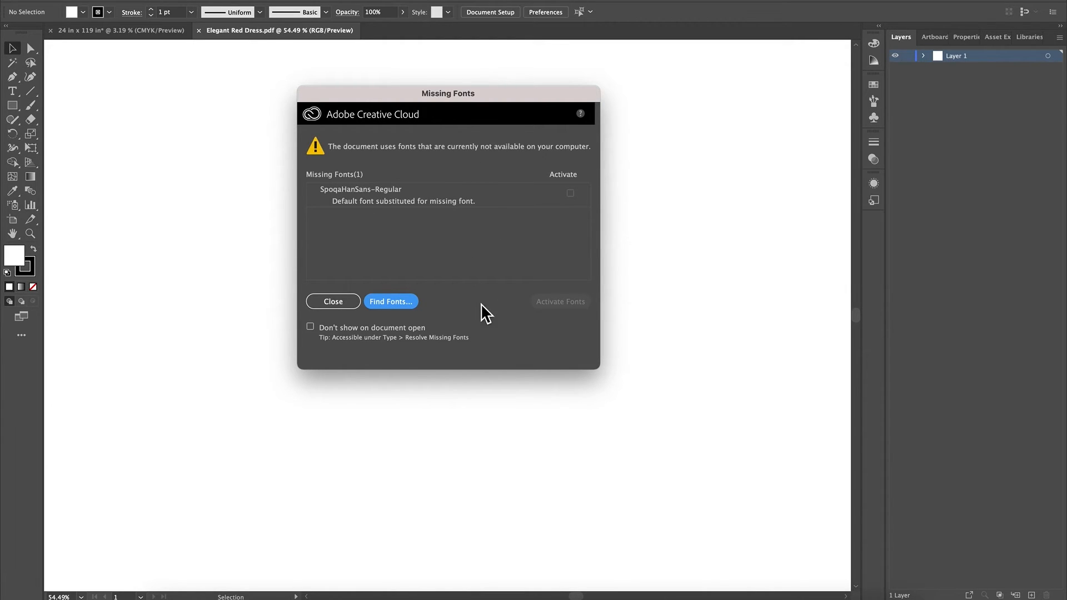
# Replace every use of the missing SpoqaHanSans Regular font with Arial.
pyautogui.click(393, 307)
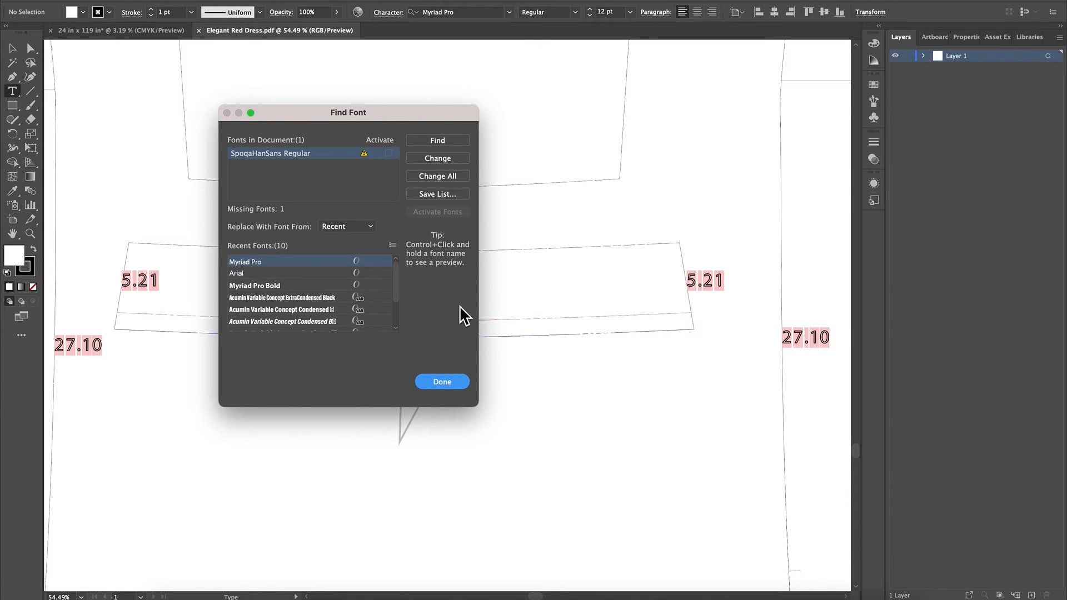
pyautogui.click(242, 278)
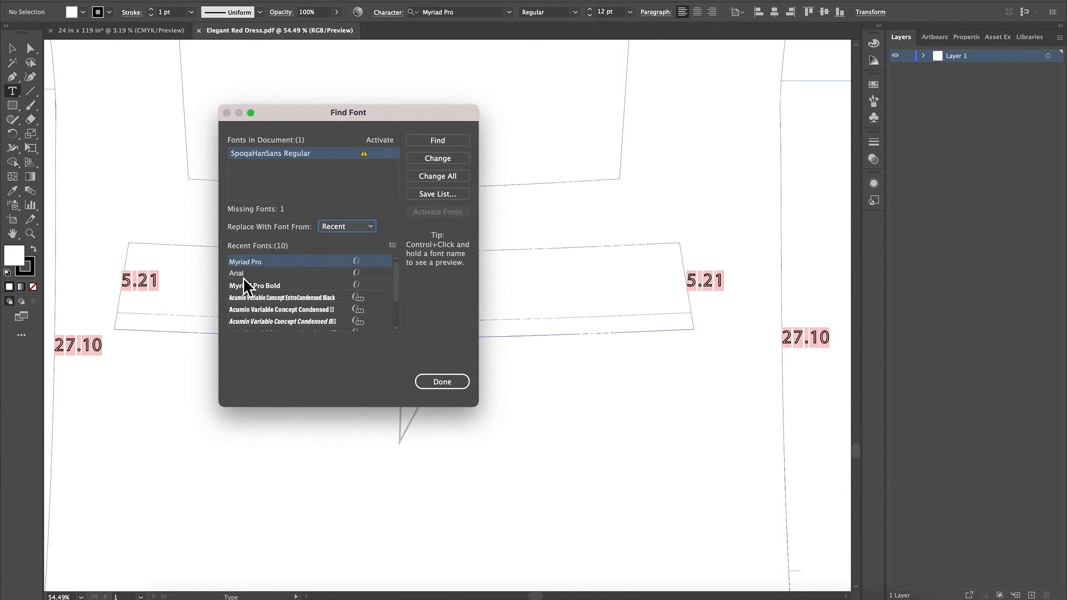
pyautogui.click(257, 274)
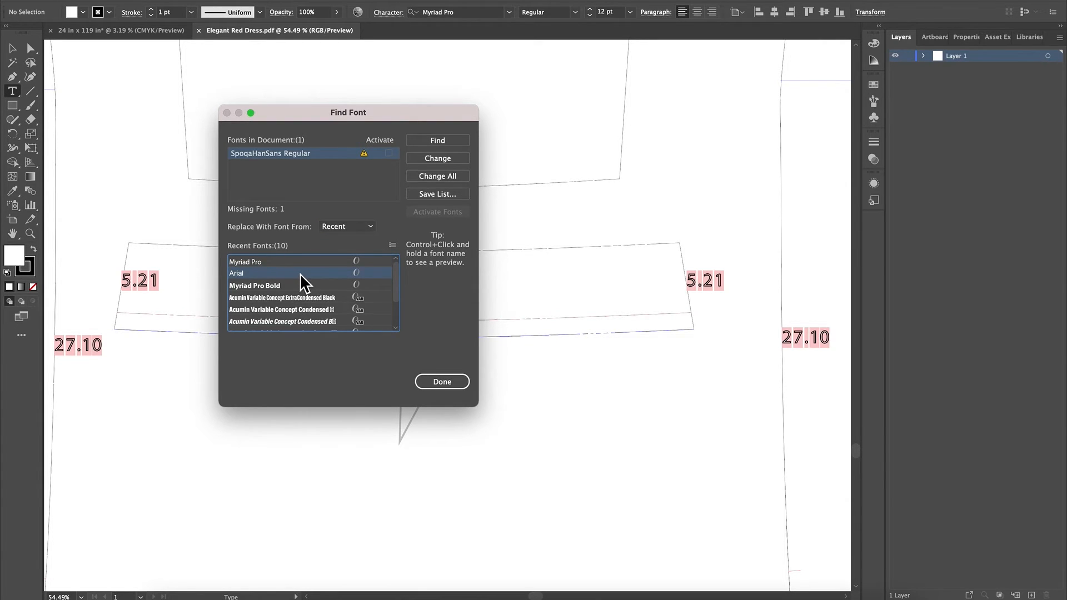
pyautogui.click(465, 178)
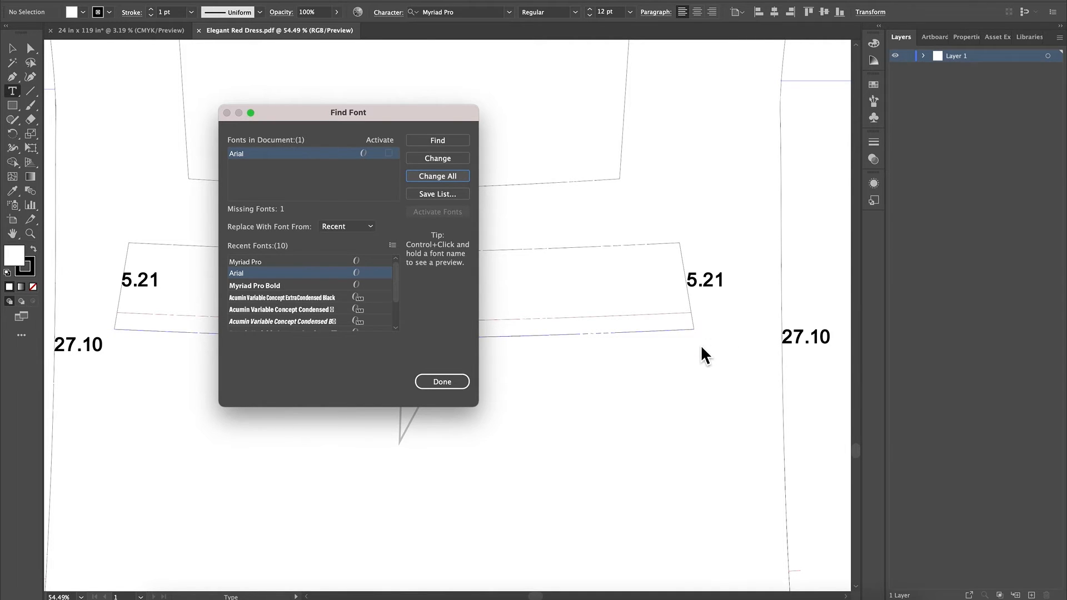
pyautogui.click(453, 383)
# Fit the whole artboard in view, expand Layer 1 and look through its text objects and clip groups.
pyautogui.scroll(5, 572, 413)
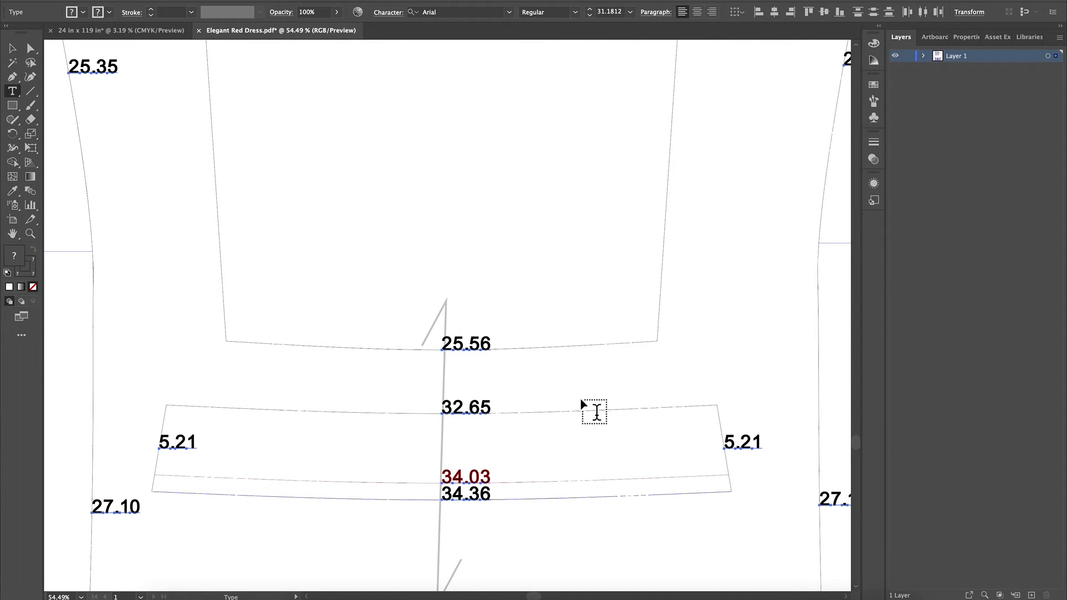
pyautogui.hotkey('ctrl', '0')
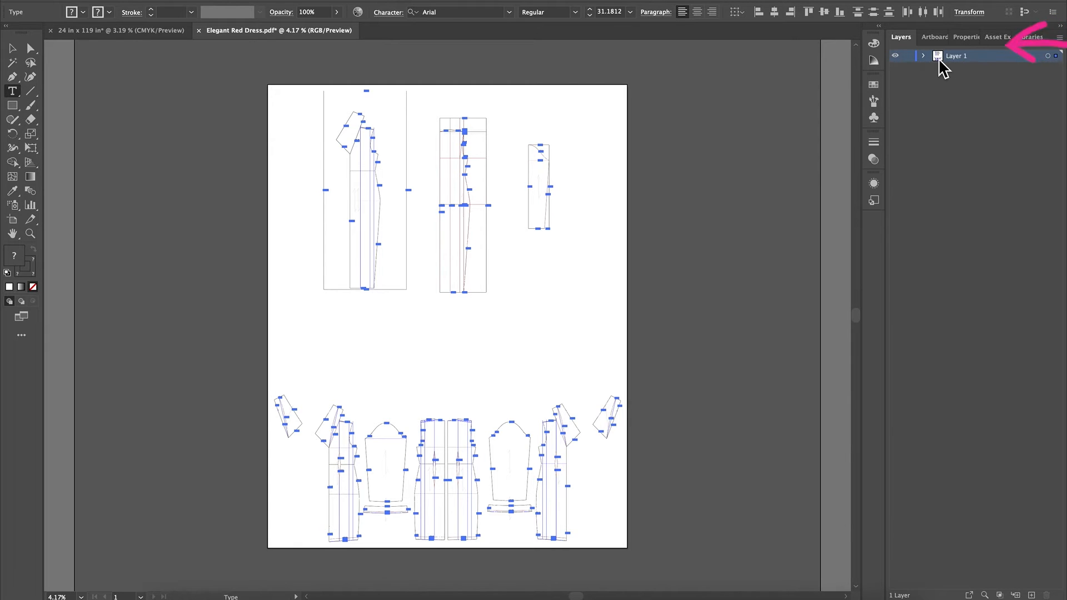
pyautogui.click(925, 58)
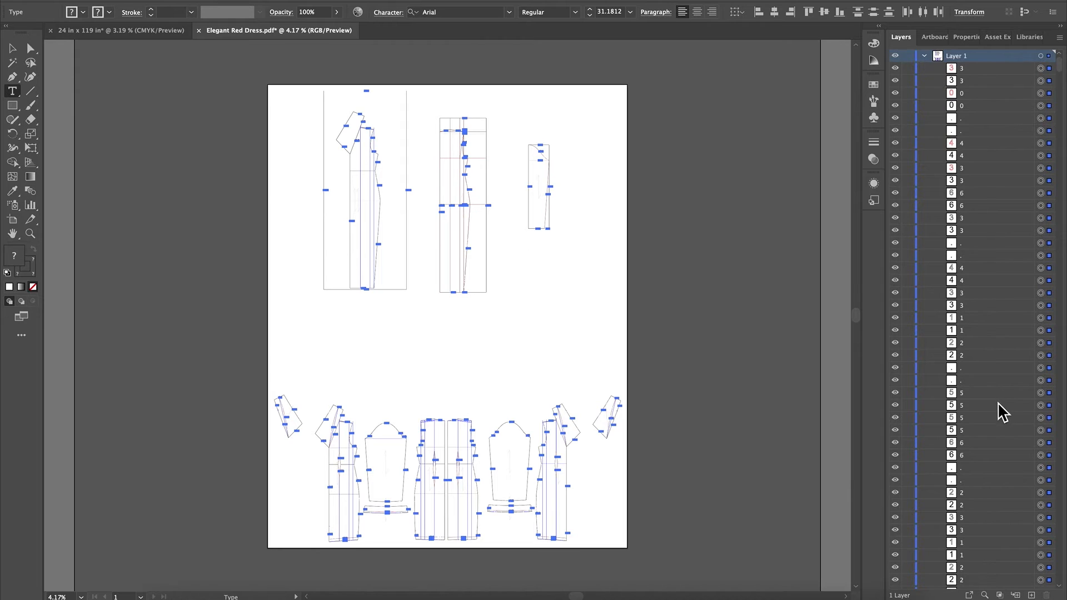
pyautogui.scroll(-5, 995, 415)
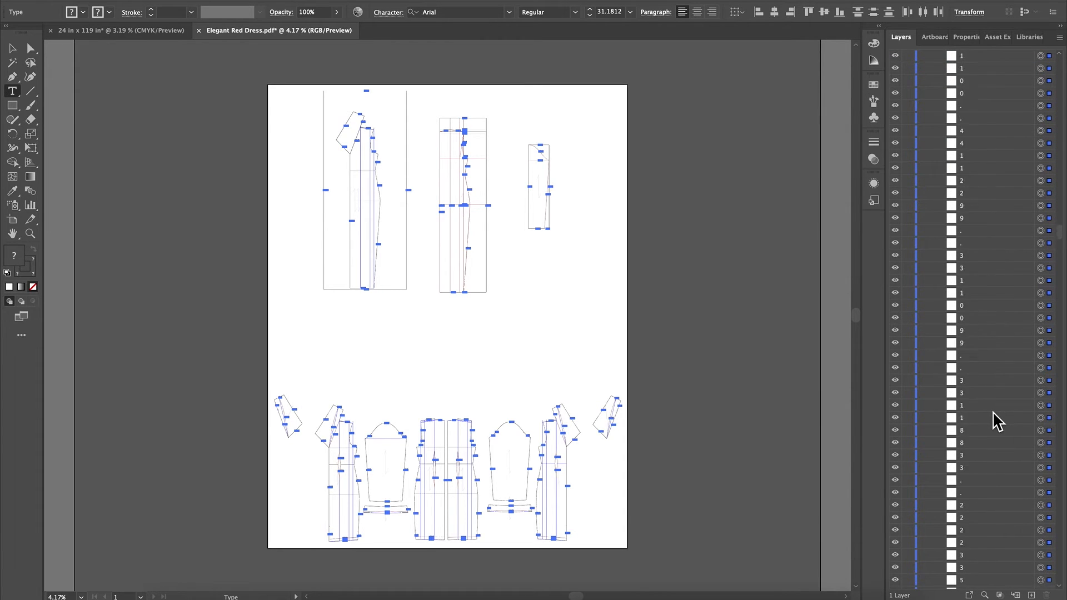
pyautogui.scroll(-5, 999, 424)
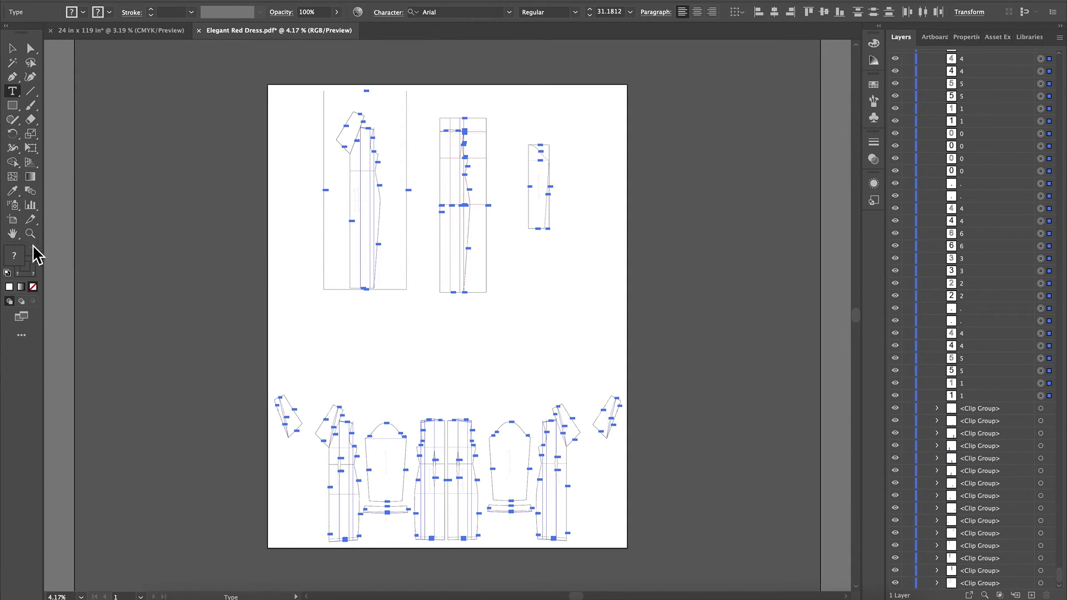
# Examine the bodice panels, sleeve and cuff with their measurement labels up close, look through the text objects and collapse Layer 1.
pyautogui.moveTo(506, 483); pyautogui.dragTo(548, 448)
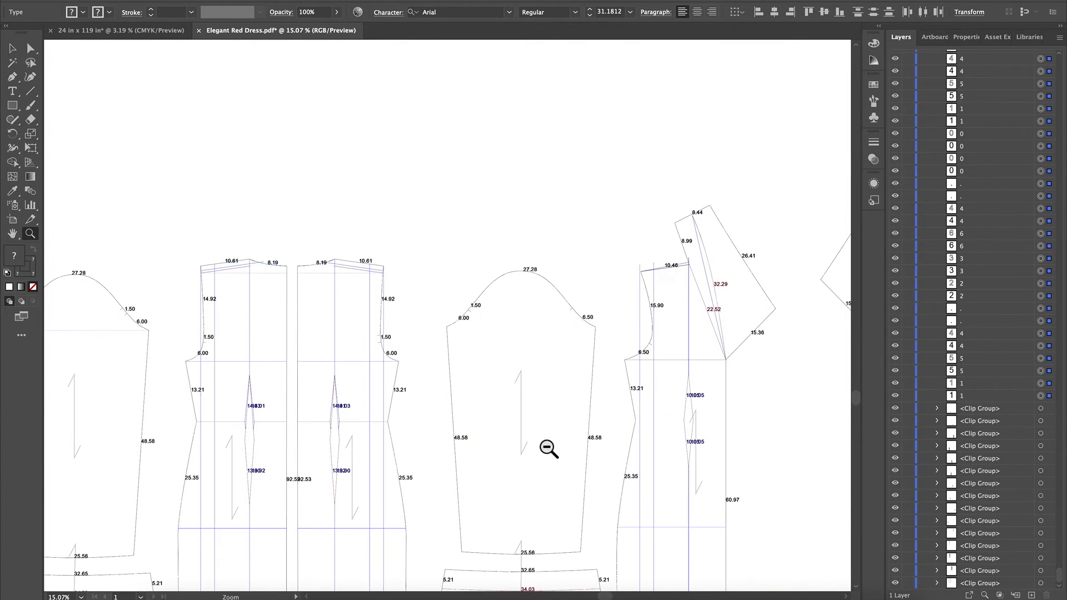
pyautogui.keyDown('alt'); pyautogui.click(565, 365); pyautogui.keyUp('alt')
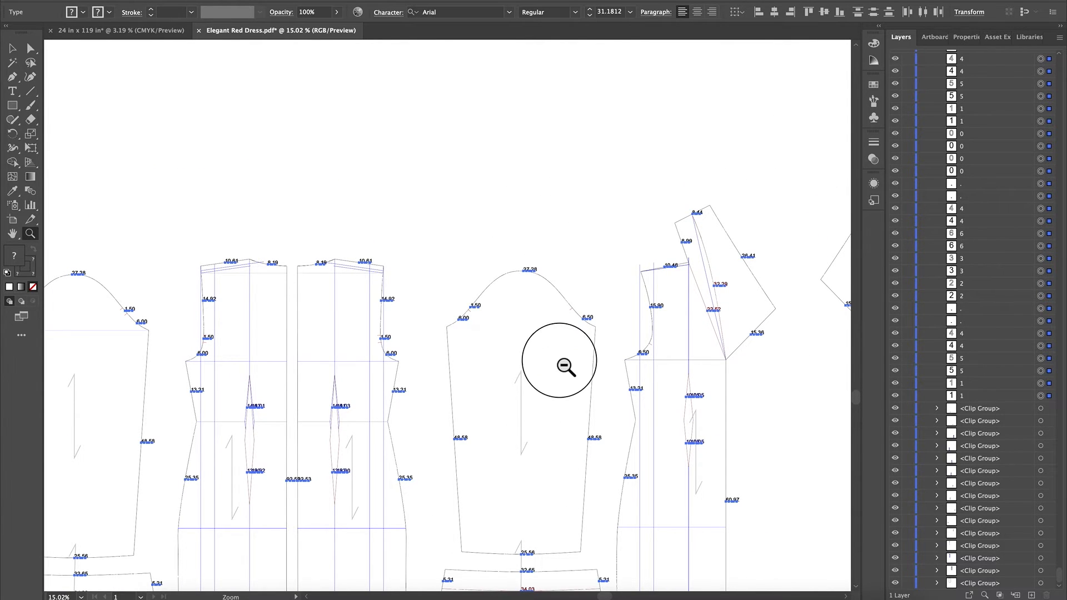
pyautogui.click(397, 179)
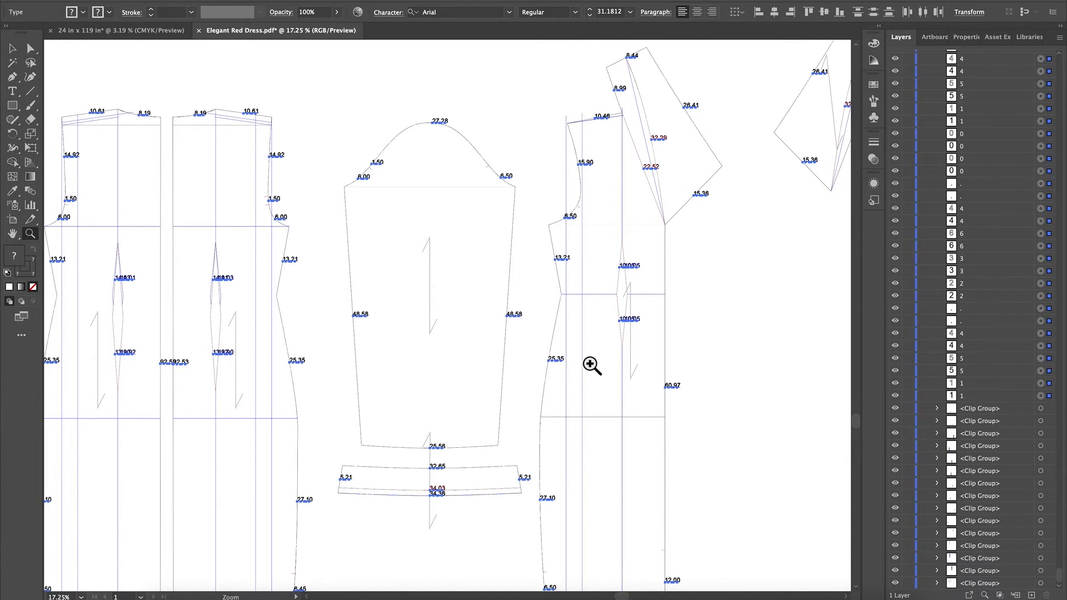
pyautogui.scroll(3, 572, 374)
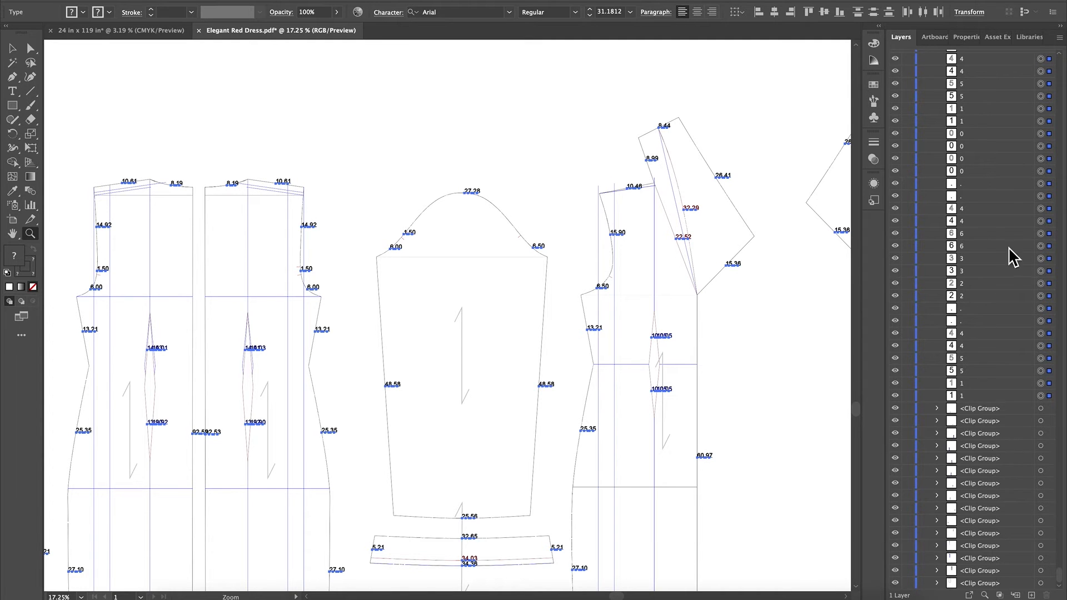
pyautogui.scroll(5, 997, 178)
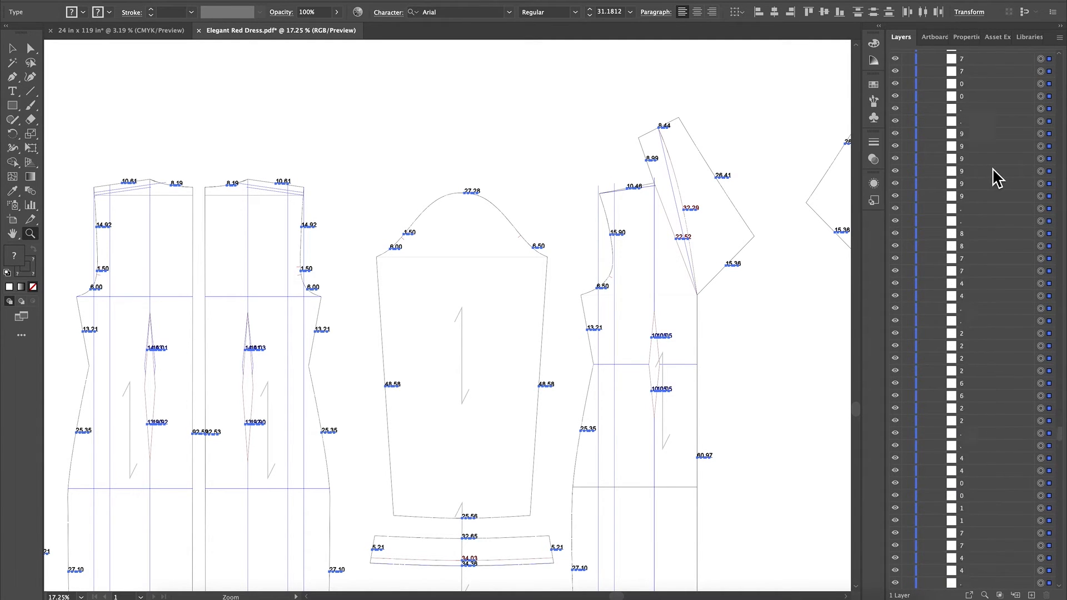
pyautogui.scroll(5, 998, 180)
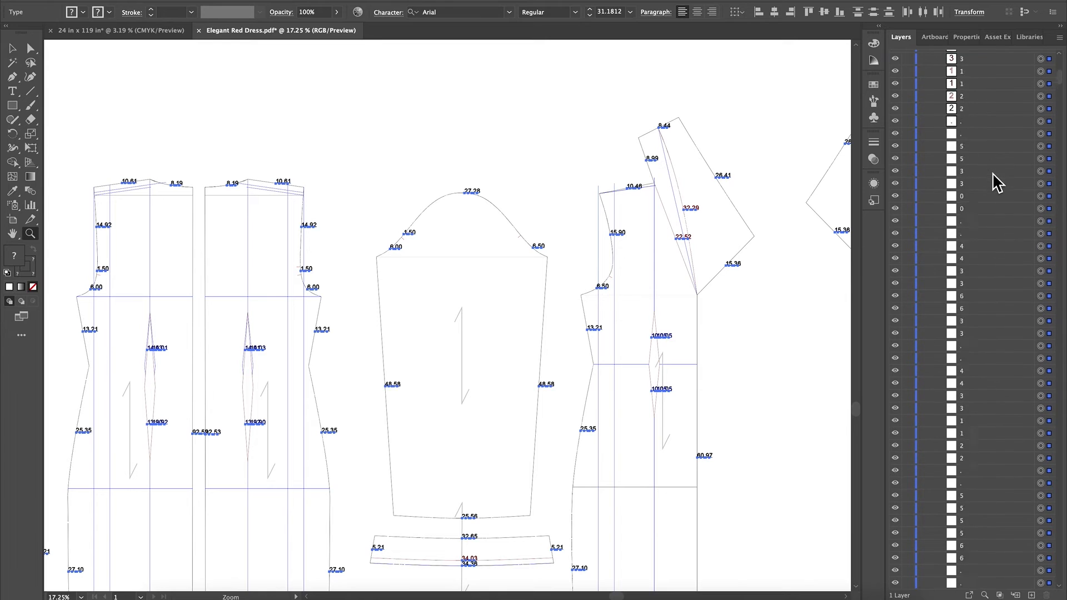
pyautogui.click(924, 56)
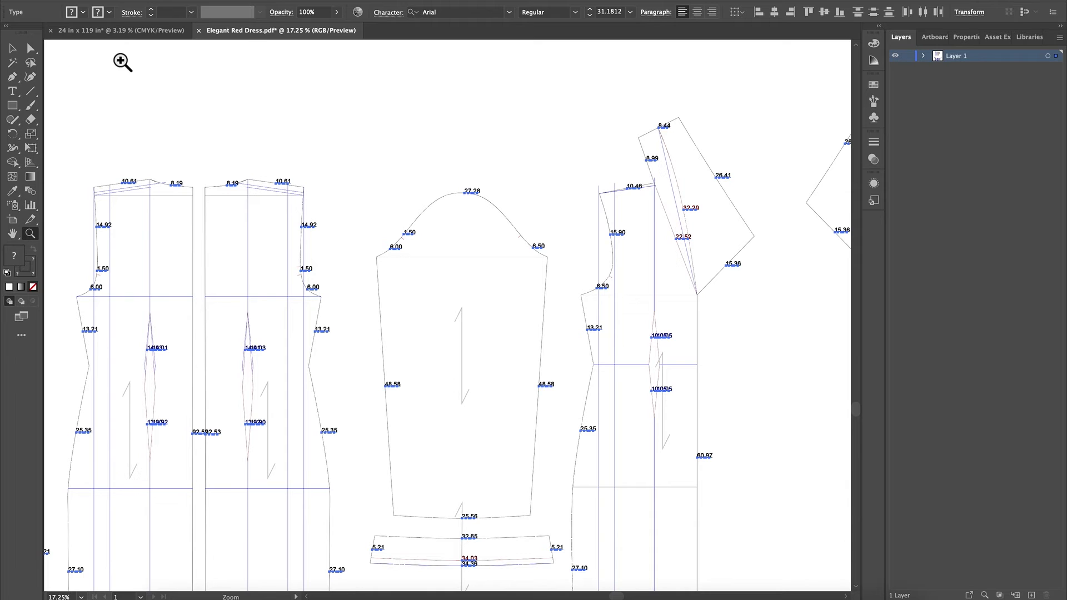
# Return to the 24 in x 119 in document, select the linked dress PDF and start cropping it, accepting the embedded copy.
pyautogui.click(125, 34)
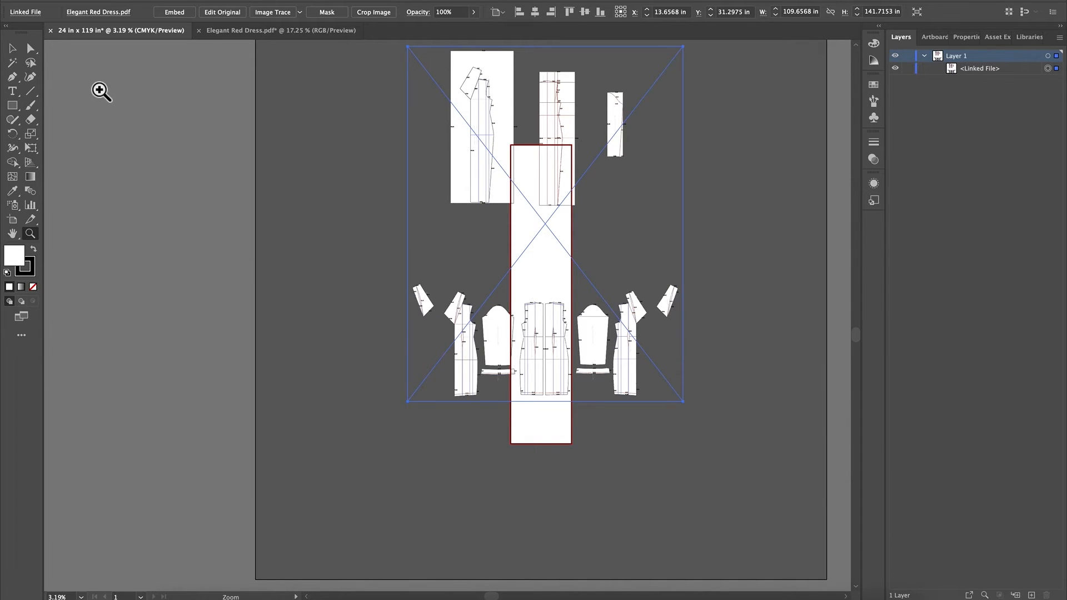
pyautogui.click(13, 49)
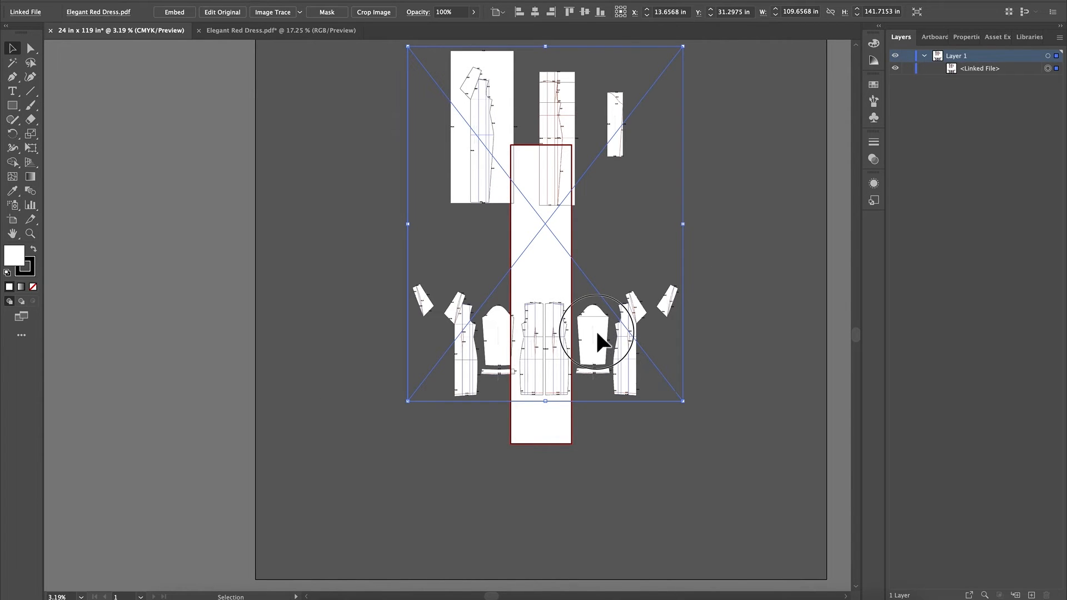
pyautogui.click(283, 192)
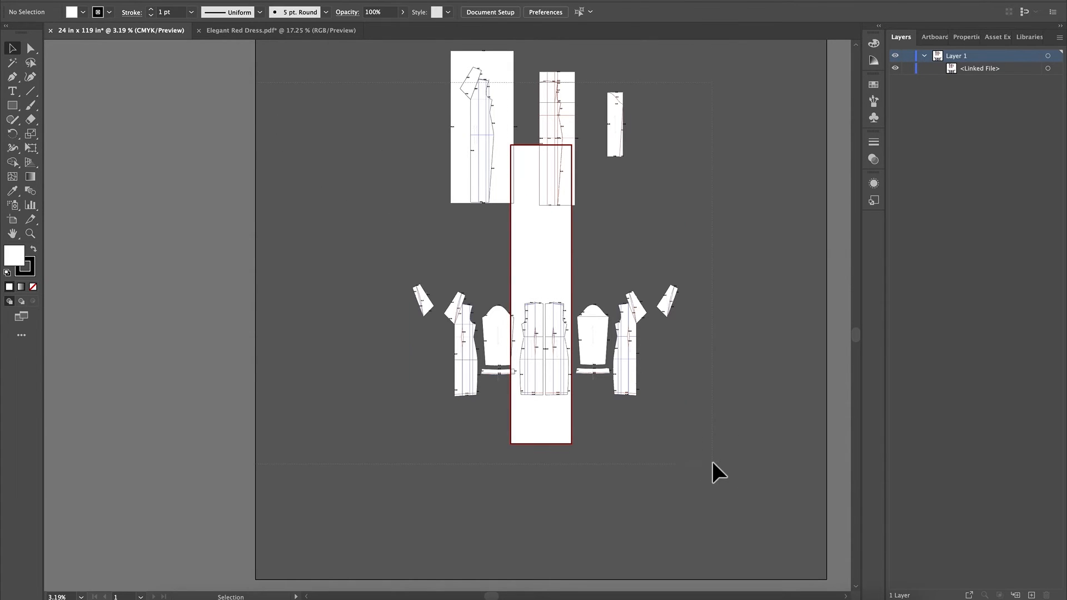
pyautogui.hotkey('ctrl', 'a')
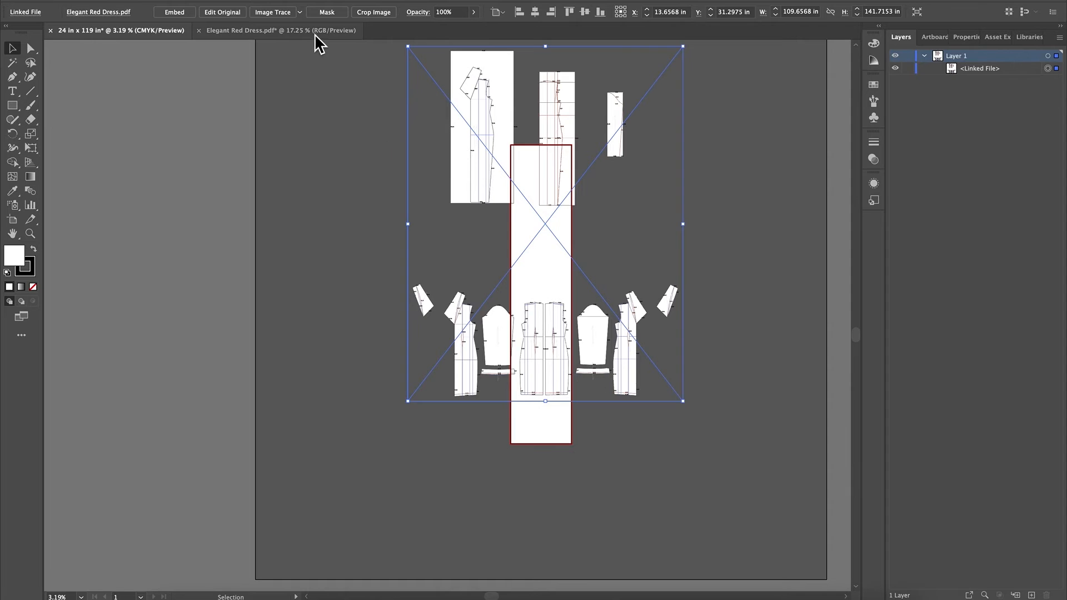
pyautogui.click(382, 17)
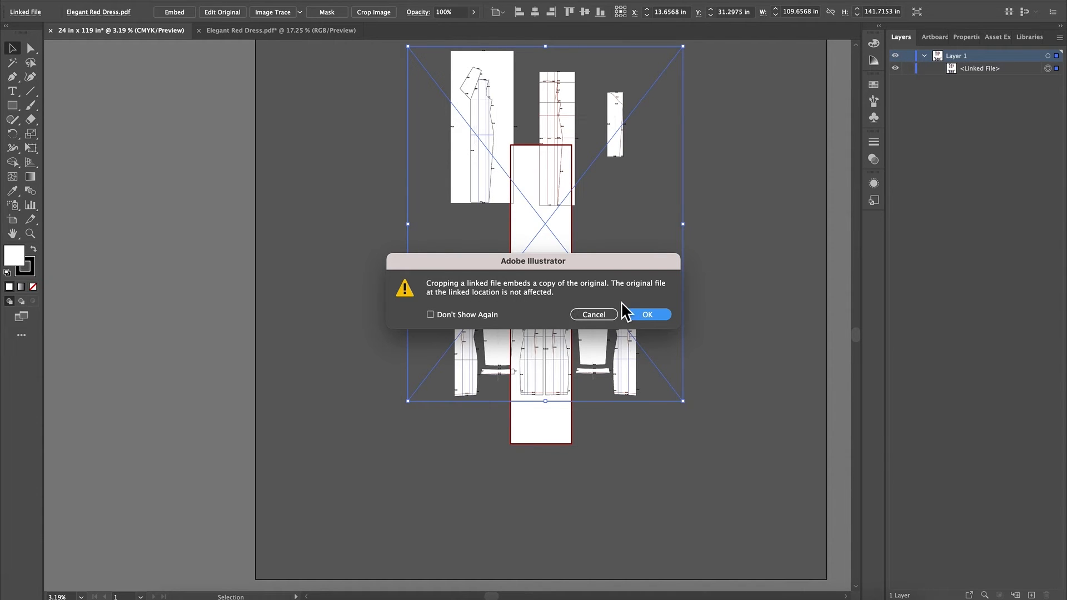
pyautogui.click(648, 315)
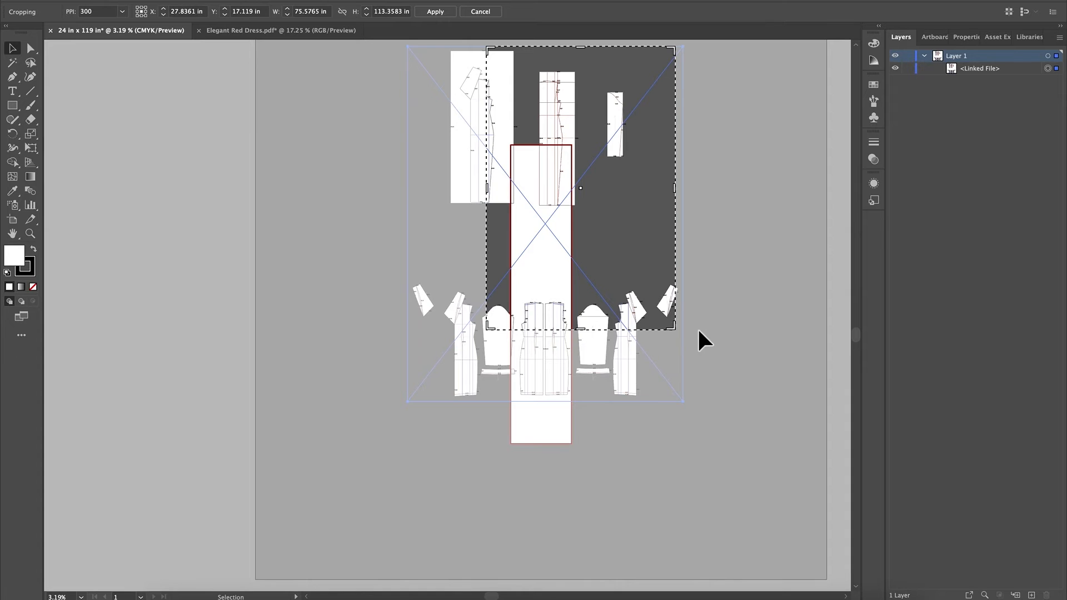
# Crop the image at 300 PPI to the lower row of pattern pieces, about 109.66 in wide and 51.44 in high.
pyautogui.moveTo(635, 166); pyautogui.dragTo(611, 204)
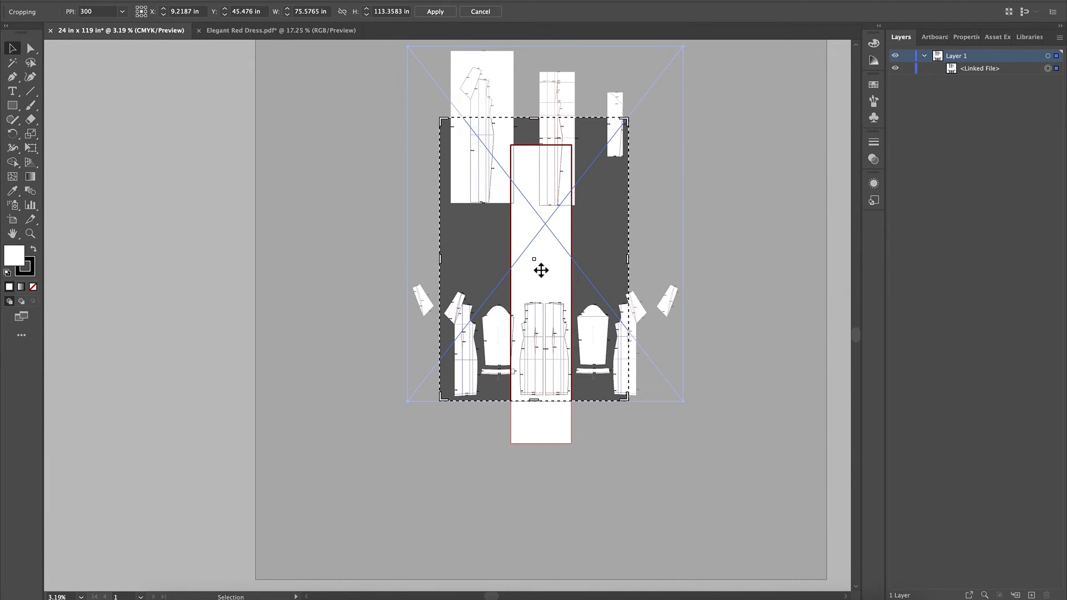
pyautogui.moveTo(517, 251); pyautogui.dragTo(483, 352)
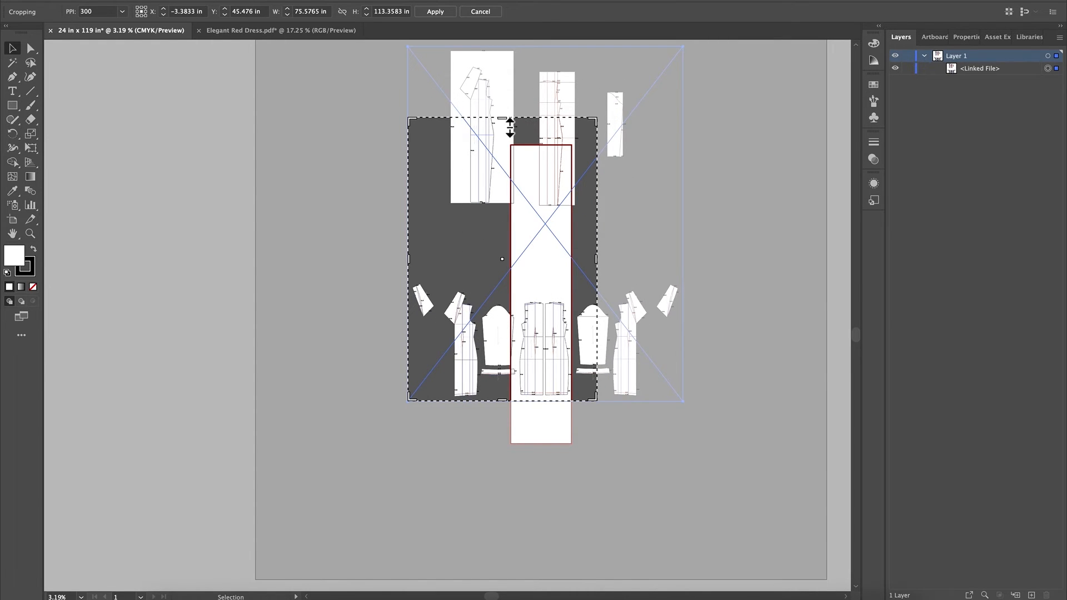
pyautogui.moveTo(510, 127); pyautogui.dragTo(502, 269)
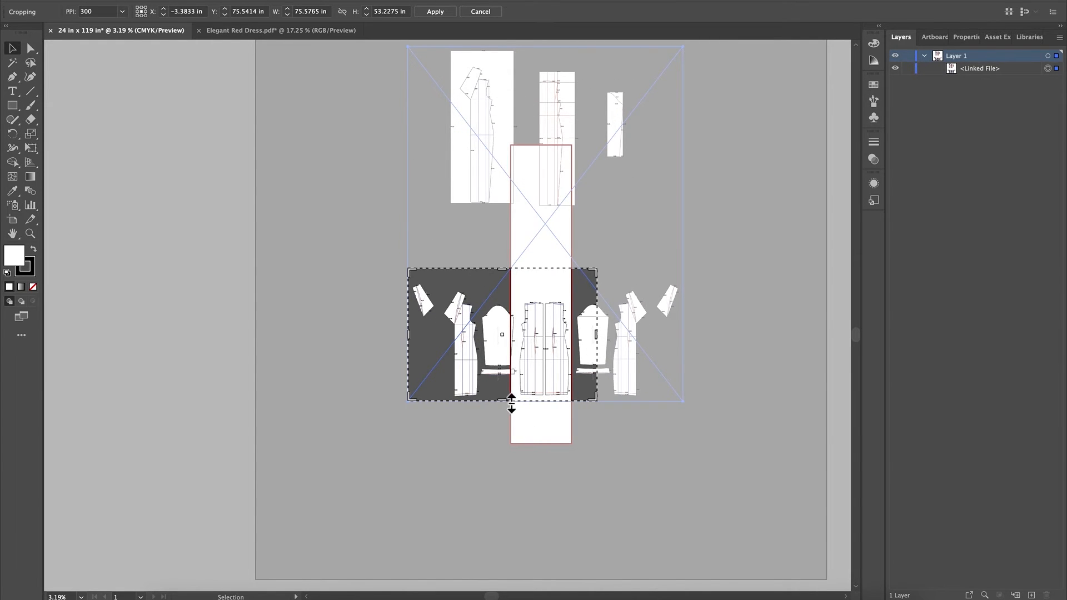
pyautogui.moveTo(508, 405); pyautogui.dragTo(508, 407)
pyautogui.moveTo(600, 343); pyautogui.dragTo(703, 339)
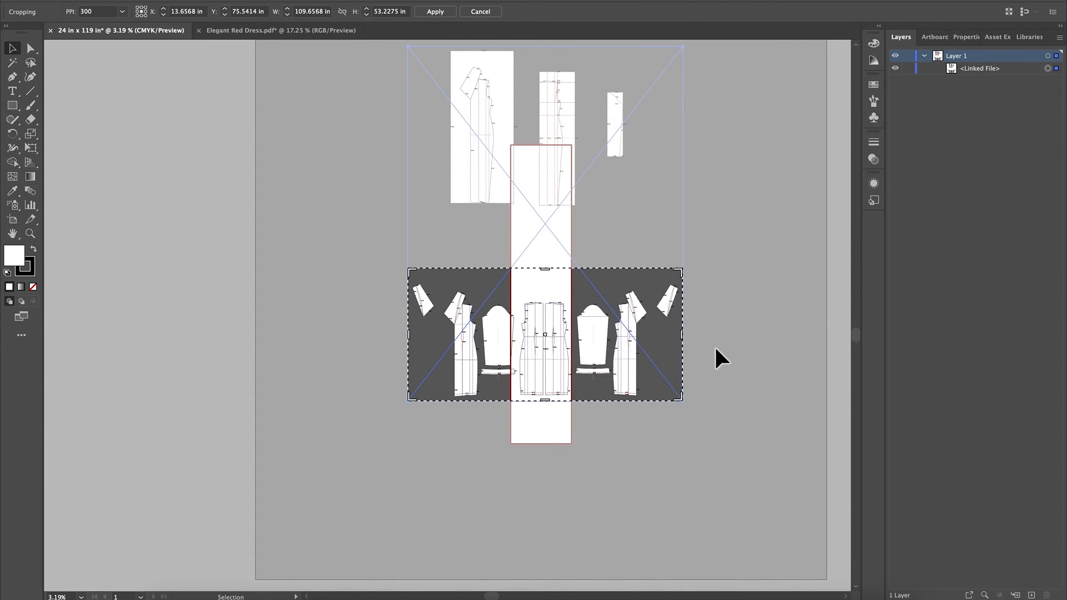
pyautogui.moveTo(549, 408); pyautogui.dragTo(550, 407)
pyautogui.moveTo(552, 278); pyautogui.dragTo(552, 277)
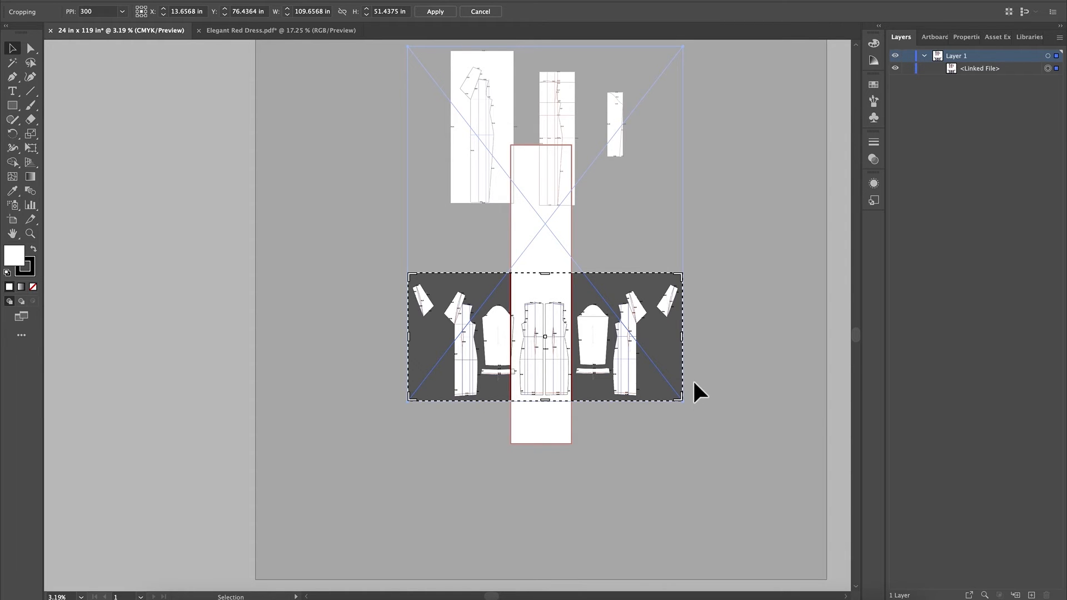
pyautogui.press('Return')
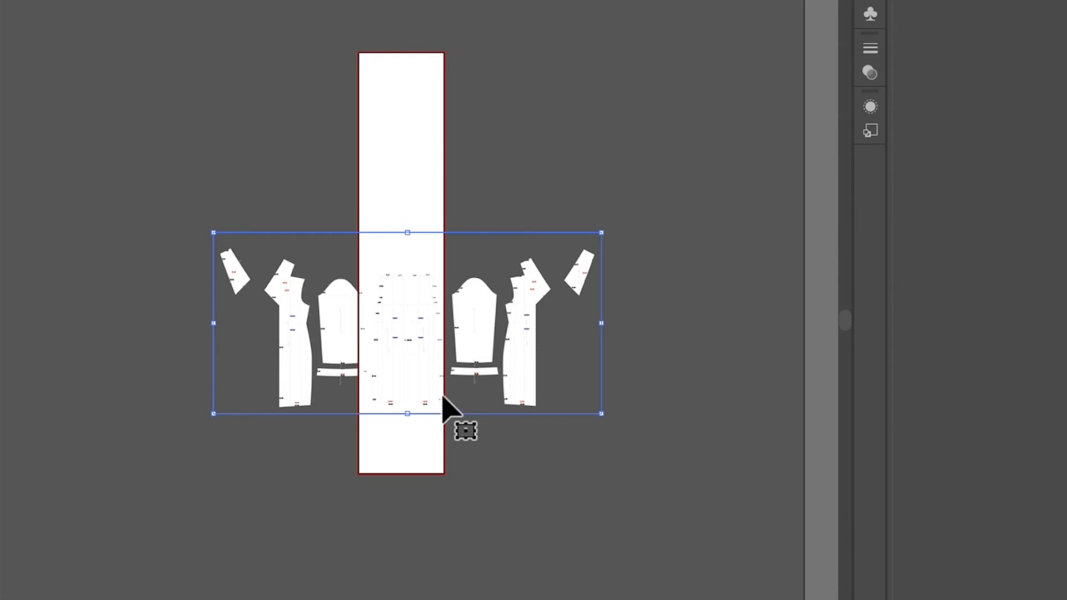
# Move the cropped pattern image to the horizontal centre of the artboard, at about X 12 in and Y 55.33 in.
pyautogui.scroll(-5, 453, 400)
pyautogui.hscroll(3, 457, 388)
pyautogui.scroll(3, 466, 389)
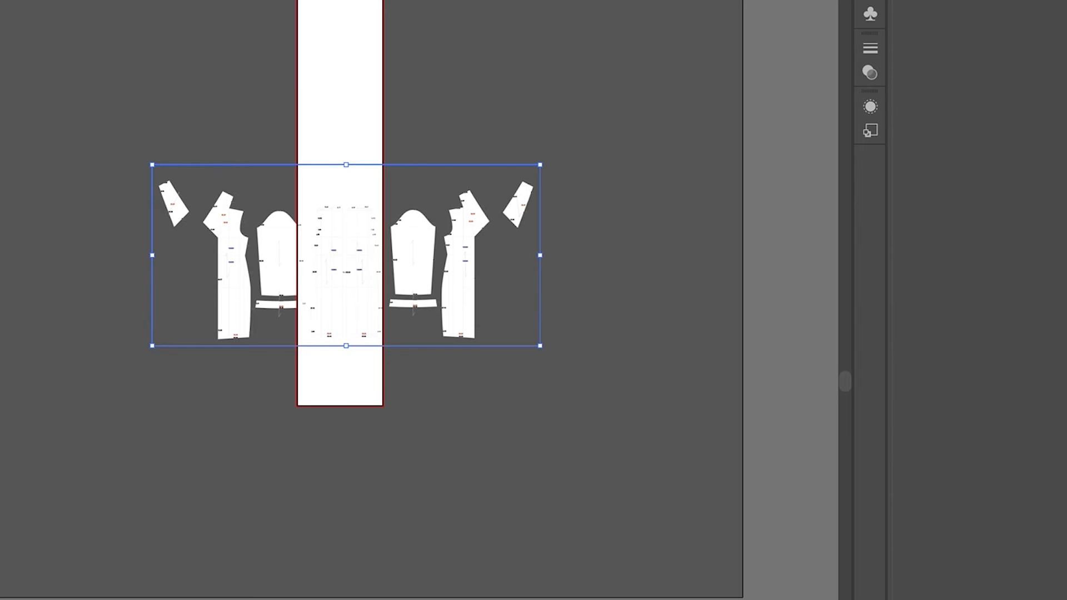
pyautogui.moveTo(458, 322); pyautogui.dragTo(471, 242)
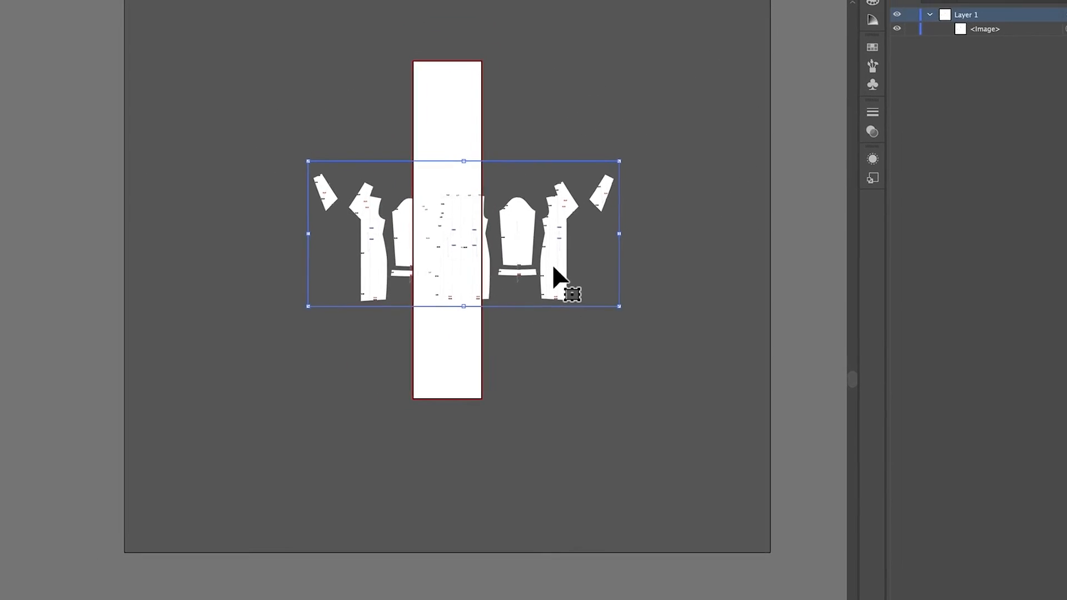
pyautogui.press('super+plus')
pyautogui.press('super+plus')
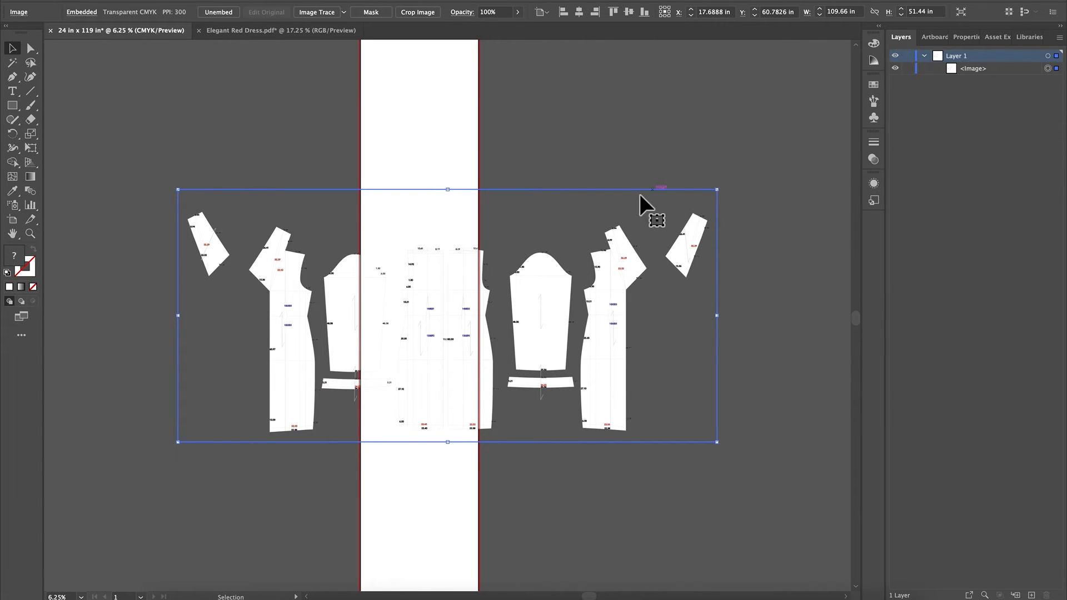
pyautogui.hotkey('ctrl', '-')
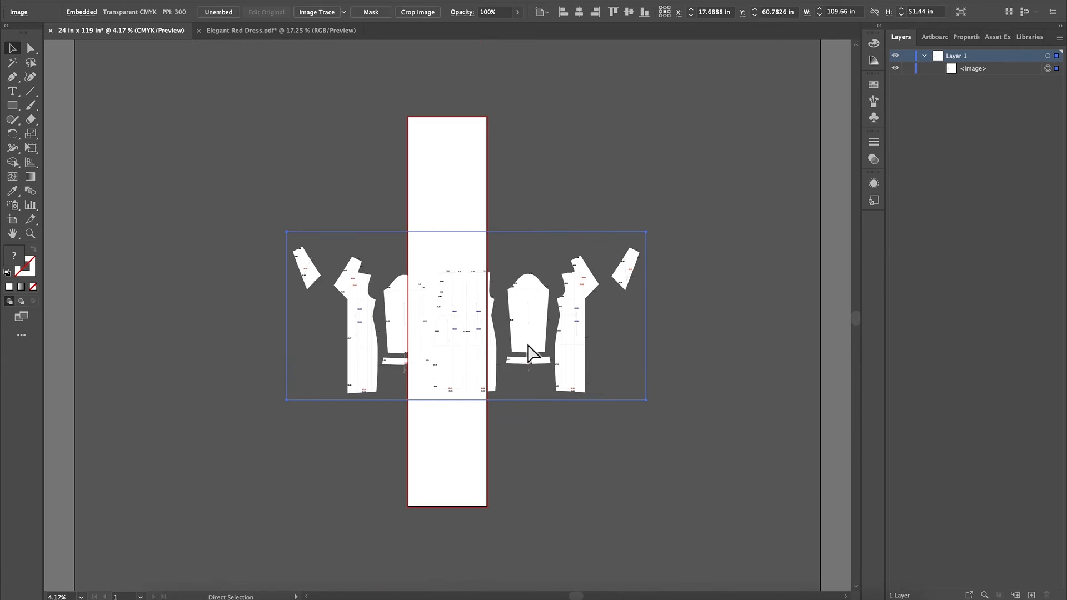
pyautogui.moveTo(536, 326); pyautogui.dragTo(520, 303)
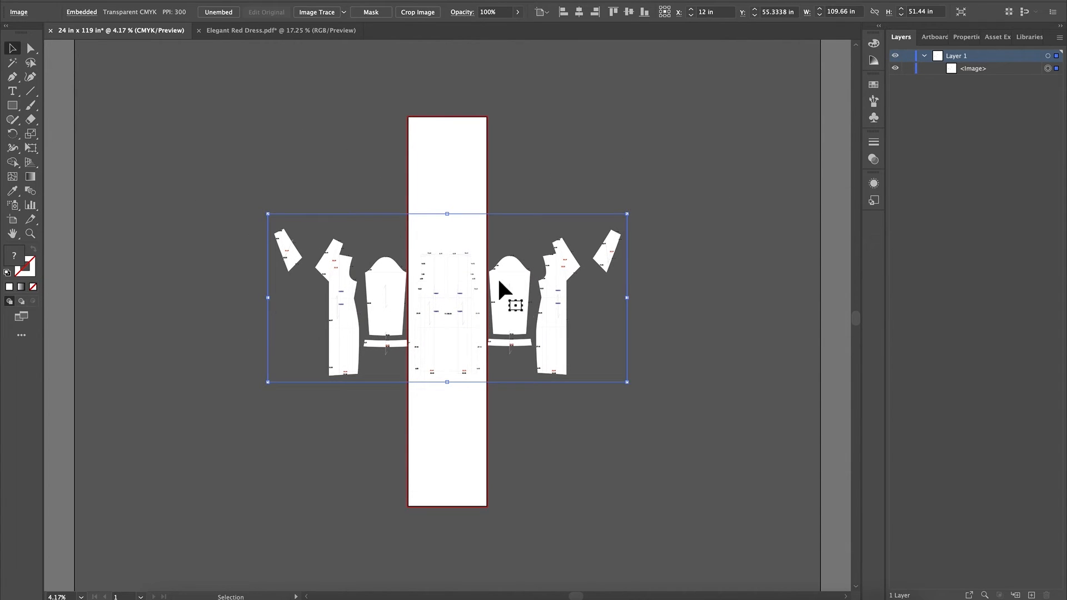
# Deselect the pattern image and show the transparency grid.
pyautogui.click(463, 145)
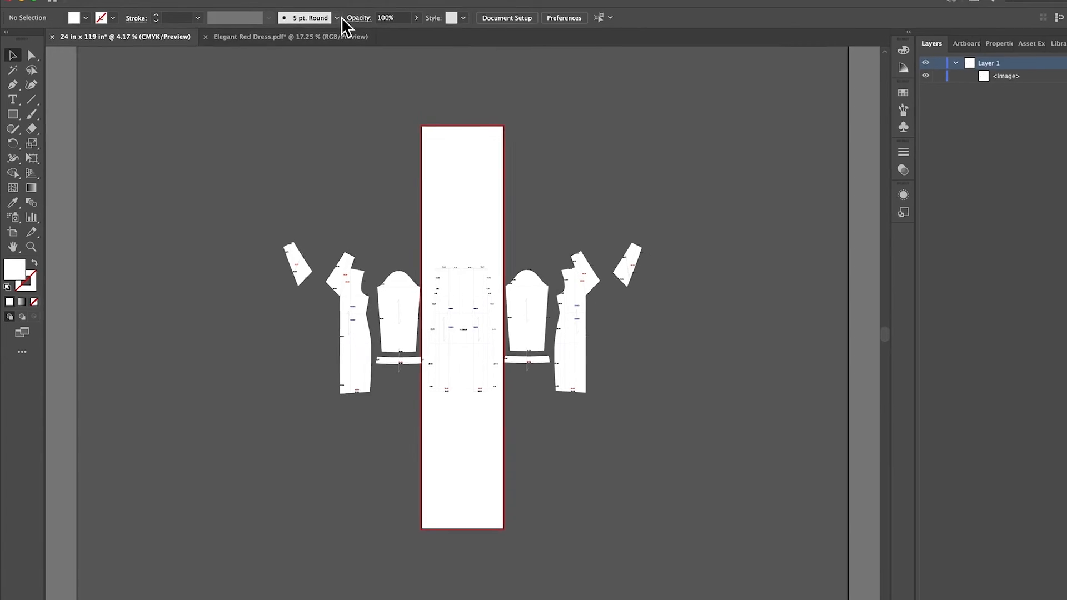
pyautogui.click(351, 8)
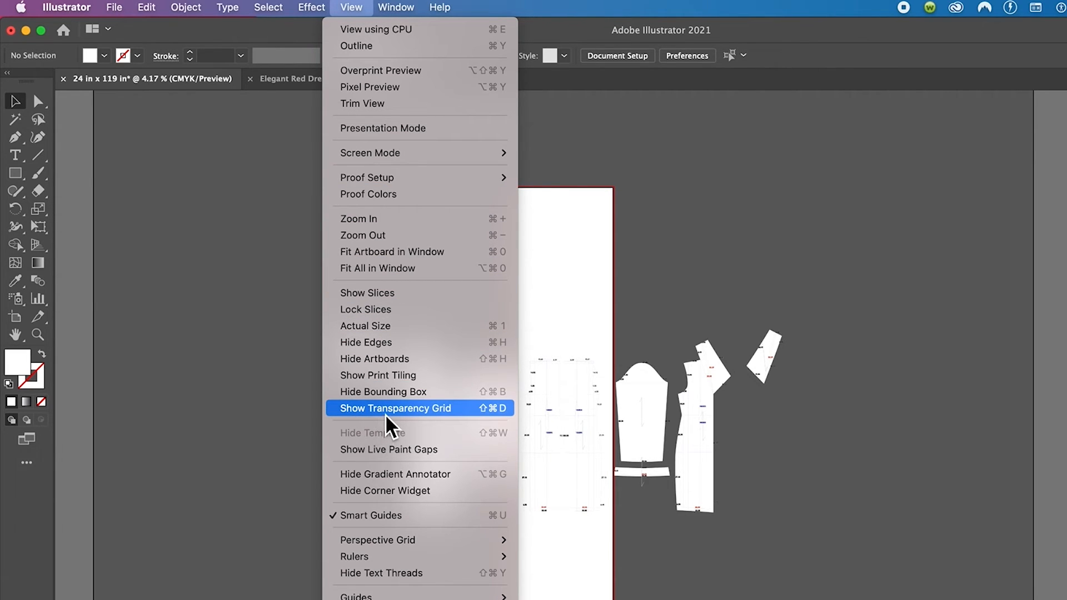
pyautogui.click(418, 414)
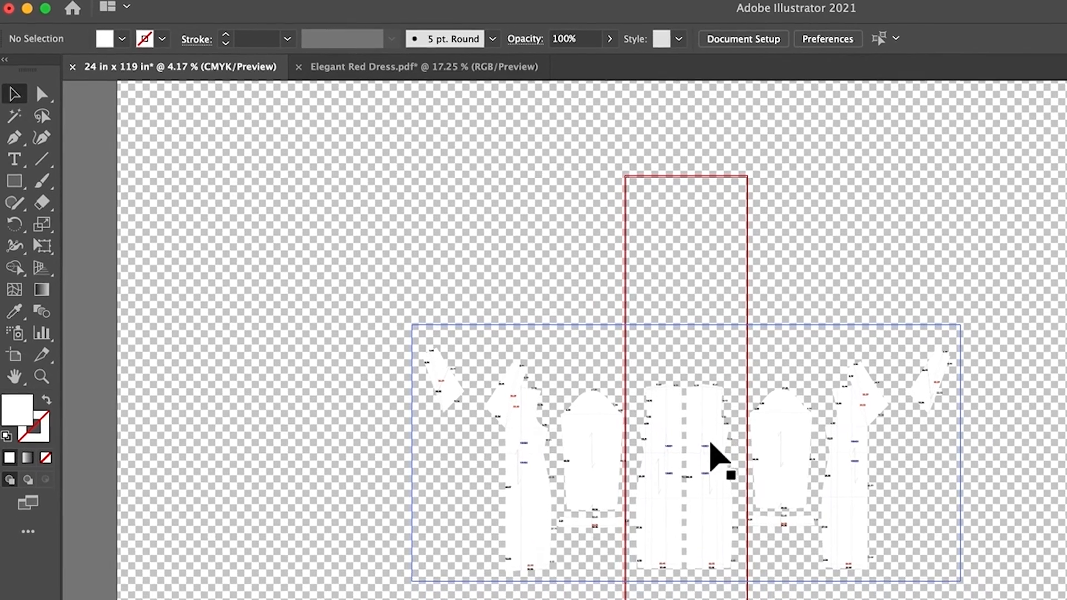
# Move the pattern image to the artboard's upper end so the top edges meet, at about X 9.28 in and Y 25.72 in.
pyautogui.moveTo(765, 490); pyautogui.dragTo(745, 409)
pyautogui.moveTo(614, 329); pyautogui.dragTo(611, 329)
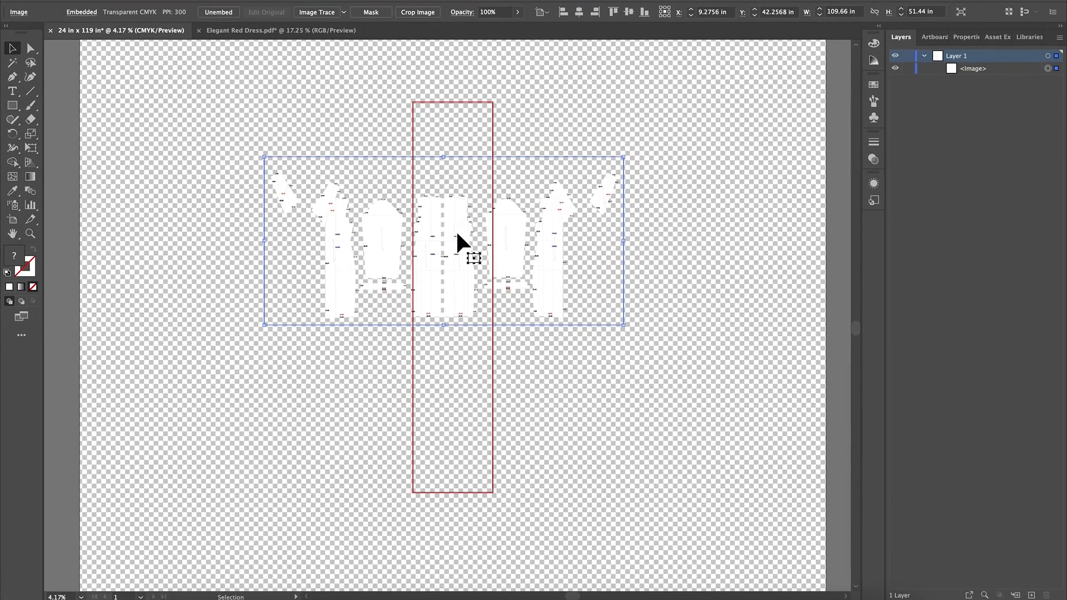
pyautogui.moveTo(528, 274); pyautogui.dragTo(526, 250)
pyautogui.moveTo(455, 212); pyautogui.dragTo(456, 212)
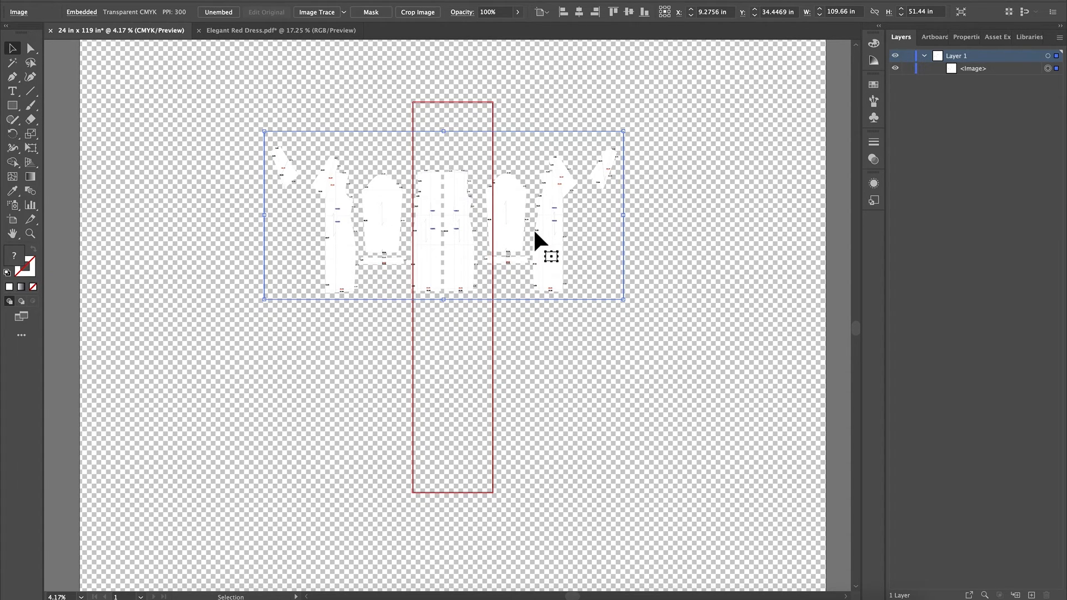
pyautogui.moveTo(515, 214); pyautogui.dragTo(514, 185)
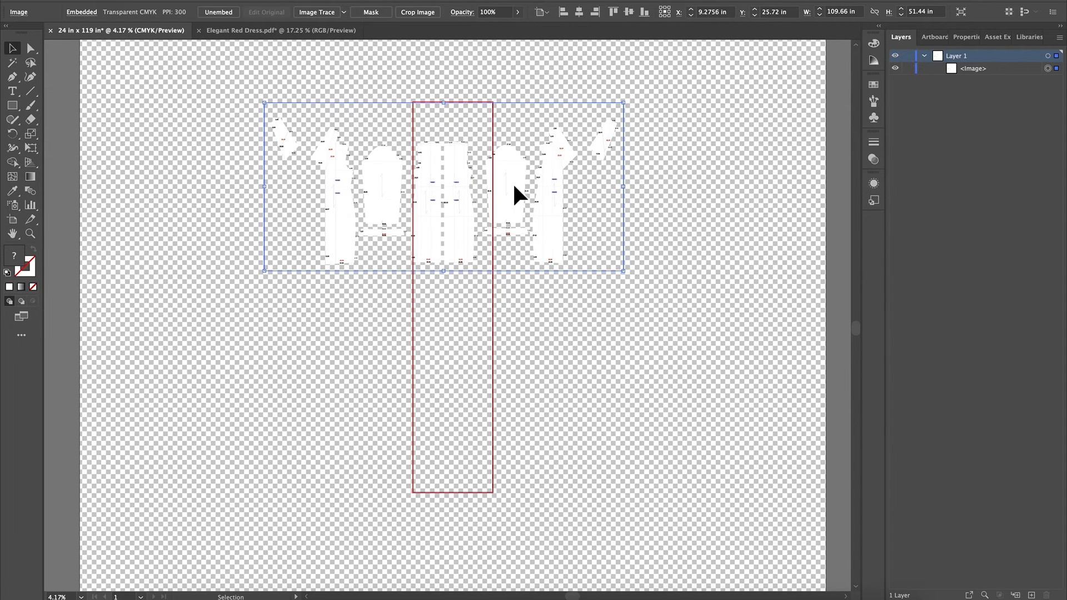
# Duplicate the pattern image about 46.5 in below the original and repeat the duplication several times to stack further copies.
pyautogui.keyDown('alt'); pyautogui.moveTo(514, 187); pyautogui.dragTo(521, 340); pyautogui.keyUp('alt')
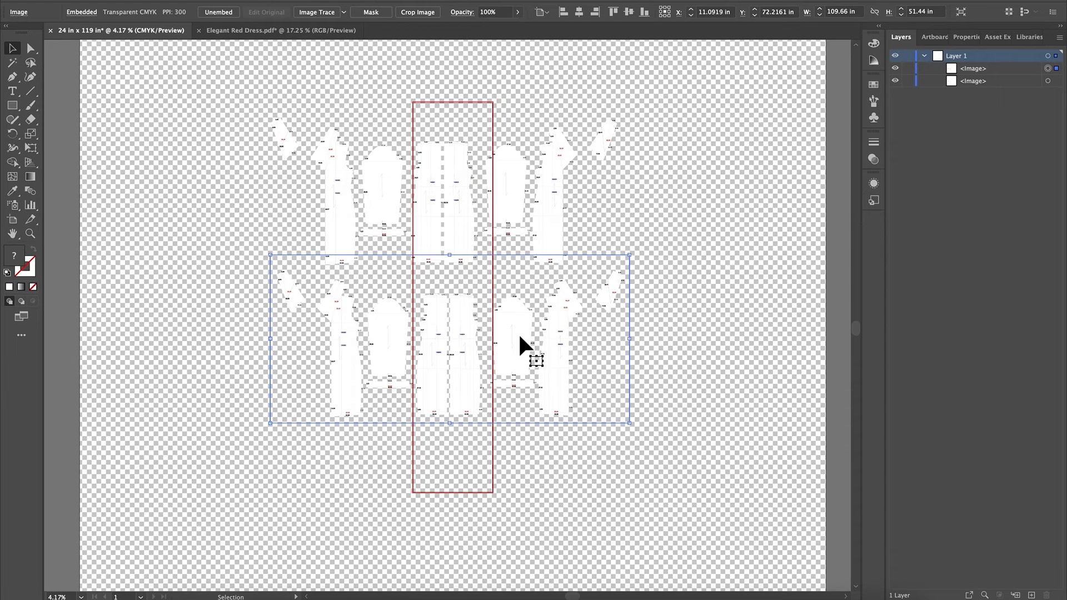
pyautogui.hotkey('ctrl', 'd')
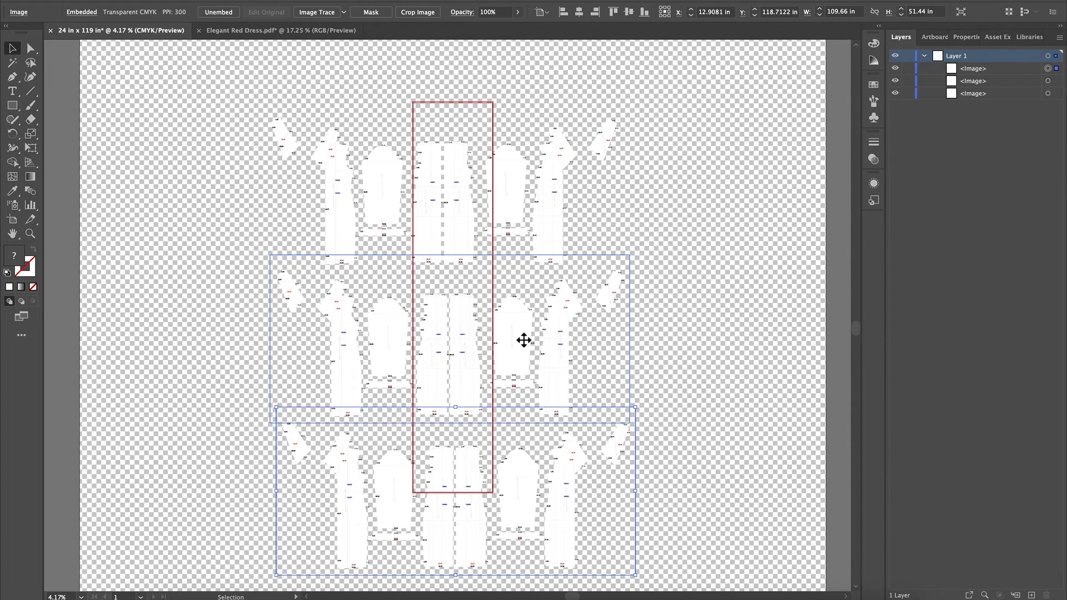
pyautogui.hotkey('ctrl', 'd')
pyautogui.hotkey('ctrl', 'd')
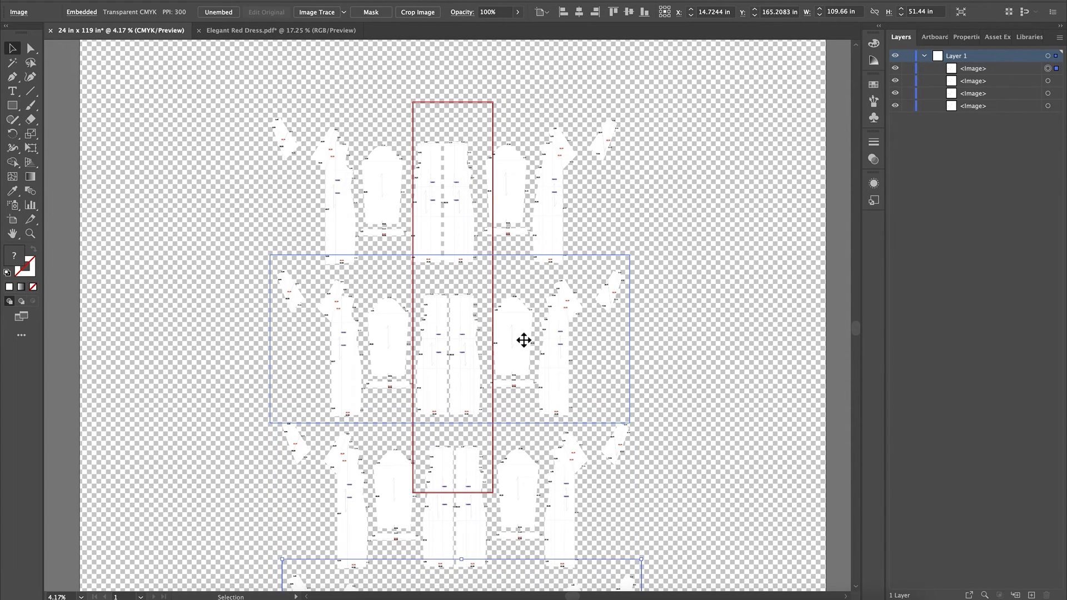
pyautogui.hotkey('ctrl', 'd')
pyautogui.hotkey('ctrl', 'd')
pyautogui.hotkey('ctrl', 'd')
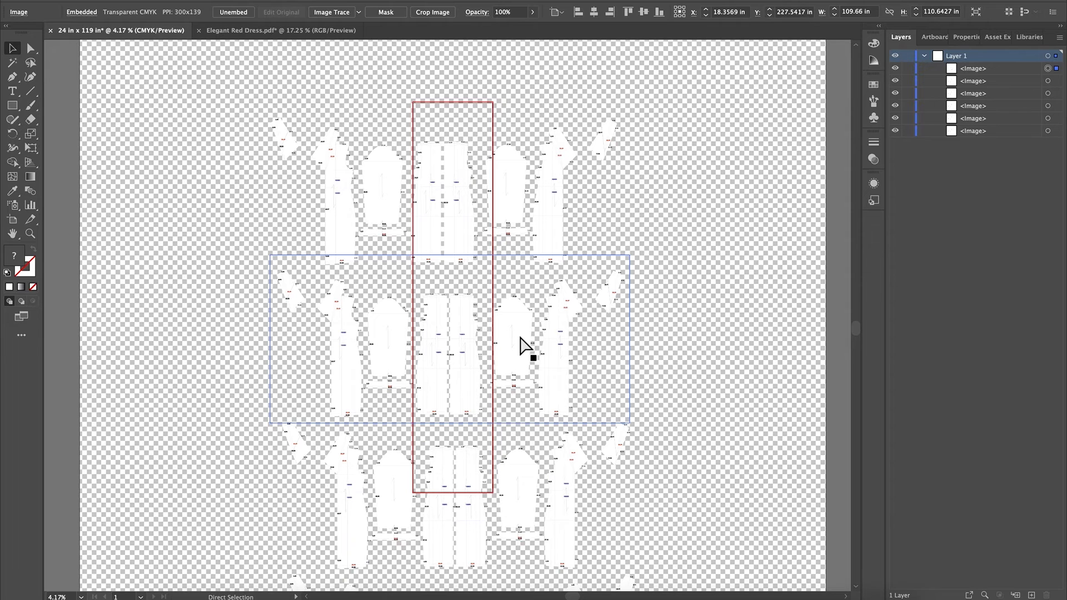
pyautogui.hotkey('ctrl', 'd')
pyautogui.hotkey('ctrl', 'd')
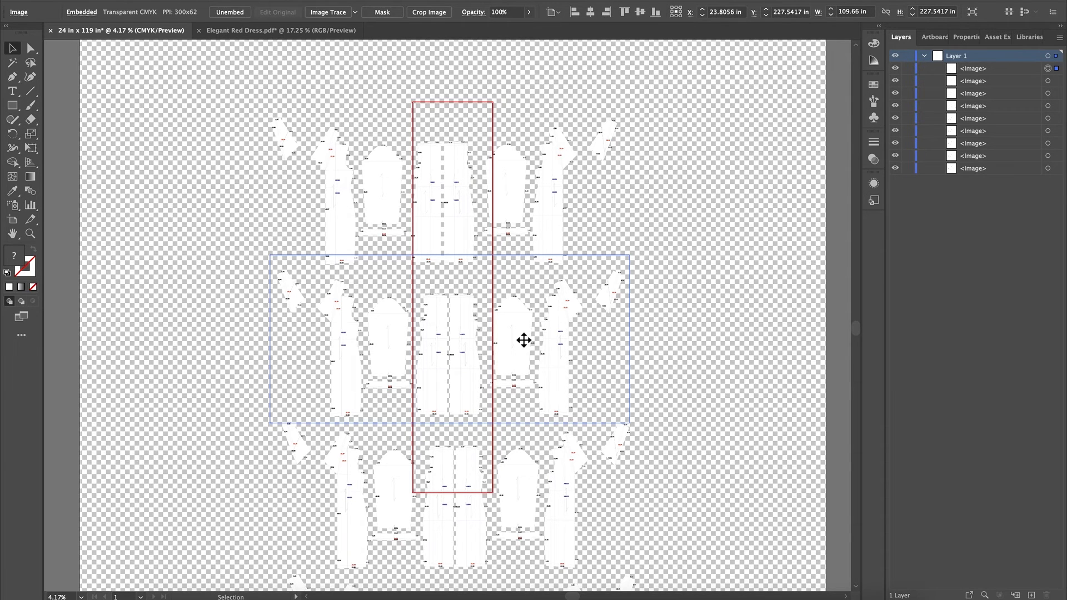
# Crop the uppermost pattern copy to its small outer-left piece, about 13.53 x 21.84 in, and move that piece closer to the artboard.
pyautogui.scroll(-10, 523, 340)
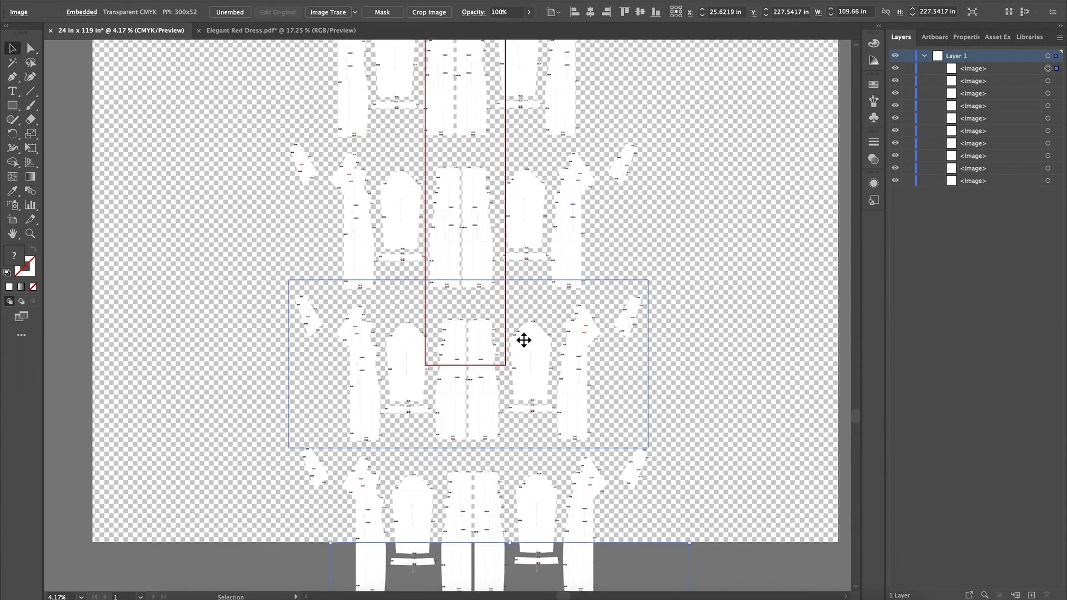
pyautogui.scroll(10, 524, 340)
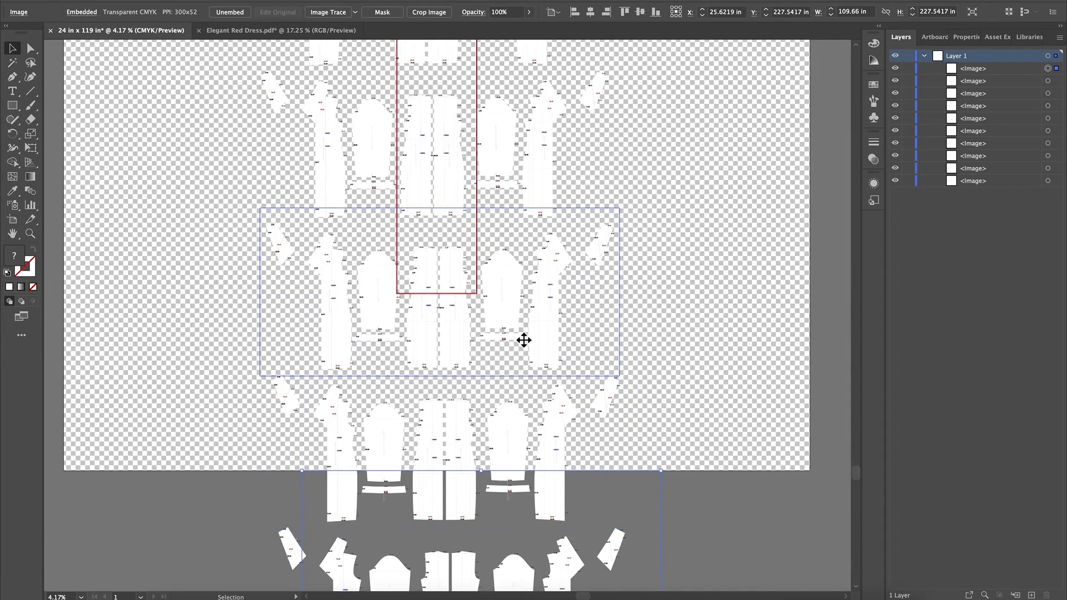
pyautogui.scroll(-1, 524, 340)
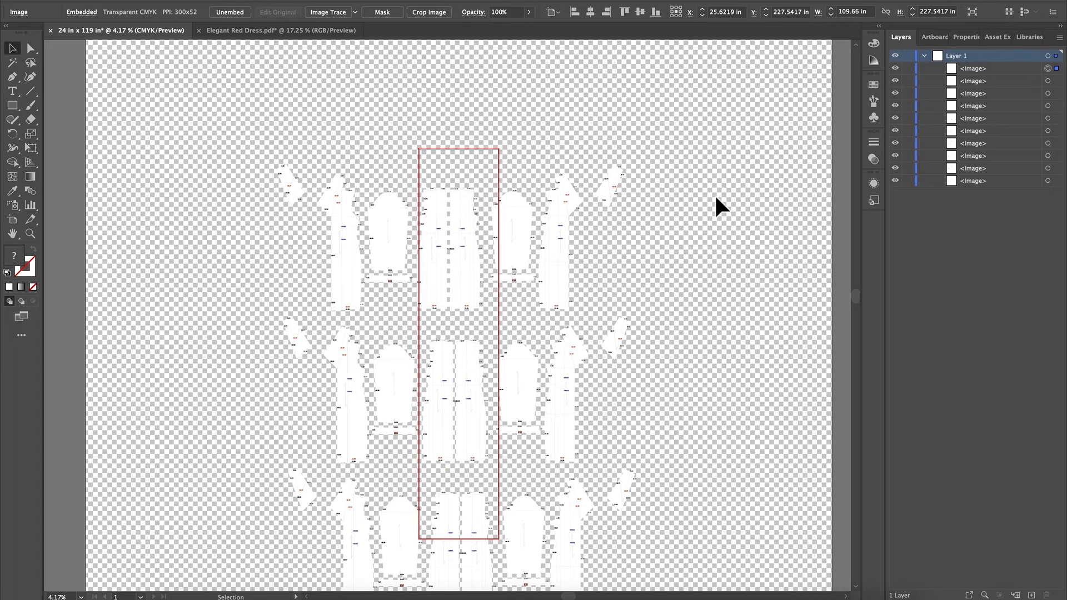
pyautogui.moveTo(457, 282); pyautogui.dragTo(463, 243)
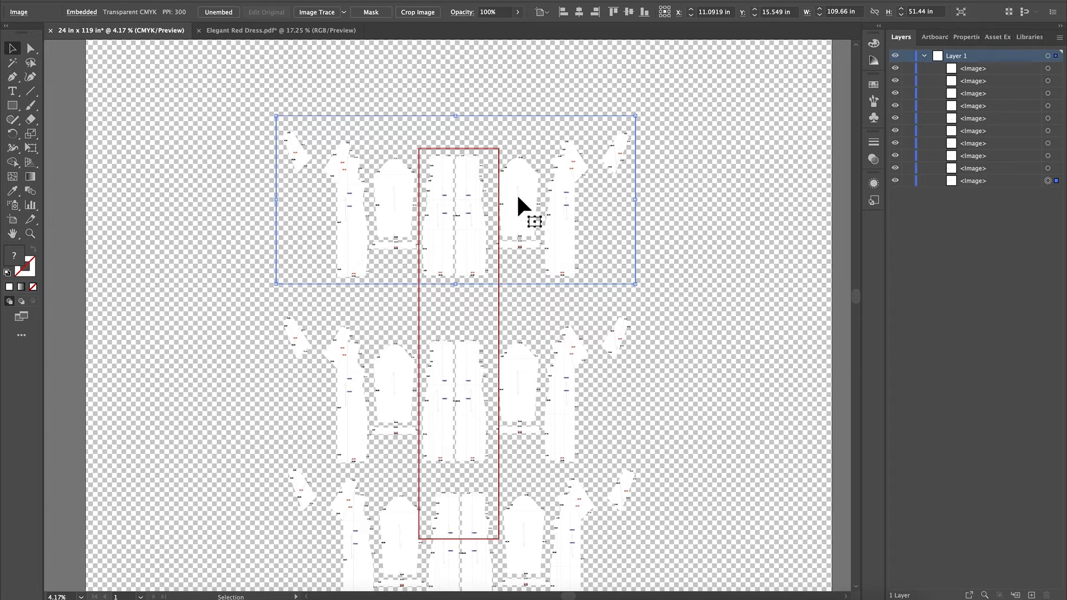
pyautogui.click(417, 15)
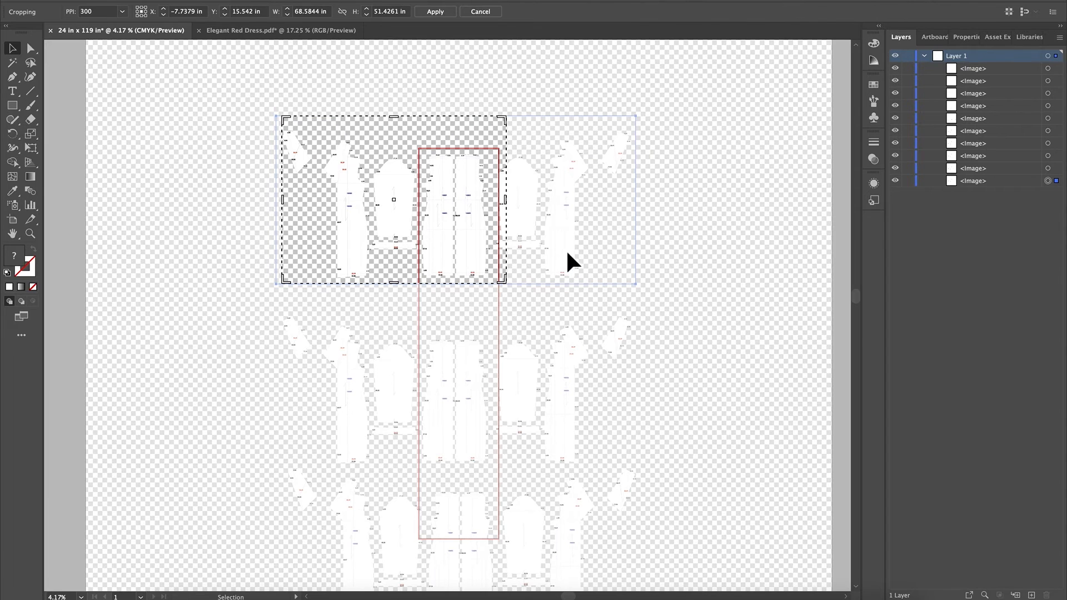
pyautogui.moveTo(503, 201); pyautogui.dragTo(319, 174)
pyautogui.moveTo(302, 280); pyautogui.dragTo(306, 202)
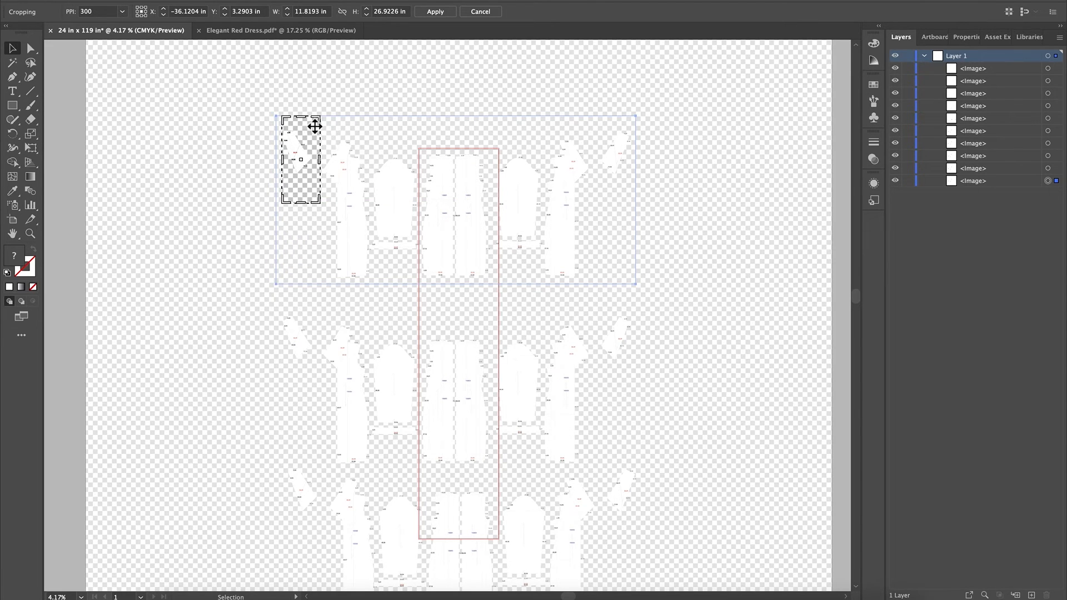
pyautogui.moveTo(289, 168); pyautogui.dragTo(277, 167)
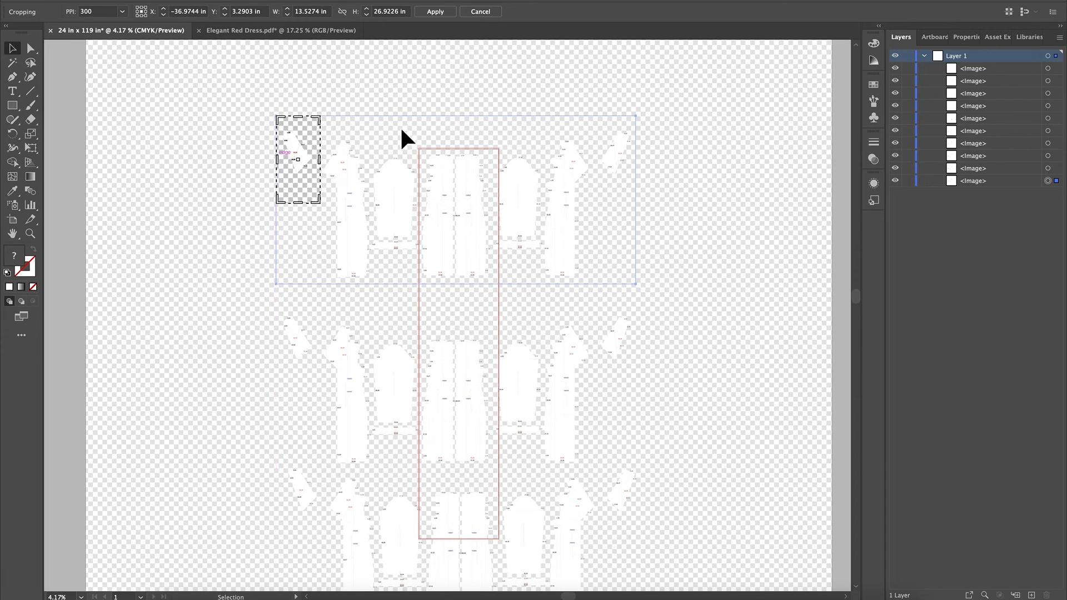
pyautogui.moveTo(304, 204); pyautogui.dragTo(304, 187)
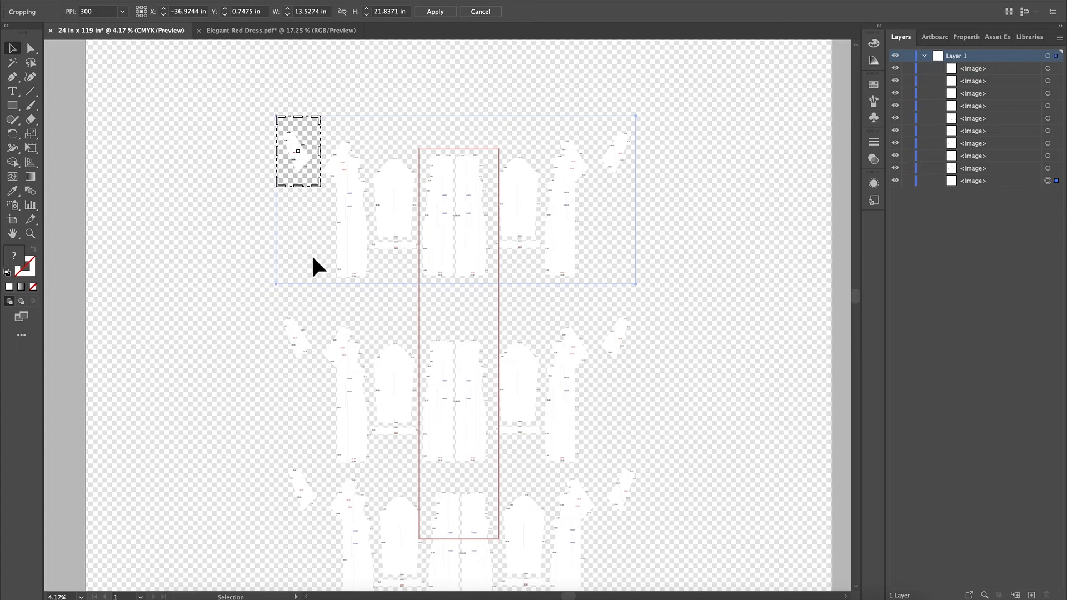
pyautogui.press('Return')
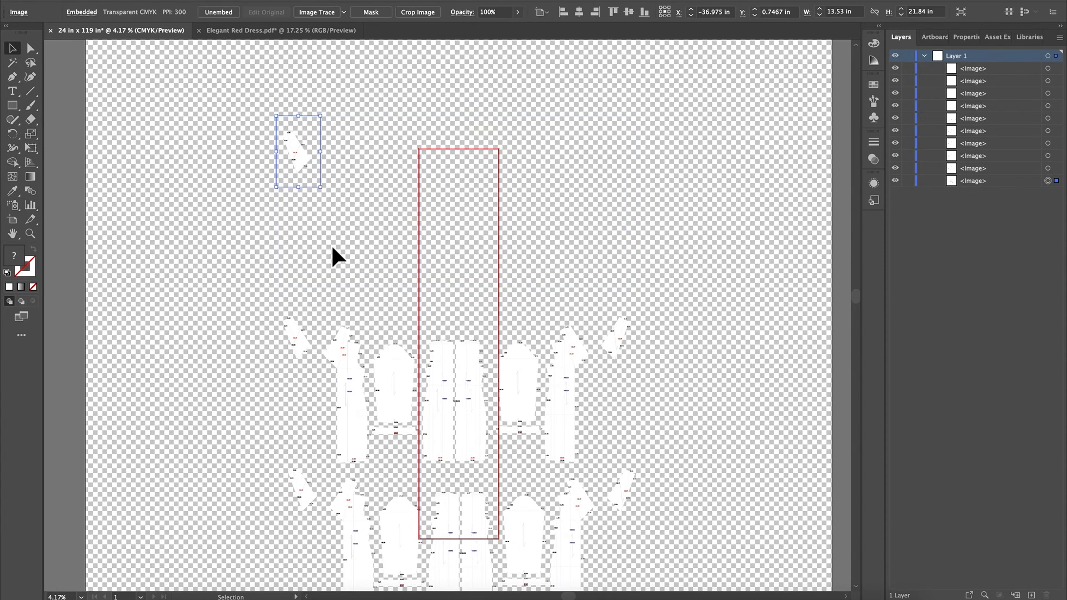
pyautogui.moveTo(302, 150); pyautogui.dragTo(336, 167)
# Move the second pattern copy upward and crop it to the long left side panel, about 20.86 x 51.44 in.
pyautogui.moveTo(456, 383); pyautogui.dragTo(444, 292)
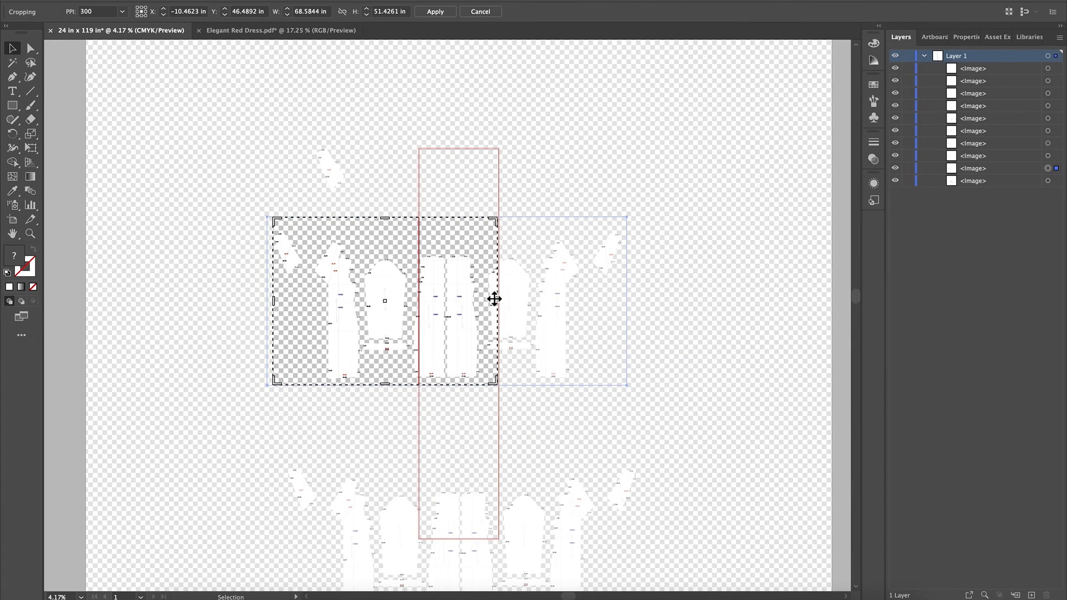
pyautogui.moveTo(499, 301); pyautogui.dragTo(370, 302)
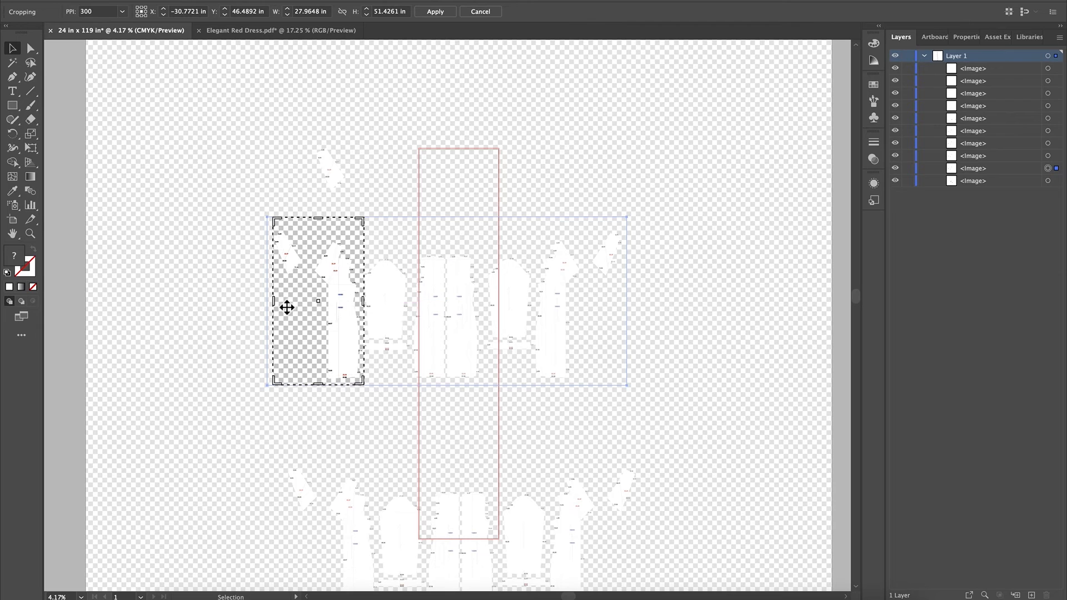
pyautogui.moveTo(276, 306); pyautogui.dragTo(304, 306)
pyautogui.moveTo(344, 391); pyautogui.dragTo(343, 385)
pyautogui.moveTo(364, 301)
pyautogui.mouseDown()
pyautogui.moveTo(400, 305)
pyautogui.moveTo(370, 307)
pyautogui.mouseUp()
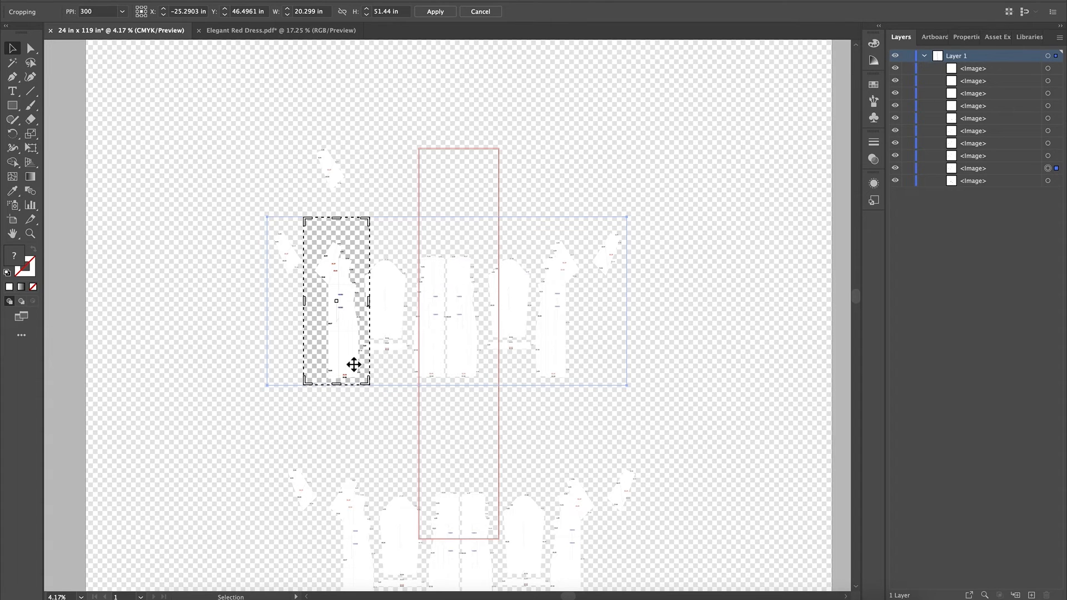
pyautogui.moveTo(369, 305); pyautogui.dragTo(371, 306)
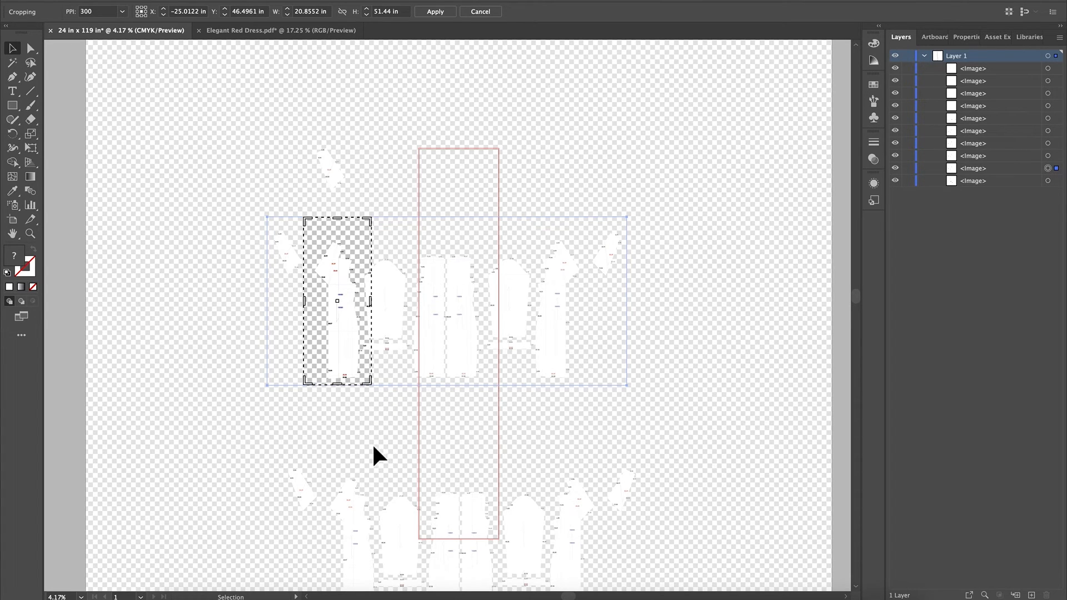
pyautogui.press('Return')
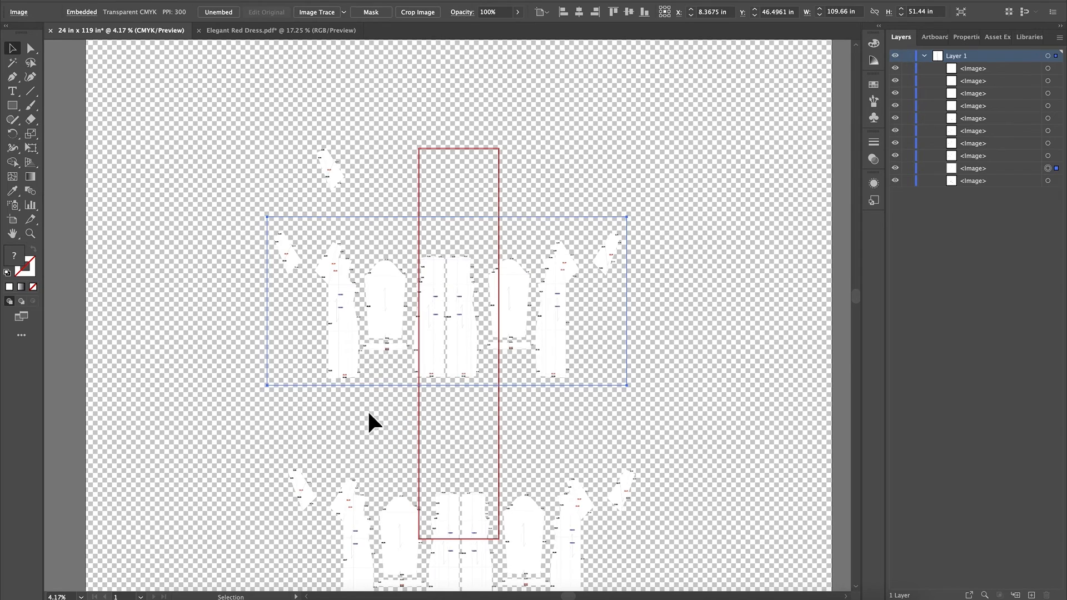
# Move the third pattern copy upward and crop it to the left sleeve with its cuff, about 16.9 x 38.29 in.
pyautogui.scroll(-5, 554, 498)
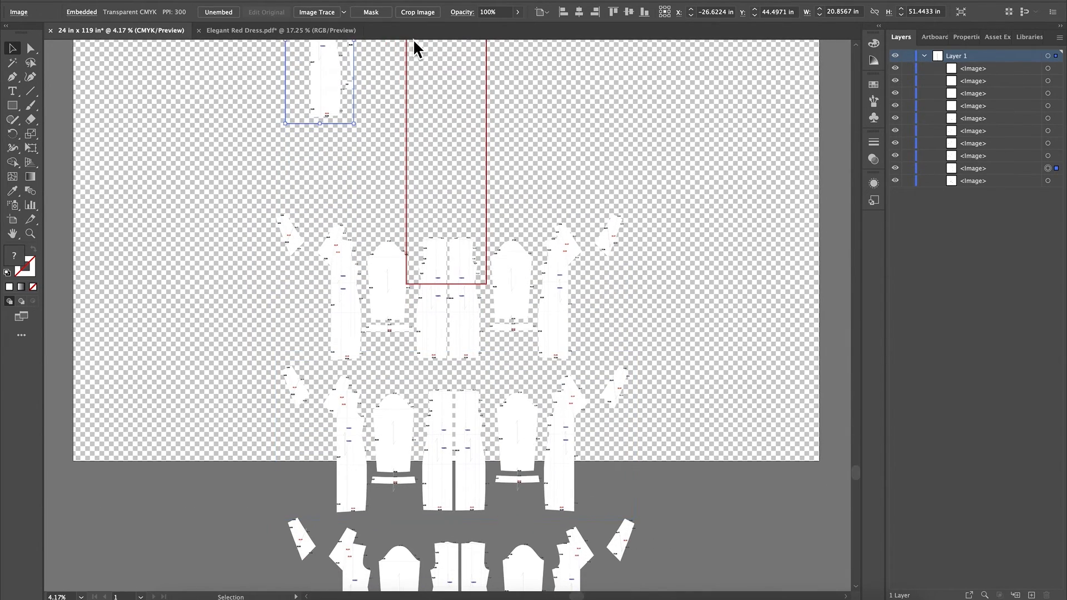
pyautogui.click(423, 12)
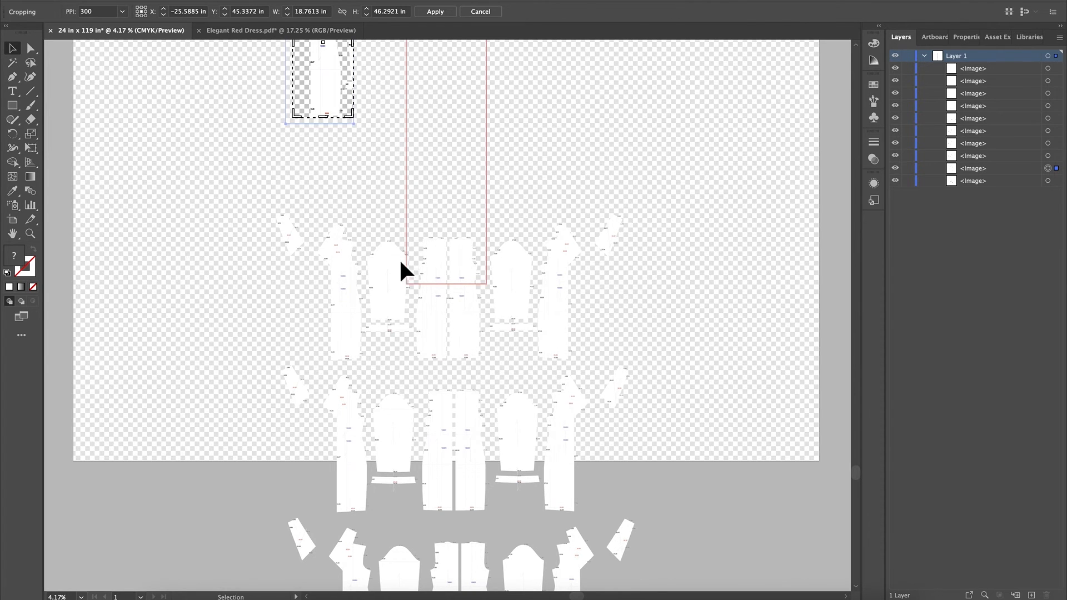
pyautogui.moveTo(327, 84); pyautogui.dragTo(424, 336)
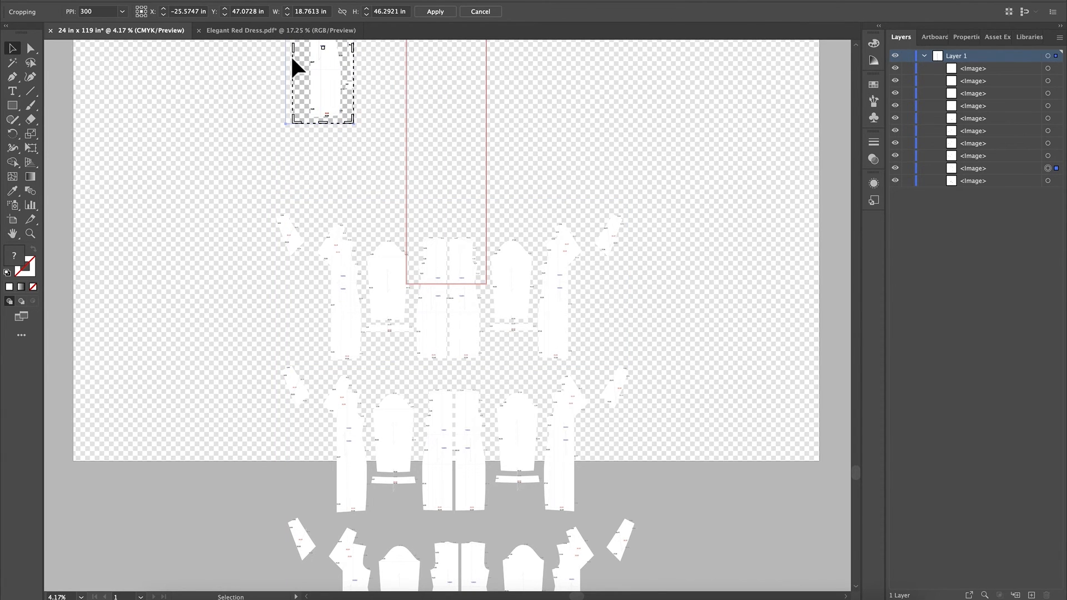
pyautogui.moveTo(452, 274); pyautogui.dragTo(466, 205)
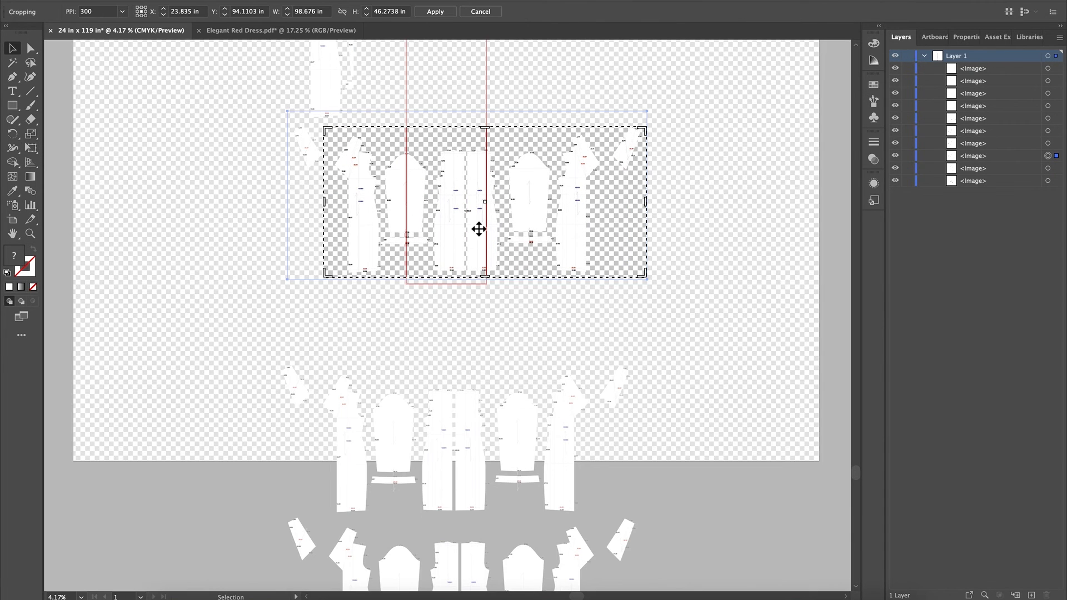
pyautogui.moveTo(633, 206); pyautogui.dragTo(432, 201)
pyautogui.moveTo(325, 203); pyautogui.dragTo(434, 207)
pyautogui.moveTo(410, 280); pyautogui.dragTo(409, 260)
pyautogui.moveTo(415, 127); pyautogui.dragTo(415, 134)
pyautogui.press('Return')
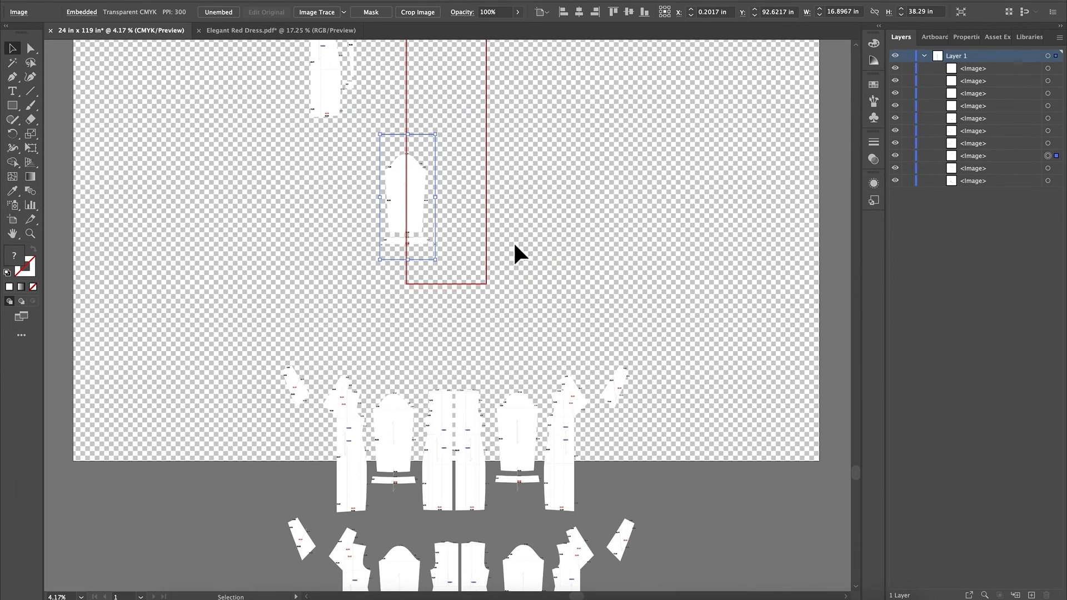
# Move the cropped left sleeve onto the artboard and bring the fourth pattern copy up towards the artboard's lower end.
pyautogui.moveTo(415, 196); pyautogui.dragTo(356, 190)
pyautogui.moveTo(443, 466); pyautogui.dragTo(450, 328)
pyautogui.moveTo(364, 162); pyautogui.dragTo(470, 43)
# Crop the fourth pattern copy to the central pair of panels, about 24.25 x 44.66 in, and place it left of the artboard.
pyautogui.moveTo(456, 299); pyautogui.dragTo(446, 212)
pyautogui.click(421, 12)
pyautogui.moveTo(276, 212); pyautogui.dragTo(408, 229)
pyautogui.moveTo(501, 212); pyautogui.dragTo(486, 212)
pyautogui.moveTo(447, 125); pyautogui.dragTo(446, 149)
pyautogui.press('Return')
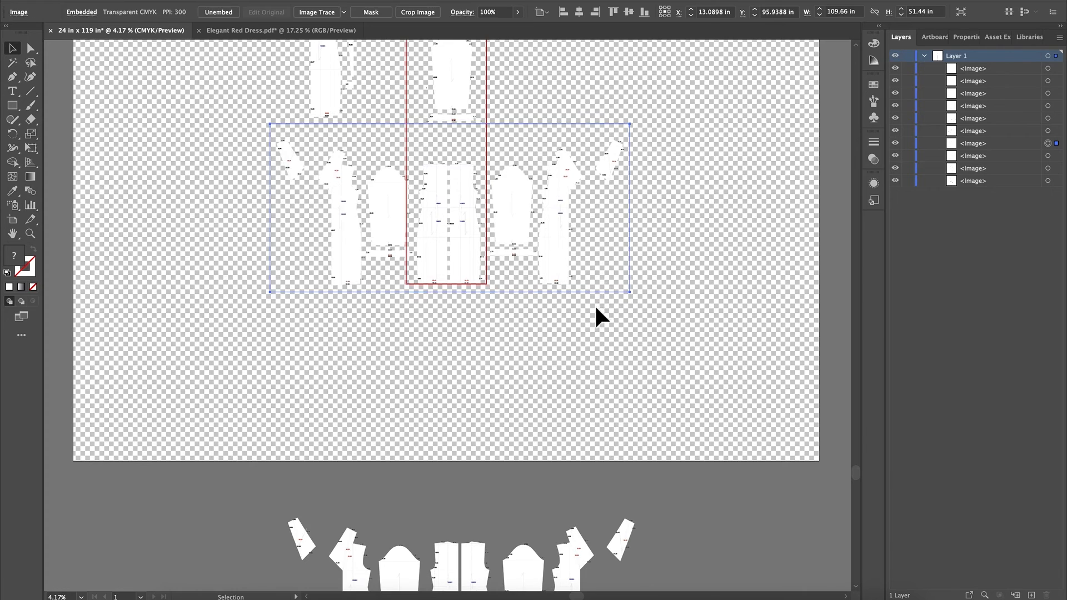
pyautogui.moveTo(464, 245); pyautogui.dragTo(337, 241)
# Crop the fifth pattern copy to the right sleeve with its cuff, about 17.17 x 43.77 in, and place it right of the artboard.
pyautogui.moveTo(556, 533); pyautogui.dragTo(669, 125)
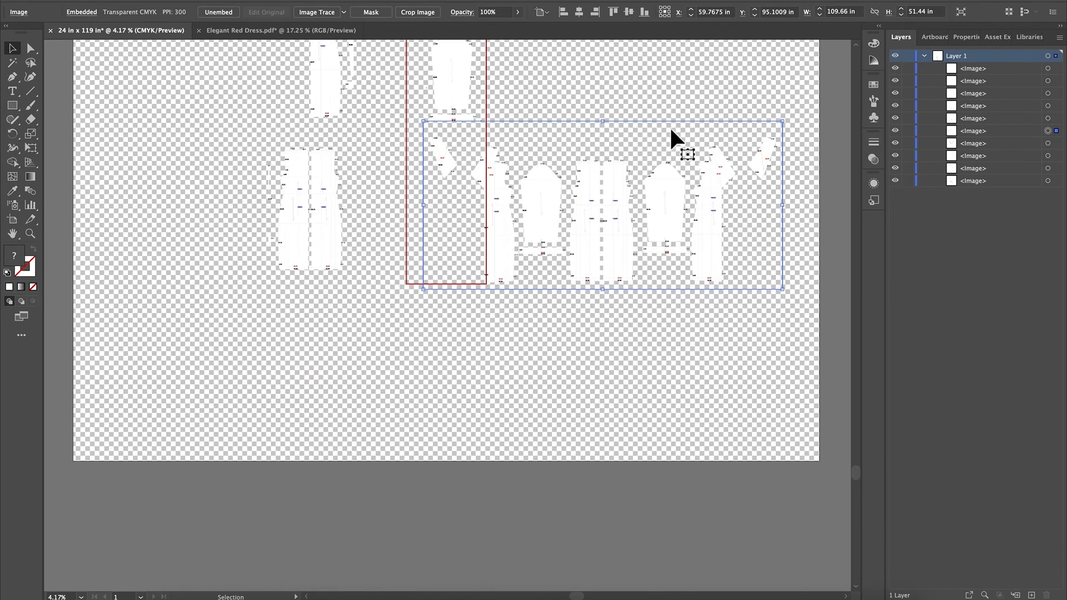
pyautogui.click(417, 12)
pyautogui.moveTo(557, 210); pyautogui.dragTo(643, 221)
pyautogui.moveTo(777, 204); pyautogui.dragTo(692, 214)
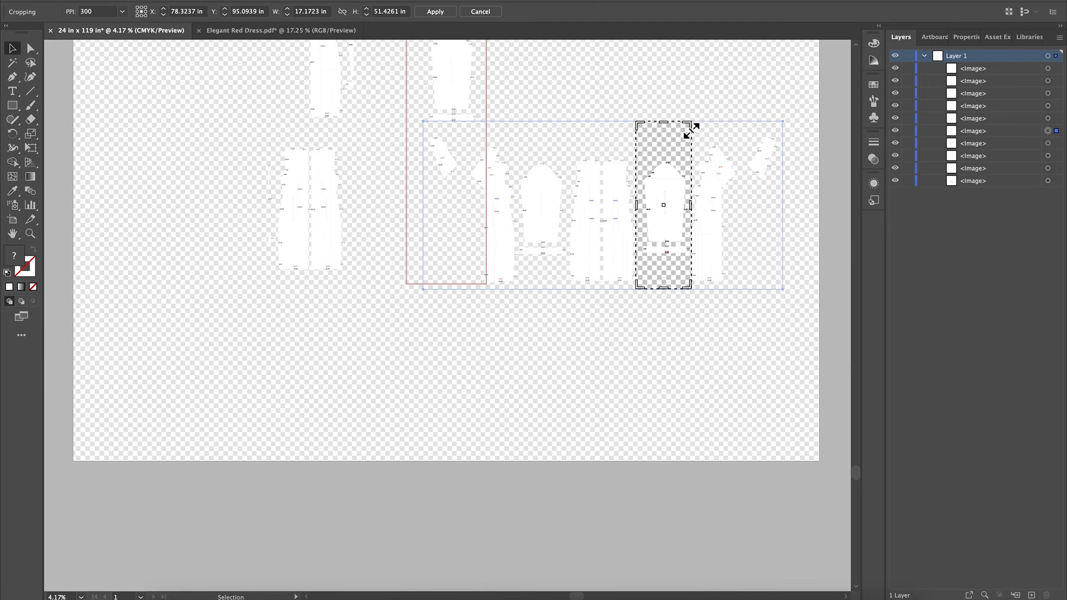
pyautogui.moveTo(664, 123); pyautogui.dragTo(663, 135)
pyautogui.moveTo(663, 289); pyautogui.dragTo(664, 276)
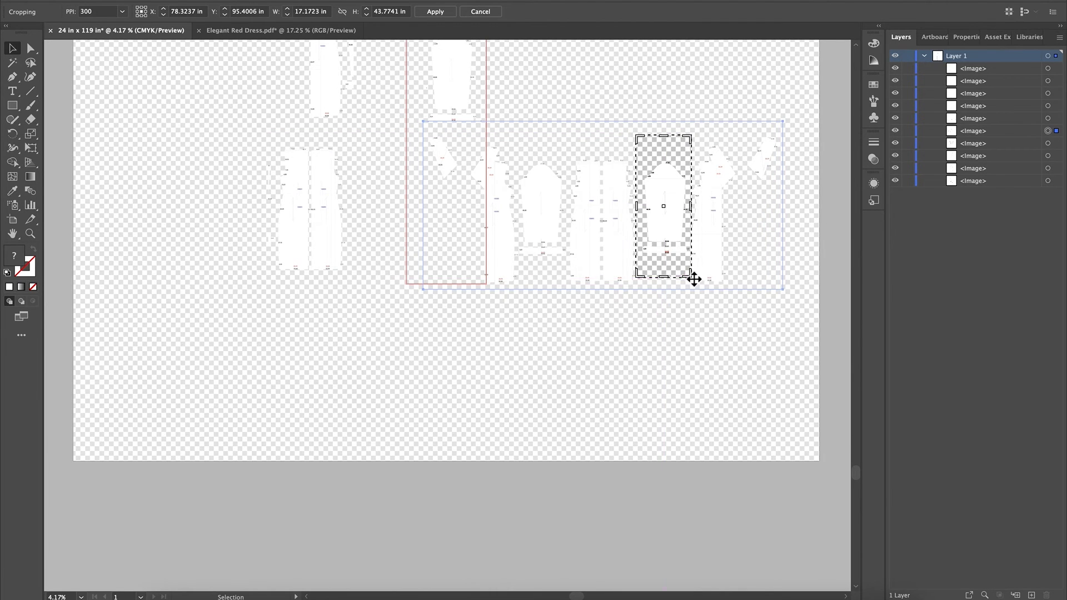
pyautogui.press('Return')
pyautogui.moveTo(678, 226); pyautogui.dragTo(588, 195)
# Crop the sixth pattern copy to the long right side panel, about 19.52 x 51.43 in, and place it beside the right sleeve.
pyautogui.scroll(-3, 550, 450)
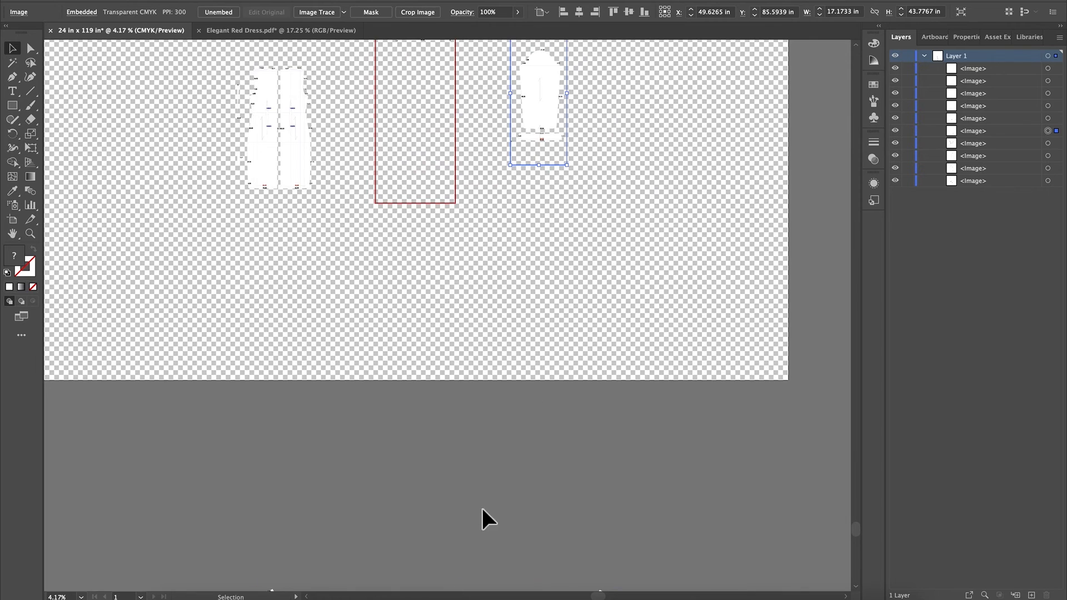
pyautogui.scroll(-3, 482, 506)
pyautogui.moveTo(476, 572); pyautogui.dragTo(691, 186)
pyautogui.scroll(3, 686, 211)
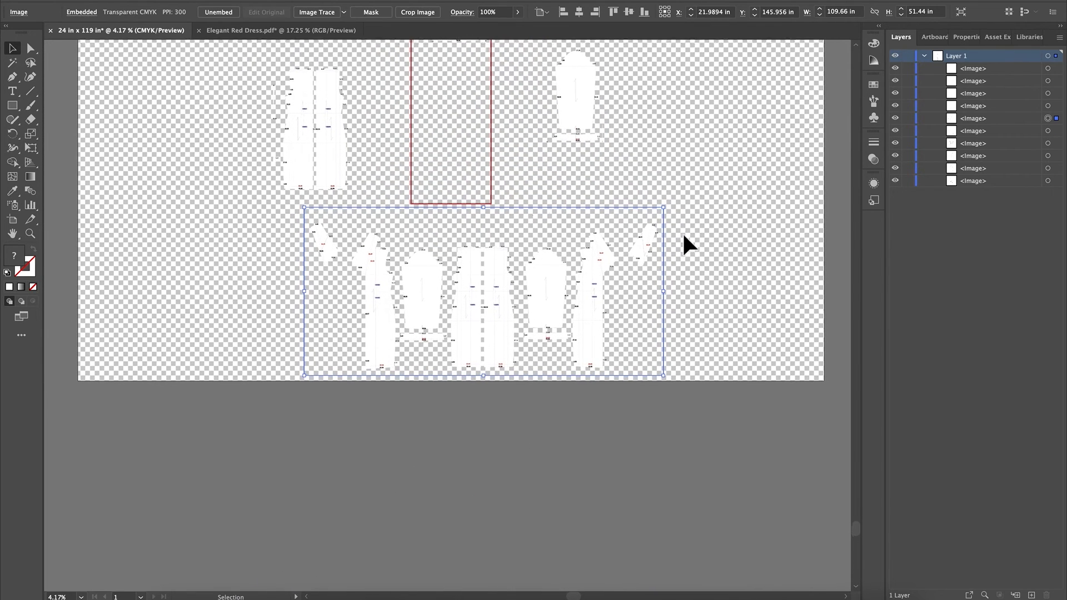
pyautogui.click(422, 12)
pyautogui.moveTo(365, 287); pyautogui.dragTo(625, 294)
pyautogui.moveTo(537, 296); pyautogui.dragTo(559, 293)
pyautogui.moveTo(626, 293); pyautogui.dragTo(647, 135)
pyautogui.press('Return')
pyautogui.press('super+minus')
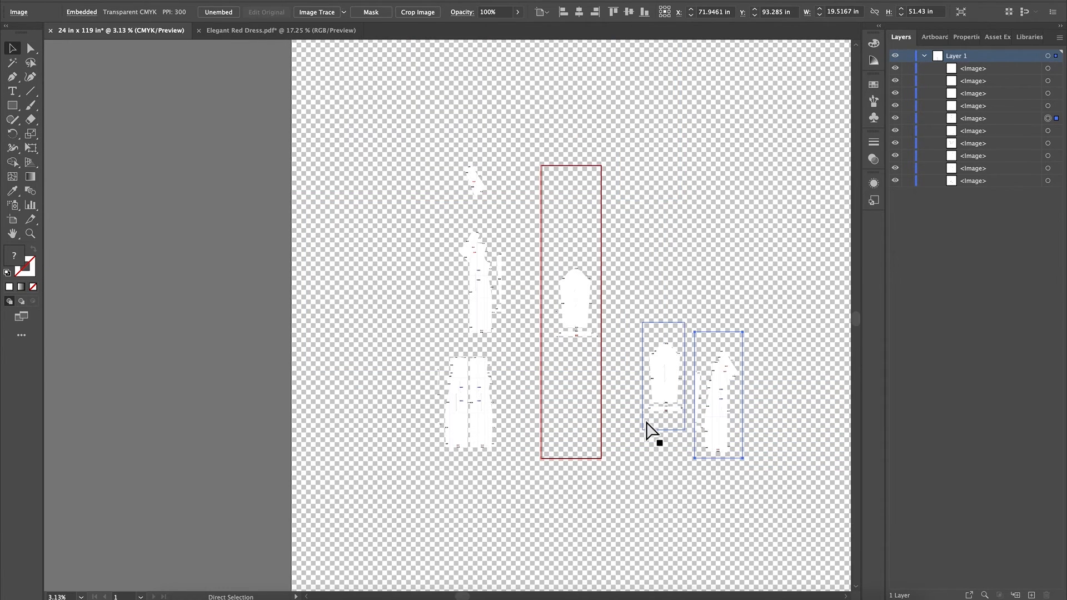
# Crop the seventh pattern copy to its small outer-right piece, about 13.54 x 24.35 in, and move it near the artboard's upper end.
pyautogui.scroll(-5, 577, 418)
pyautogui.hscroll(3, 577, 418)
pyautogui.moveTo(325, 588); pyautogui.dragTo(310, 329)
pyautogui.moveTo(461, 372); pyautogui.dragTo(425, 286)
pyautogui.click(432, 13)
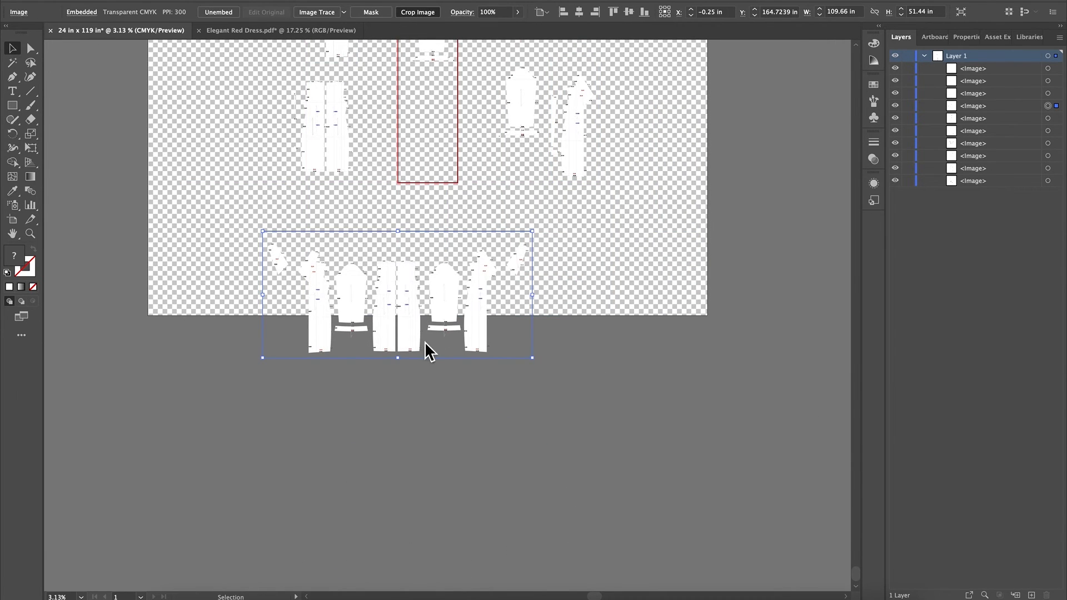
pyautogui.moveTo(406, 297); pyautogui.dragTo(503, 300)
pyautogui.moveTo(524, 358); pyautogui.dragTo(510, 290)
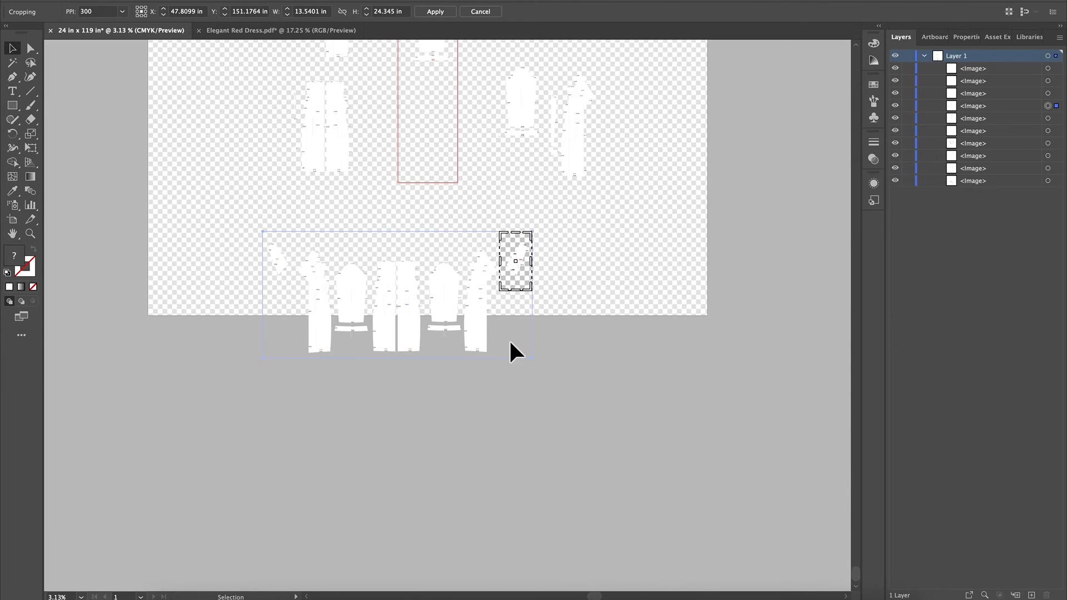
pyautogui.press('Return')
pyautogui.scroll(5, 608, 294)
pyautogui.moveTo(548, 539); pyautogui.dragTo(594, 162)
# Move the left sleeve to the artboard's upper end and bring the right sleeve up beside the artboard at about X 40.91, Y 25.02 in.
pyautogui.click(671, 271)
pyautogui.moveTo(595, 436); pyautogui.dragTo(600, 296)
pyautogui.moveTo(362, 297); pyautogui.dragTo(373, 285)
pyautogui.moveTo(605, 290)
pyautogui.mouseDown()
pyautogui.moveTo(562, 291)
pyautogui.moveTo(613, 306)
pyautogui.mouseUp()
pyautogui.moveTo(561, 379); pyautogui.dragTo(547, 266)
pyautogui.moveTo(452, 306); pyautogui.dragTo(443, 220)
pyautogui.moveTo(529, 269); pyautogui.dragTo(529, 245)
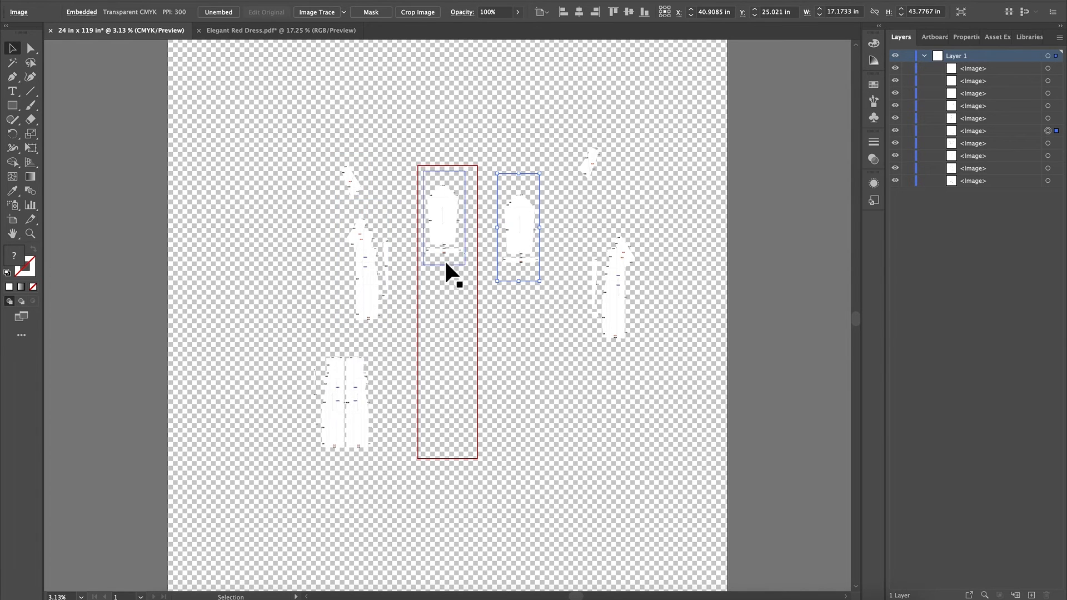
# Stack the central pair of panels, the right side panel and a sleeve from the upper to the lower end of the artboard.
pyautogui.moveTo(347, 399); pyautogui.dragTo(461, 348)
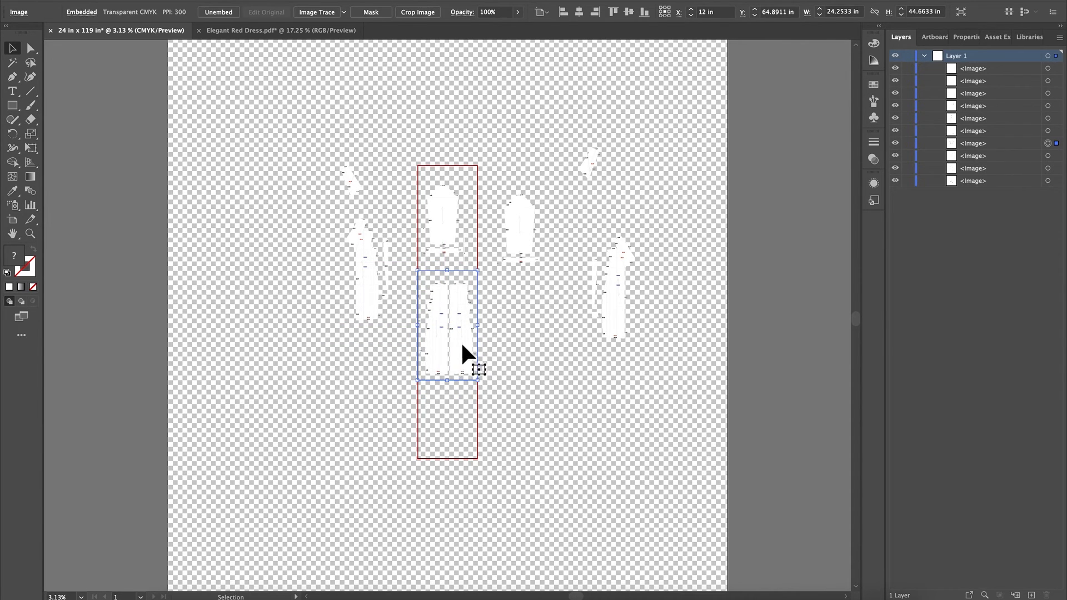
pyautogui.moveTo(436, 217); pyautogui.dragTo(522, 370)
pyautogui.moveTo(447, 360); pyautogui.dragTo(446, 249)
pyautogui.click(621, 316)
pyautogui.moveTo(621, 317); pyautogui.dragTo(455, 345)
pyautogui.moveTo(532, 375); pyautogui.dragTo(443, 428)
# Try to fit the second sleeve onto the artboard and fine-tune the positions of the stacked pattern pieces.
pyautogui.moveTo(542, 253); pyautogui.dragTo(473, 425)
pyautogui.hotkey('ctrl', '=')
pyautogui.press('super+minus')
pyautogui.moveTo(457, 219); pyautogui.dragTo(450, 220)
pyautogui.moveTo(444, 326); pyautogui.dragTo(432, 319)
pyautogui.moveTo(471, 409); pyautogui.dragTo(430, 308)
pyautogui.moveTo(465, 319); pyautogui.dragTo(462, 318)
pyautogui.moveTo(438, 420); pyautogui.dragTo(436, 393)
# Try the left side panel on the artboard, then place it at about X 34.68, Y 69.79 in beside the second sleeve outside.
pyautogui.moveTo(370, 288); pyautogui.dragTo(467, 421)
pyautogui.moveTo(455, 229)
pyautogui.mouseDown()
pyautogui.moveTo(466, 233)
pyautogui.moveTo(455, 231)
pyautogui.mouseUp()
pyautogui.moveTo(434, 296); pyautogui.dragTo(431, 290)
pyautogui.moveTo(461, 315); pyautogui.dragTo(552, 291)
pyautogui.moveTo(472, 389); pyautogui.dragTo(513, 344)
pyautogui.click(561, 367)
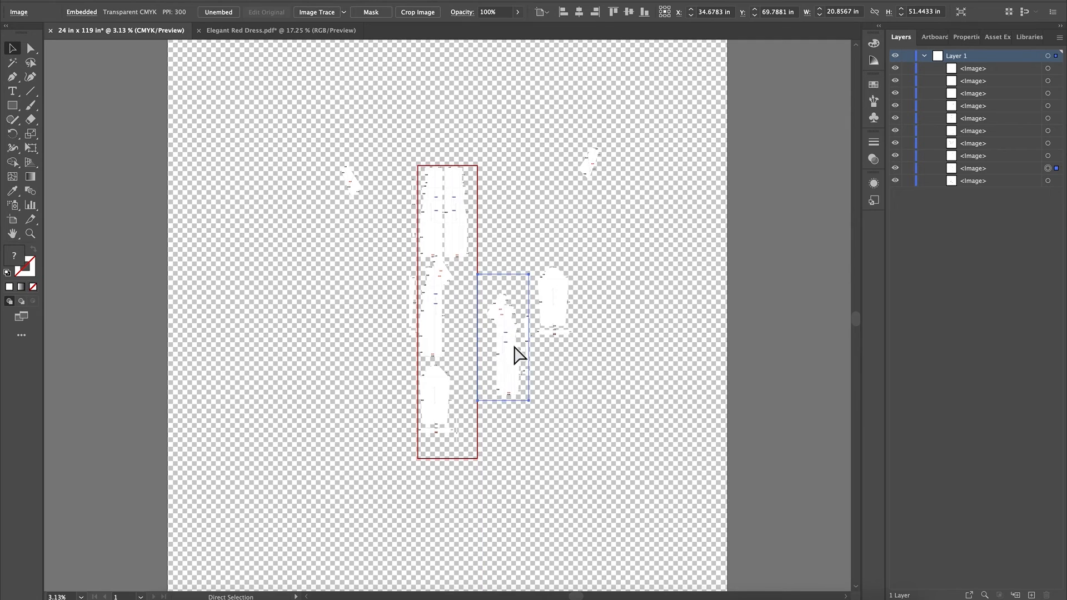
# Shift the right side panel inward on the artboard and space the left side panel and second sleeve farther apart outside it.
pyautogui.press('super+plus')
pyautogui.press('super+plus')
pyautogui.press('super+plus')
pyautogui.press('super+plus')
pyautogui.press('super+minus')
pyautogui.press('super+minus')
pyautogui.moveTo(310, 274); pyautogui.dragTo(356, 286)
pyautogui.moveTo(445, 337)
pyautogui.mouseDown()
pyautogui.moveTo(455, 348)
pyautogui.moveTo(455, 337)
pyautogui.mouseUp()
pyautogui.moveTo(548, 256); pyautogui.dragTo(626, 237)
pyautogui.moveTo(459, 318); pyautogui.dragTo(477, 258)
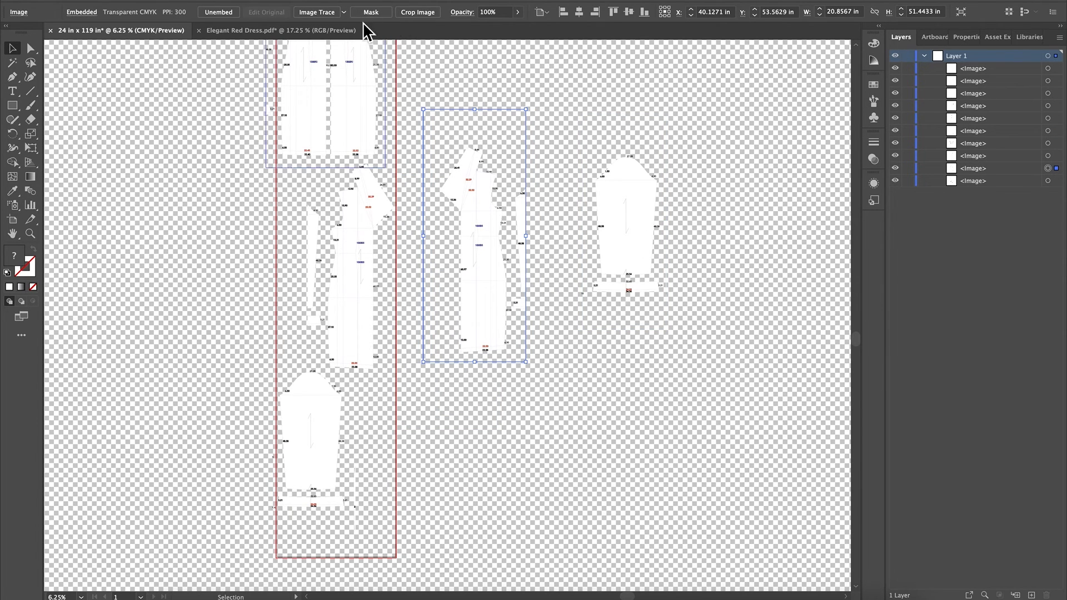
# Crop the left side panel image to about 15.74 x 43.79 in, cutting off the narrow strip beside the panel.
pyautogui.click(427, 15)
pyautogui.moveTo(525, 196); pyautogui.dragTo(512, 197)
pyautogui.moveTo(474, 257); pyautogui.dragTo(482, 356)
pyautogui.moveTo(434, 247); pyautogui.dragTo(440, 247)
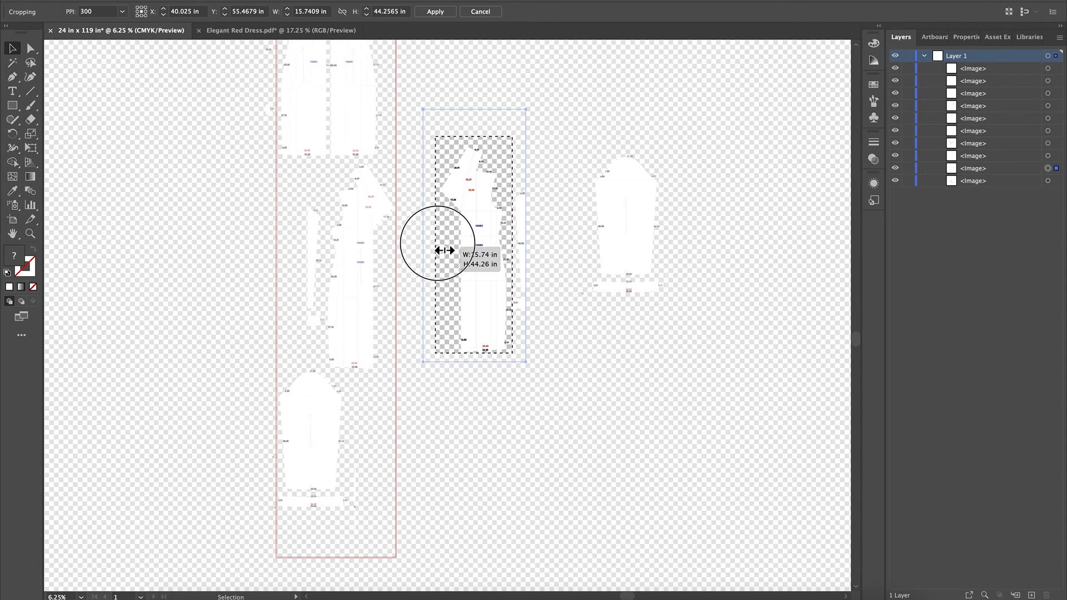
pyautogui.moveTo(474, 353); pyautogui.dragTo(480, 365)
pyautogui.moveTo(478, 139); pyautogui.dragTo(479, 144)
pyautogui.press('Return')
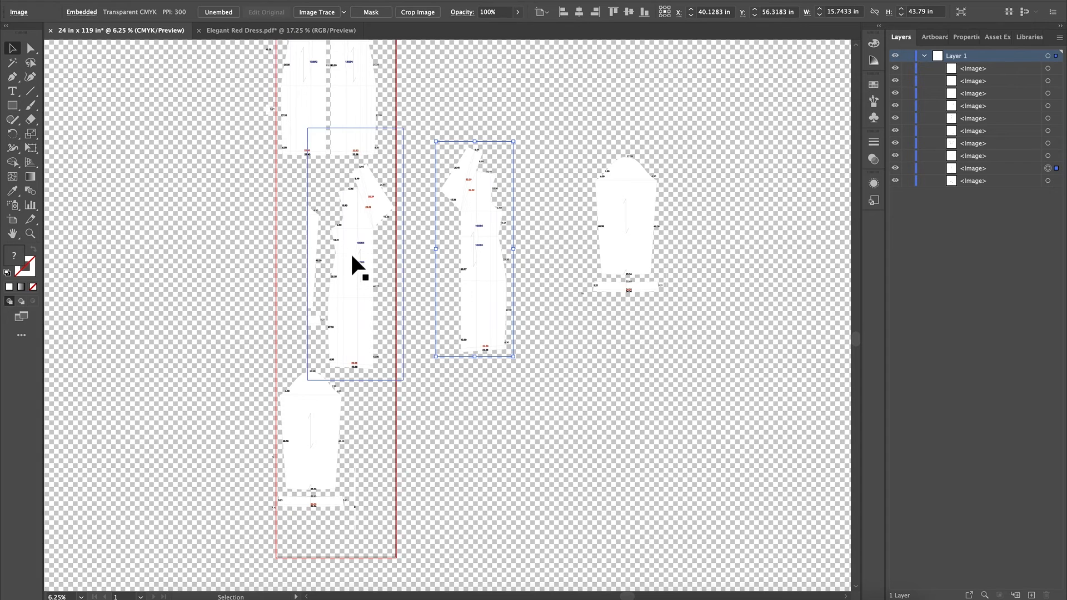
# Move the right side panel outside the artboard and crop its image to about 15.86 x 45.55 in, cutting off the narrow strip.
pyautogui.moveTo(352, 276); pyautogui.dragTo(200, 253)
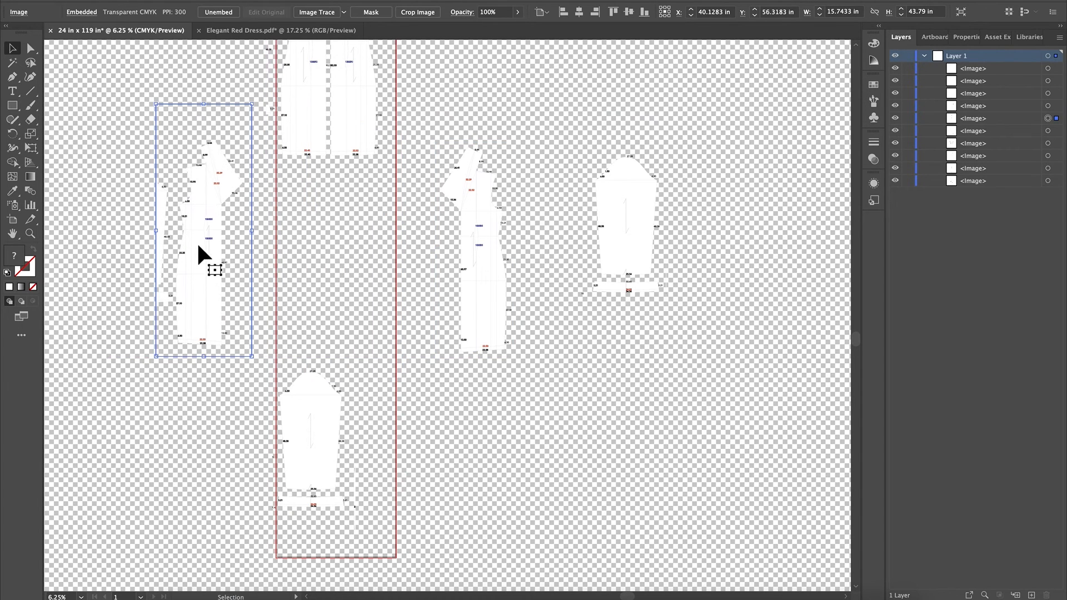
pyautogui.click(419, 13)
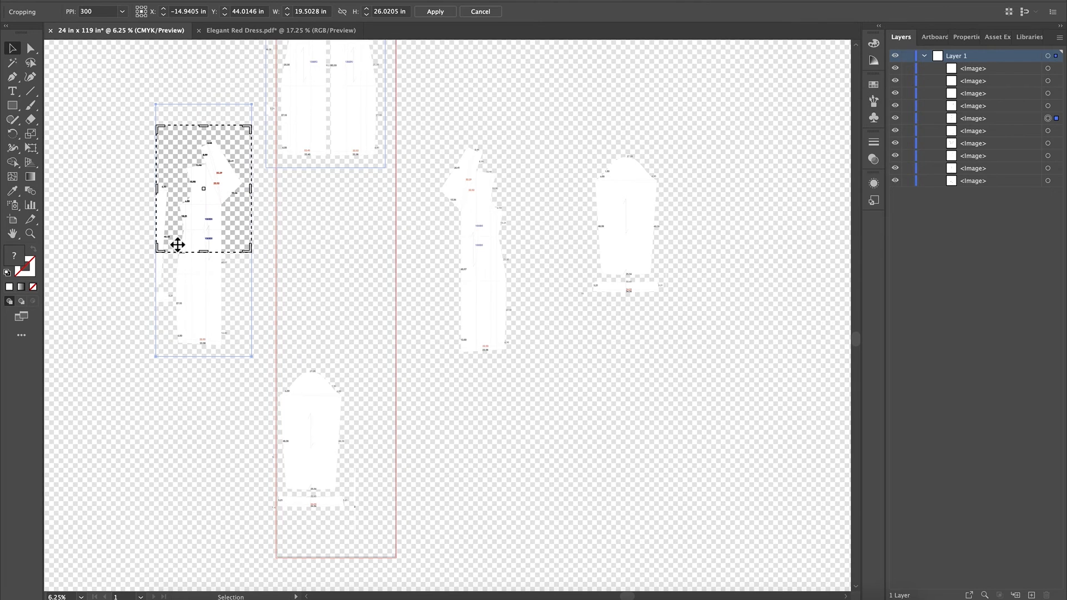
pyautogui.moveTo(211, 258); pyautogui.dragTo(210, 352)
pyautogui.moveTo(157, 239); pyautogui.dragTo(170, 244)
pyautogui.moveTo(222, 134); pyautogui.dragTo(222, 139)
pyautogui.moveTo(257, 250); pyautogui.dragTo(349, 269)
pyautogui.press('Return')
# Arrange the two cropped side panels next to each other on the artboard and place both sleeves beneath them.
pyautogui.moveTo(483, 264); pyautogui.dragTo(307, 283)
pyautogui.moveTo(316, 416); pyautogui.dragTo(317, 407)
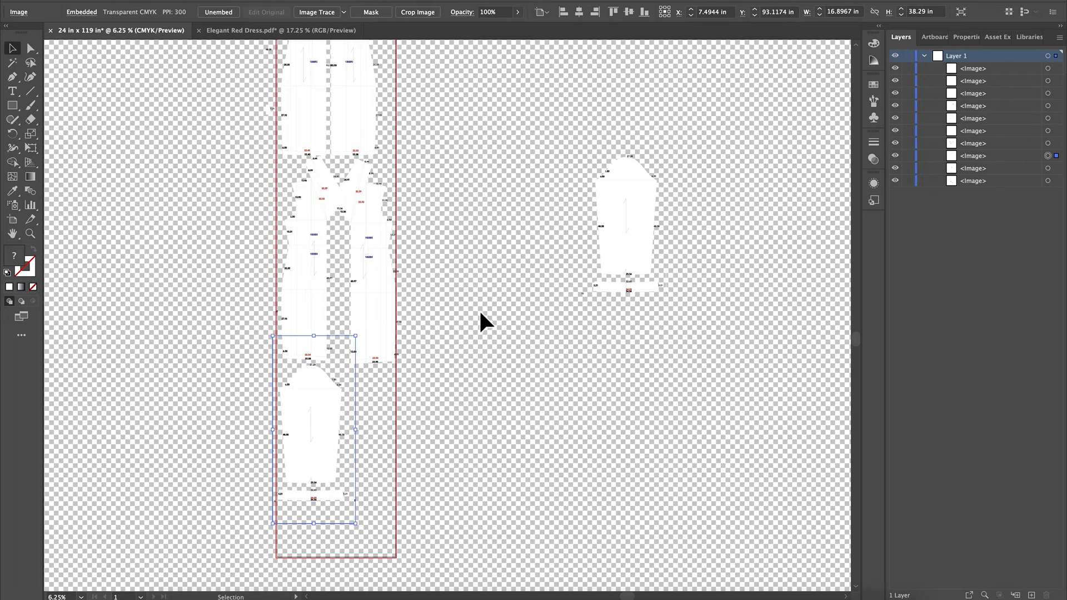
pyautogui.moveTo(629, 219); pyautogui.dragTo(359, 484)
pyautogui.moveTo(303, 410); pyautogui.dragTo(300, 404)
# Place the small slanted piece above the second sleeve at about X 17.73, Y 86.08 in and nudge the first-column side panel outward.
pyautogui.scroll(-1, 452, 410)
pyautogui.scroll(5, 500, 362)
pyautogui.hscroll(-2, 500, 362)
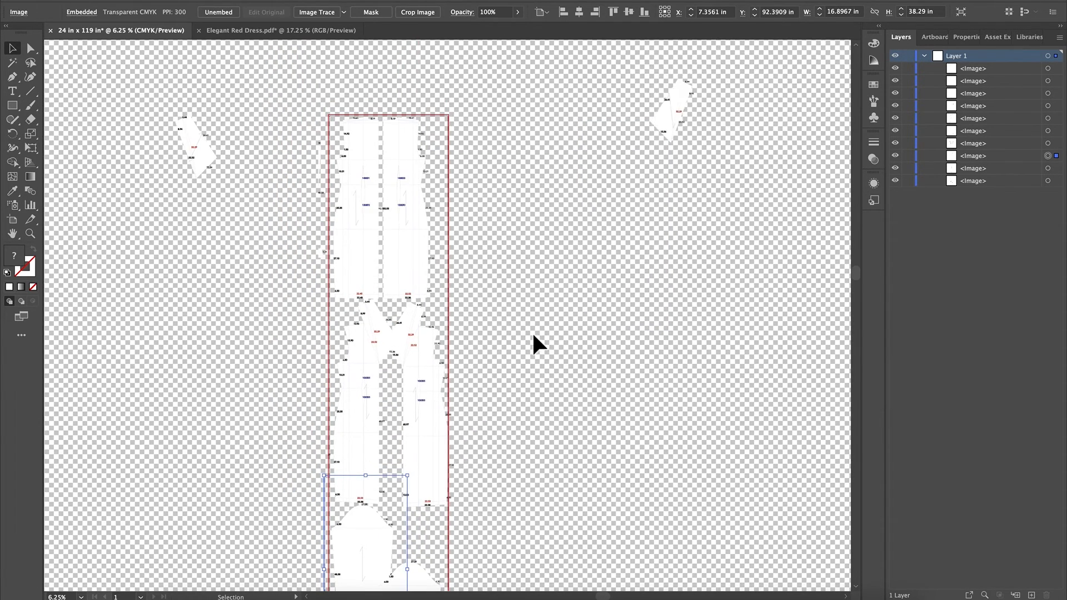
pyautogui.click(619, 285)
pyautogui.moveTo(666, 132); pyautogui.dragTo(520, 384)
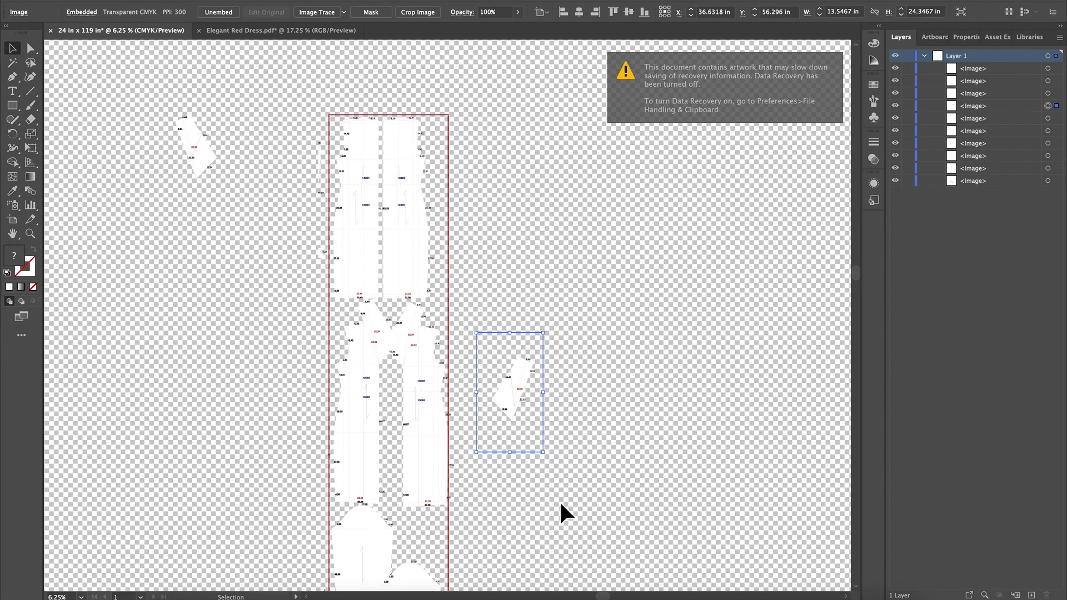
pyautogui.scroll(-3, 603, 430)
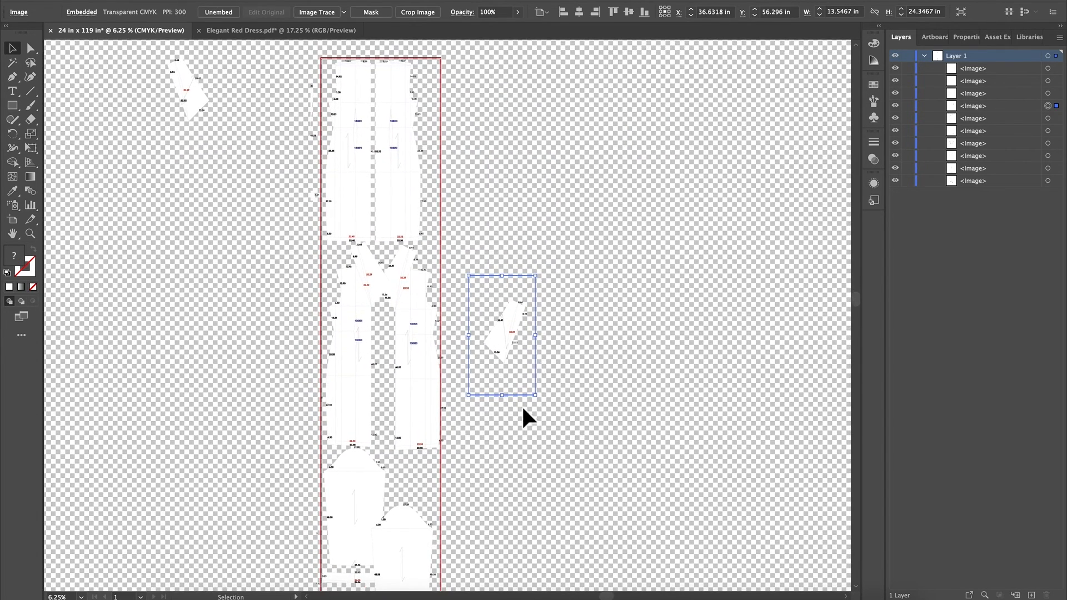
pyautogui.moveTo(511, 324); pyautogui.dragTo(420, 472)
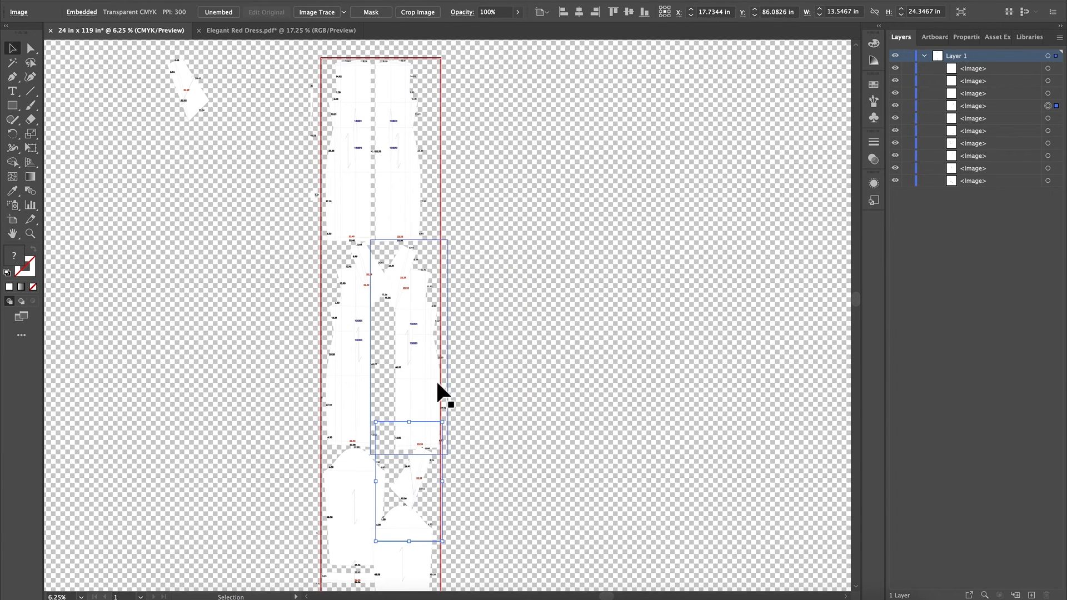
pyautogui.click(423, 356)
pyautogui.moveTo(353, 361); pyautogui.dragTo(349, 360)
# Move the two-panel image off the artboard and crop it closely around both panels, to about 22.39 x 40.73 in.
pyautogui.moveTo(407, 142); pyautogui.dragTo(549, 181)
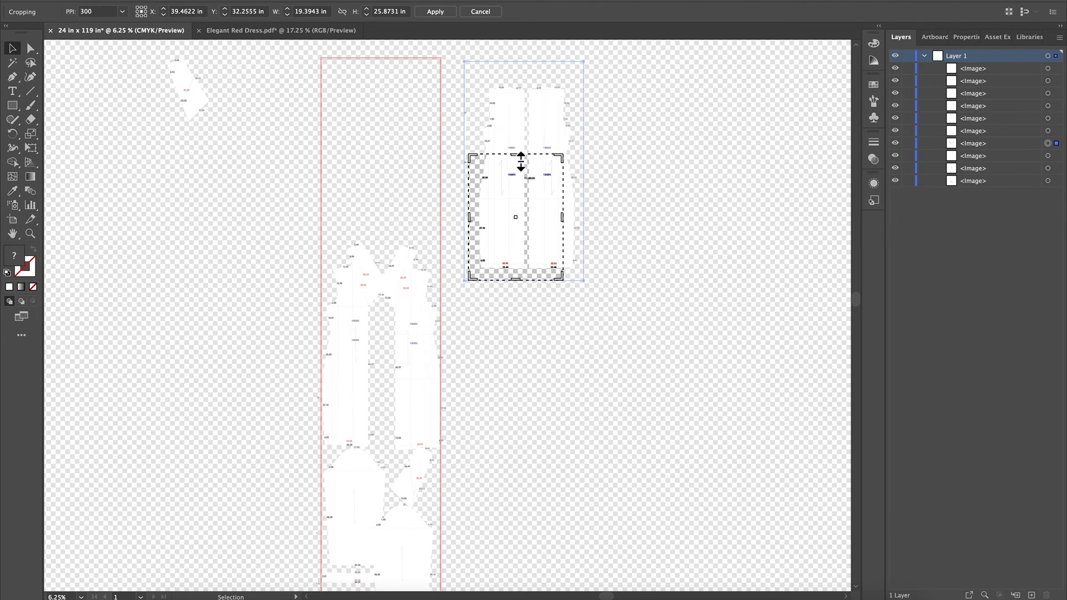
pyautogui.moveTo(521, 161); pyautogui.dragTo(524, 78)
pyautogui.moveTo(563, 183); pyautogui.dragTo(583, 183)
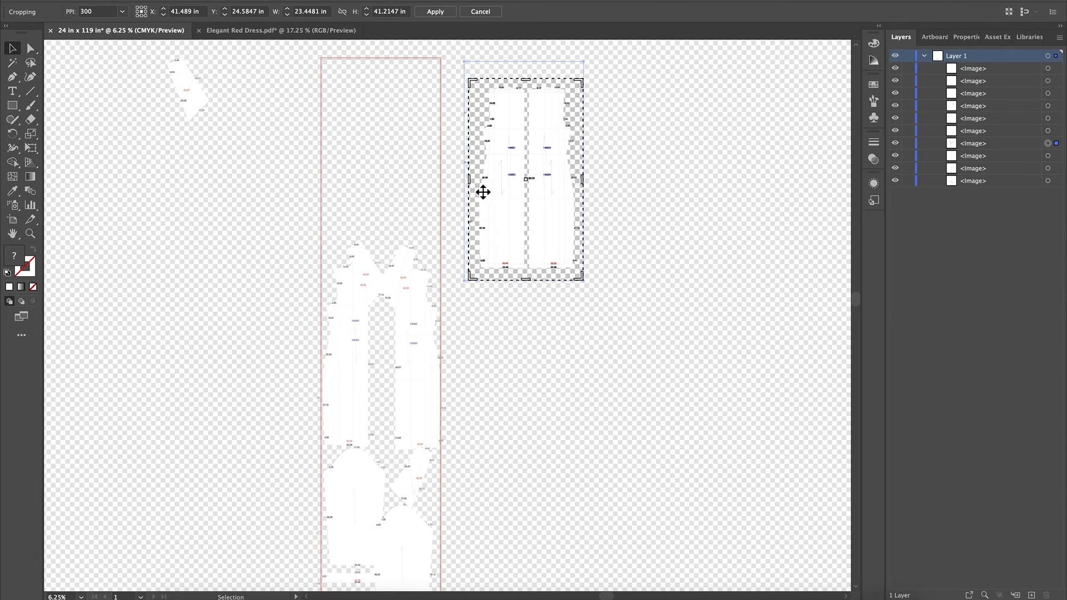
pyautogui.moveTo(477, 184); pyautogui.dragTo(483, 183)
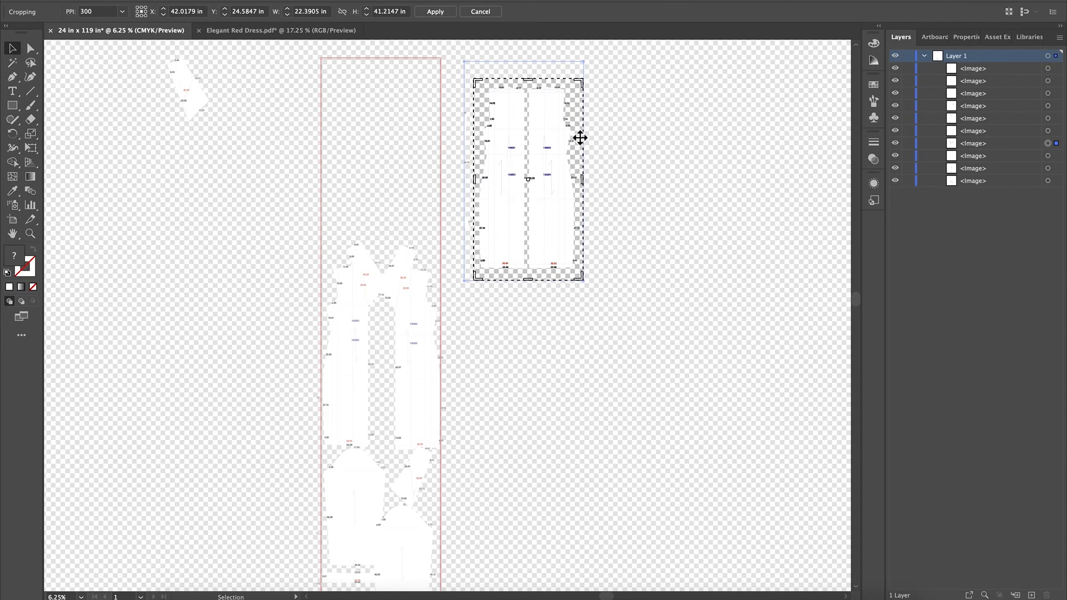
pyautogui.moveTo(536, 86); pyautogui.dragTo(535, 89)
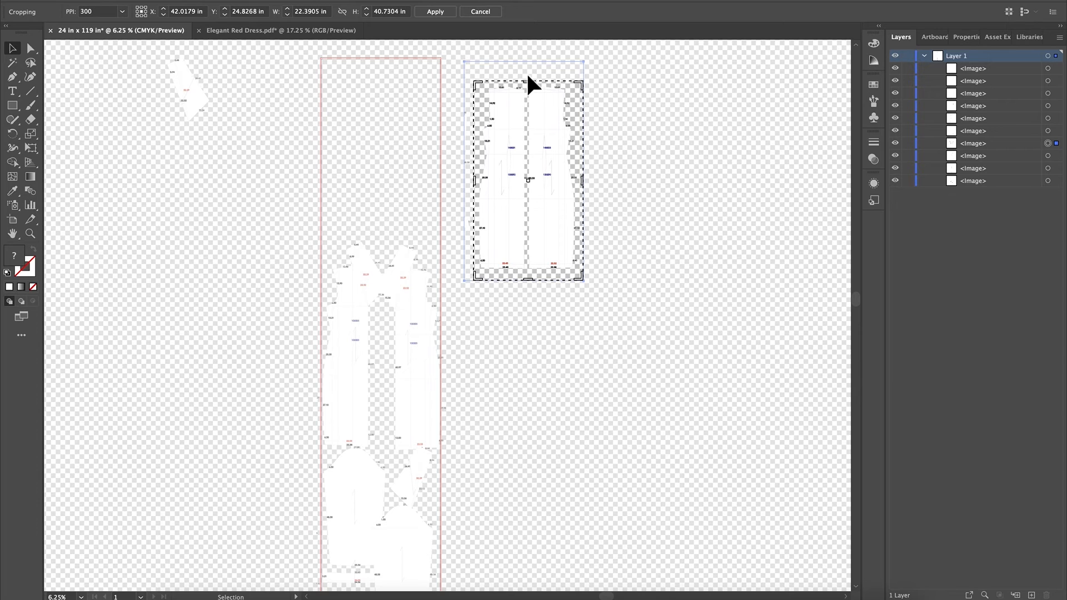
pyautogui.press('Return')
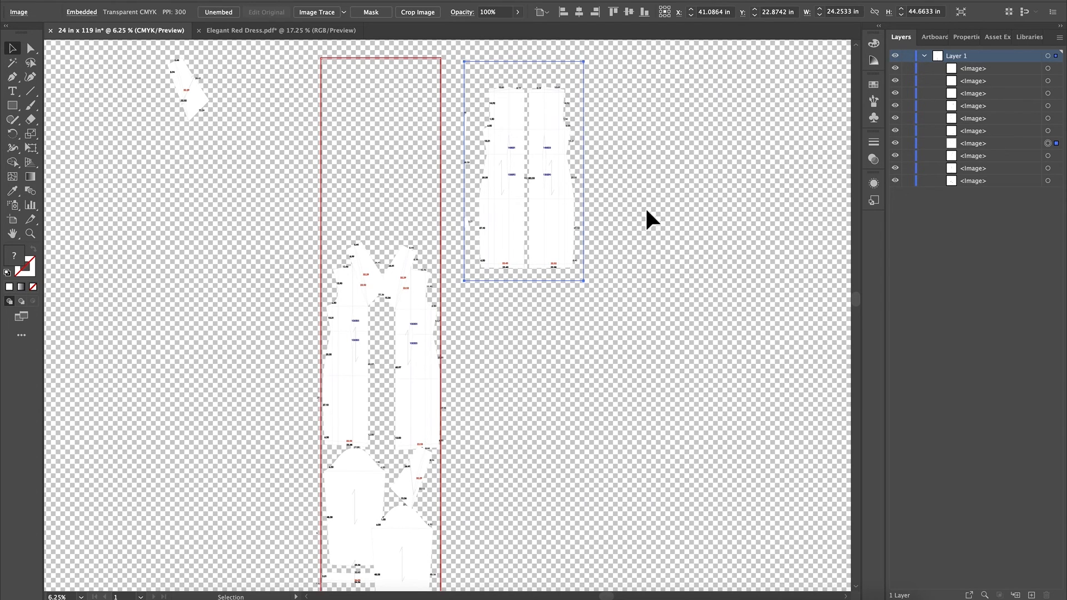
# Try the cropped two-panel image at the artboard's upper end, about X 10.96, Y 19.38 in, and shift both side panels down.
pyautogui.moveTo(557, 208); pyautogui.dragTo(402, 177)
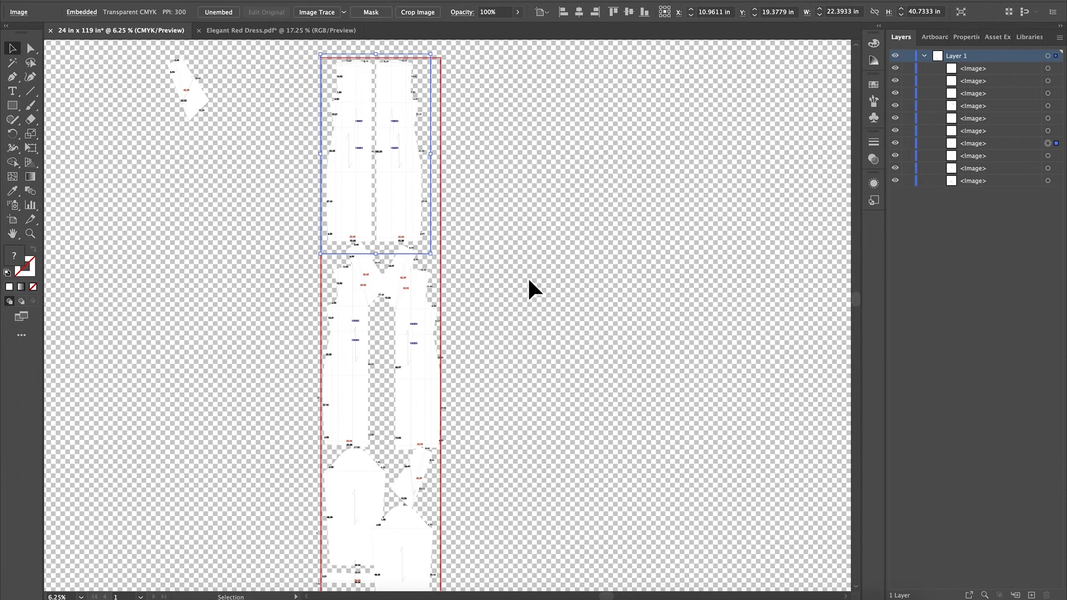
pyautogui.moveTo(359, 295); pyautogui.dragTo(356, 297)
pyautogui.moveTo(421, 316); pyautogui.dragTo(422, 319)
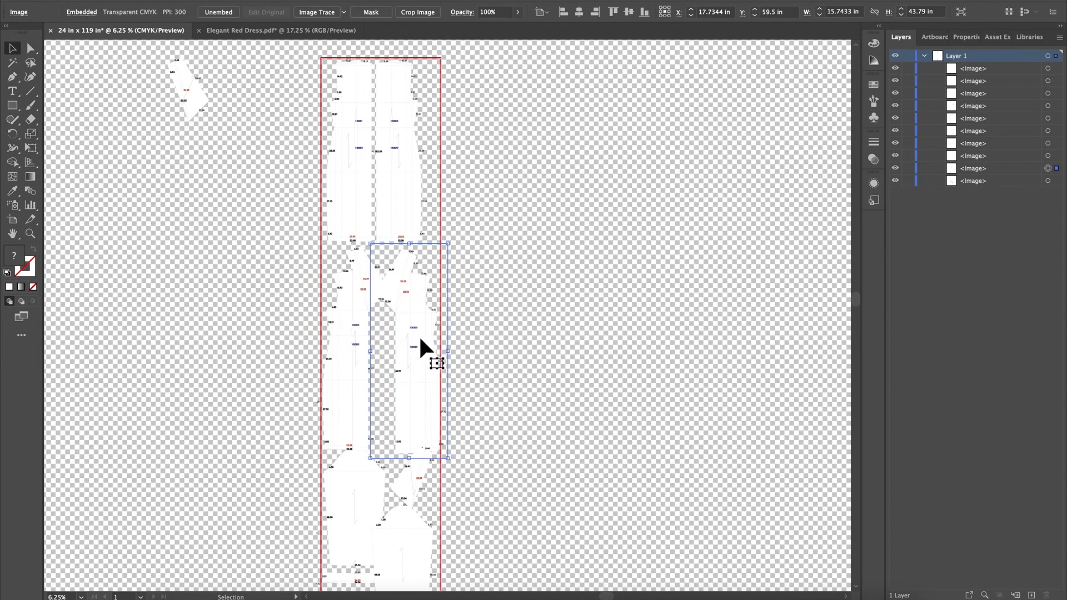
# Move the second-column side panel outside the artboard and lay out two copies of the two-panel image beside it.
pyautogui.moveTo(362, 331); pyautogui.dragTo(511, 328)
pyautogui.moveTo(402, 321); pyautogui.dragTo(351, 316)
pyautogui.moveTo(432, 228); pyautogui.dragTo(674, 420)
# Crop the upper two-panel copy to its left panel, about 11.2 x 39.38 in, and place it at about X 4.51, Y 18.68 in.
pyautogui.click(615, 126)
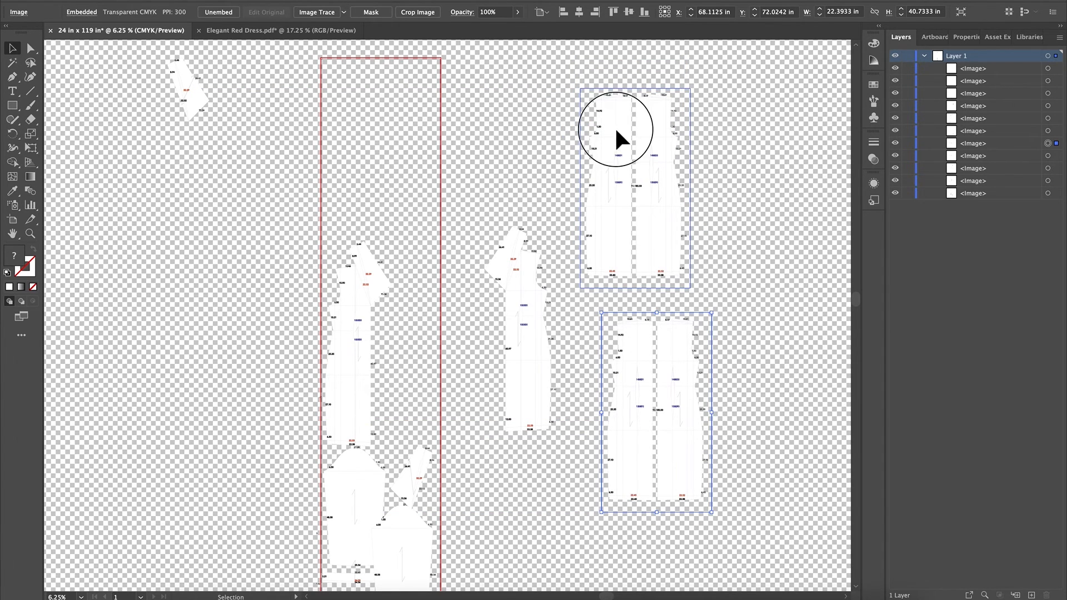
pyautogui.click(417, 12)
pyautogui.moveTo(635, 125); pyautogui.dragTo(634, 89)
pyautogui.moveTo(689, 187); pyautogui.dragTo(637, 189)
pyautogui.moveTo(616, 293); pyautogui.dragTo(612, 280)
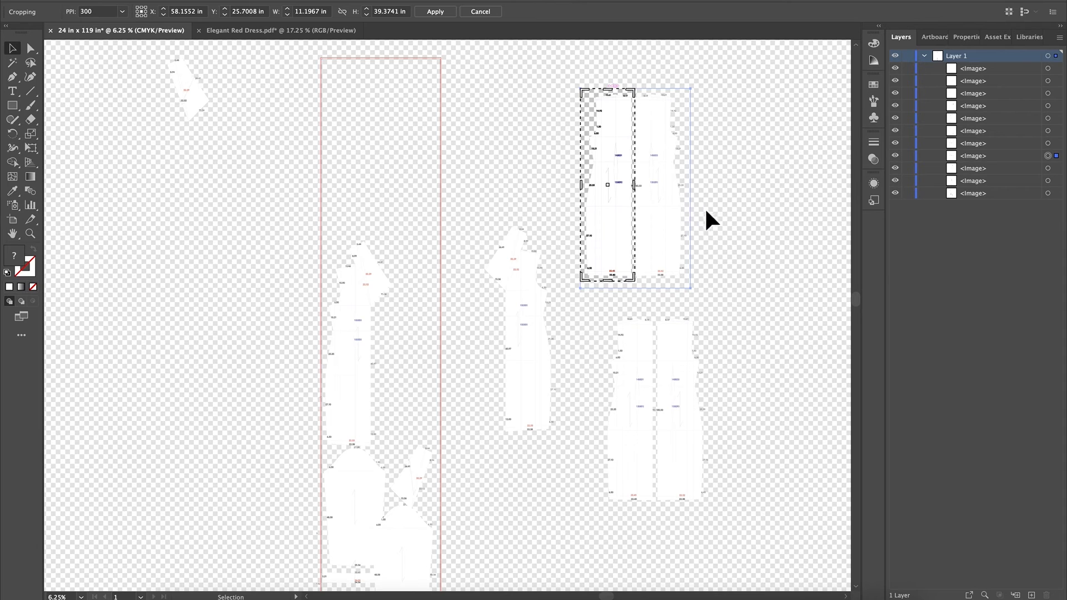
pyautogui.press('Return')
pyautogui.moveTo(608, 204); pyautogui.dragTo(356, 183)
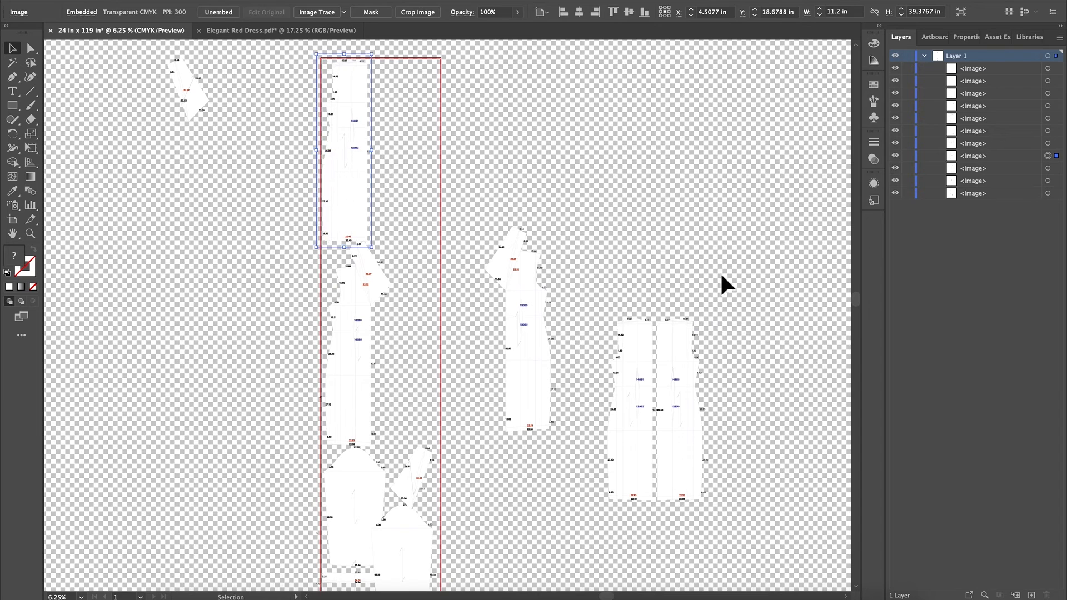
# Move the remaining two-panel copy up outside the artboard and crop it to its right panel, about 11.34 x 40.26 in.
pyautogui.moveTo(675, 398); pyautogui.dragTo(699, 209)
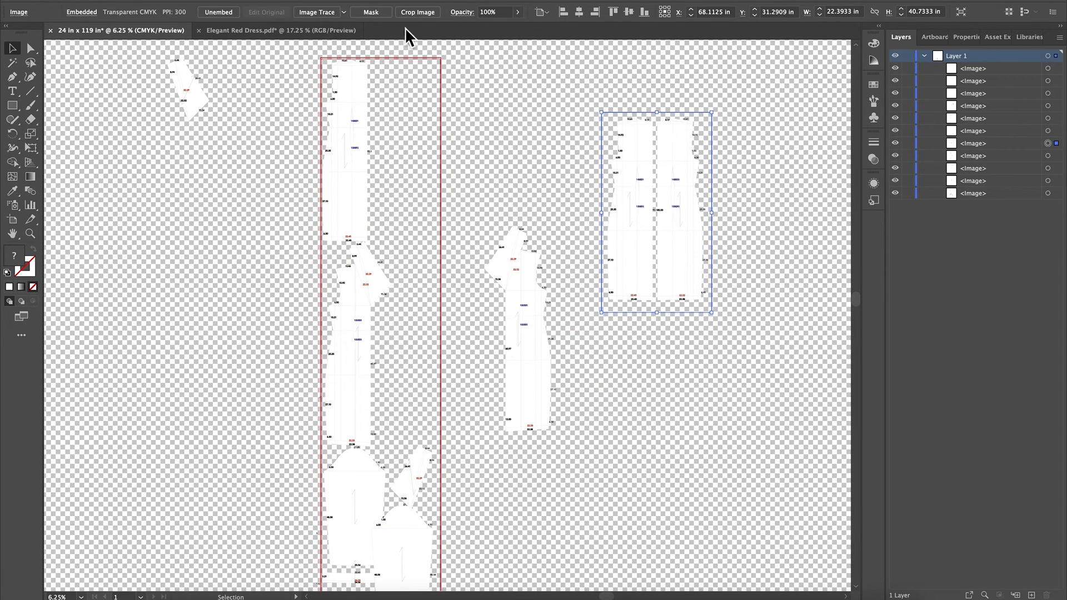
pyautogui.click(424, 13)
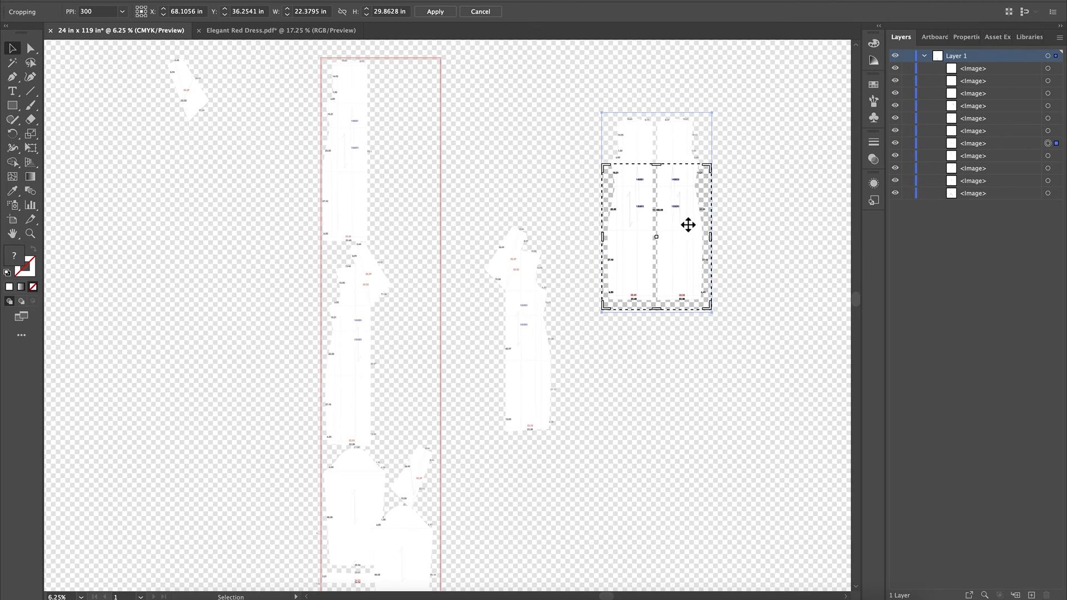
pyautogui.moveTo(657, 165); pyautogui.dragTo(654, 113)
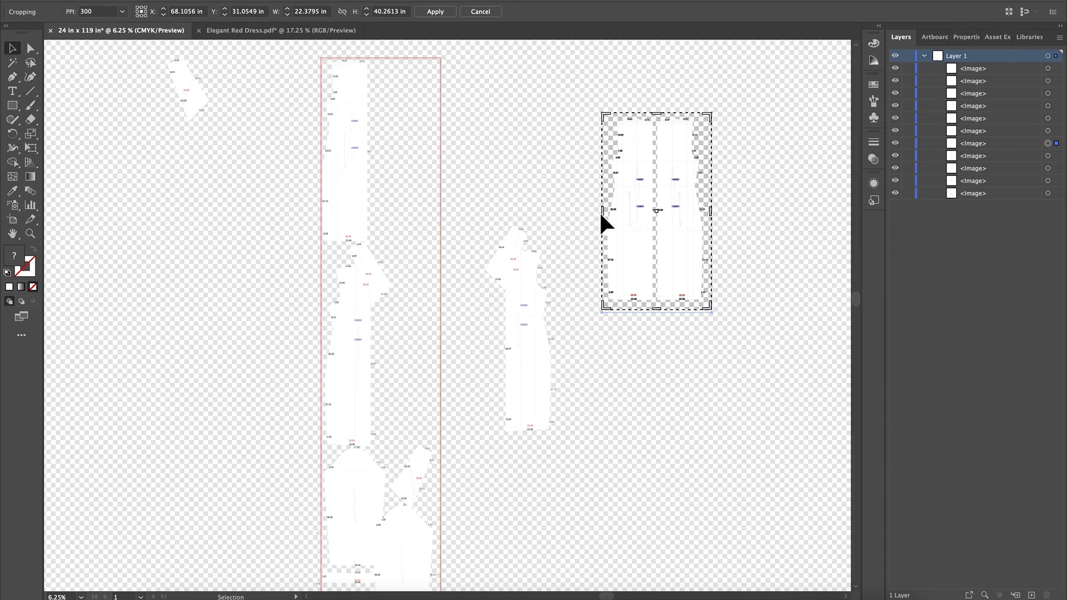
pyautogui.moveTo(610, 219); pyautogui.dragTo(708, 217)
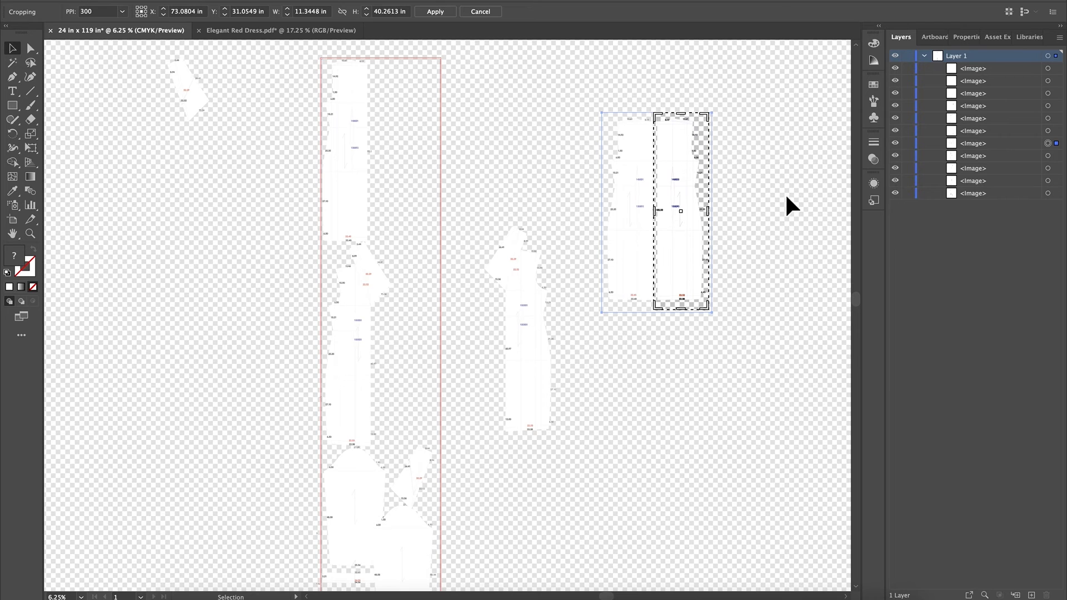
pyautogui.press('Return')
# Stack the cropped right panel below the left side panel in the artboard's second column and move the other narrow panel outside.
pyautogui.moveTo(659, 236); pyautogui.dragTo(428, 385)
pyautogui.moveTo(359, 356); pyautogui.dragTo(351, 347)
pyautogui.moveTo(537, 336); pyautogui.dragTo(425, 159)
pyautogui.moveTo(341, 145); pyautogui.dragTo(532, 168)
# Shift the second-column pieces down and return the narrow left panel to the artboard at about X 4.51, Y 18.80 in.
pyautogui.moveTo(419, 177)
pyautogui.mouseDown()
pyautogui.moveTo(376, 166)
pyautogui.moveTo(418, 185)
pyautogui.mouseUp()
pyautogui.moveTo(416, 354); pyautogui.dragTo(415, 362)
pyautogui.click(416, 203)
pyautogui.moveTo(419, 204); pyautogui.dragTo(417, 209)
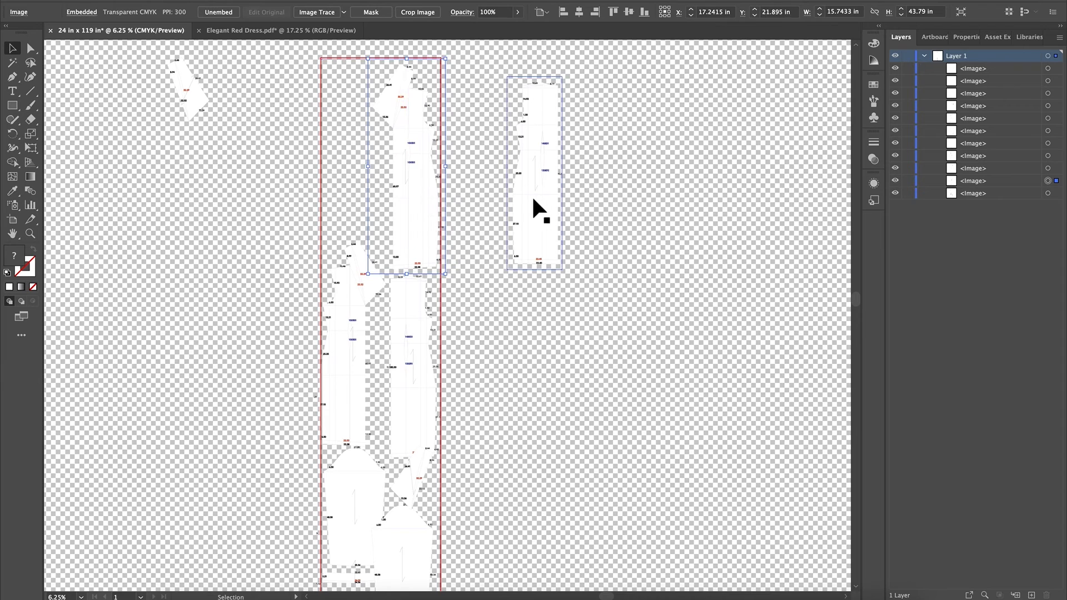
pyautogui.moveTo(507, 199); pyautogui.dragTo(361, 189)
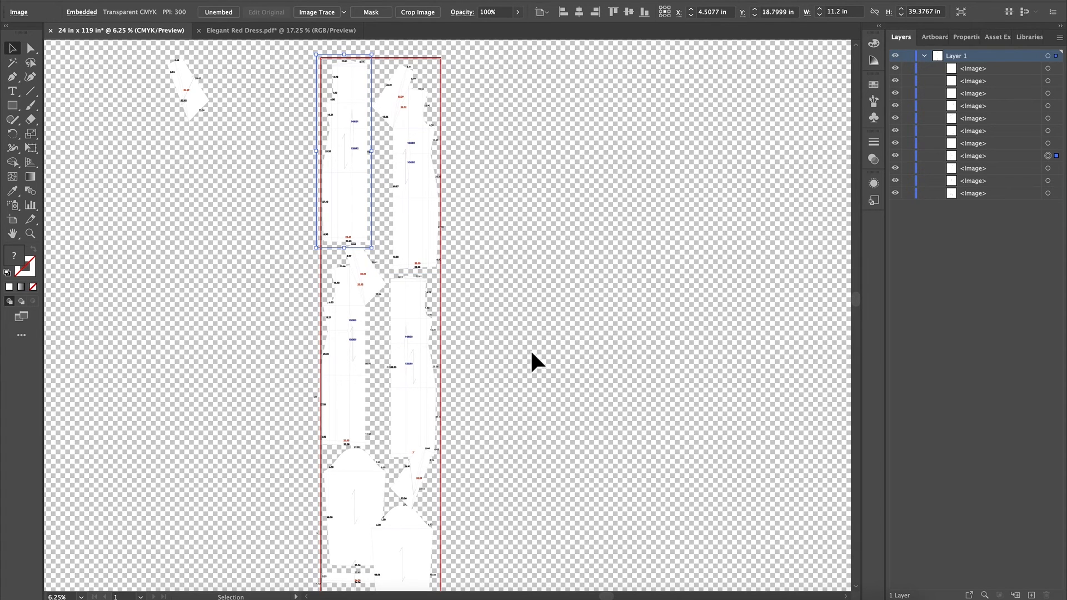
# Tighten the upper layout by moving the top two pieces to about Y 21.01 and 18.07 in and shifting the lower second-column panel up.
pyautogui.moveTo(410, 197); pyautogui.dragTo(410, 193)
pyautogui.moveTo(346, 185); pyautogui.dragTo(348, 180)
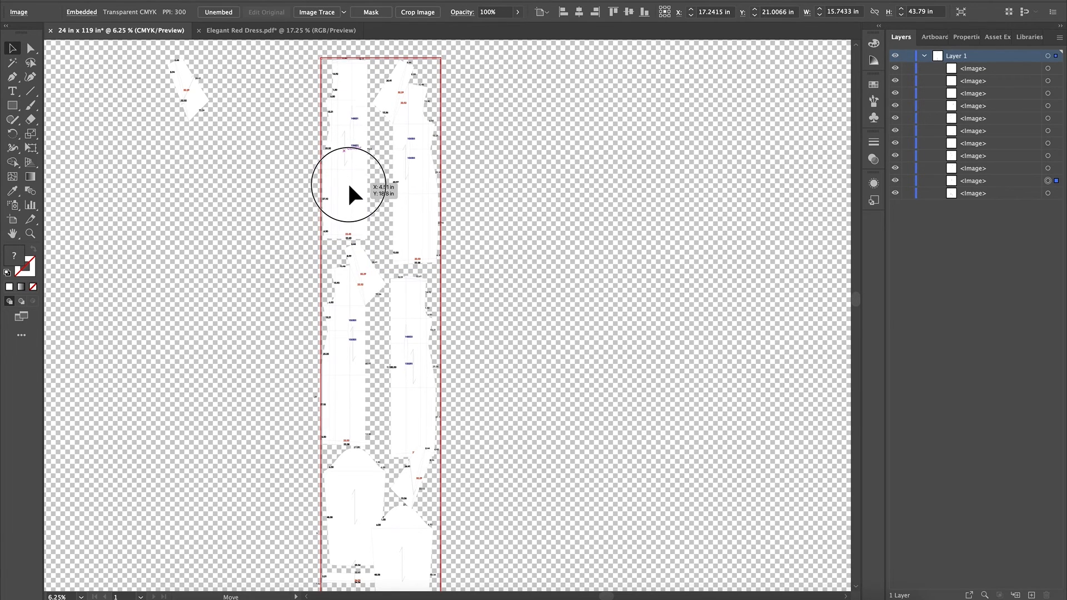
pyautogui.moveTo(348, 187); pyautogui.dragTo(351, 185)
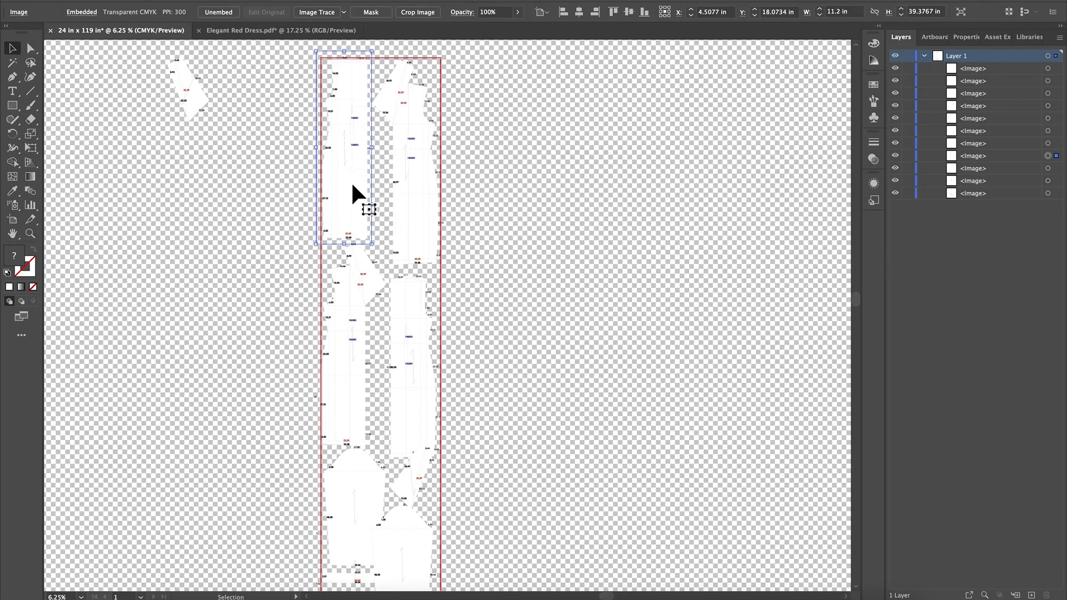
pyautogui.click(347, 381)
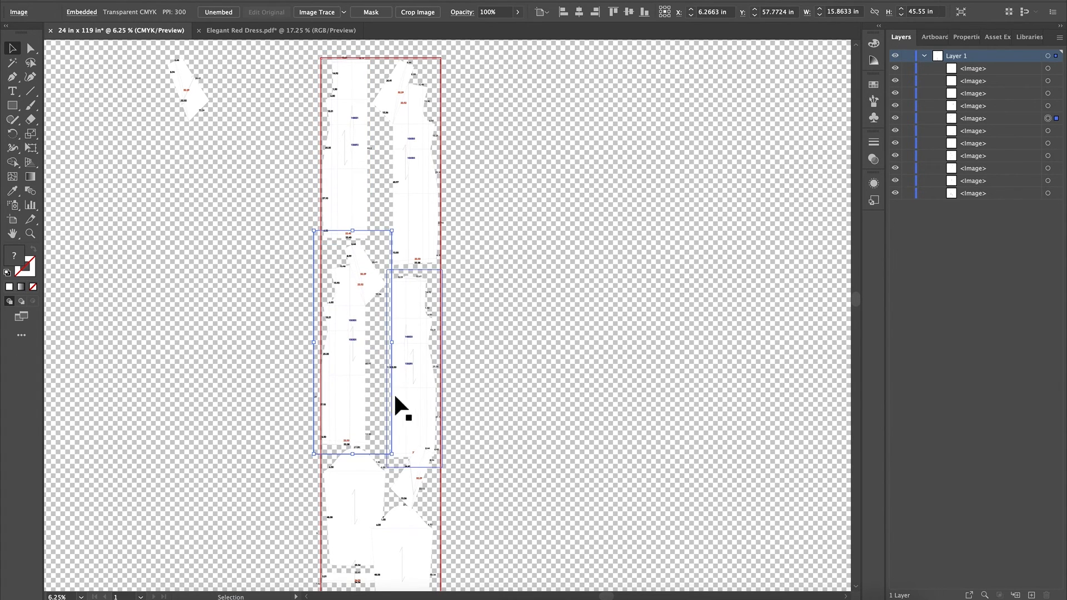
pyautogui.moveTo(418, 385); pyautogui.dragTo(422, 376)
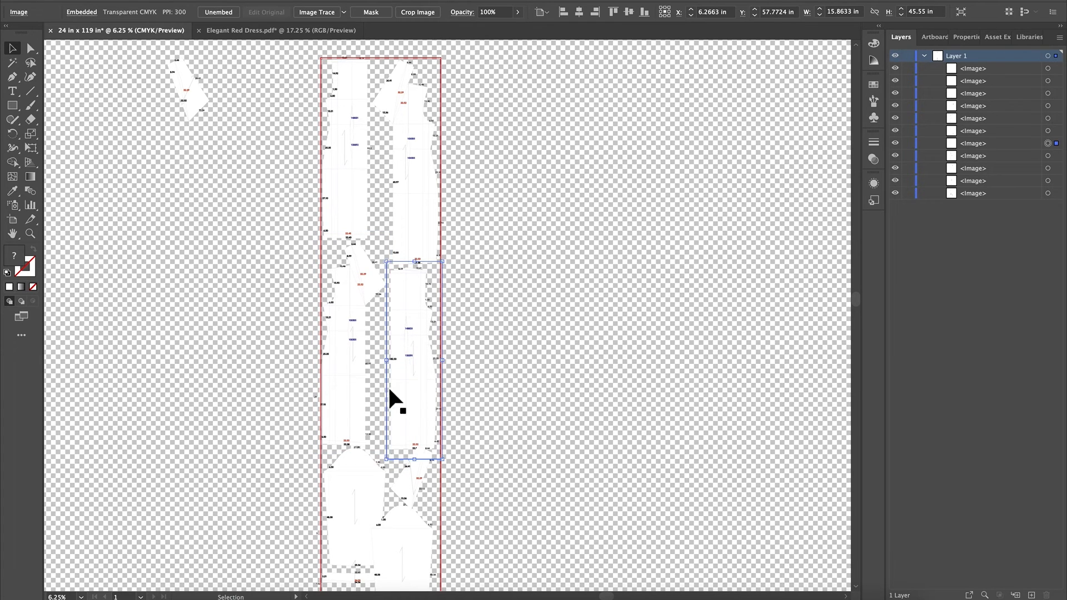
pyautogui.click(352, 389)
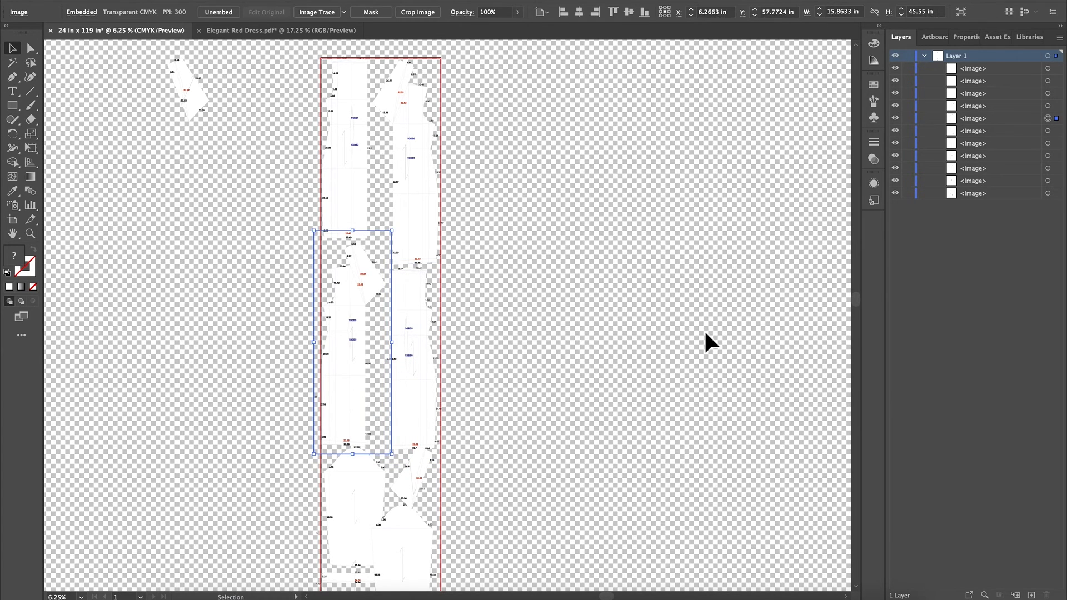
# Fine-tune both sleeves near the artboard's lower end and move the small slanted piece to about X 18.77, Y 85.48 in.
pyautogui.scroll(-6, 574, 334)
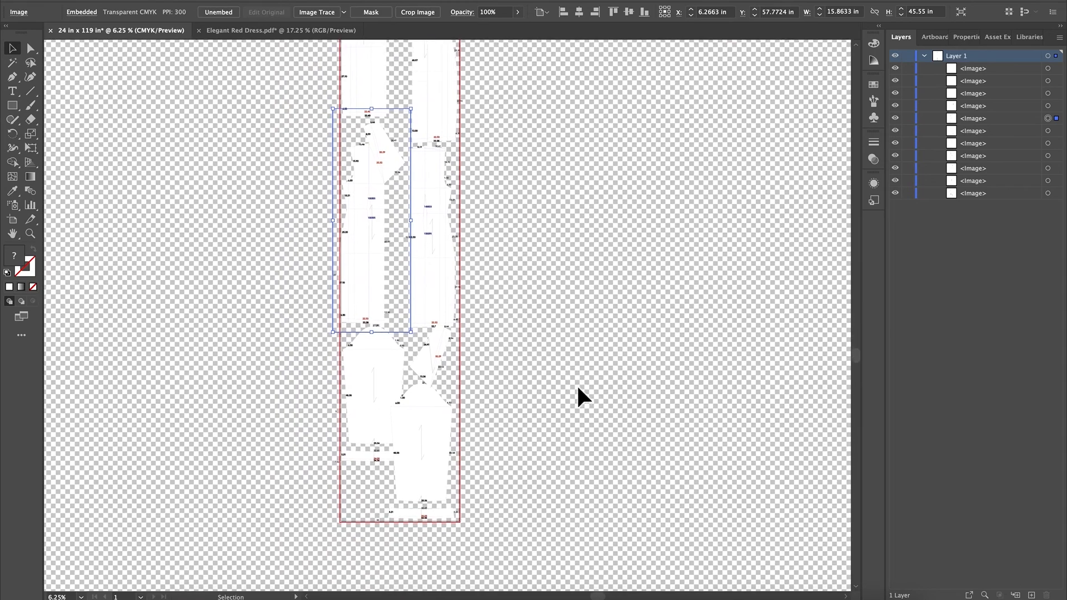
pyautogui.scroll(-2, 579, 389)
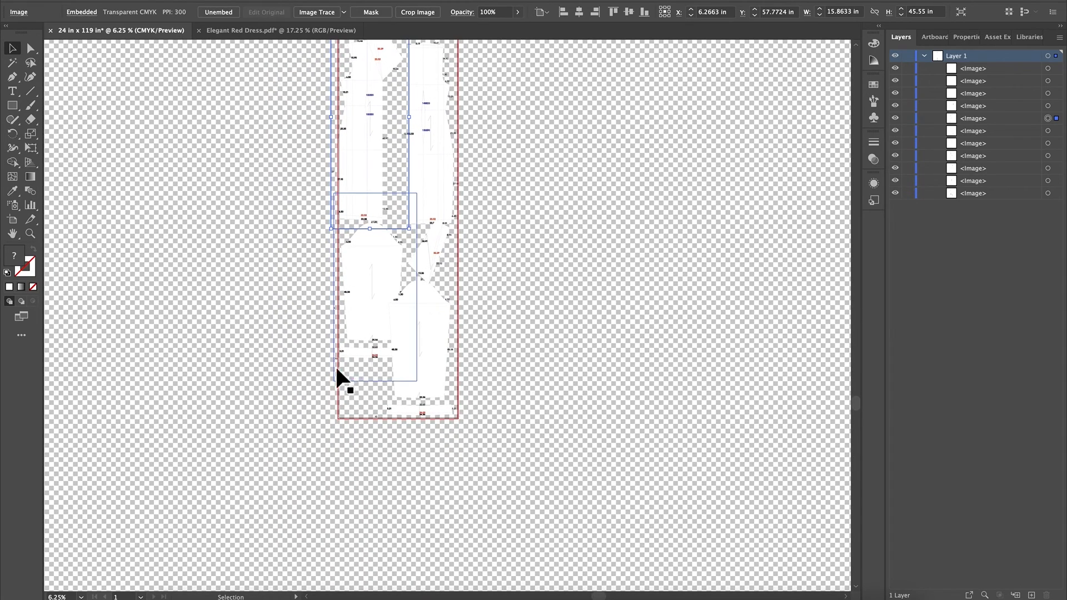
pyautogui.moveTo(428, 368); pyautogui.dragTo(432, 356)
pyautogui.moveTo(372, 308); pyautogui.dragTo(377, 295)
pyautogui.moveTo(440, 354)
pyautogui.mouseDown()
pyautogui.moveTo(442, 340)
pyautogui.moveTo(444, 351)
pyautogui.mouseUp()
pyautogui.moveTo(355, 275); pyautogui.dragTo(358, 272)
pyautogui.moveTo(439, 348); pyautogui.dragTo(447, 336)
pyautogui.moveTo(428, 250); pyautogui.dragTo(434, 247)
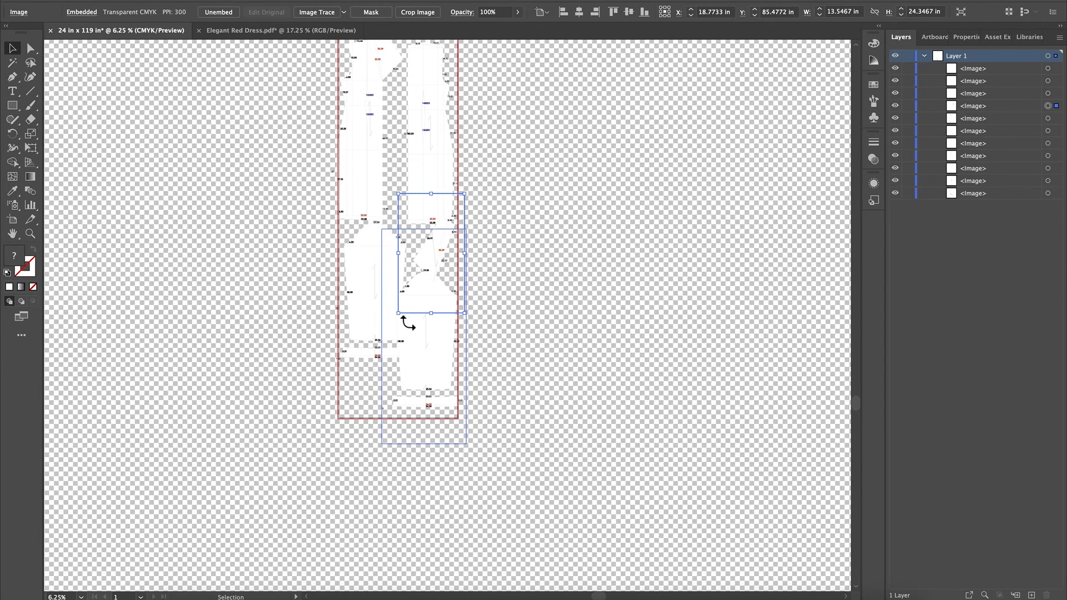
# Duplicate the second sleeve outside the artboard and crop the copy to about 15.44 x 26.42 in, removing the cuff strip.
pyautogui.moveTo(430, 363); pyautogui.dragTo(570, 364)
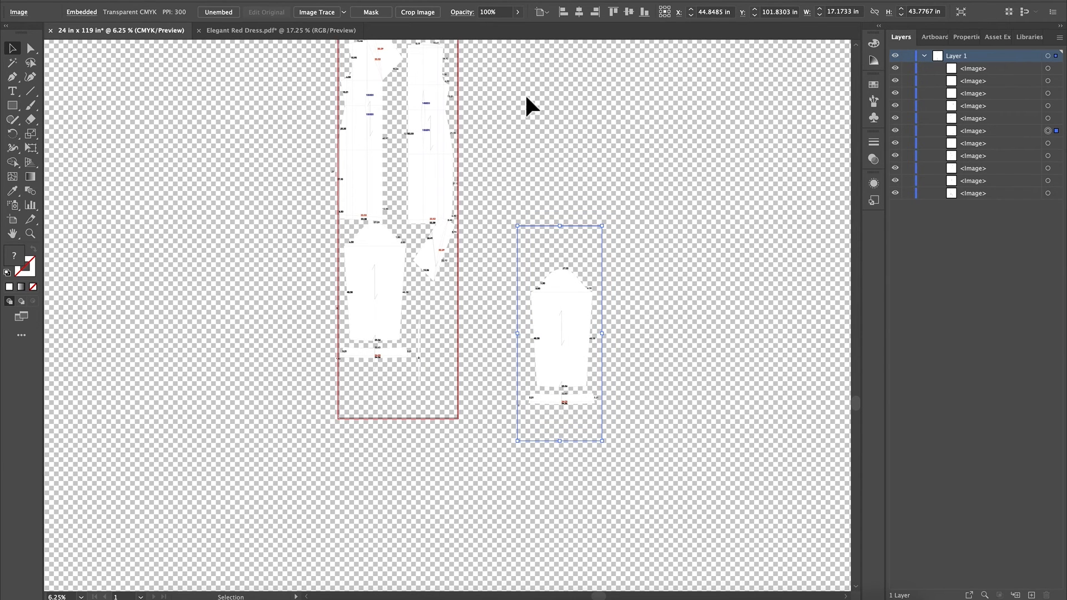
pyautogui.keyDown('alt'); pyautogui.moveTo(578, 359); pyautogui.dragTo(692, 353); pyautogui.keyUp('alt')
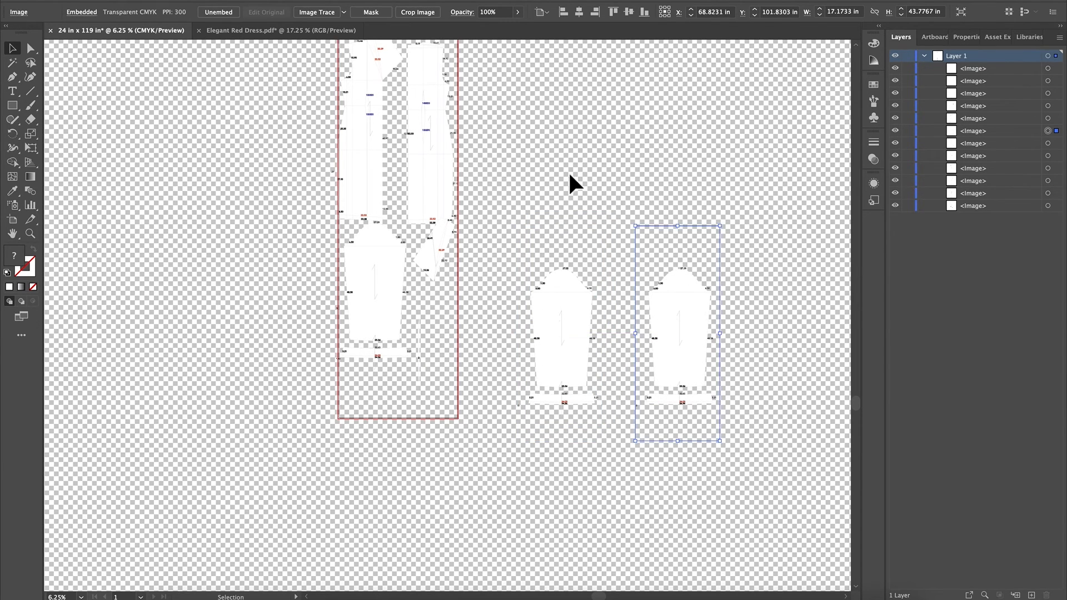
pyautogui.click(429, 13)
pyautogui.moveTo(679, 436); pyautogui.dragTo(678, 392)
pyautogui.moveTo(678, 230); pyautogui.dragTo(678, 262)
pyautogui.press('Return')
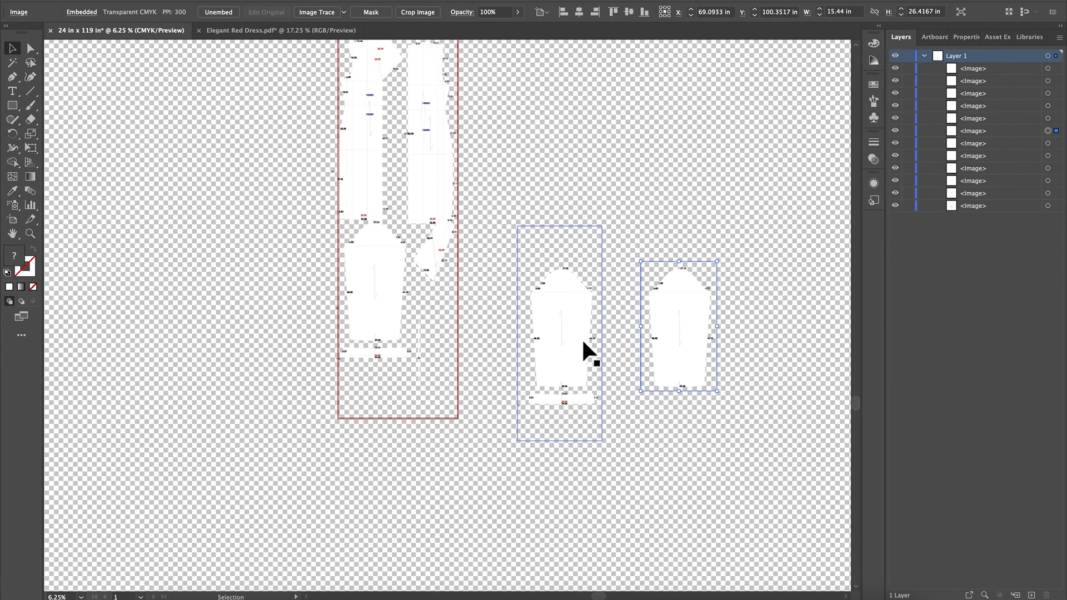
# Crop the uncropped sleeve image outside the artboard to its cuff strip only, about 15.44 x 5.07 in.
pyautogui.click(565, 325)
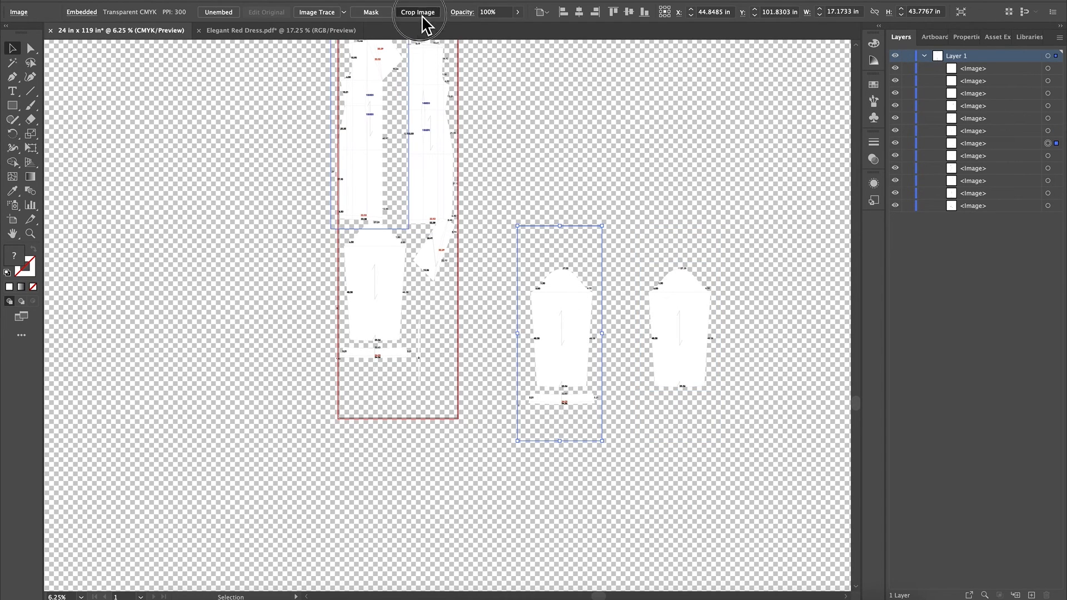
pyautogui.click(422, 13)
pyautogui.moveTo(562, 230); pyautogui.dragTo(562, 413)
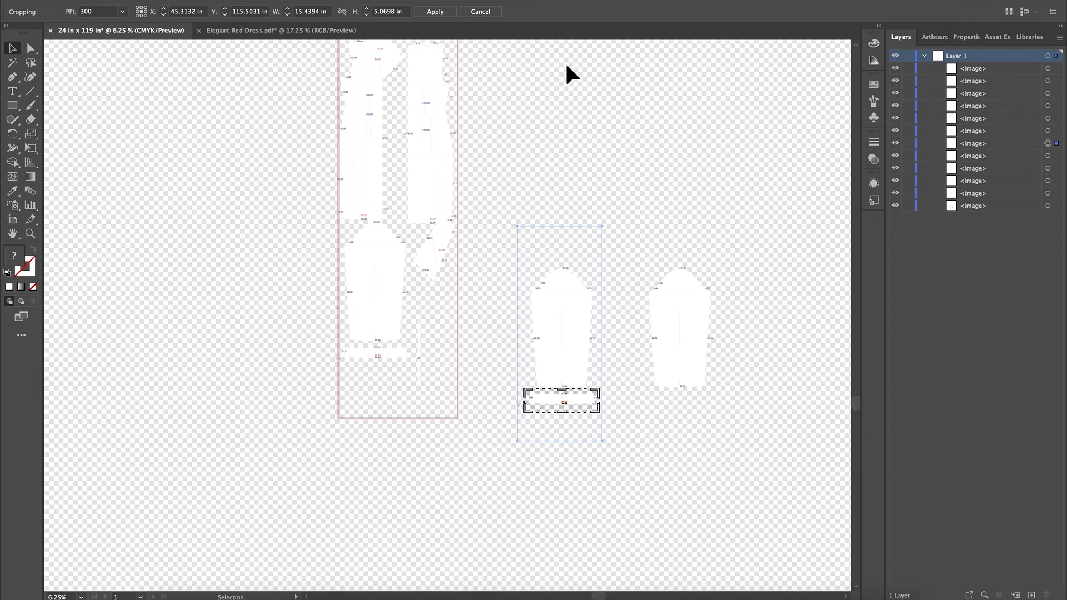
pyautogui.press('Return')
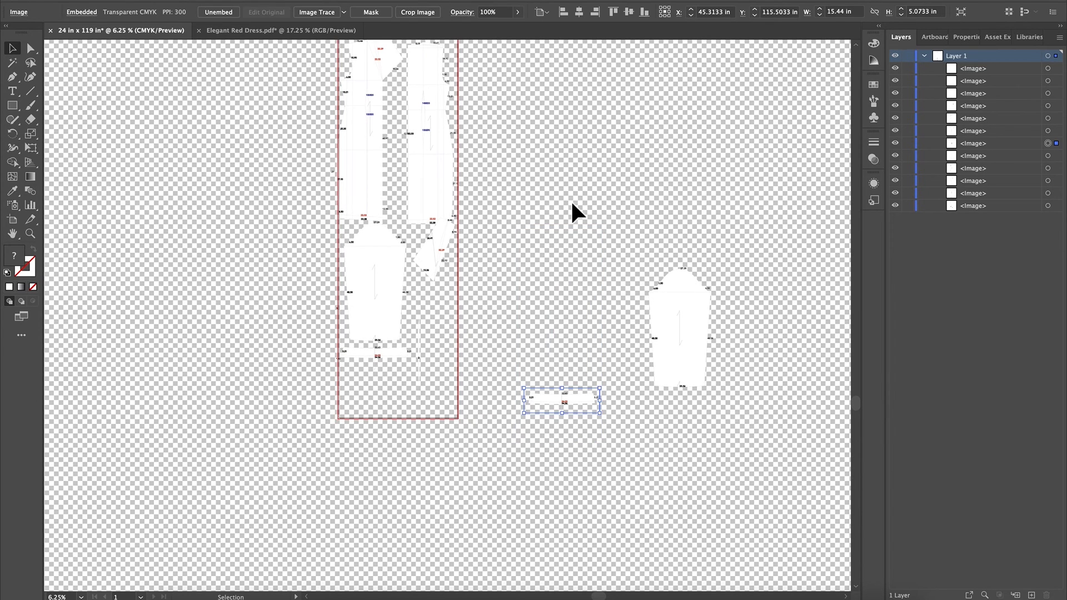
# Swap the artboard's uncropped sleeve for the cropped one, placing the cuff strip at about X 12.50, Y 107.14 in and the slanted piece at Y 90.36 in.
pyautogui.click(383, 284)
pyautogui.moveTo(384, 285); pyautogui.dragTo(233, 286)
pyautogui.moveTo(669, 327); pyautogui.dragTo(372, 285)
pyautogui.moveTo(563, 398); pyautogui.dragTo(406, 358)
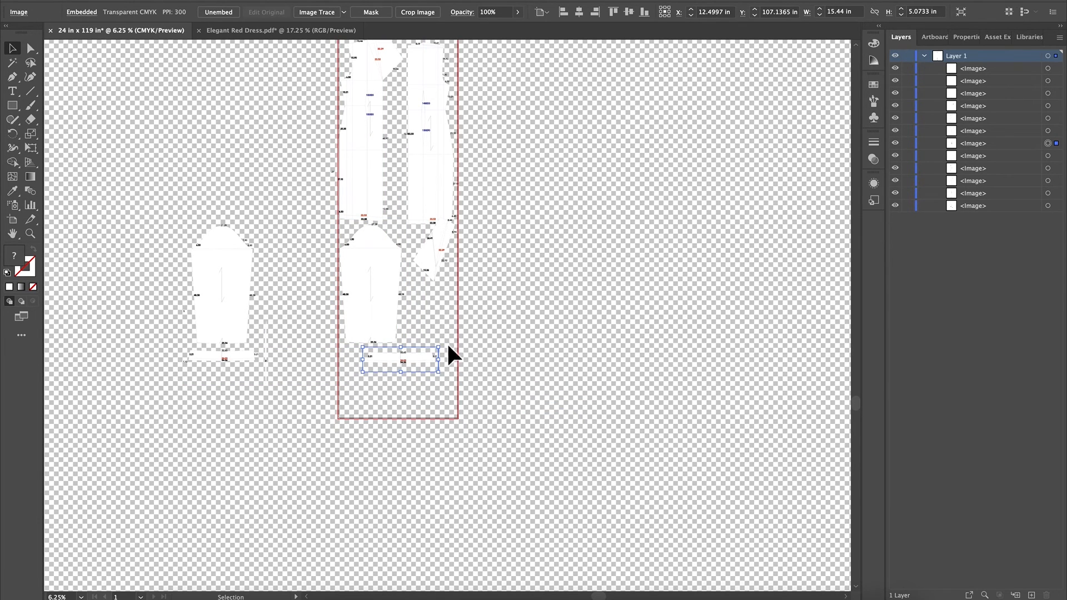
pyautogui.moveTo(433, 262); pyautogui.dragTo(434, 285)
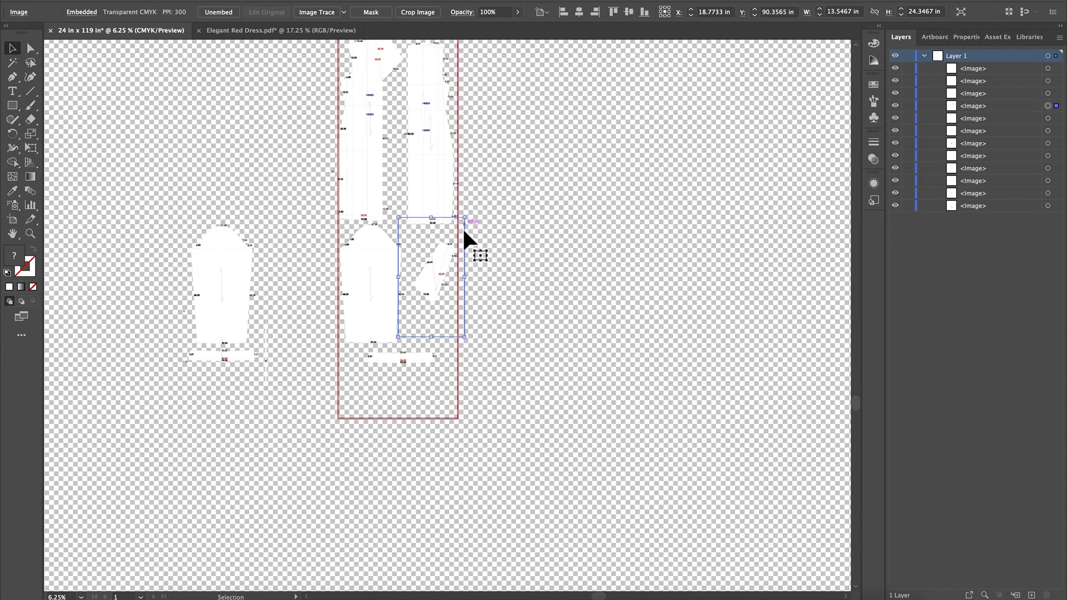
# Duplicate the remaining sleeve image outside the artboard and crop the copy to the sleeve alone, about 15.19 x 27.61 in.
pyautogui.moveTo(234, 298); pyautogui.dragTo(721, 386)
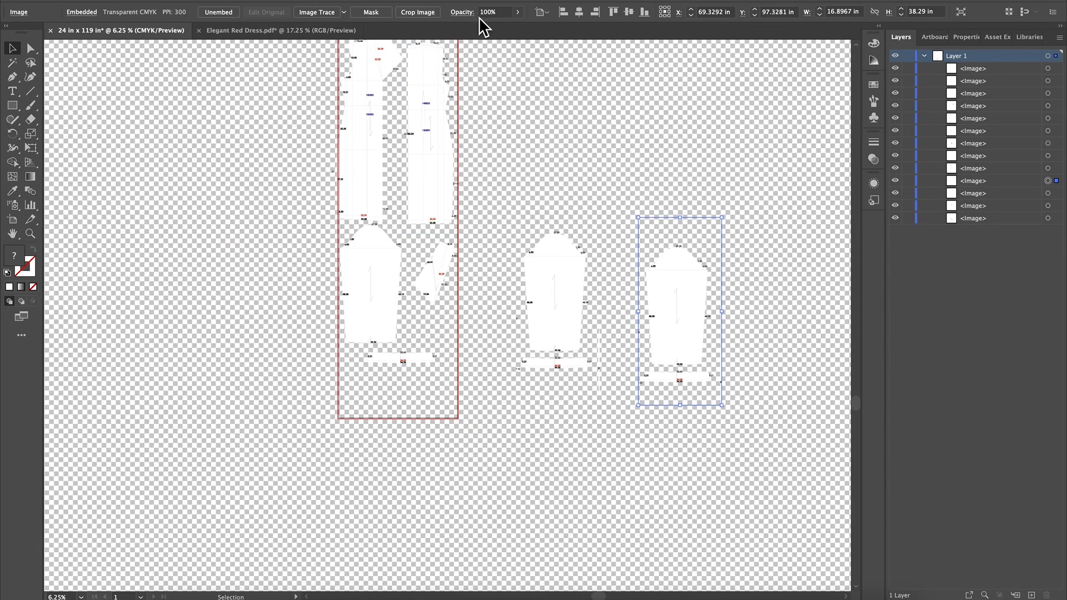
pyautogui.click(417, 12)
pyautogui.moveTo(678, 284); pyautogui.dragTo(687, 234)
pyautogui.moveTo(683, 392); pyautogui.dragTo(684, 369)
pyautogui.press('Return')
# Crop the remaining sleeve original to its cuff strip only, about 16.34 x 4.46 in.
pyautogui.click(542, 308)
pyautogui.click(417, 12)
pyautogui.moveTo(553, 265); pyautogui.dragTo(590, 373)
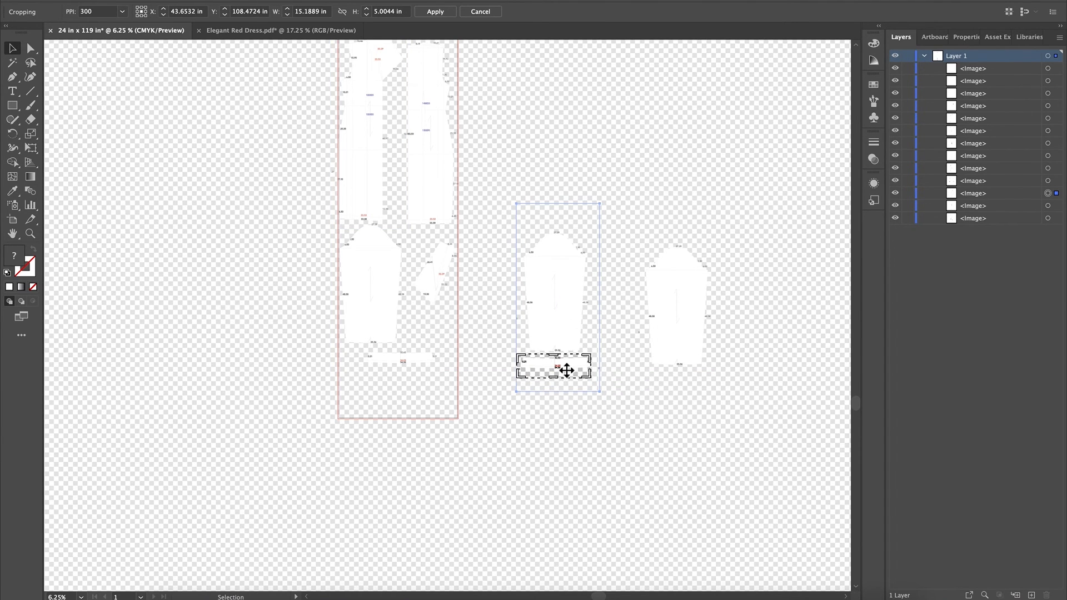
pyautogui.keyDown('alt'); pyautogui.scroll(3, 577, 354); pyautogui.keyUp('alt')
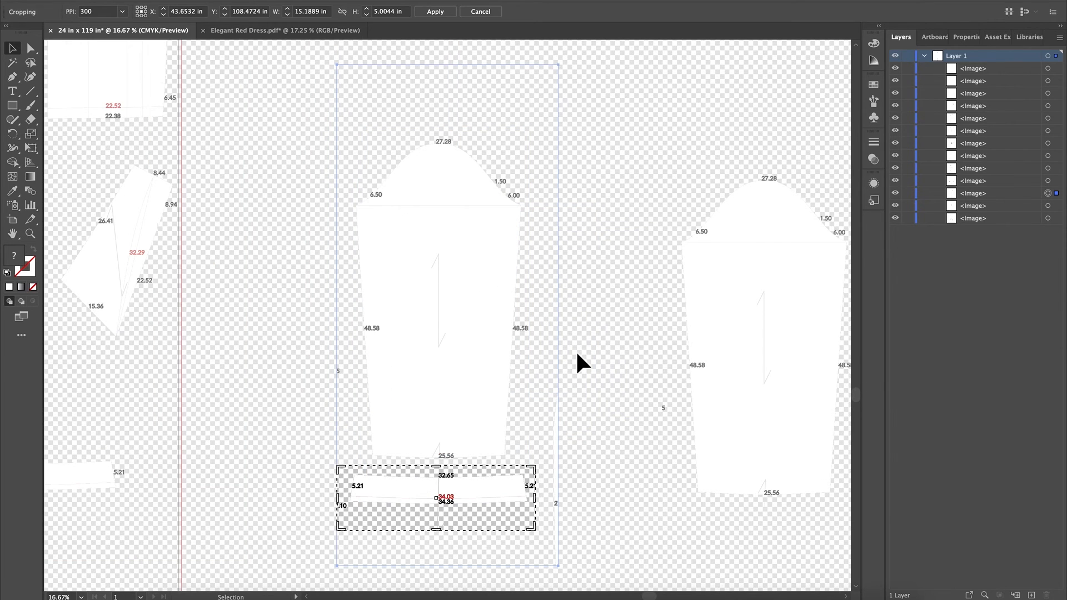
pyautogui.moveTo(539, 505); pyautogui.dragTo(555, 505)
pyautogui.moveTo(455, 537); pyautogui.dragTo(449, 528)
pyautogui.press('Return')
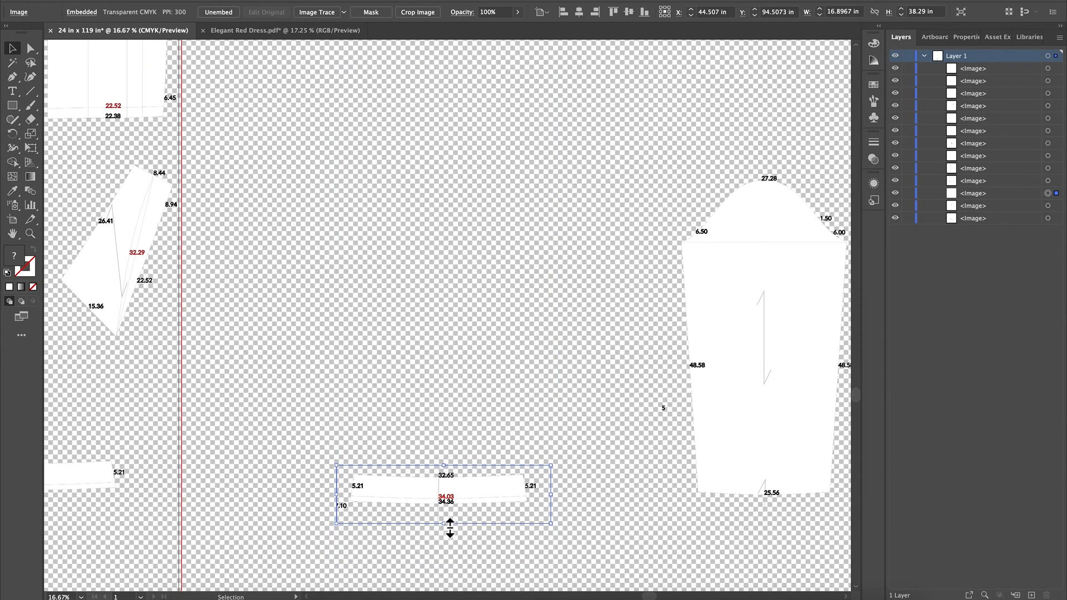
# Move both cuff strips and the small slanted piece clear of the artboard to free its lower end.
pyautogui.hotkey('ctrl', '-')
pyautogui.hotkey('ctrl', '-')
pyautogui.hotkey('ctrl', '-')
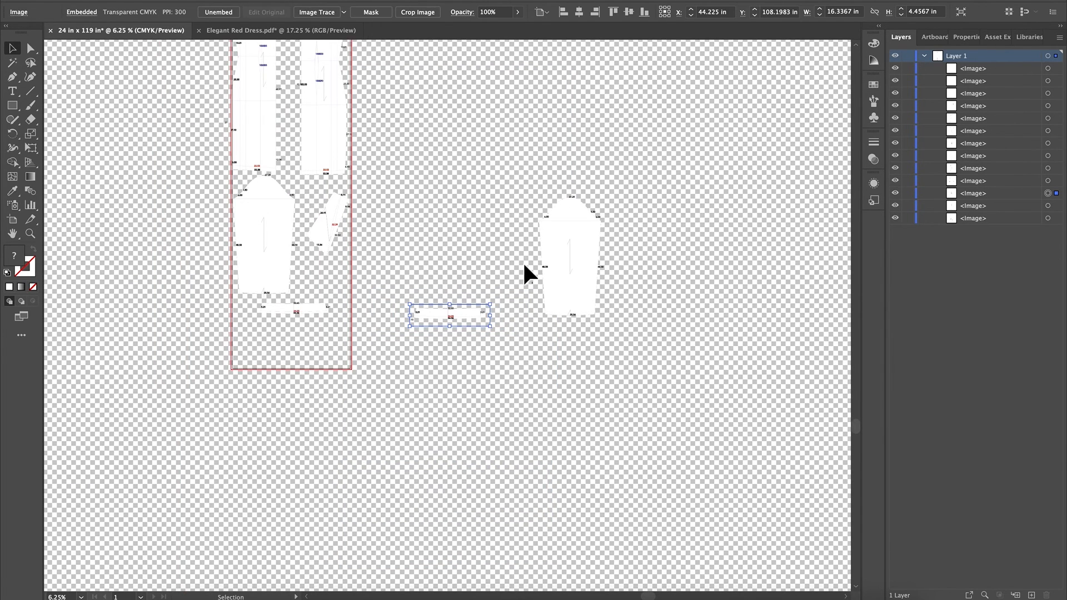
pyautogui.moveTo(472, 308); pyautogui.dragTo(465, 339)
pyautogui.moveTo(315, 292); pyautogui.dragTo(405, 177)
pyautogui.moveTo(345, 205); pyautogui.dragTo(465, 249)
# Place the second sleeve on the artboard beside the first, rotate it 180°, and shift it down toward the lower end.
pyautogui.moveTo(578, 256); pyautogui.dragTo(333, 305)
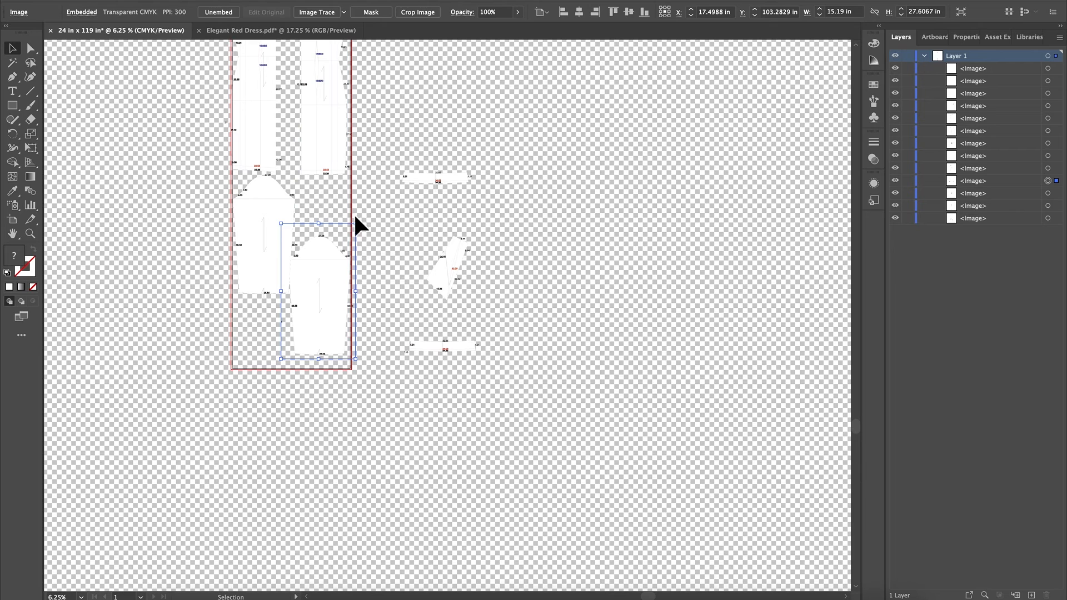
pyautogui.moveTo(359, 222); pyautogui.dragTo(275, 387)
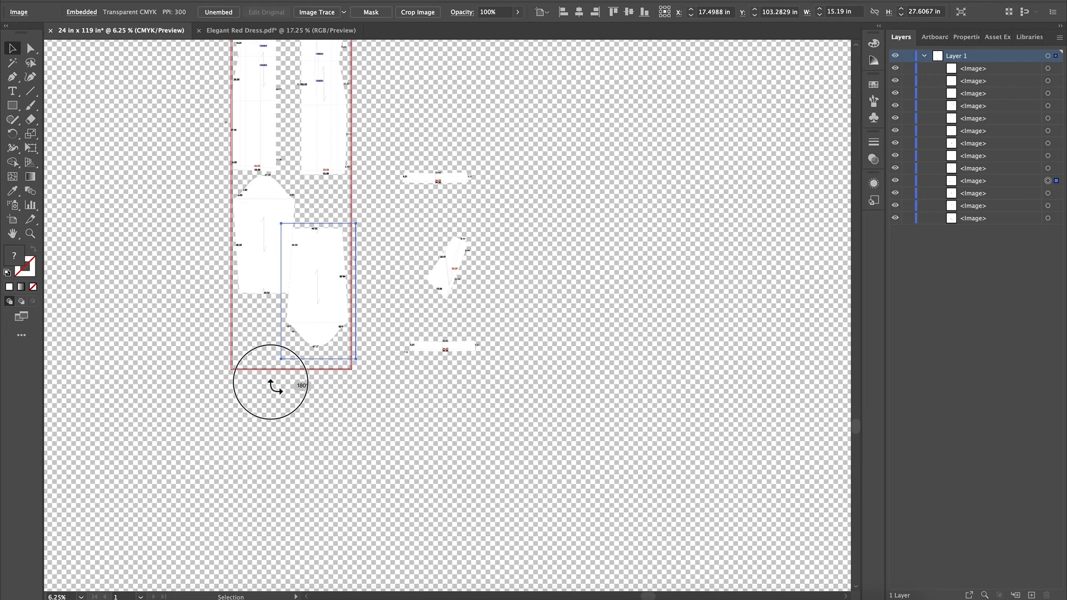
pyautogui.moveTo(322, 292)
pyautogui.mouseDown()
pyautogui.moveTo(318, 308)
pyautogui.moveTo(319, 296)
pyautogui.mouseUp()
pyautogui.click(258, 238)
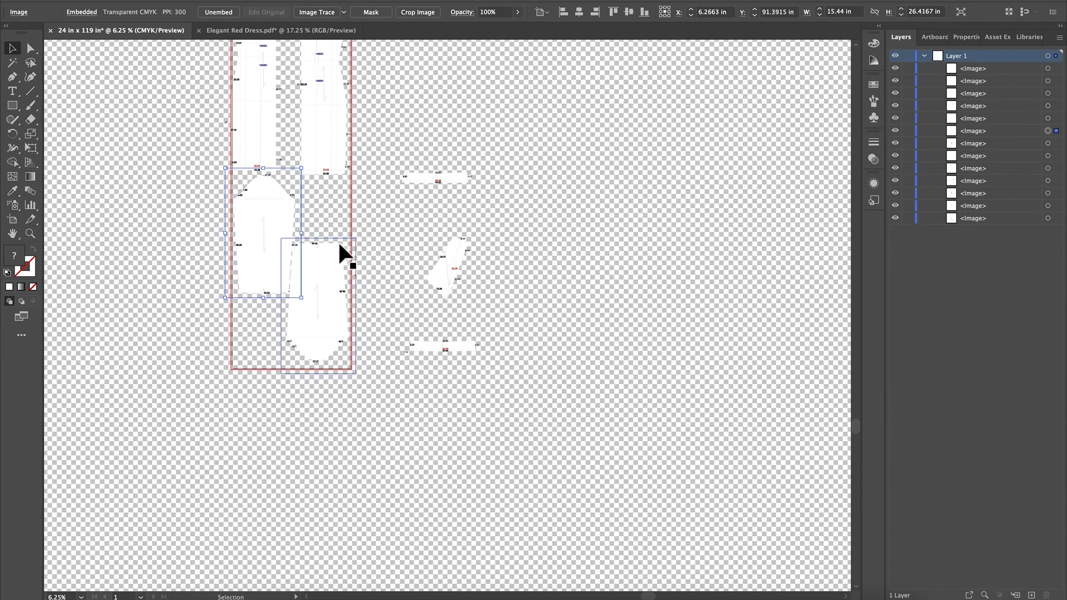
pyautogui.click(394, 234)
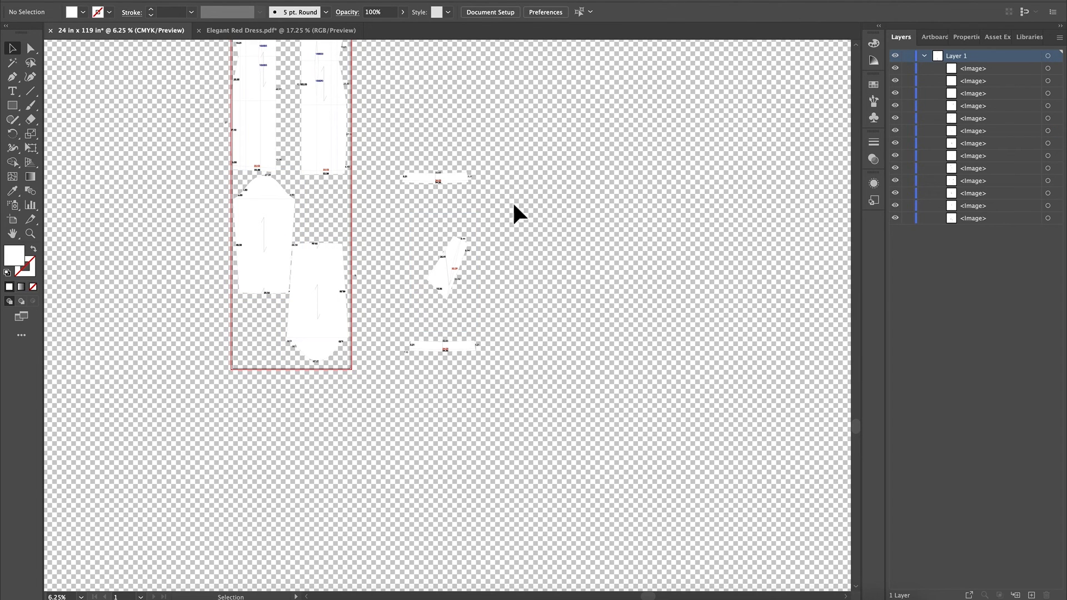
# Turn both cuff strips vertical and fit them one above the other in the gap between the two lower long panels.
pyautogui.moveTo(403, 188); pyautogui.dragTo(334, 193)
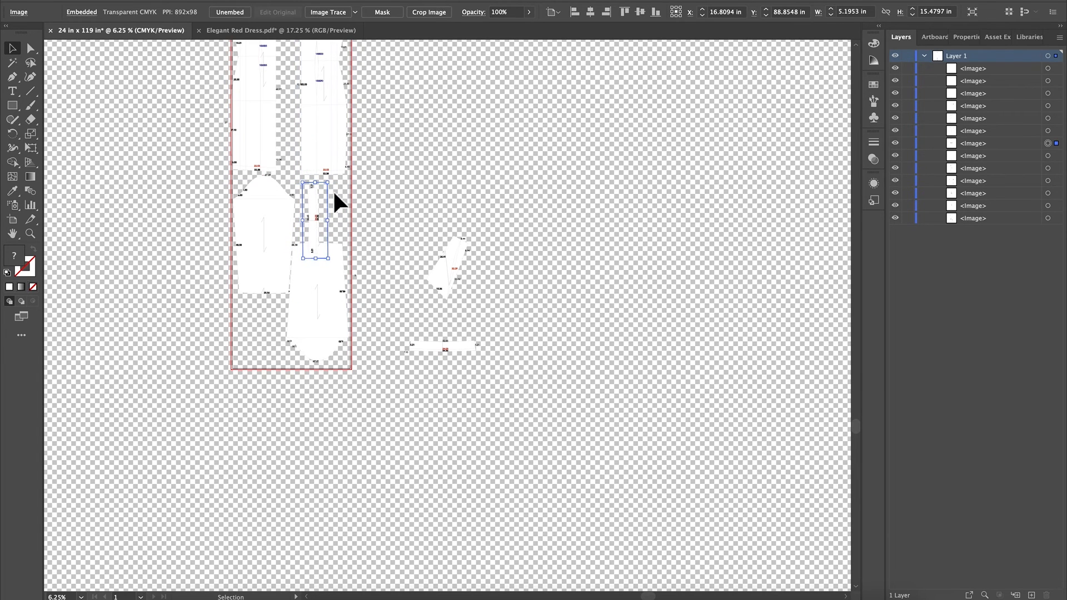
pyautogui.hotkey('ctrl', '=')
pyautogui.moveTo(452, 314); pyautogui.dragTo(419, 123)
pyautogui.moveTo(642, 482); pyautogui.dragTo(442, 277)
pyautogui.click(592, 222)
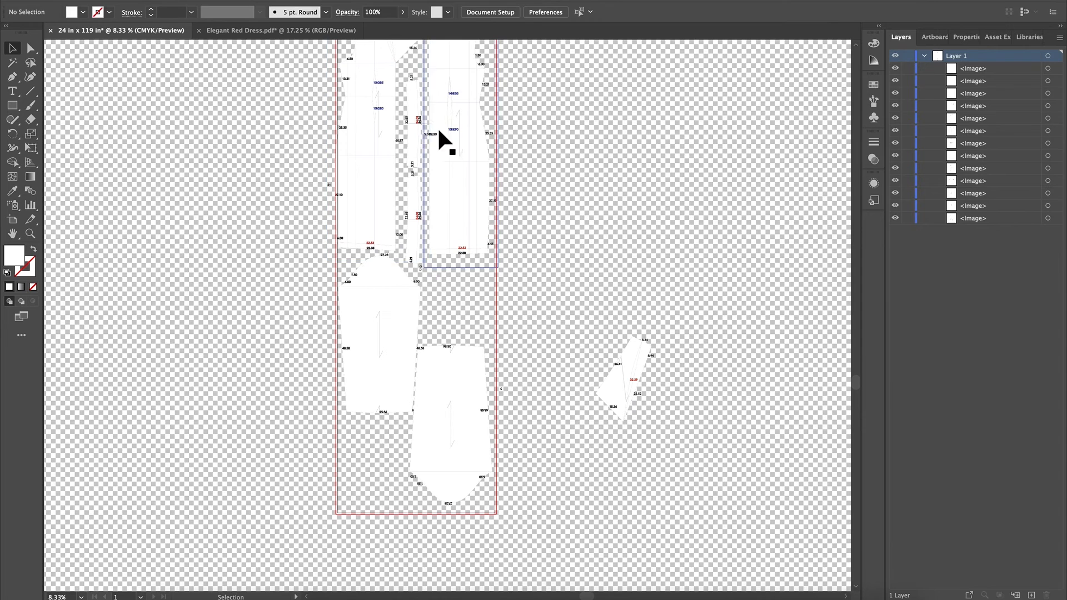
# Shift the two sleeves closer to level with each other and bring the other slanted piece down beside the artboard's lower end.
pyautogui.click(414, 109)
pyautogui.hotkey('ctrl', '-')
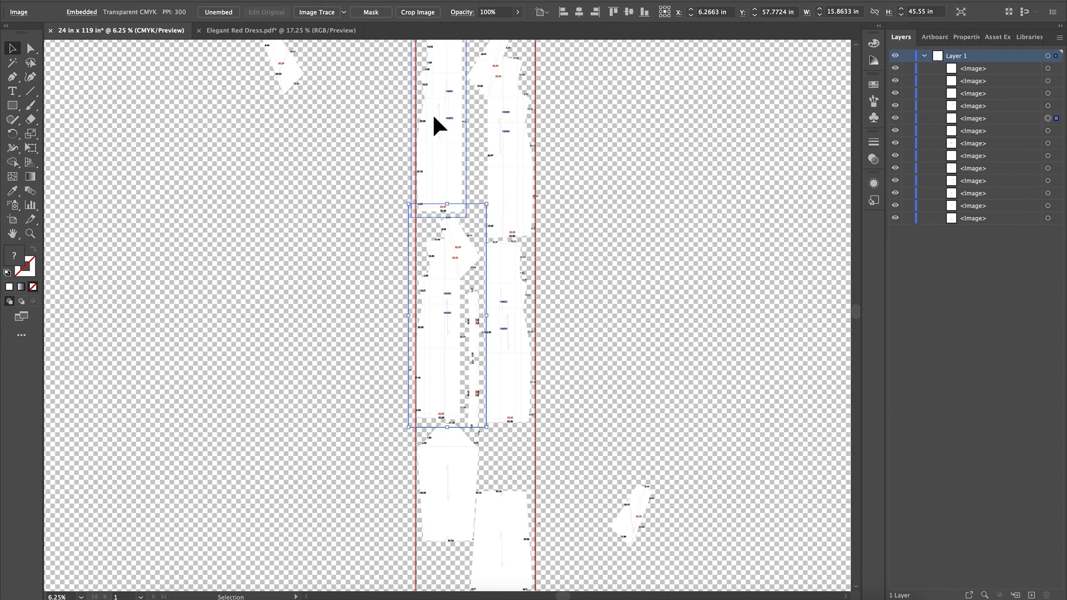
pyautogui.hotkey('ctrl', '-')
pyautogui.click(464, 186)
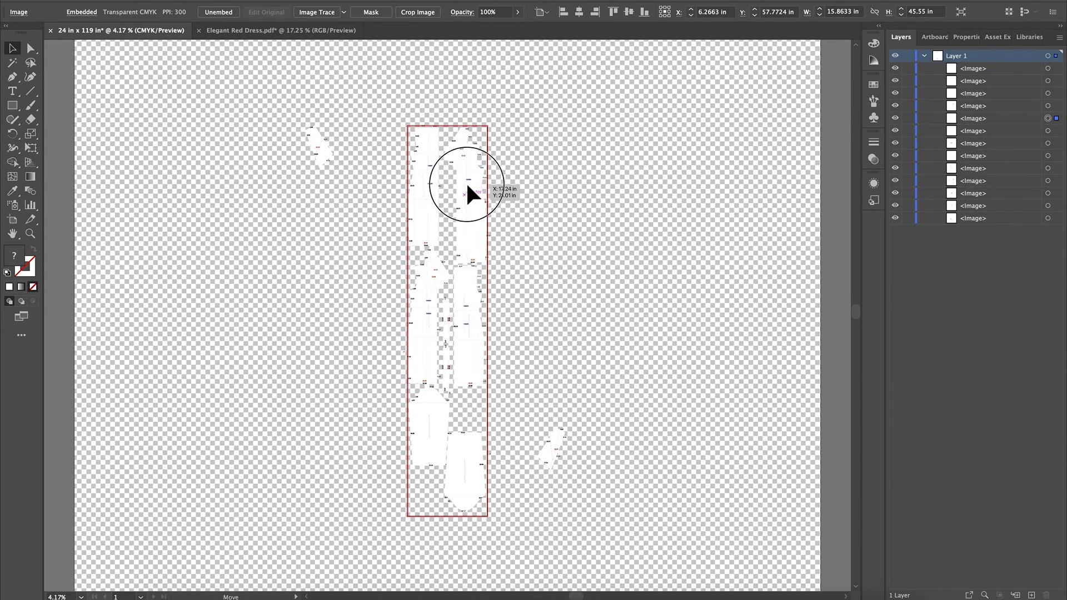
pyautogui.click(419, 195)
pyautogui.moveTo(429, 340); pyautogui.dragTo(475, 347)
pyautogui.moveTo(428, 416); pyautogui.dragTo(428, 419)
pyautogui.moveTo(473, 462); pyautogui.dragTo(473, 431)
pyautogui.moveTo(325, 141); pyautogui.dragTo(337, 451)
# Separate the two sleeves slightly by moving the inverted one to about X 18.86, Y 97.87 in.
pyautogui.press('super+equal')
pyautogui.hscroll(5, 589, 445)
pyautogui.scroll(-1, 588, 444)
pyautogui.moveTo(580, 244); pyautogui.dragTo(591, 242)
pyautogui.moveTo(503, 251)
pyautogui.mouseDown()
pyautogui.moveTo(509, 243)
pyautogui.moveTo(511, 256)
pyautogui.mouseUp()
pyautogui.click(598, 233)
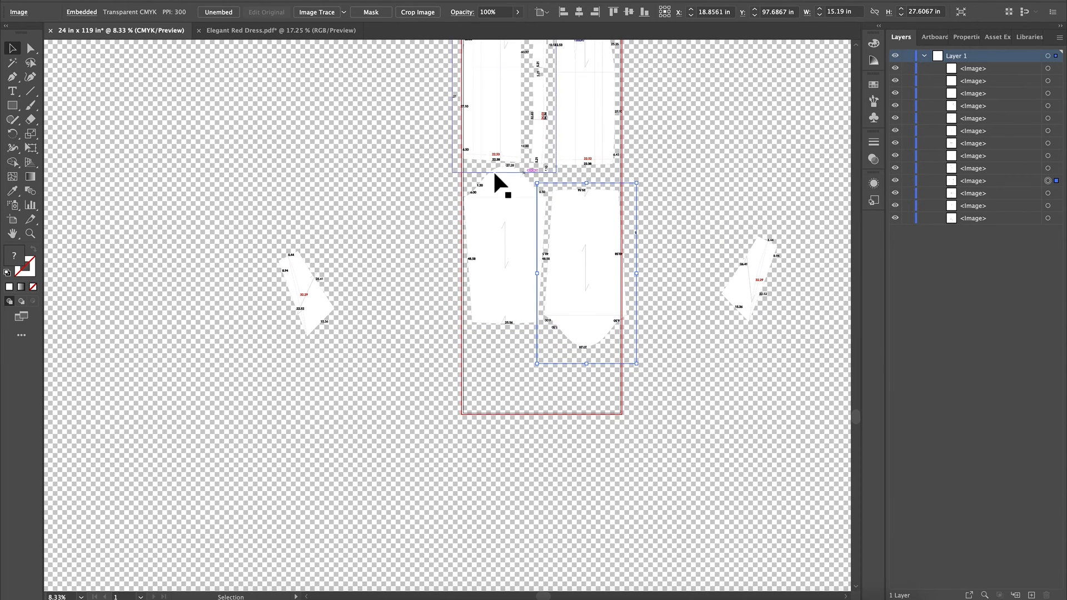
# Move the first slanted piece onto the artboard, rotate it about 300°, and fit it directly beneath the first sleeve.
pyautogui.click(758, 291)
pyautogui.moveTo(758, 291); pyautogui.dragTo(505, 371)
pyautogui.click(547, 292)
pyautogui.click(518, 377)
pyautogui.moveTo(550, 461); pyautogui.dragTo(452, 453)
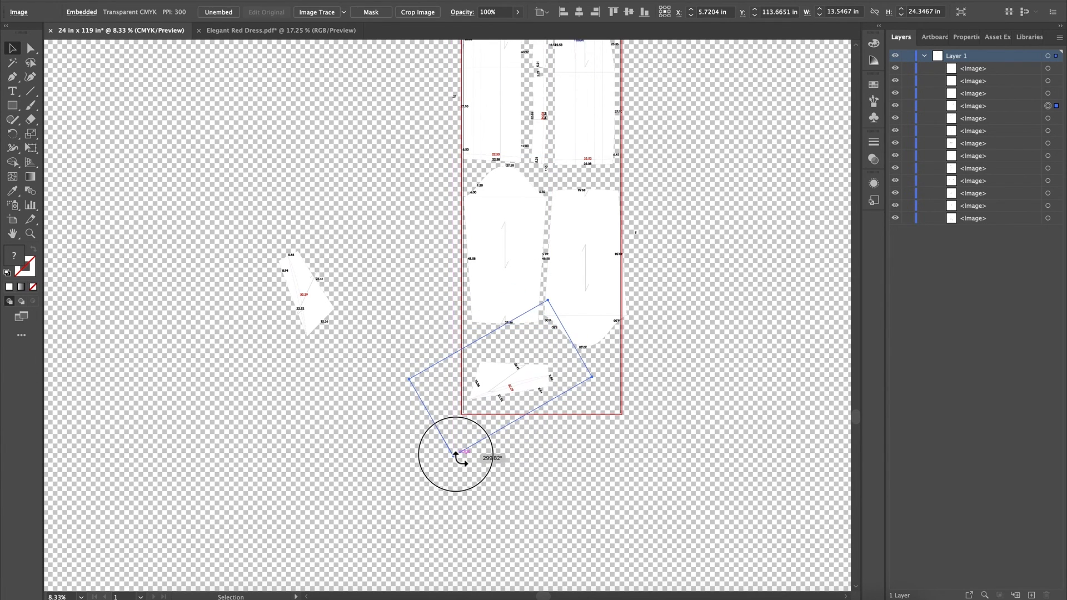
pyautogui.moveTo(507, 373); pyautogui.dragTo(507, 353)
# Bring the other slanted piece onto the artboard, rotate it to lie nearly horizontal, and fit it below the inverted sleeve.
pyautogui.moveTo(314, 301); pyautogui.dragTo(585, 403)
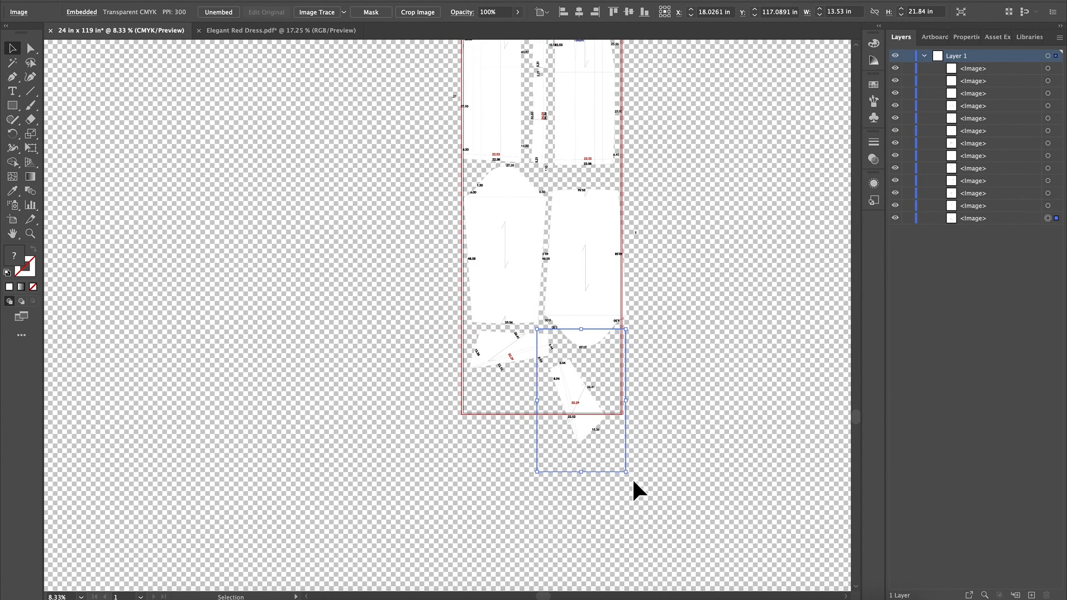
pyautogui.moveTo(637, 484); pyautogui.dragTo(467, 411)
pyautogui.moveTo(597, 391); pyautogui.dragTo(534, 383)
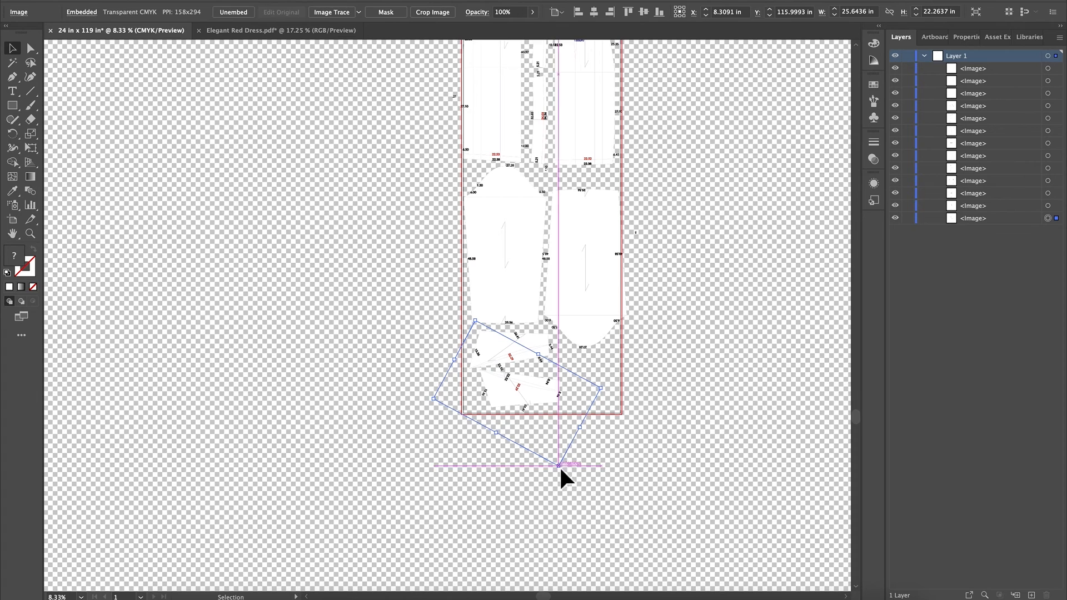
pyautogui.click(565, 481)
pyautogui.moveTo(545, 382); pyautogui.dragTo(596, 377)
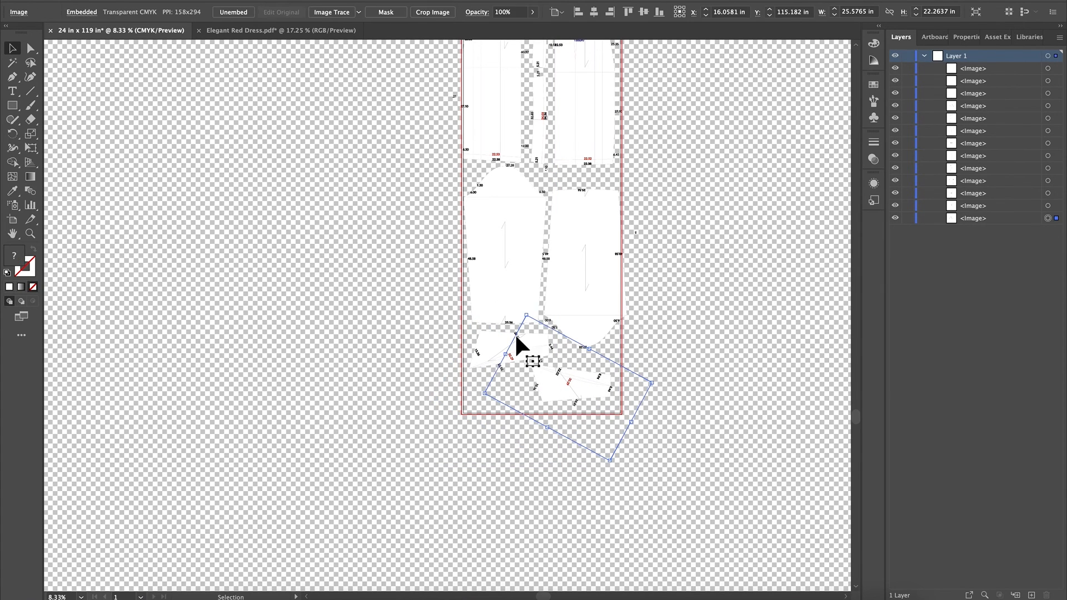
pyautogui.click(486, 342)
pyautogui.click(751, 369)
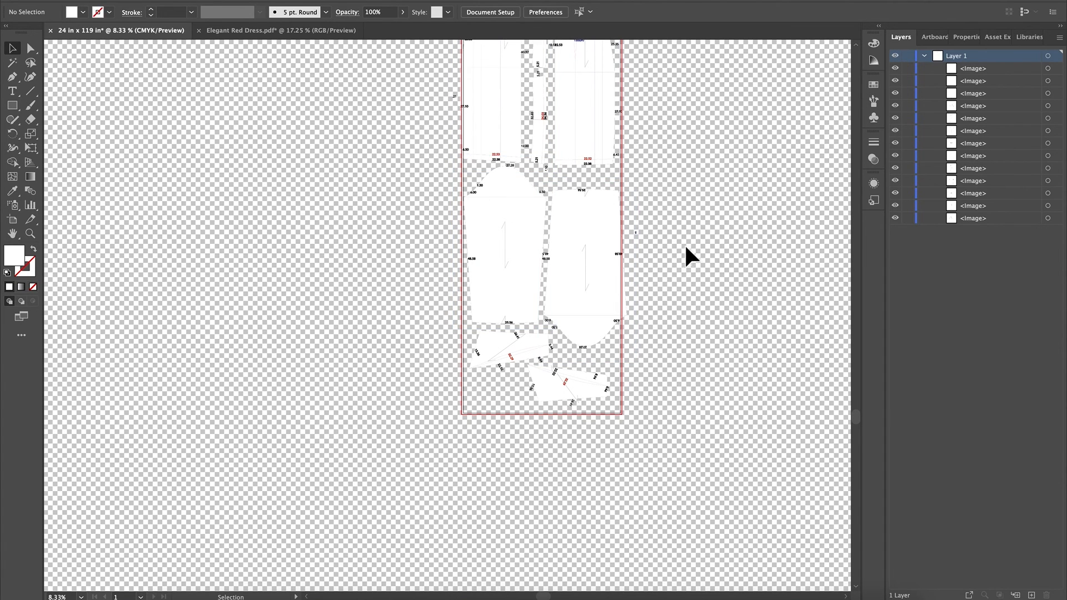
# Move the inverted sleeve inside the artboard's edge and against the first sleeve, at about X 17.69, Y 97.43 in.
pyautogui.click(30, 233)
pyautogui.moveTo(497, 220); pyautogui.dragTo(736, 243)
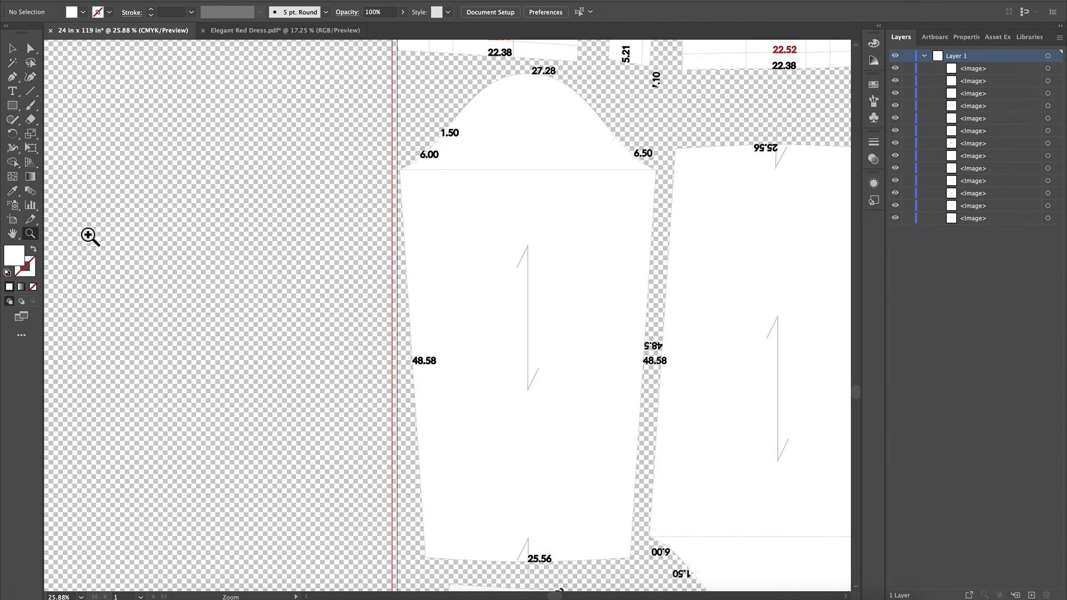
pyautogui.click(12, 234)
pyautogui.moveTo(715, 361); pyautogui.dragTo(534, 303)
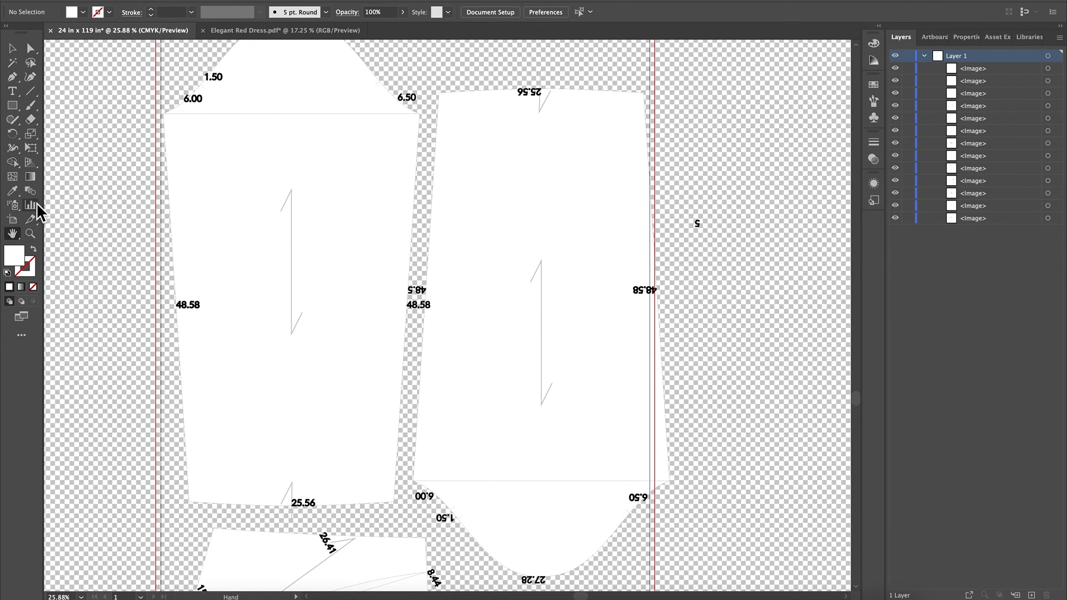
pyautogui.click(14, 54)
pyautogui.moveTo(584, 362)
pyautogui.mouseDown()
pyautogui.moveTo(575, 356)
pyautogui.moveTo(576, 369)
pyautogui.mouseUp()
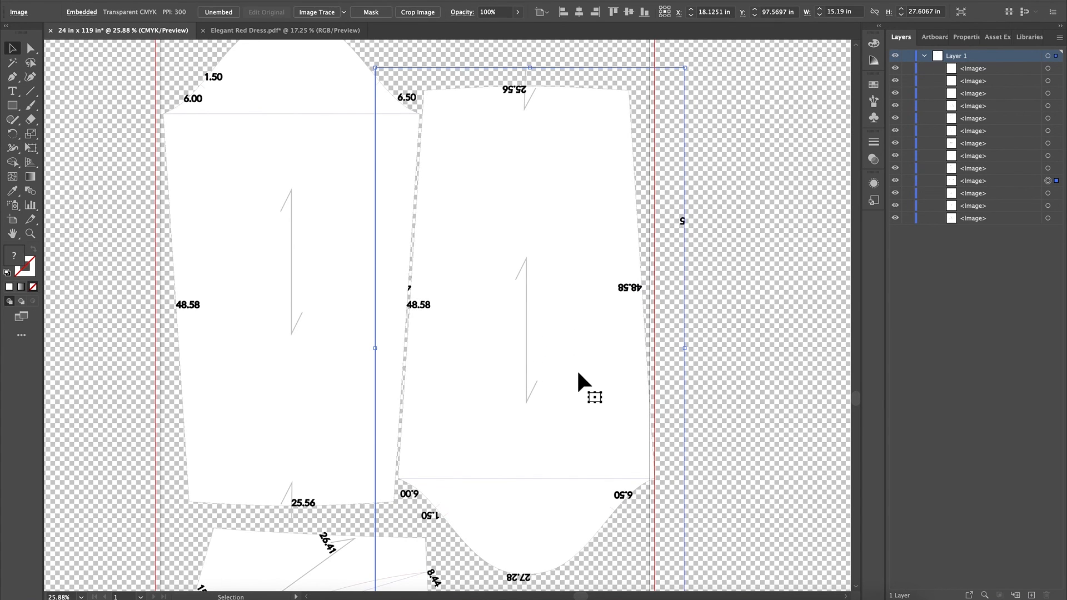
pyautogui.moveTo(253, 328); pyautogui.dragTo(251, 325)
pyautogui.moveTo(570, 415); pyautogui.dragTo(565, 409)
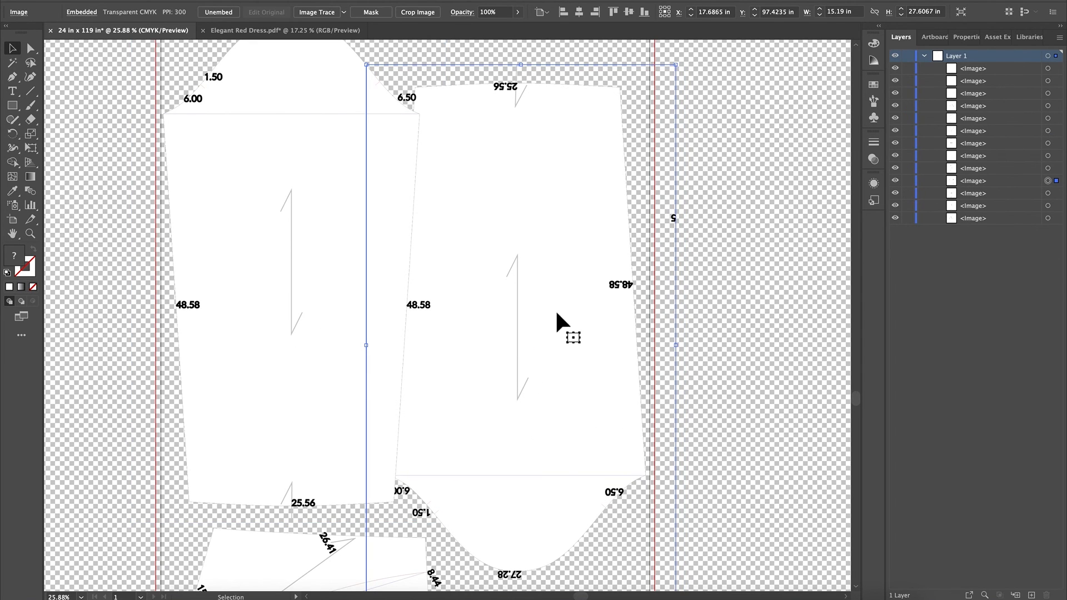
# Nudge the inverted sleeve horizontally to about X 17.77 in, between the first sleeve and the artboard's edge.
pyautogui.press('a')
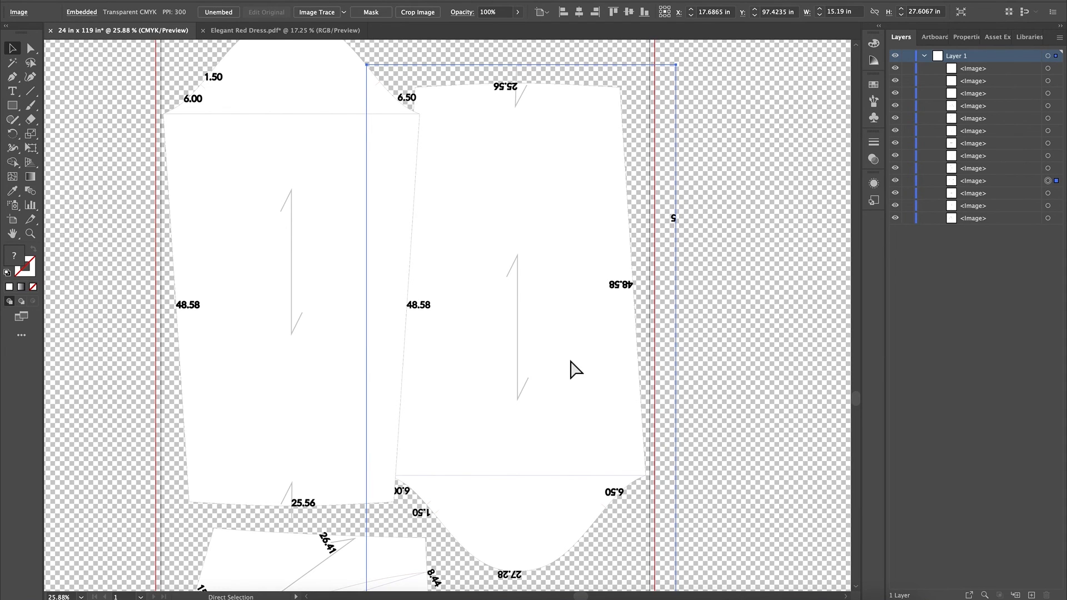
pyautogui.hotkey('ctrl', '=')
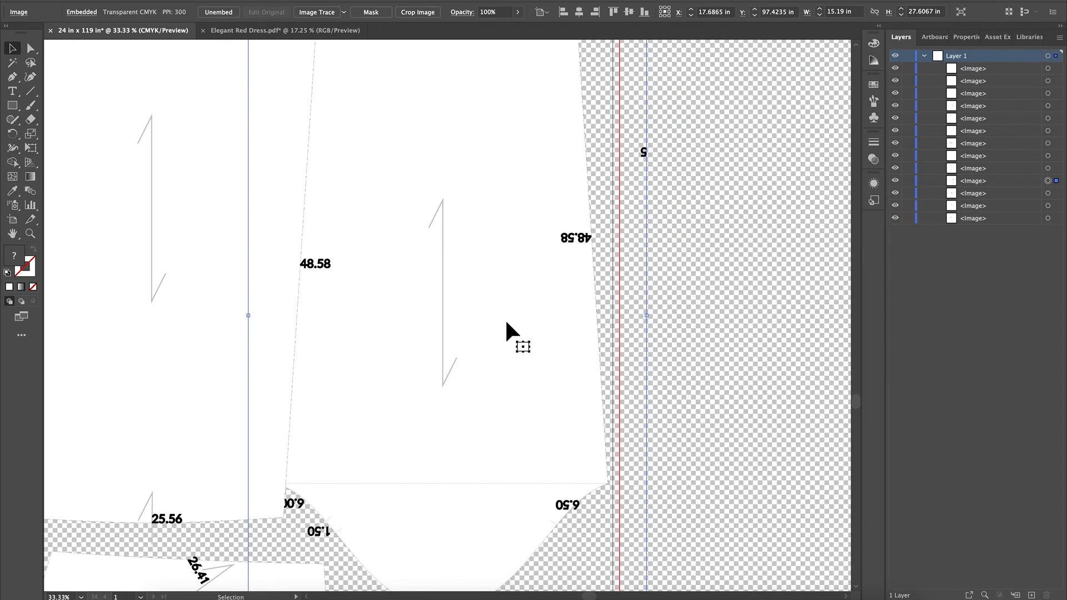
pyautogui.press('Right')
pyautogui.press('Right')
pyautogui.press('Right')
pyautogui.press('Right')
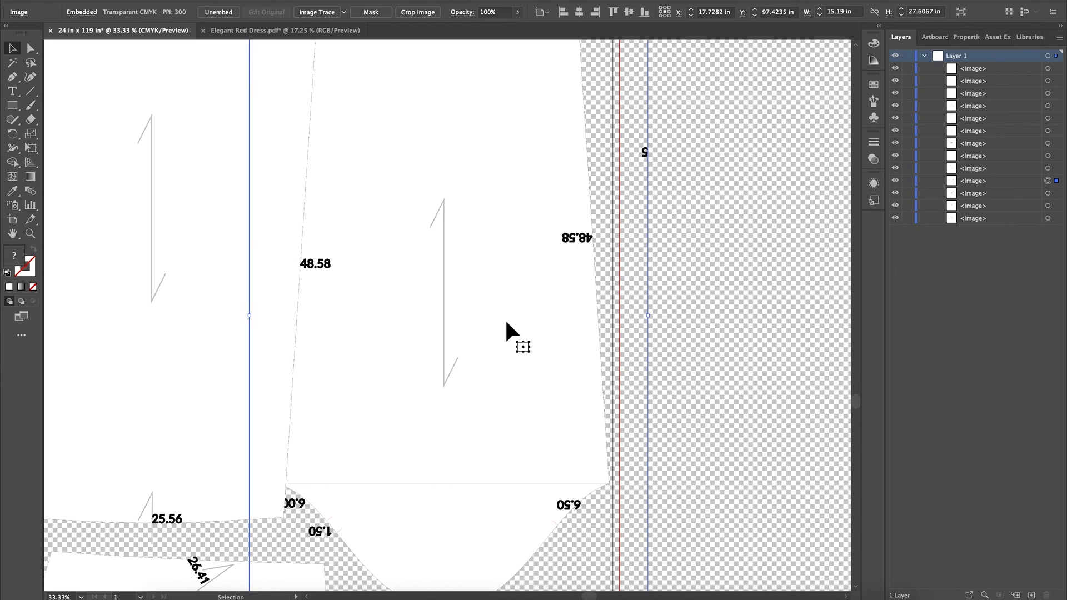
pyautogui.press('Right')
pyautogui.press('Right')
pyautogui.press('Right')
pyautogui.press('Right')
pyautogui.press('Right')
pyautogui.press('Right')
pyautogui.press('Right')
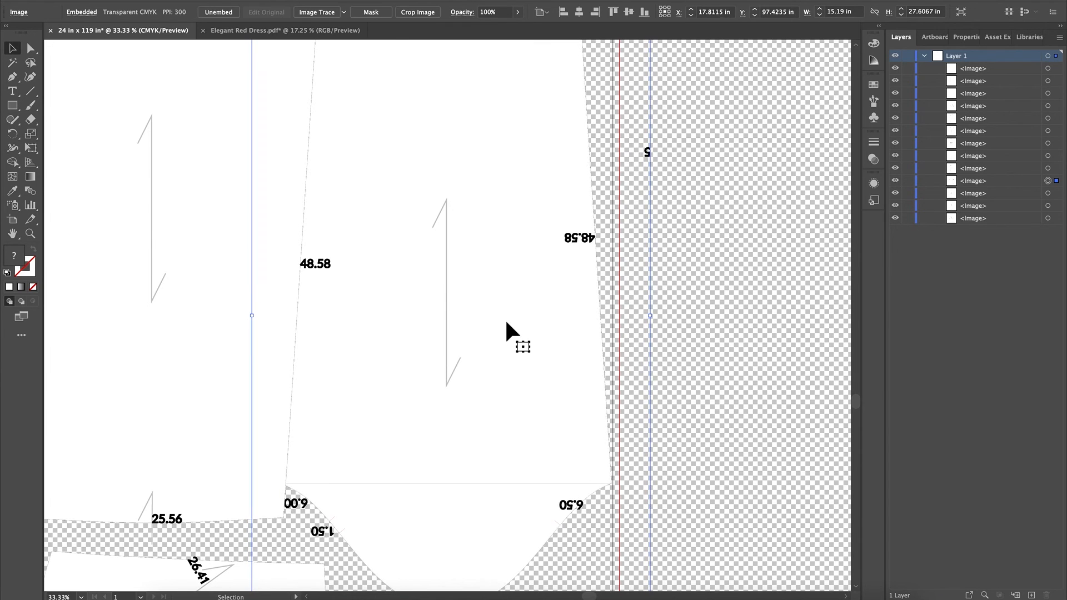
pyautogui.press('Right')
pyautogui.press('Right')
pyautogui.press('Right')
pyautogui.press('Right')
pyautogui.press('Right')
pyautogui.press('Right')
pyautogui.press('Right')
pyautogui.press('Right')
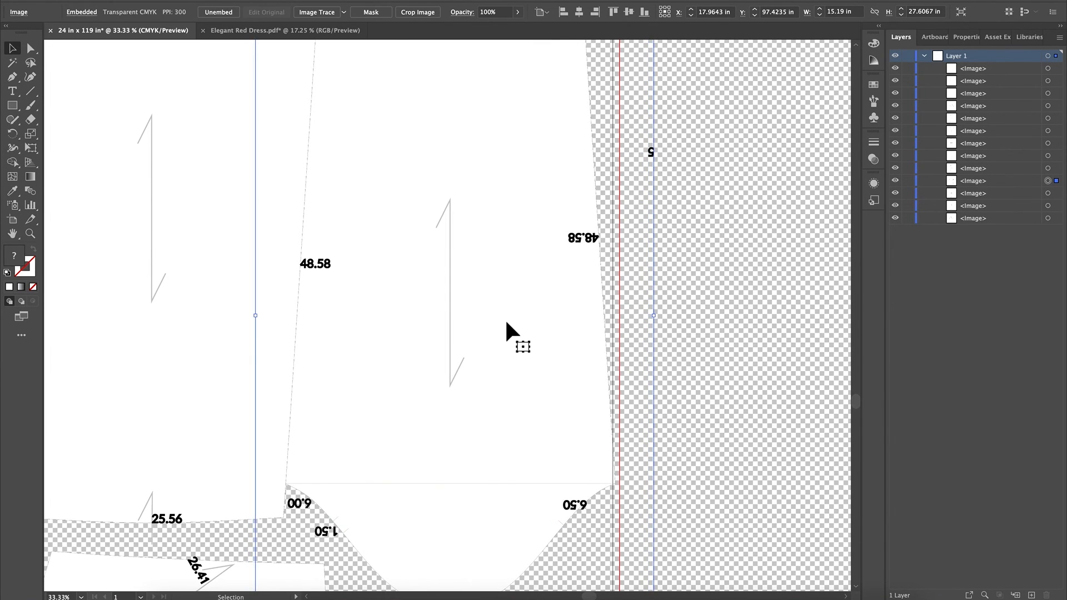
pyautogui.press('Left')
pyautogui.press('Left')
pyautogui.press('Left')
pyautogui.press('Left')
pyautogui.press('Left')
pyautogui.press('Left')
pyautogui.press('Left')
pyautogui.press('Left')
pyautogui.press('Left')
pyautogui.press('Left')
pyautogui.press('Left')
pyautogui.press('Left')
pyautogui.press('Left')
pyautogui.press('Left')
pyautogui.press('Left')
pyautogui.press('Left')
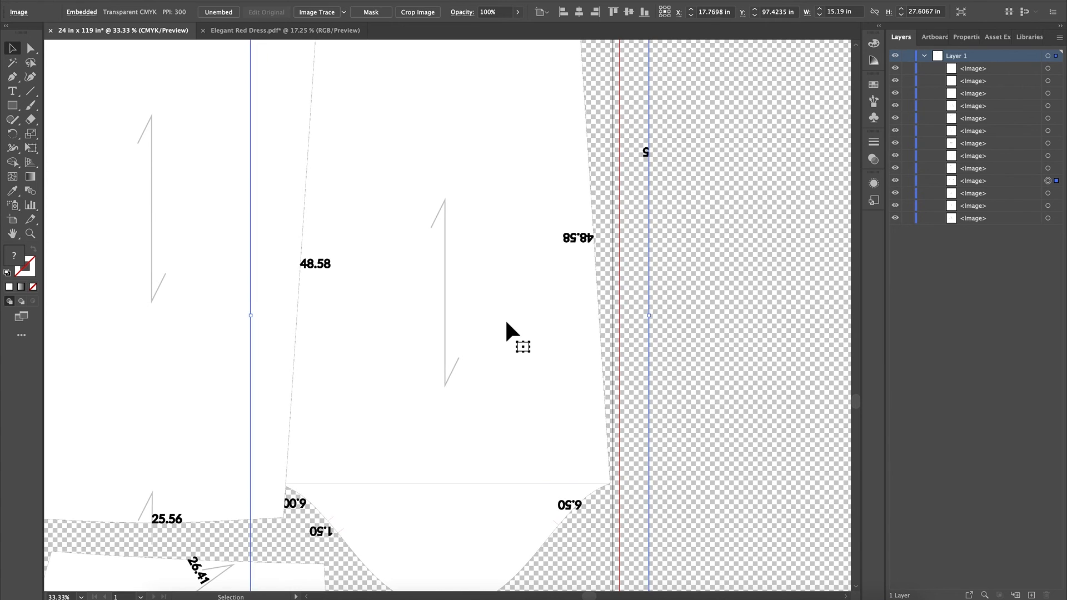
pyautogui.press('super+minus')
pyautogui.press('super+minus')
pyautogui.press('super+minus')
pyautogui.press('super+minus')
pyautogui.click(365, 282)
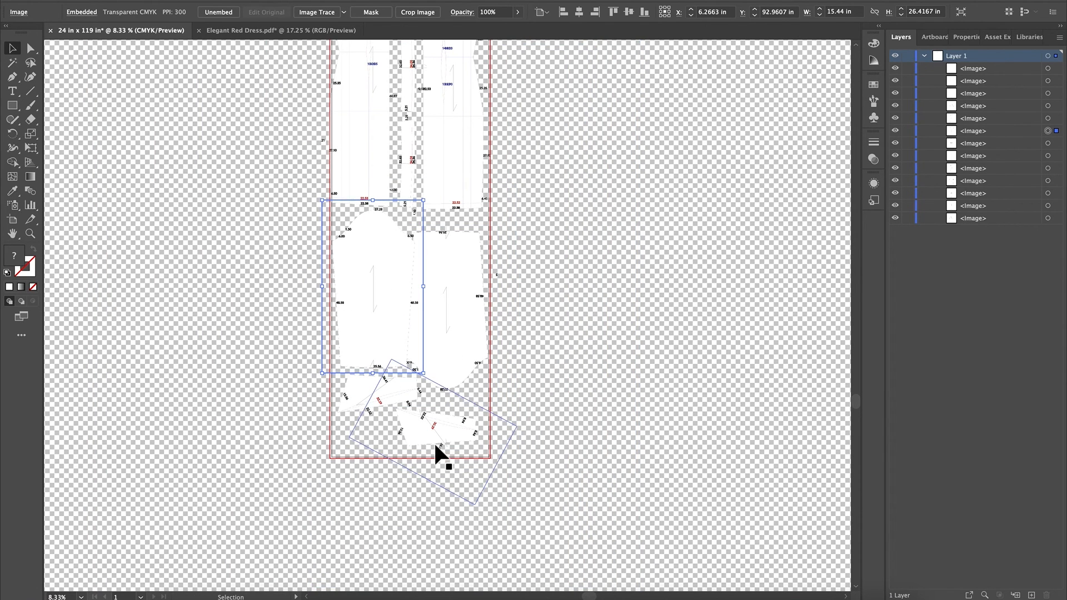
# Move both slanted pieces off the artboard, one to each side, and lower the inverted sleeve to the artboard's bottom edge.
pyautogui.moveTo(427, 425); pyautogui.dragTo(609, 399)
pyautogui.moveTo(398, 391); pyautogui.dragTo(241, 394)
pyautogui.moveTo(456, 349); pyautogui.dragTo(456, 414)
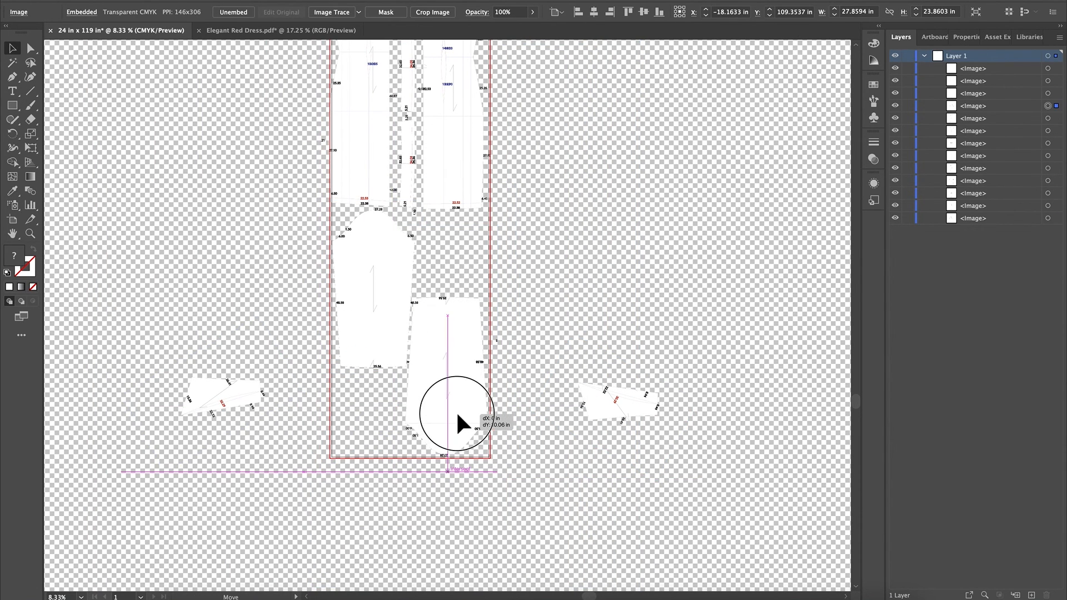
# Fit the upright sleeve directly beneath the panel above it, at about X 6.27, Y 92.39 in.
pyautogui.moveTo(364, 298); pyautogui.dragTo(367, 294)
pyautogui.click(599, 325)
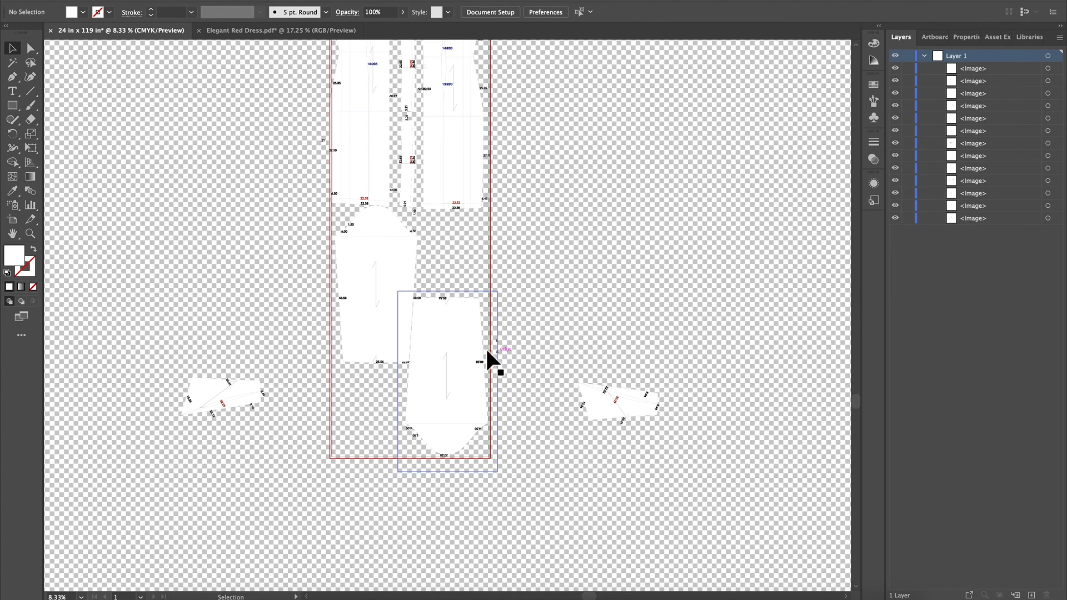
pyautogui.click(457, 347)
pyautogui.moveTo(362, 243); pyautogui.dragTo(359, 245)
pyautogui.hotkey('ctrl', '=')
pyautogui.hotkey('ctrl', '=')
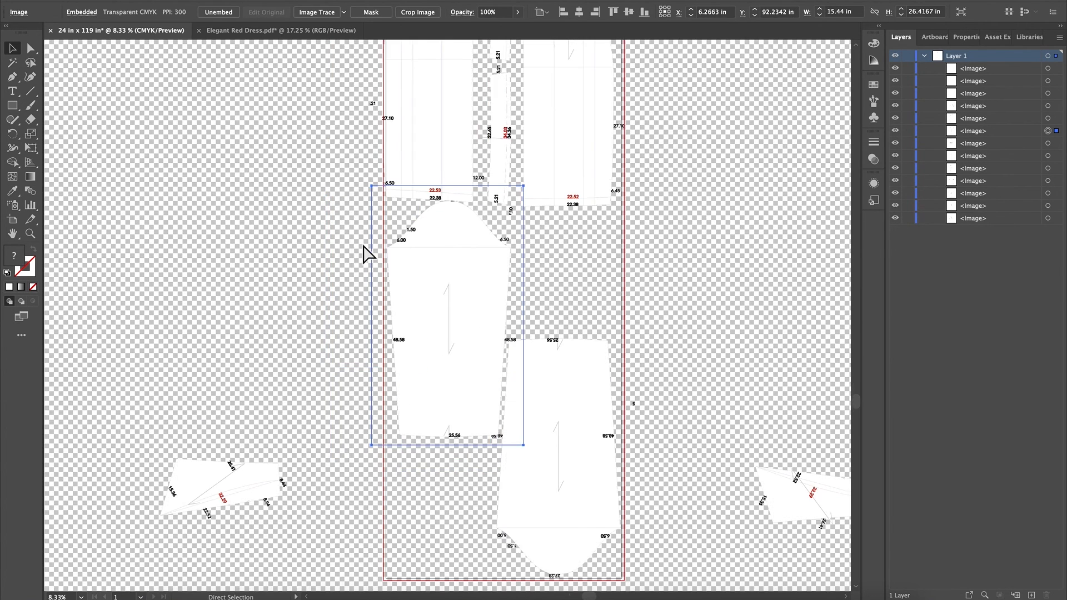
pyautogui.hotkey('ctrl', '=')
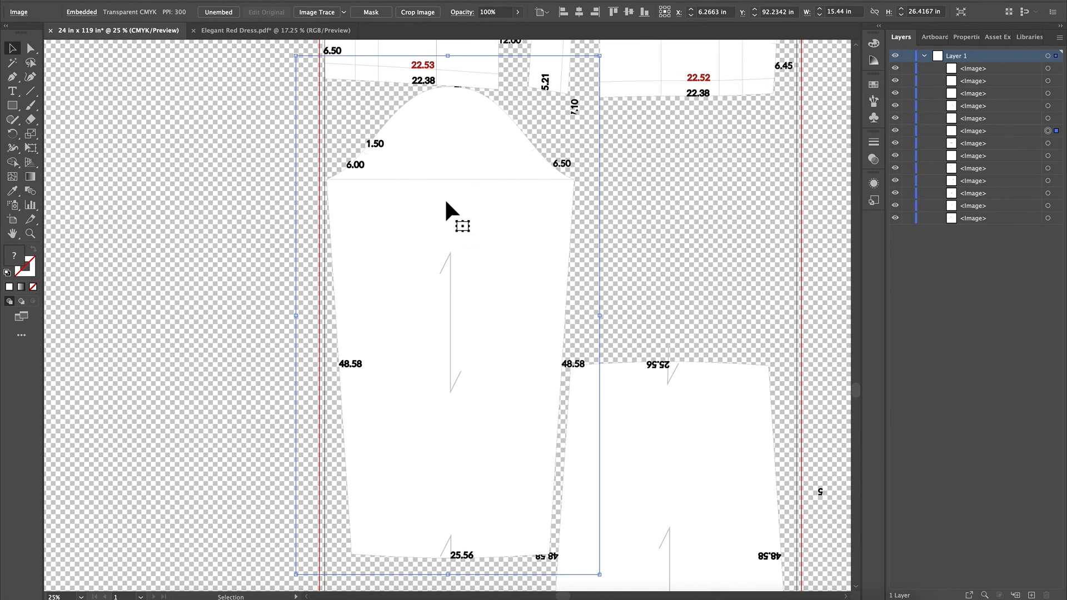
pyautogui.moveTo(445, 220); pyautogui.dragTo(445, 223)
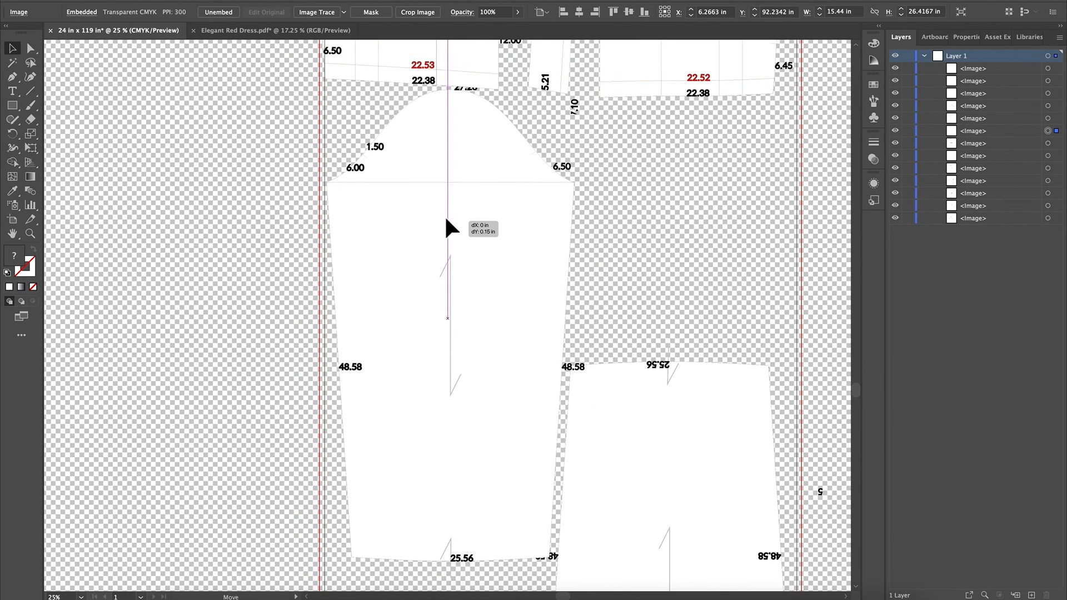
pyautogui.hotkey('ctrl', '-')
pyautogui.hotkey('ctrl', '-')
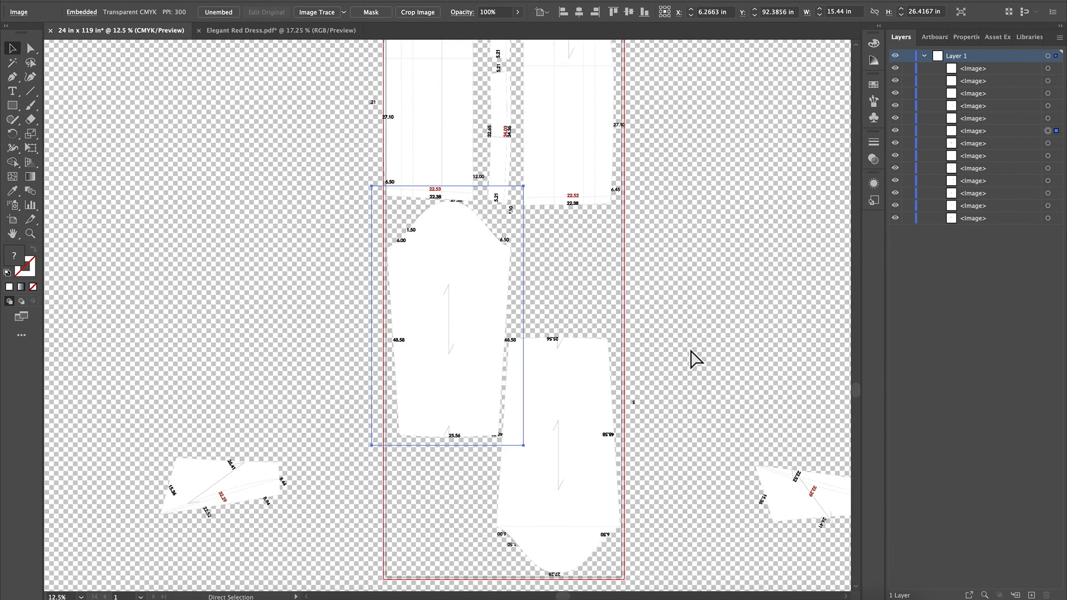
# Nudge the inverted sleeve to about X 17.73, Y 107.48 in, between the upright sleeve and the artboard's edge.
pyautogui.moveTo(574, 441); pyautogui.dragTo(568, 441)
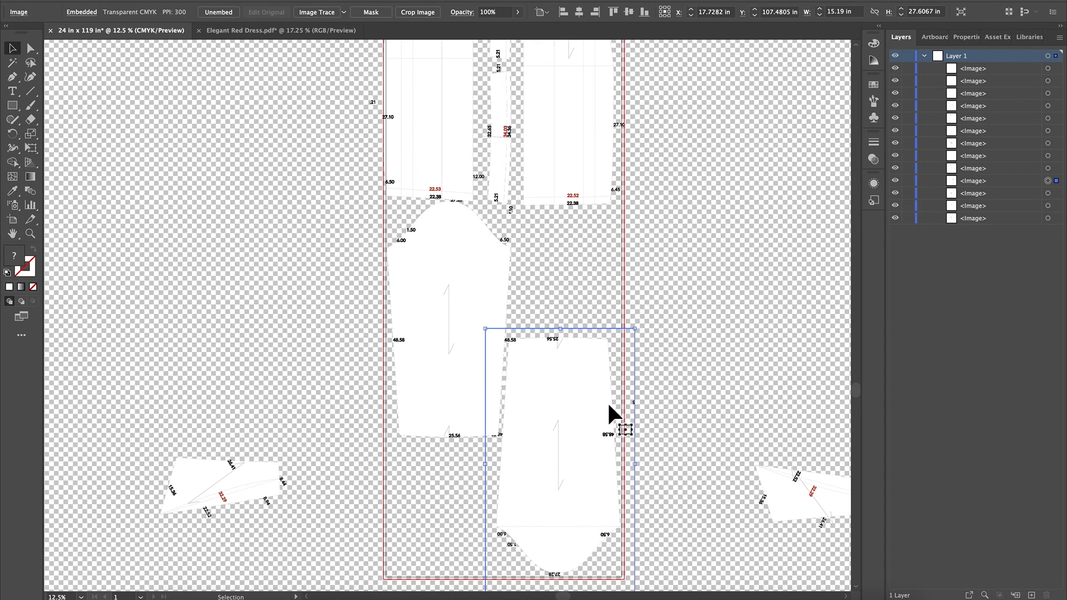
pyautogui.press('a')
pyautogui.press('super+equal')
pyautogui.press('super+equal')
pyautogui.press('super+equal')
pyautogui.press('super+equal')
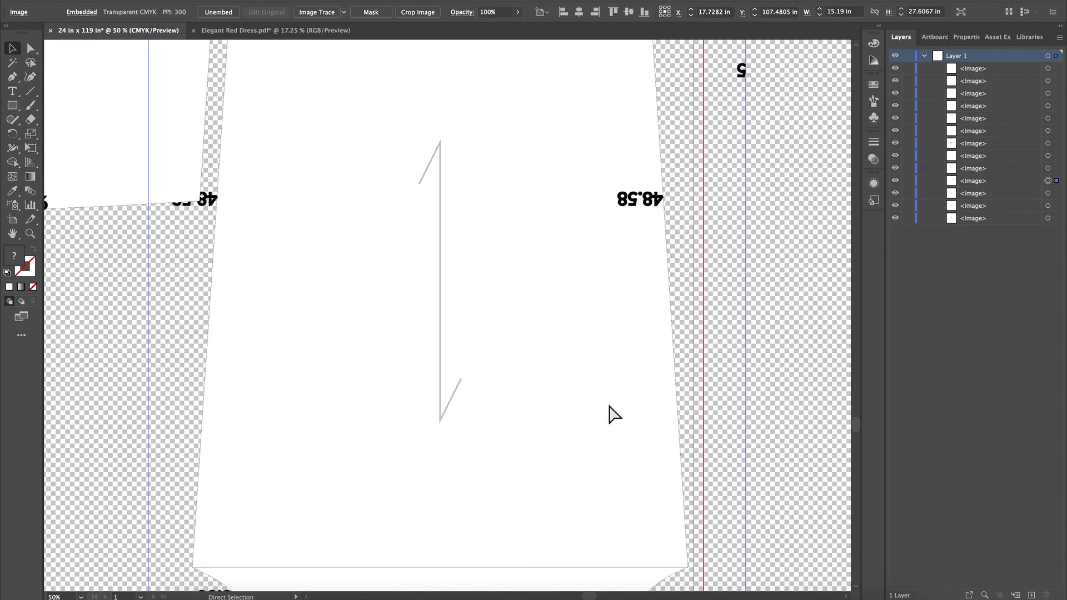
pyautogui.press('super+minus')
pyautogui.press('super+minus')
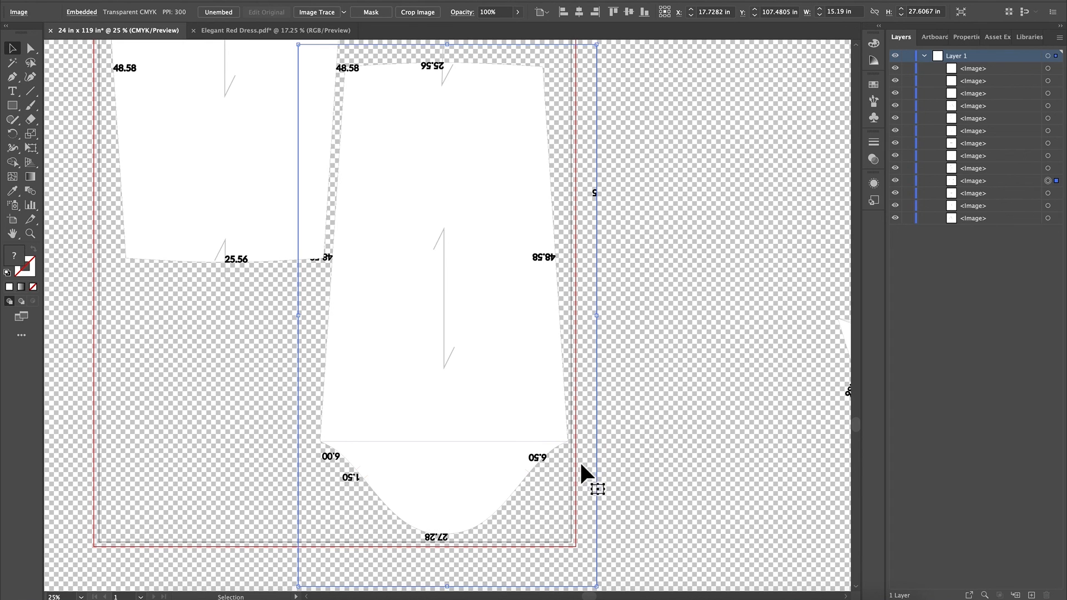
pyautogui.press('a')
pyautogui.press('super+minus')
pyautogui.press('super+minus')
pyautogui.press('super+minus')
pyautogui.press('v')
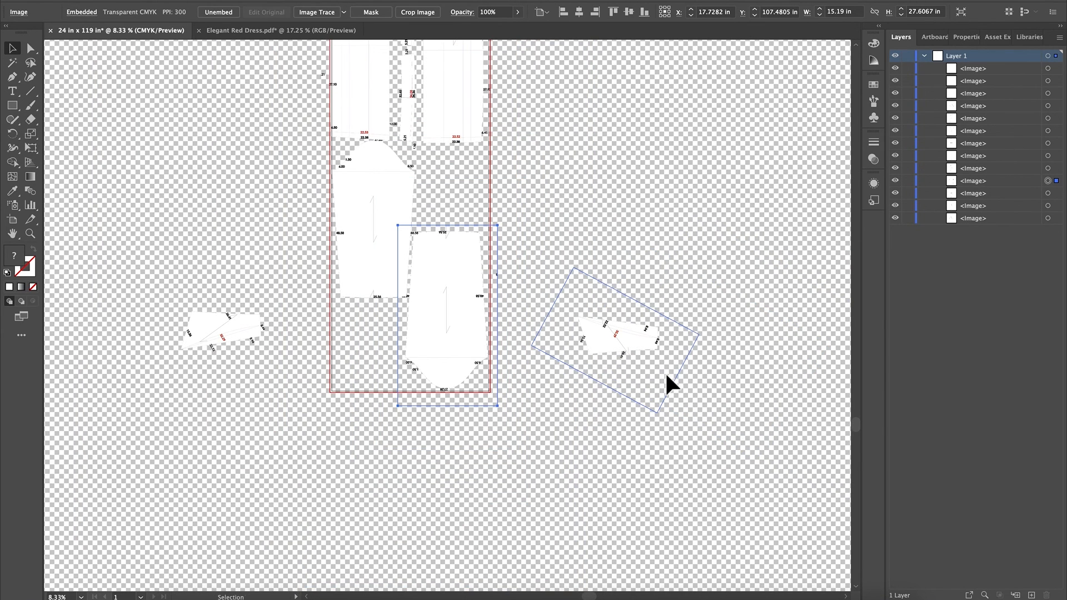
# Place the left slanted piece beneath the upright sleeve and rotate it to stand steeply in the gap beside the inverted sleeve.
pyautogui.moveTo(229, 323); pyautogui.dragTo(365, 344)
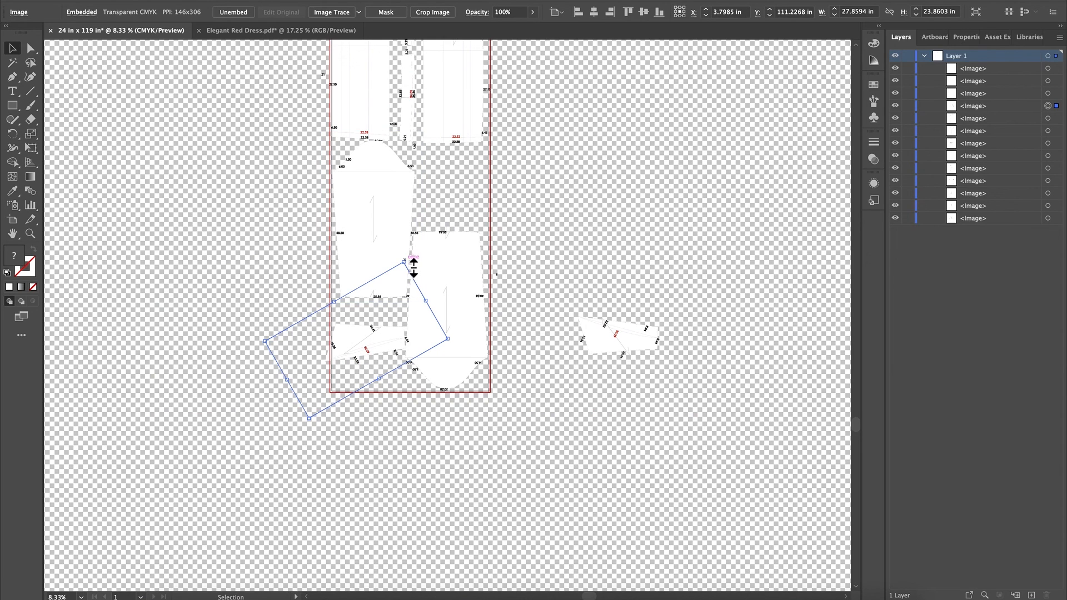
pyautogui.moveTo(265, 345); pyautogui.dragTo(311, 408)
pyautogui.moveTo(352, 340); pyautogui.dragTo(357, 349)
# Place the other slanted piece above the inverted sleeve and rotate it to fit the gap beneath the right-hand panel.
pyautogui.moveTo(636, 329); pyautogui.dragTo(573, 198)
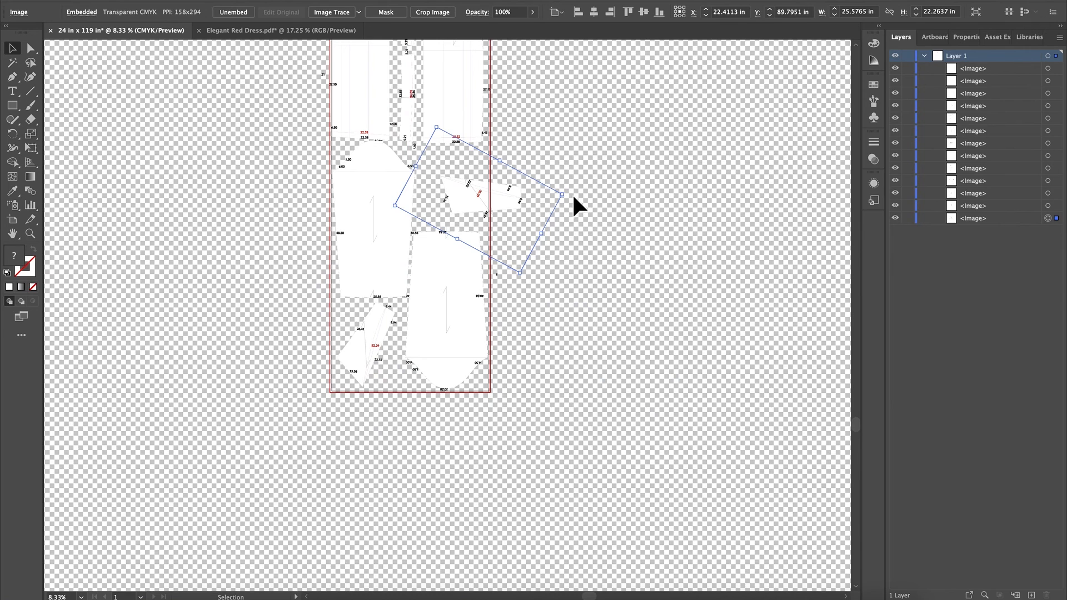
pyautogui.moveTo(527, 284); pyautogui.dragTo(502, 159)
pyautogui.moveTo(475, 201)
pyautogui.mouseDown()
pyautogui.moveTo(452, 184)
pyautogui.moveTo(464, 191)
pyautogui.mouseUp()
pyautogui.click(623, 215)
pyautogui.click(654, 207)
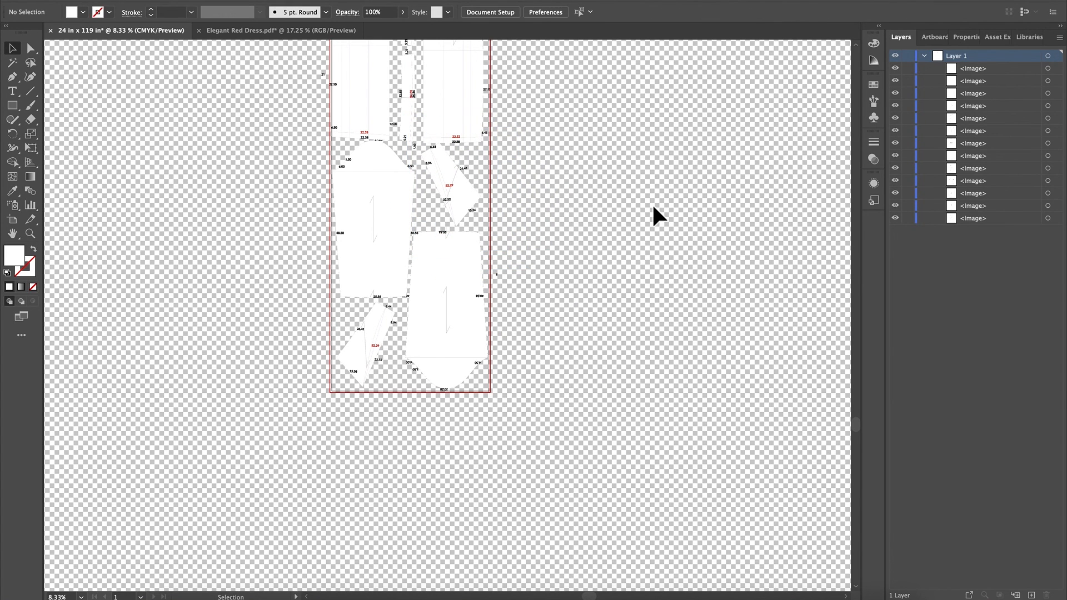
pyautogui.press('super+minus')
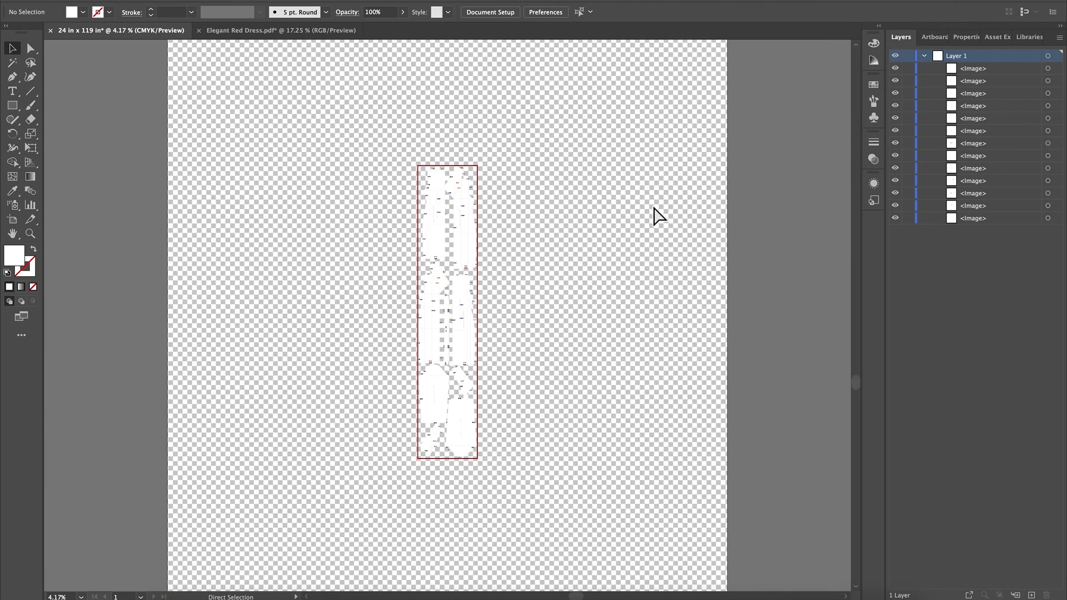
pyautogui.scroll(-3, 580, 220)
pyautogui.scroll(3, 579, 220)
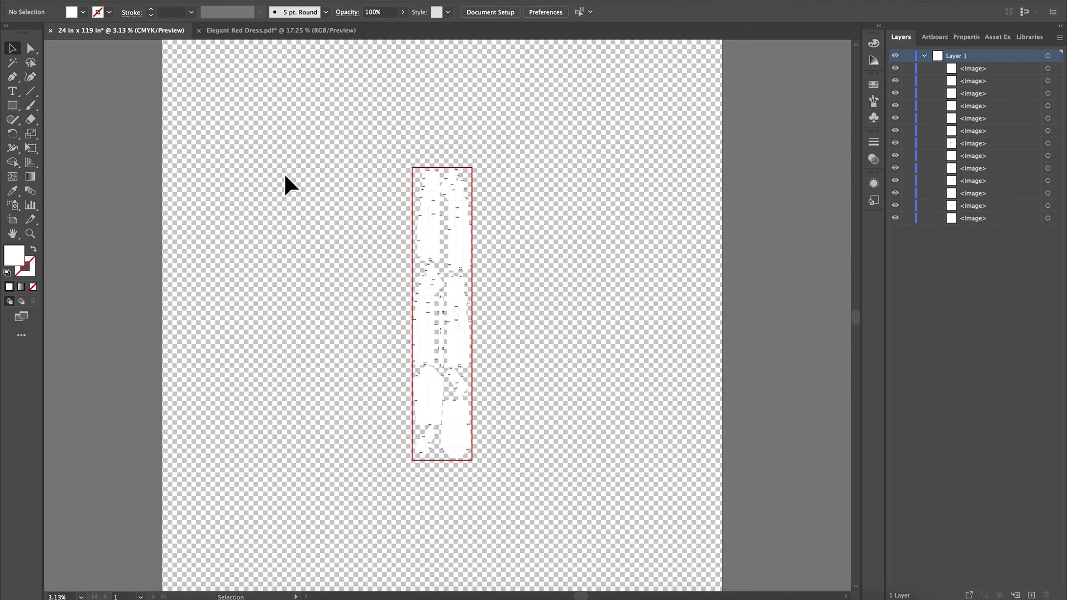
# Shift the top left-hand dress panel sideways to sit just inside the artboard's left edge.
pyautogui.moveTo(425, 192); pyautogui.dragTo(585, 251)
pyautogui.moveTo(437, 206); pyautogui.dragTo(470, 214)
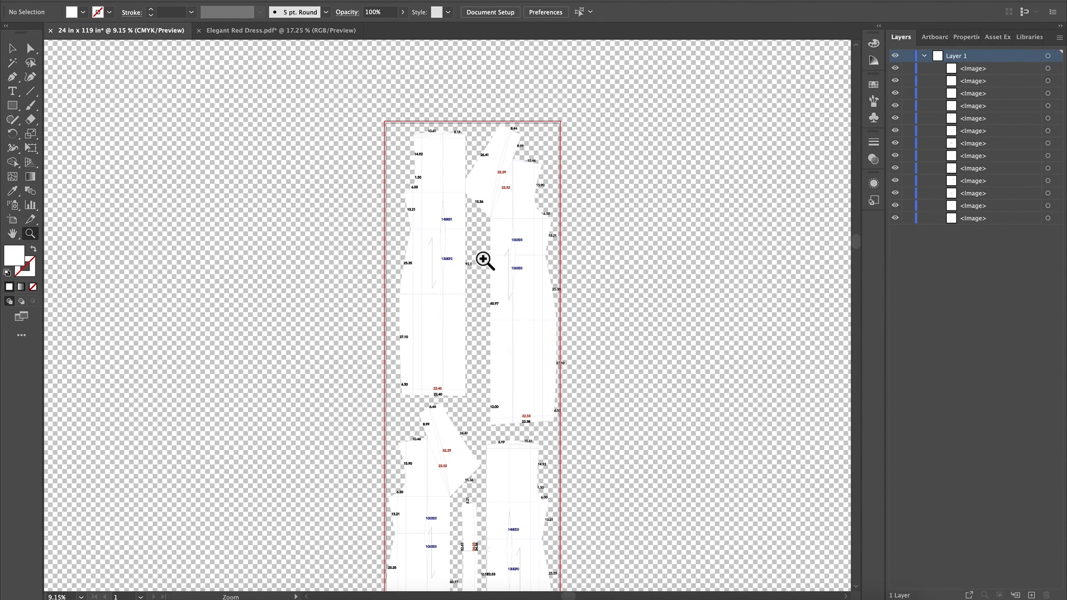
pyautogui.click(12, 48)
pyautogui.moveTo(445, 215); pyautogui.dragTo(436, 215)
pyautogui.click(521, 204)
pyautogui.moveTo(437, 214); pyautogui.dragTo(432, 215)
pyautogui.click(430, 228)
pyautogui.click(652, 201)
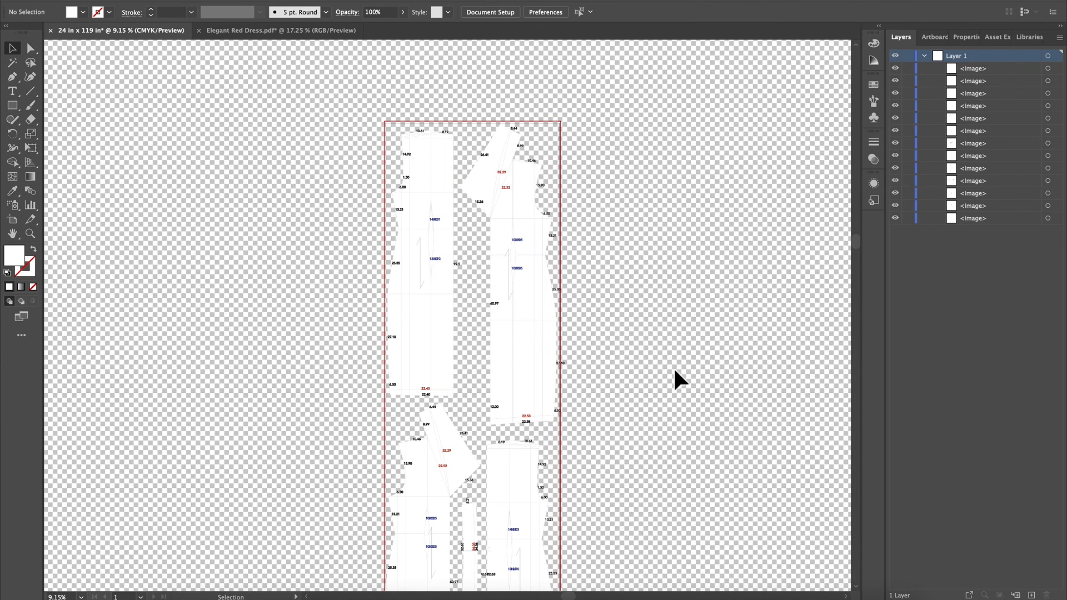
# Shift the middle right-hand panel to about X 19.44 in and adjust the position of the left-hand panel beside it.
pyautogui.scroll(-10, 623, 464)
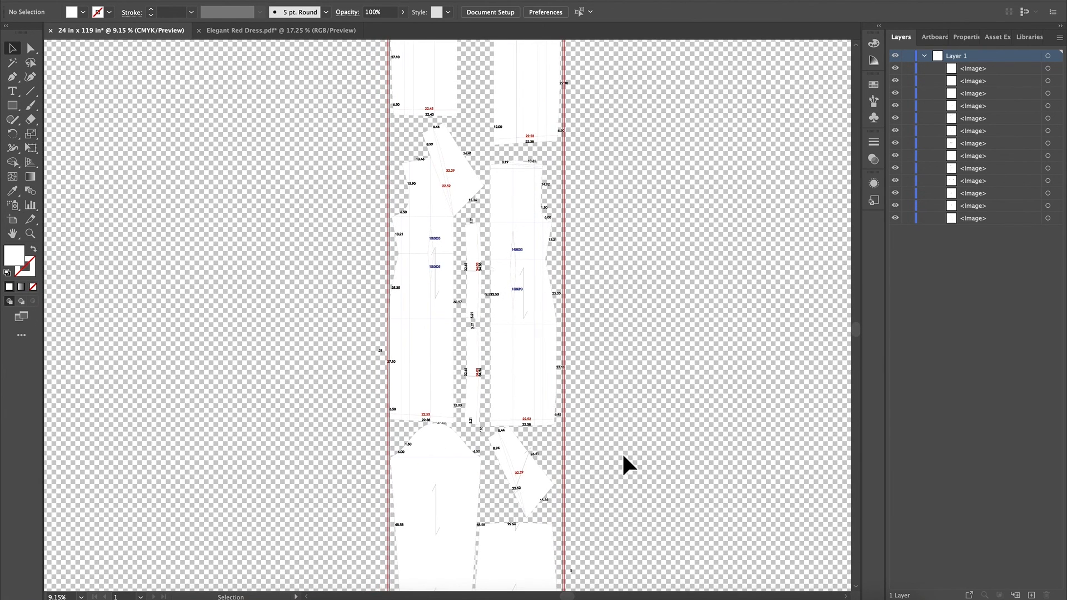
pyautogui.click(535, 254)
pyautogui.click(417, 266)
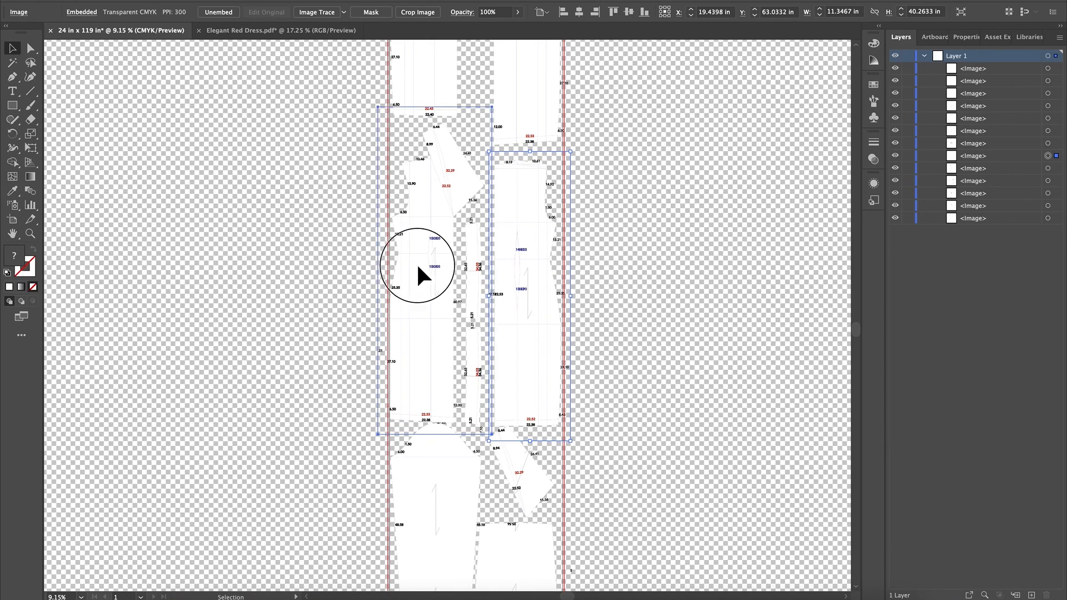
pyautogui.moveTo(419, 267); pyautogui.dragTo(441, 274)
pyautogui.click(639, 284)
# Examine the arranged pattern pieces along the full length of the artboard for overlaps and fit.
pyautogui.click(34, 236)
pyautogui.moveTo(361, 353); pyautogui.dragTo(517, 370)
pyautogui.moveTo(581, 346); pyautogui.dragTo(422, 336)
pyautogui.hotkey('ctrl', 'shift', 'd')
pyautogui.press('h')
pyautogui.moveTo(707, 519); pyautogui.dragTo(637, 274)
pyautogui.moveTo(665, 98); pyautogui.dragTo(640, 333)
pyautogui.moveTo(627, 514); pyautogui.dragTo(641, 294)
pyautogui.moveTo(661, 185); pyautogui.dragTo(648, 392)
pyautogui.hotkey('ctrl', '-')
pyautogui.moveTo(655, 263); pyautogui.dragTo(647, 330)
pyautogui.hotkey('ctrl', '-')
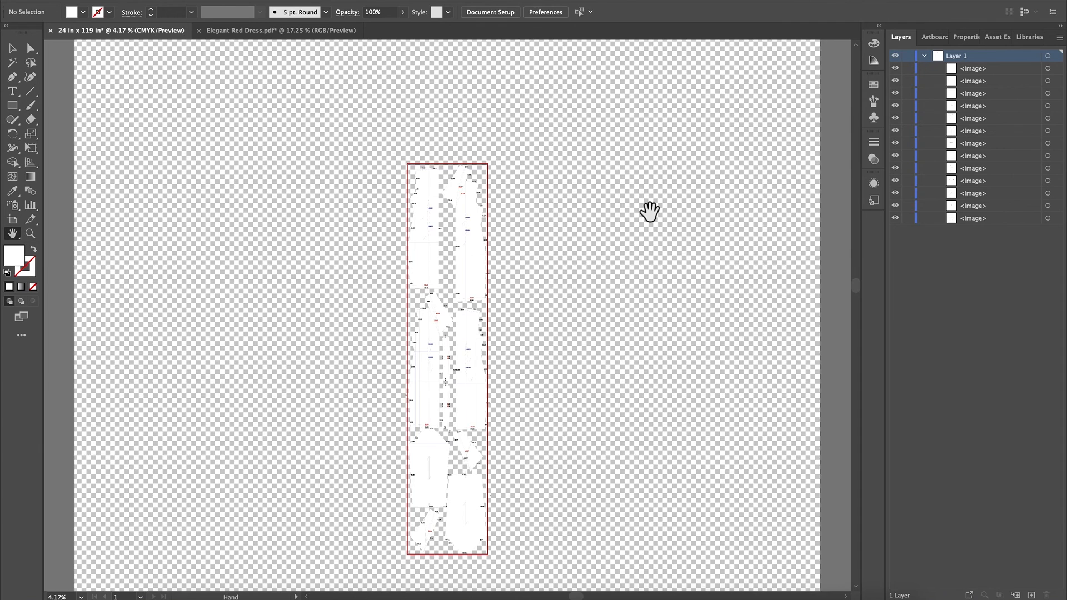
pyautogui.moveTo(552, 465); pyautogui.dragTo(565, 424)
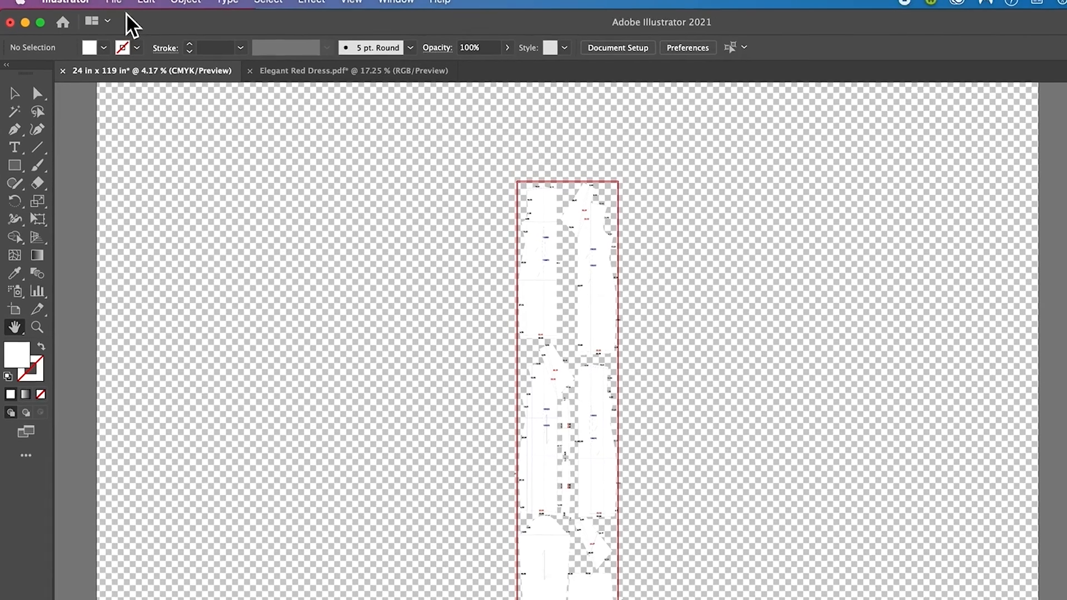
# Save the document as "Elegant Red Dress_24 in x 119 in.ai" in the Elegant Red Dress folder with the Illustrator 2020 options.
pyautogui.click(100, 1)
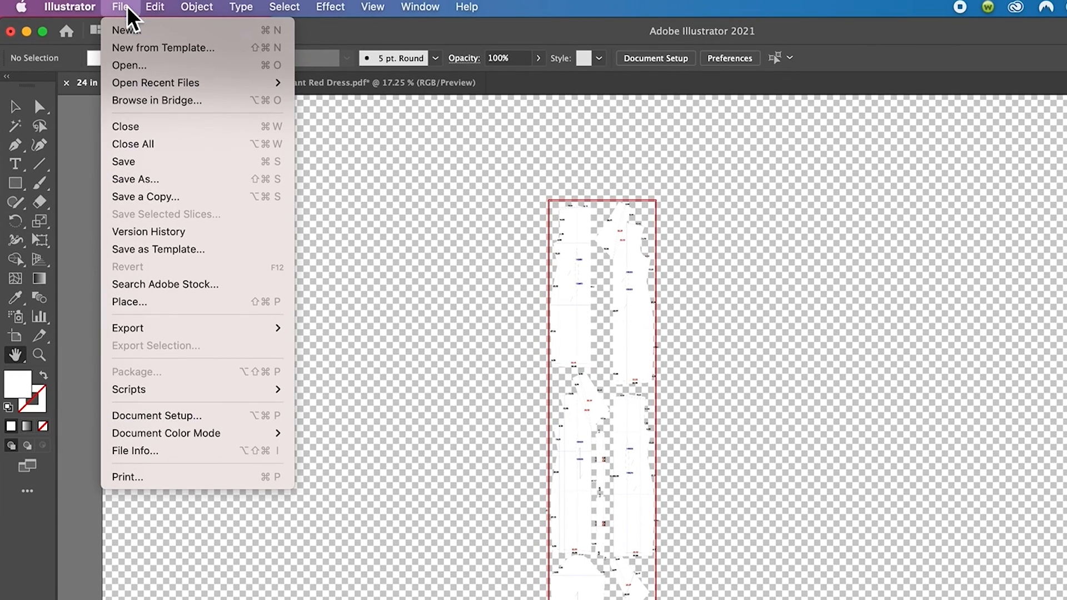
pyautogui.click(157, 179)
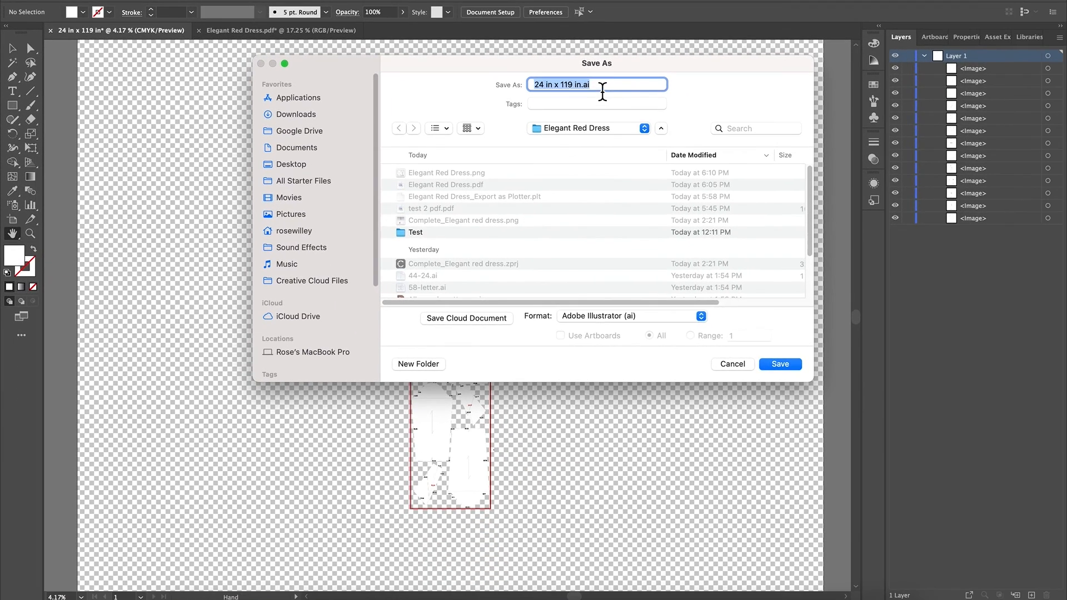
pyautogui.click(647, 89)
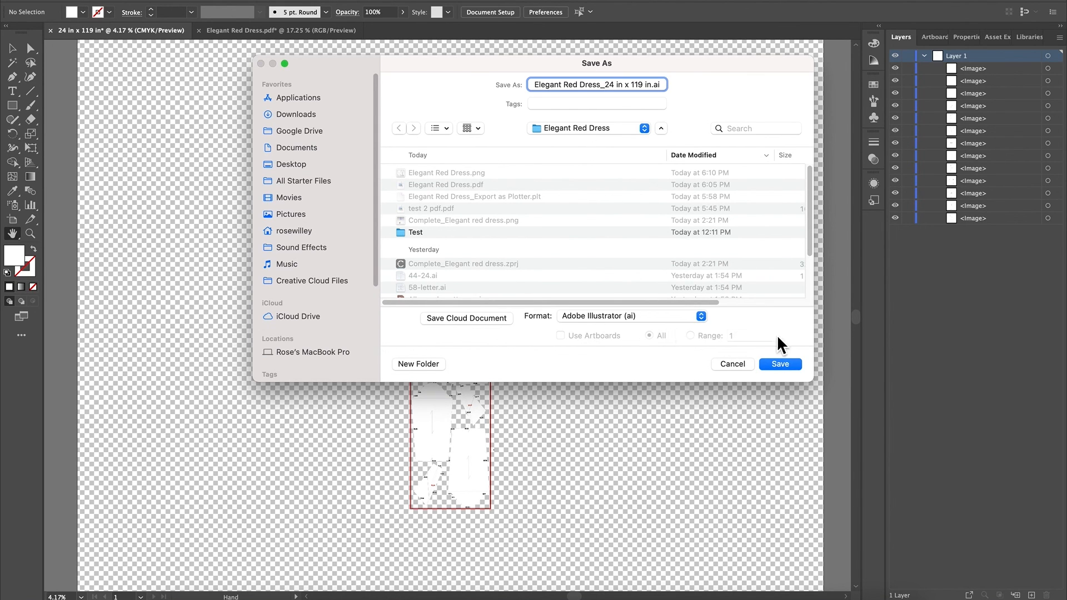
pyautogui.click(791, 366)
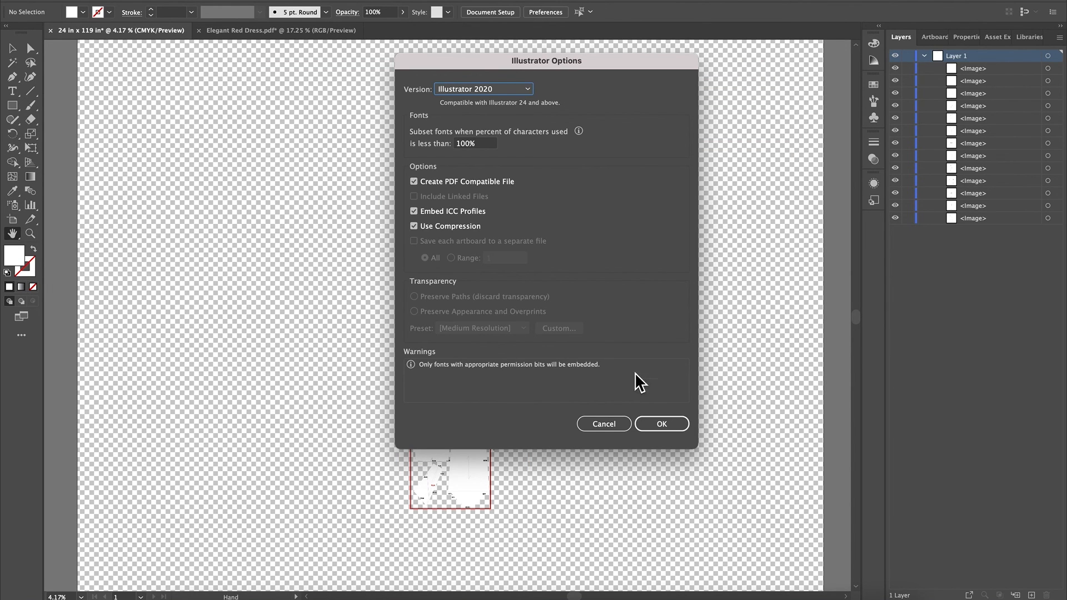
pyautogui.click(669, 429)
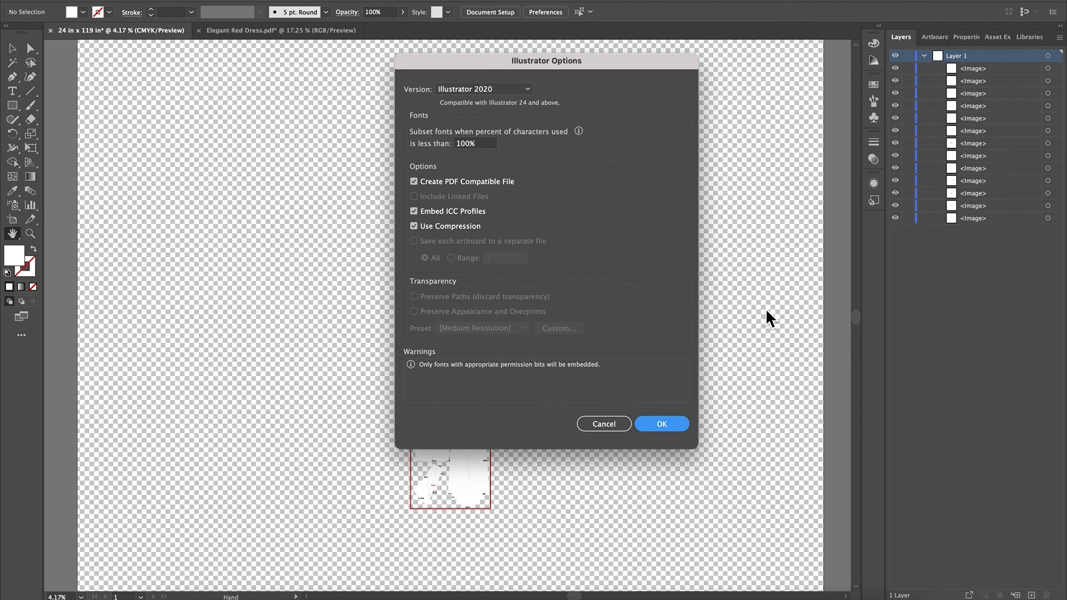